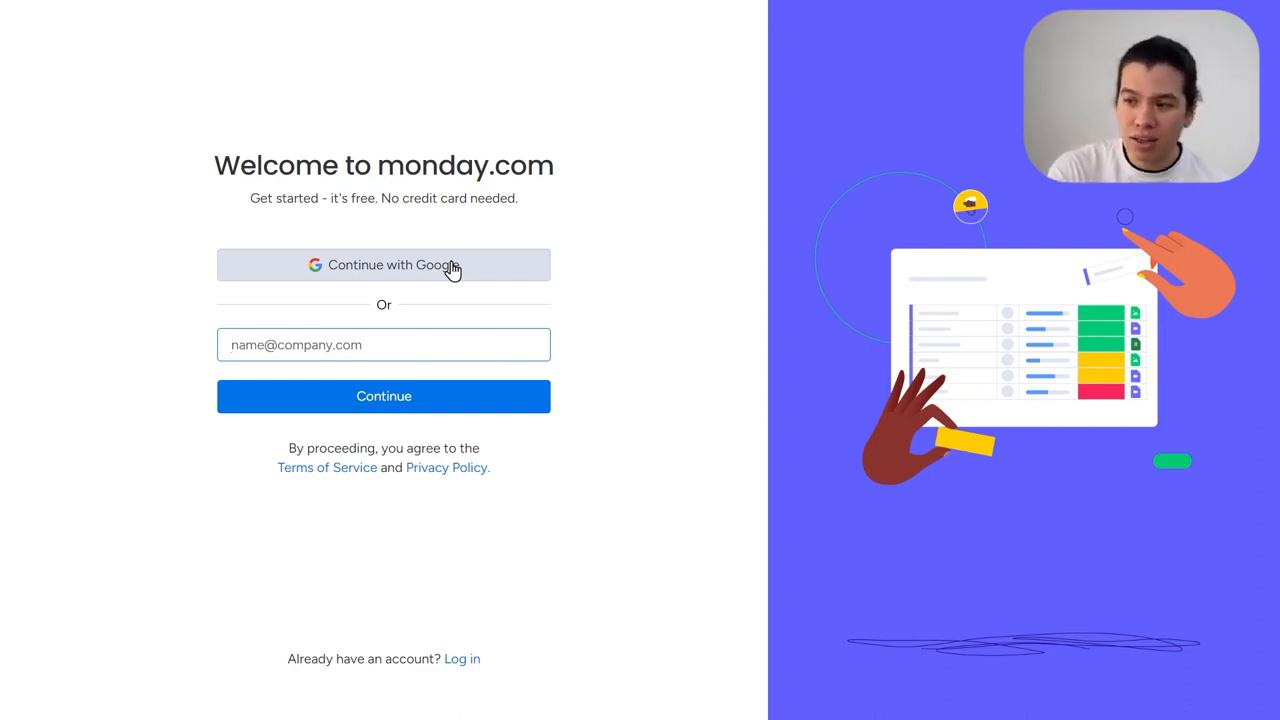
Step: Sign up for monday.com with an existing Google account
click(457, 270)
click(458, 278)
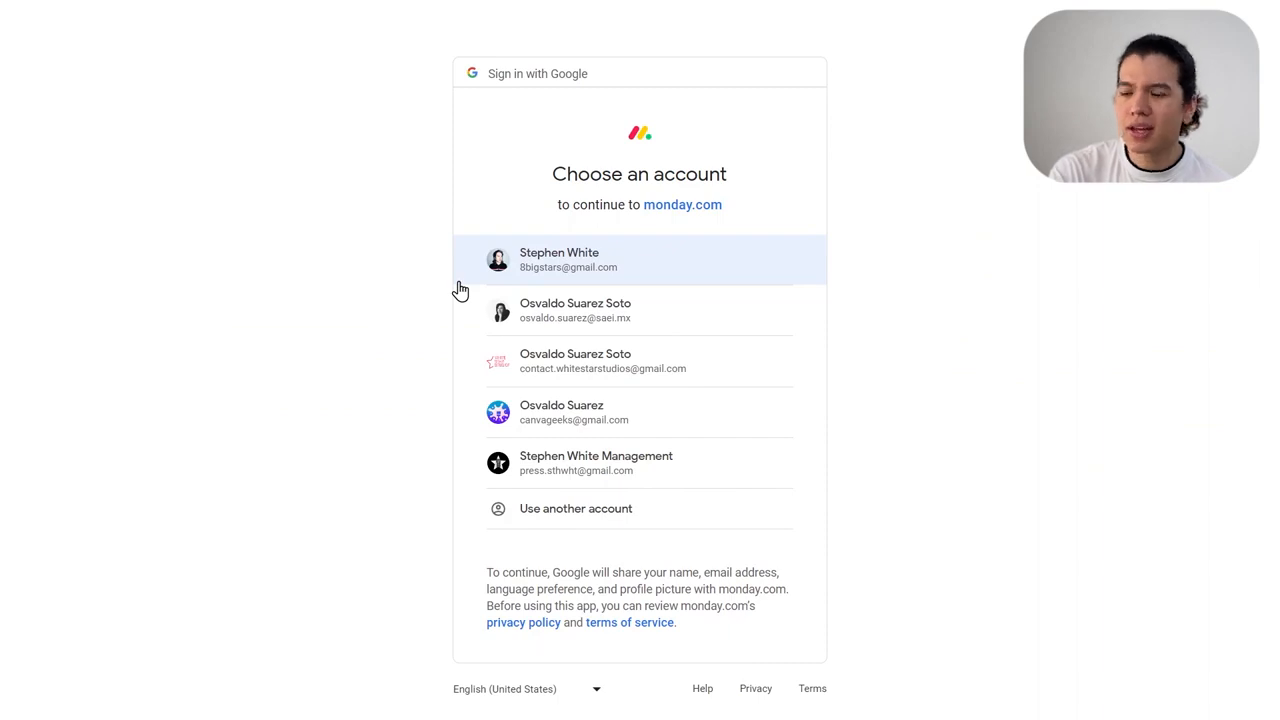
click(629, 414)
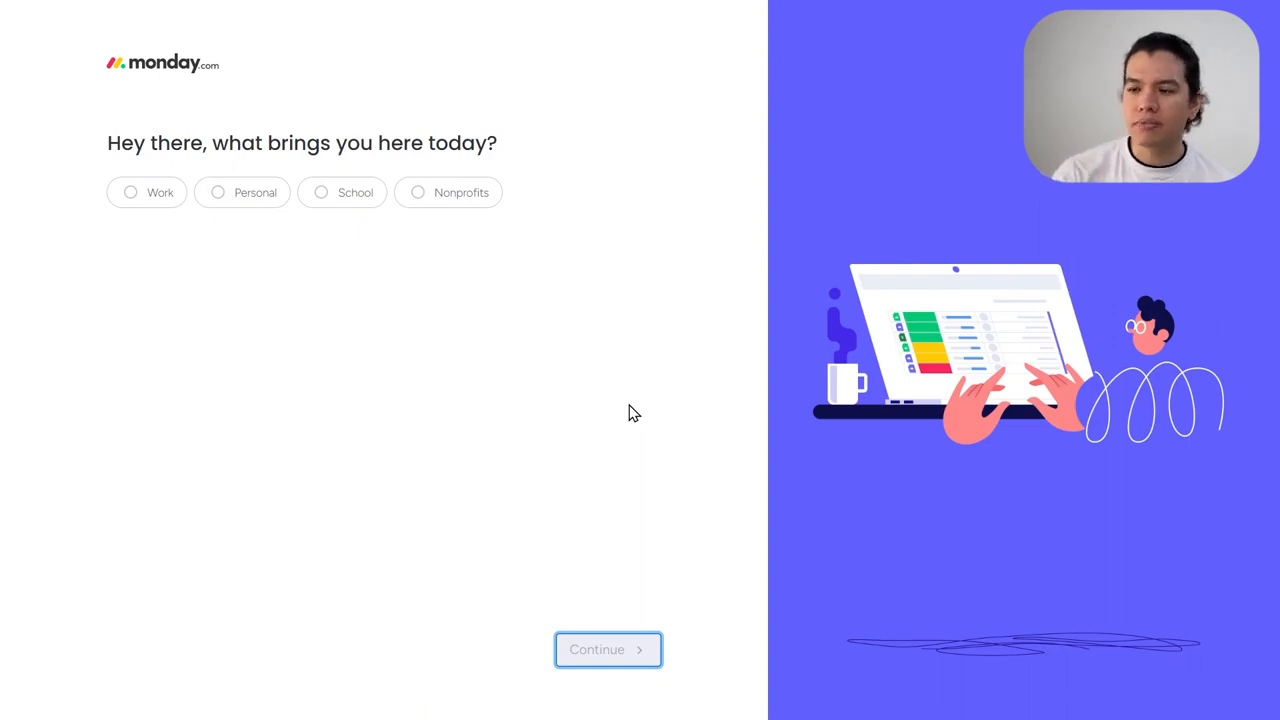
Step: Set the purpose of use to Personal and choose Design & Creative as the area to manage first
click(251, 196)
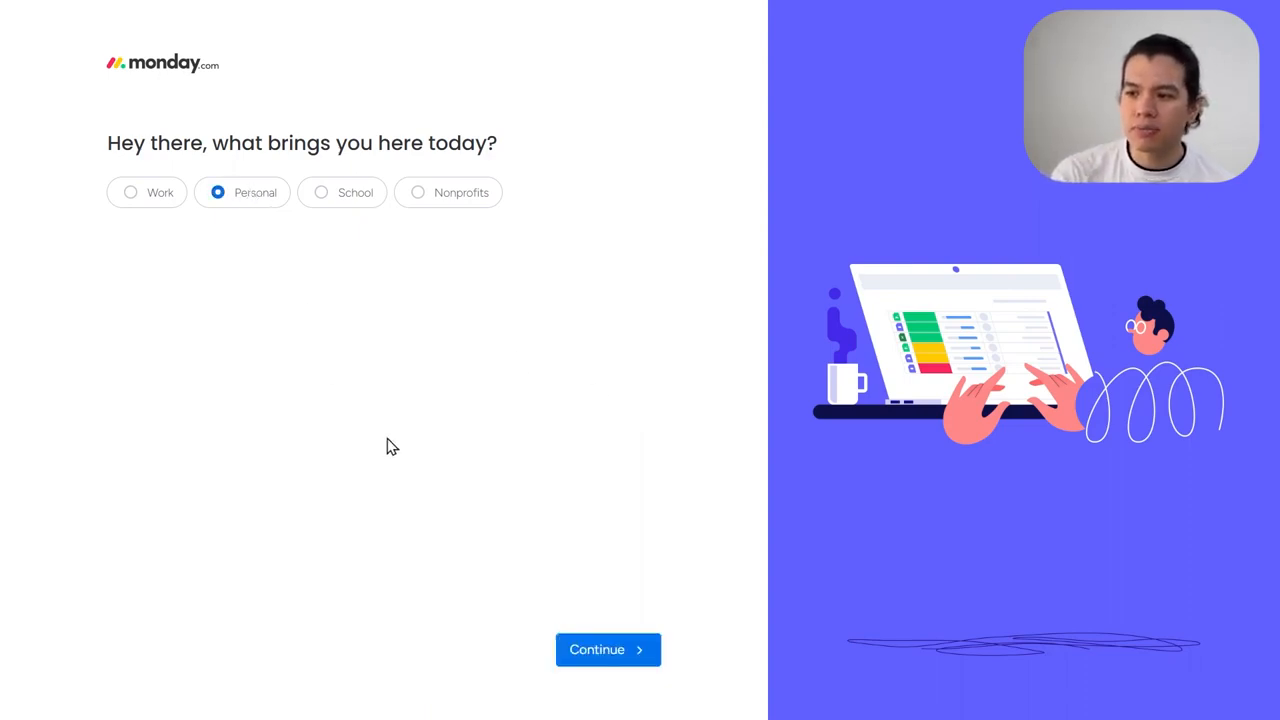
click(632, 649)
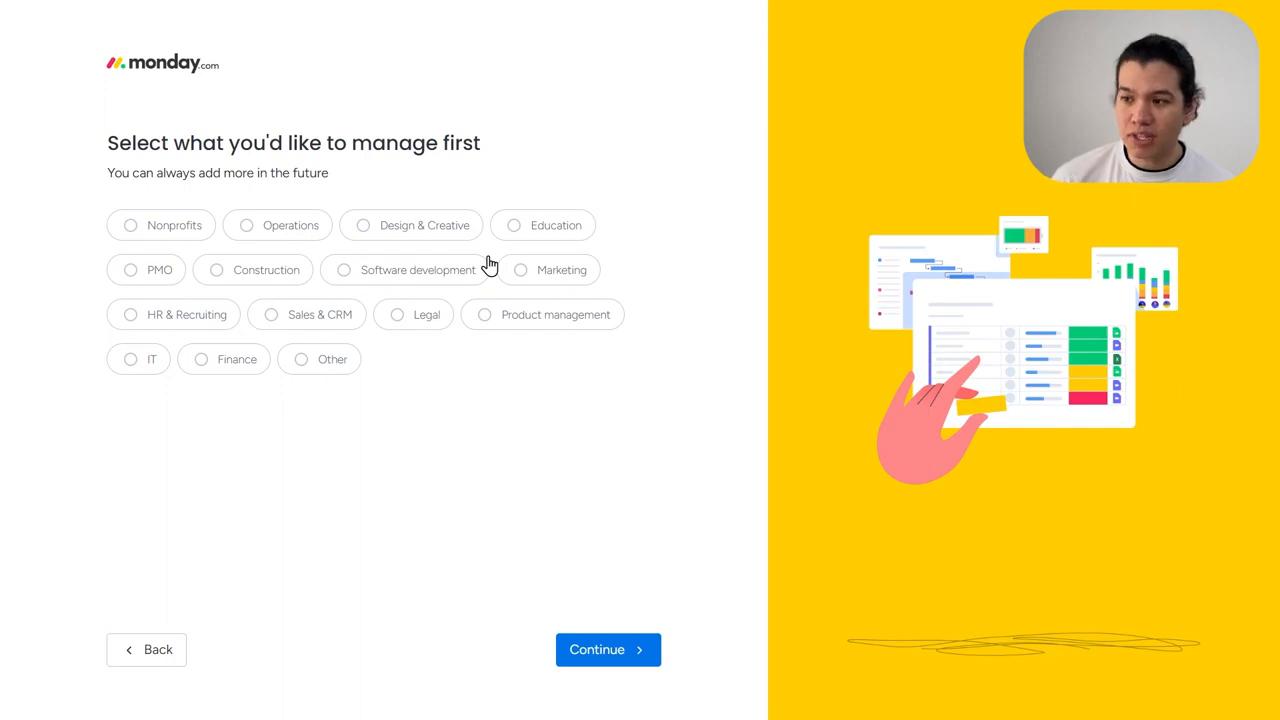
click(456, 233)
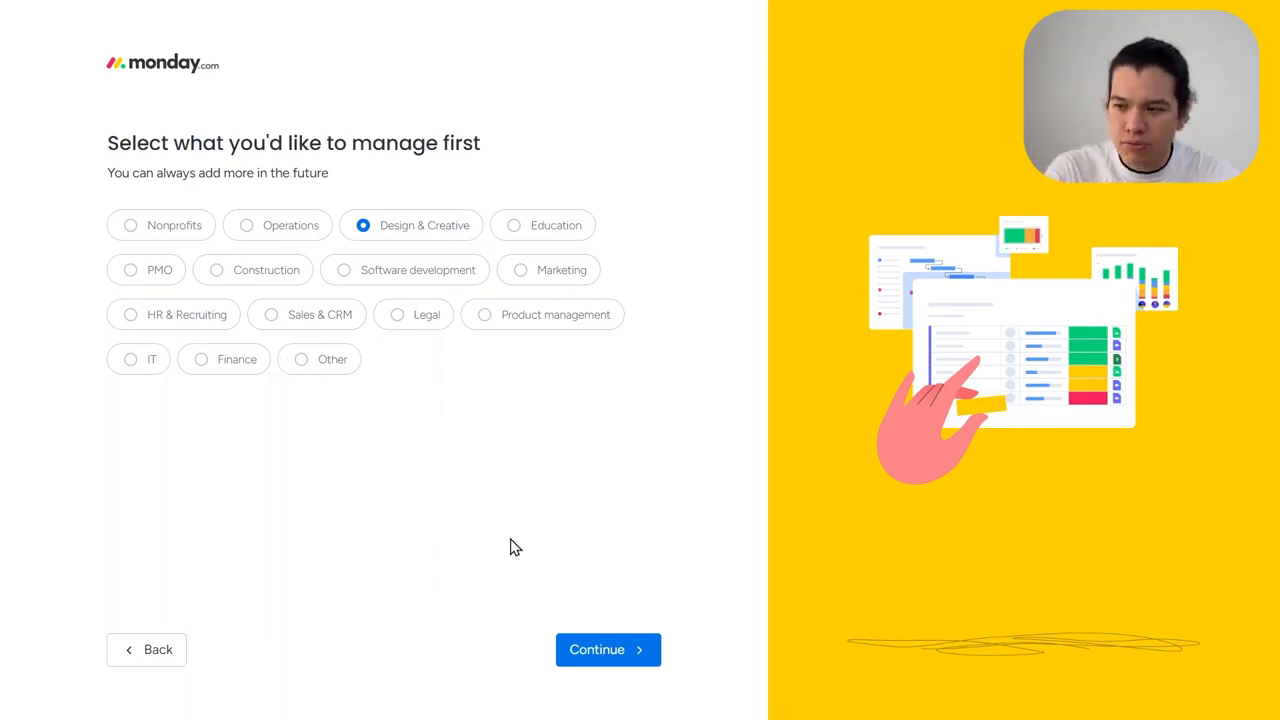
click(587, 658)
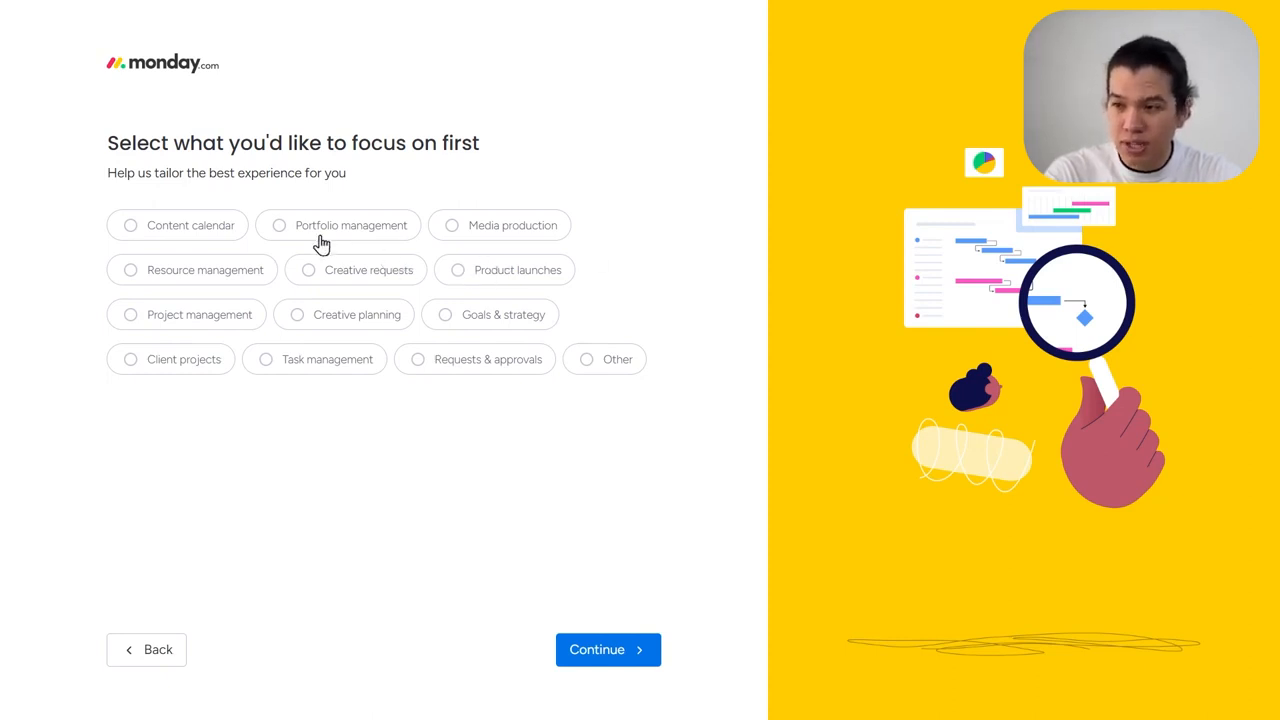
Step: Choose Project management as the first focus and report social media as the way monday.com was discovered
click(222, 229)
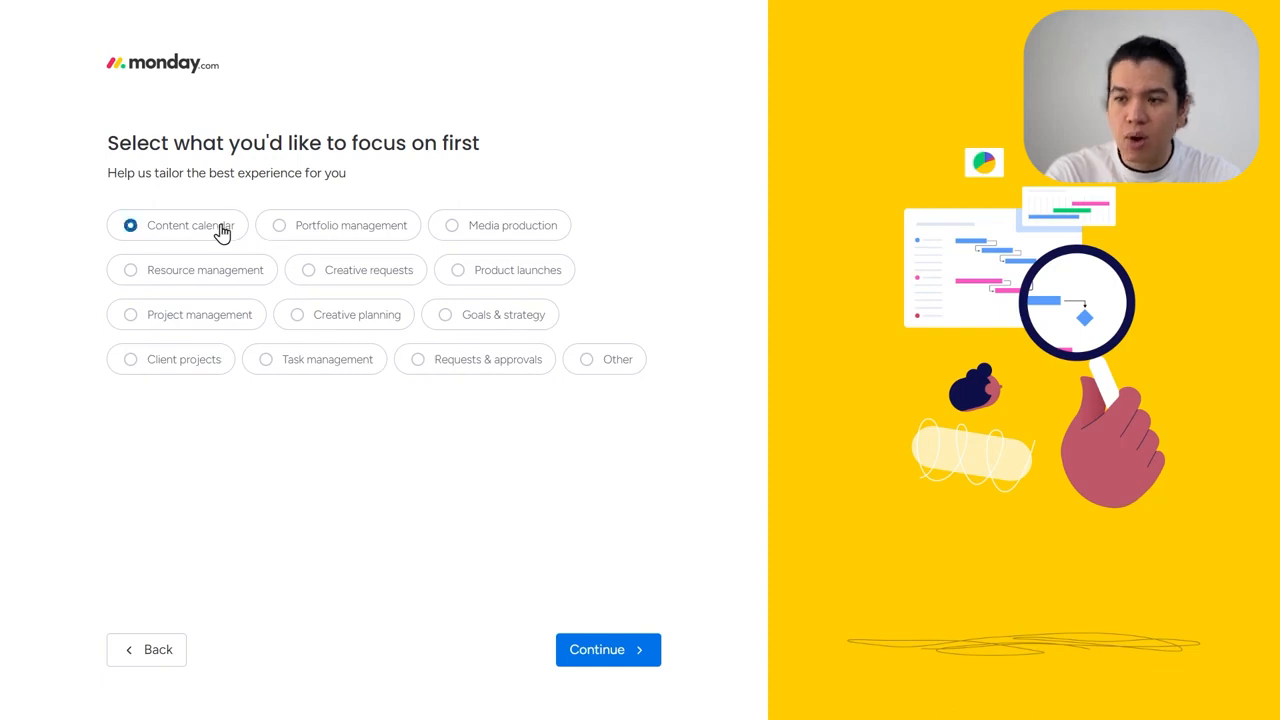
click(188, 322)
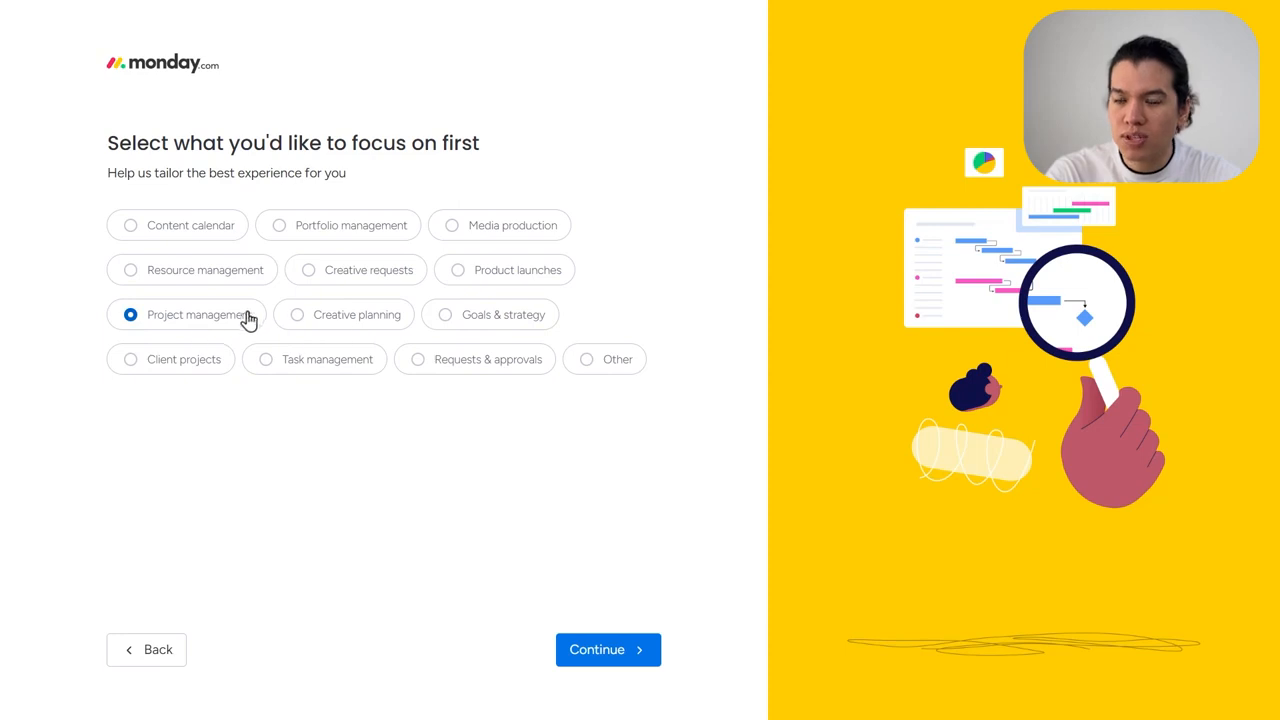
click(606, 653)
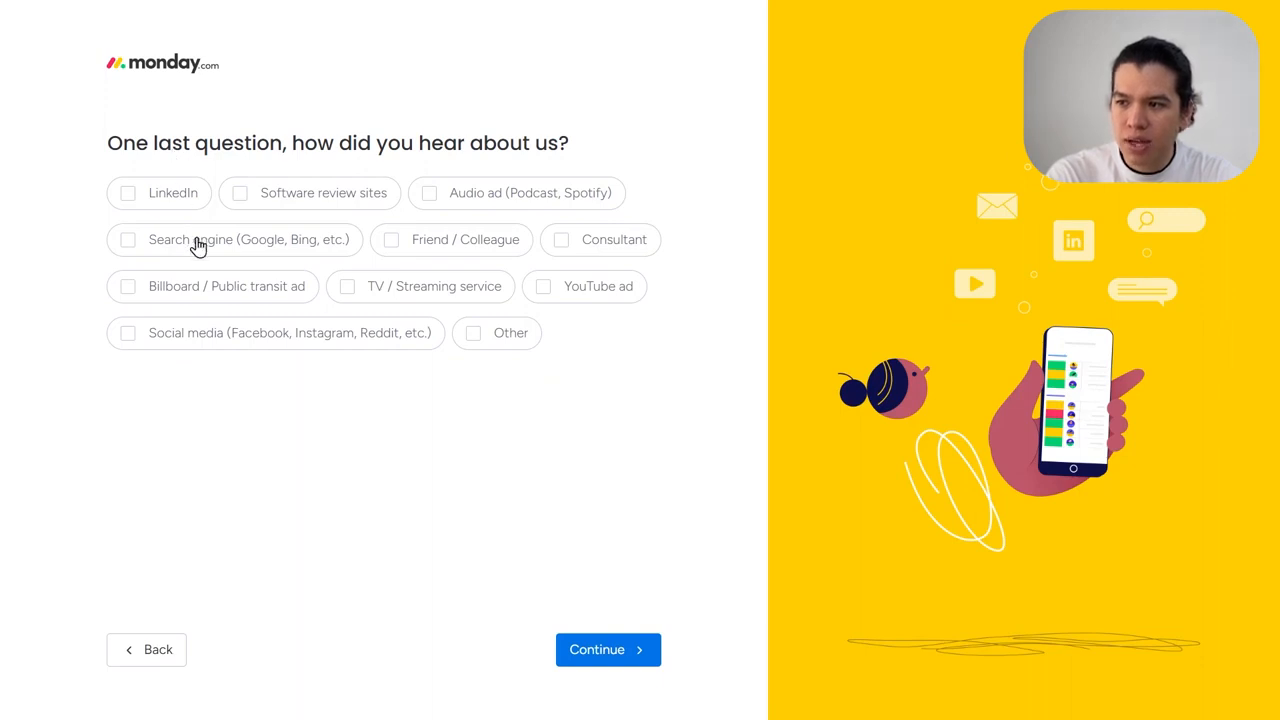
click(215, 333)
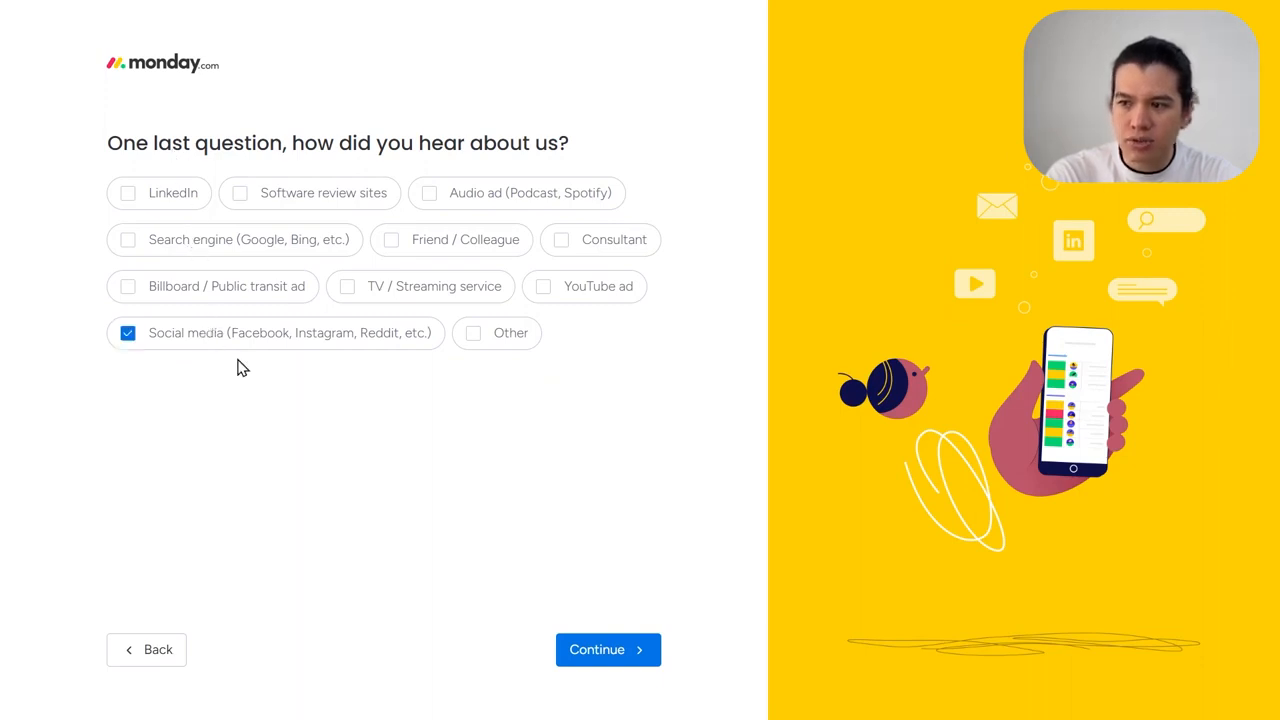
click(597, 658)
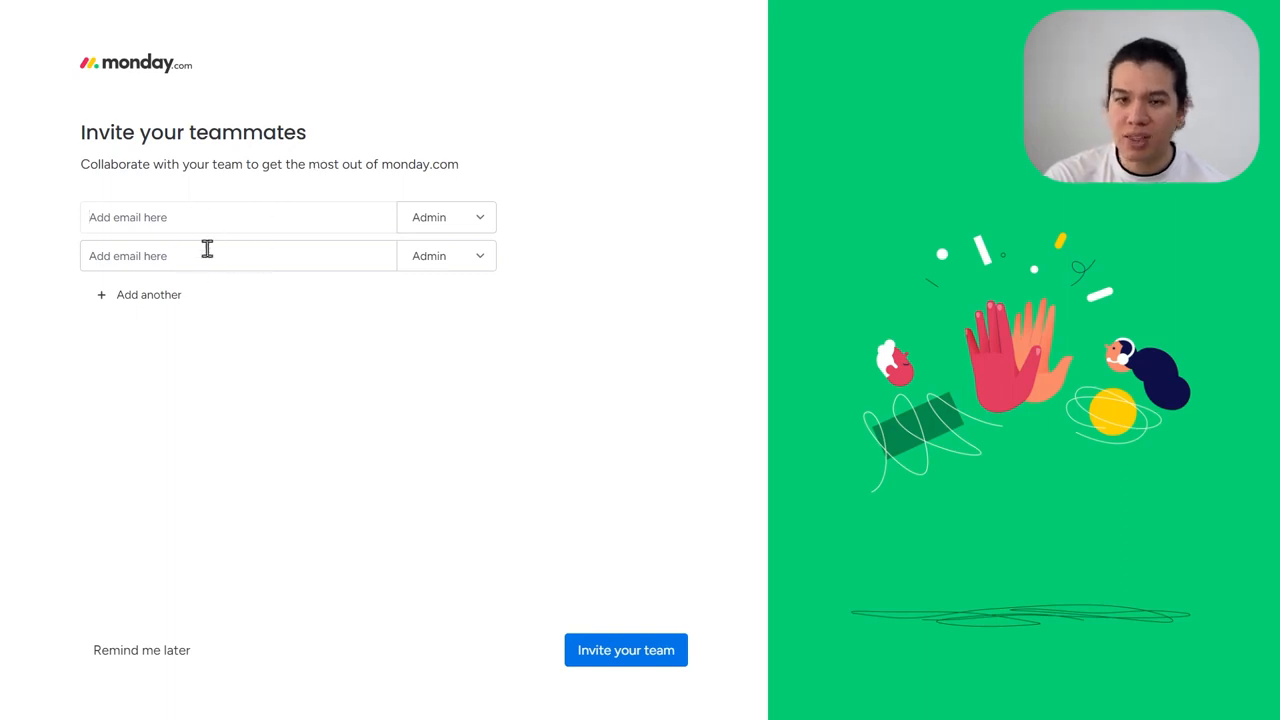
Step: Set the role of both teammate invitations to Member and postpone inviting the team
click(457, 228)
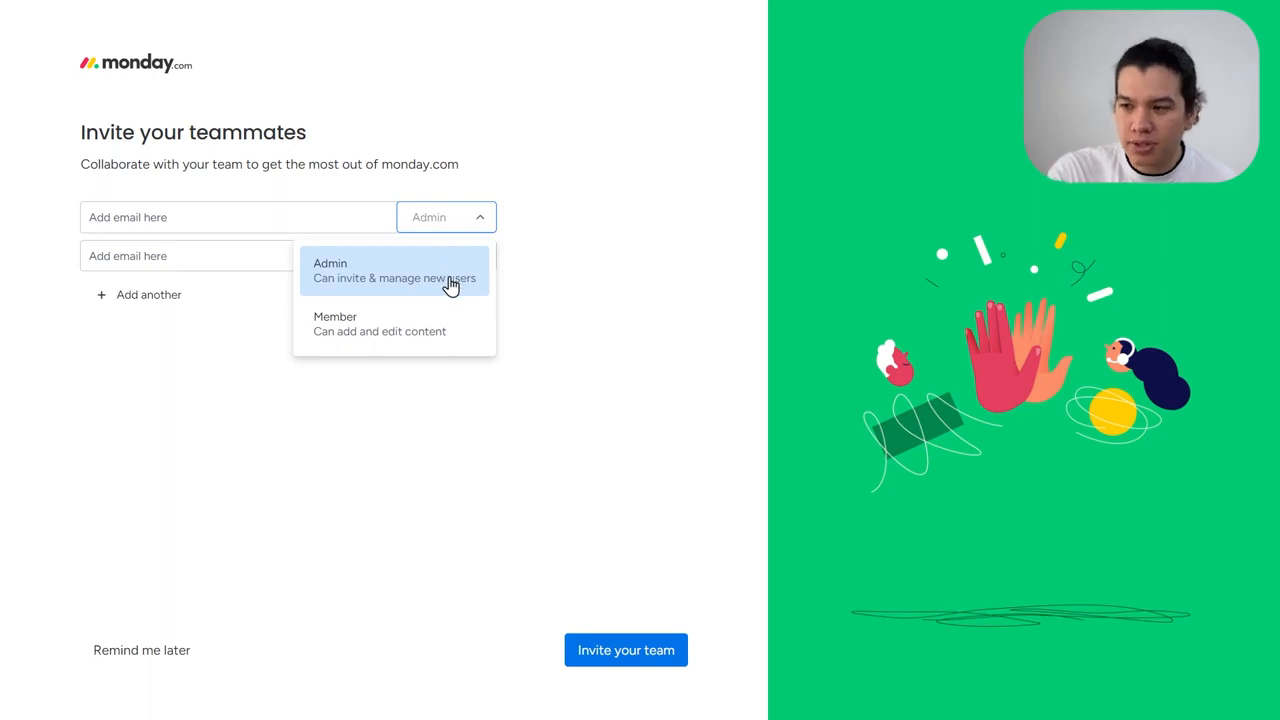
click(444, 349)
click(430, 268)
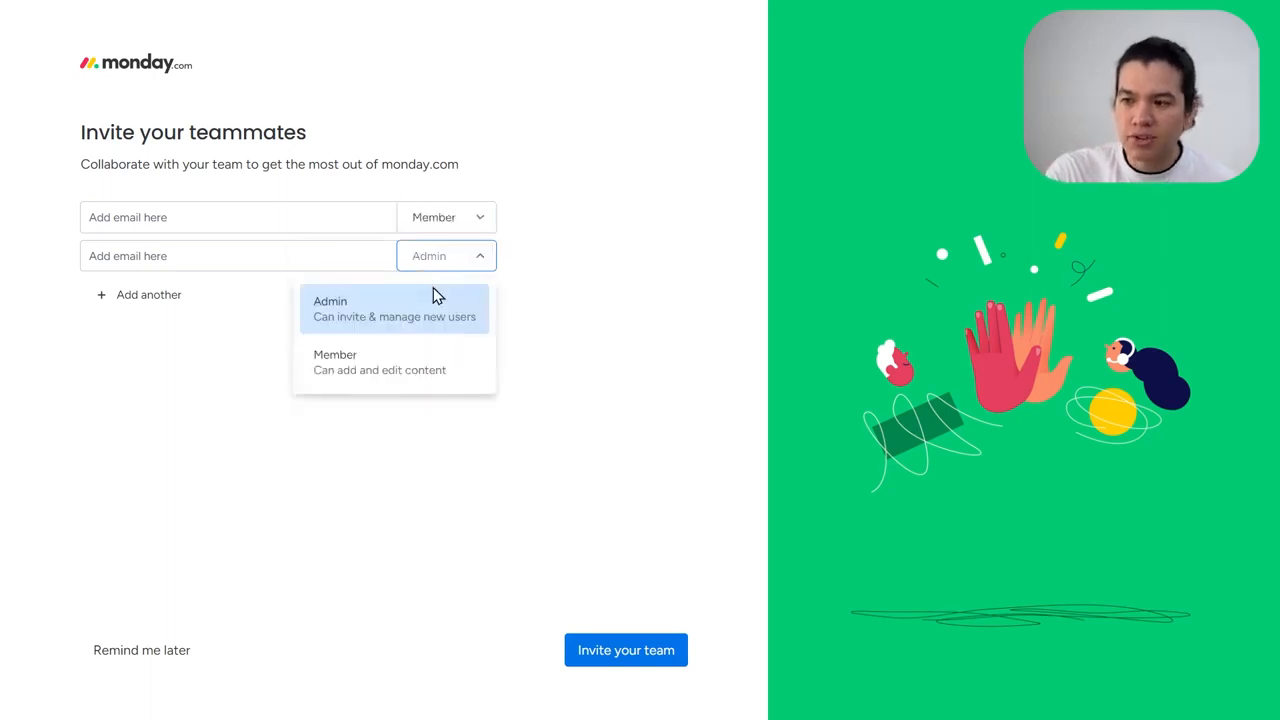
click(457, 365)
click(460, 262)
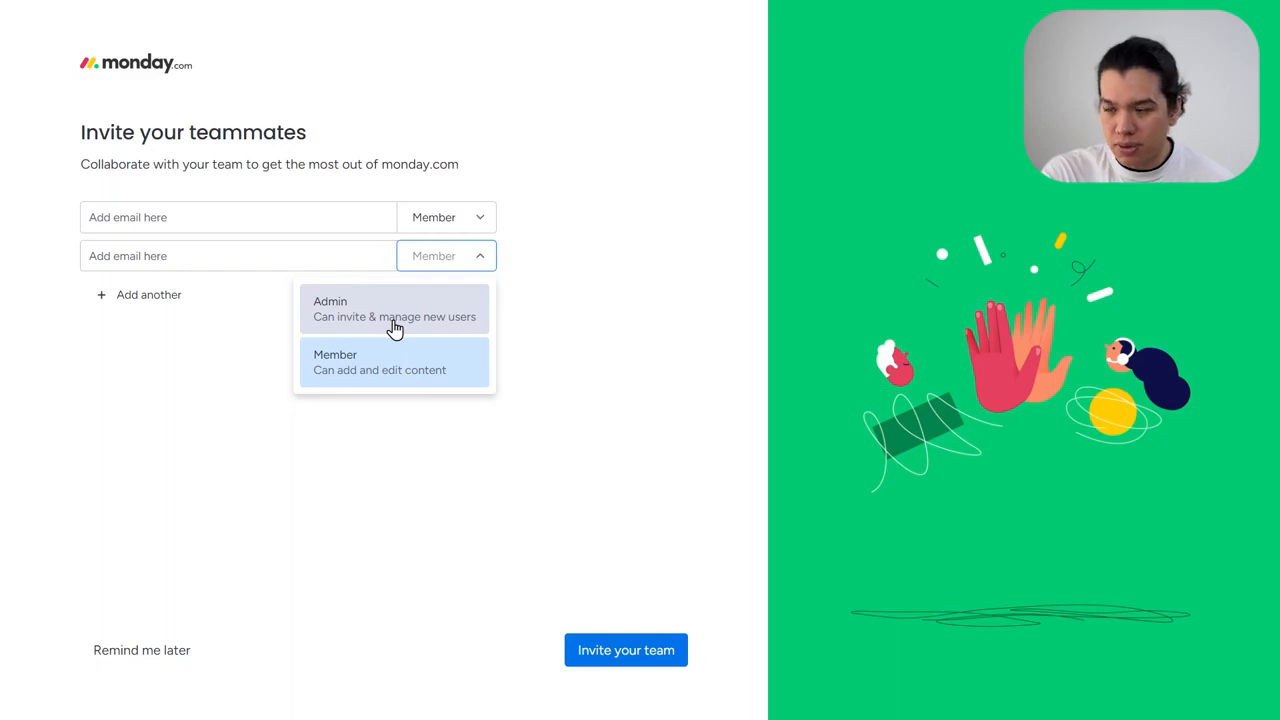
click(479, 224)
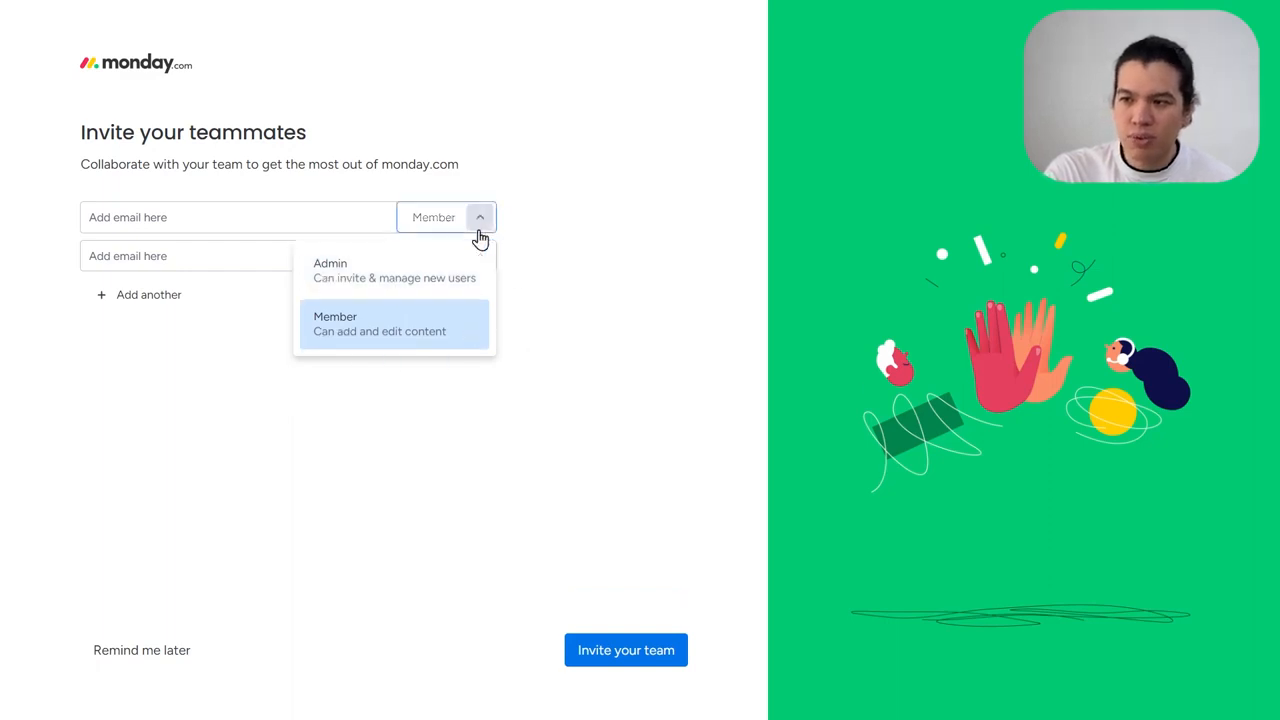
click(426, 332)
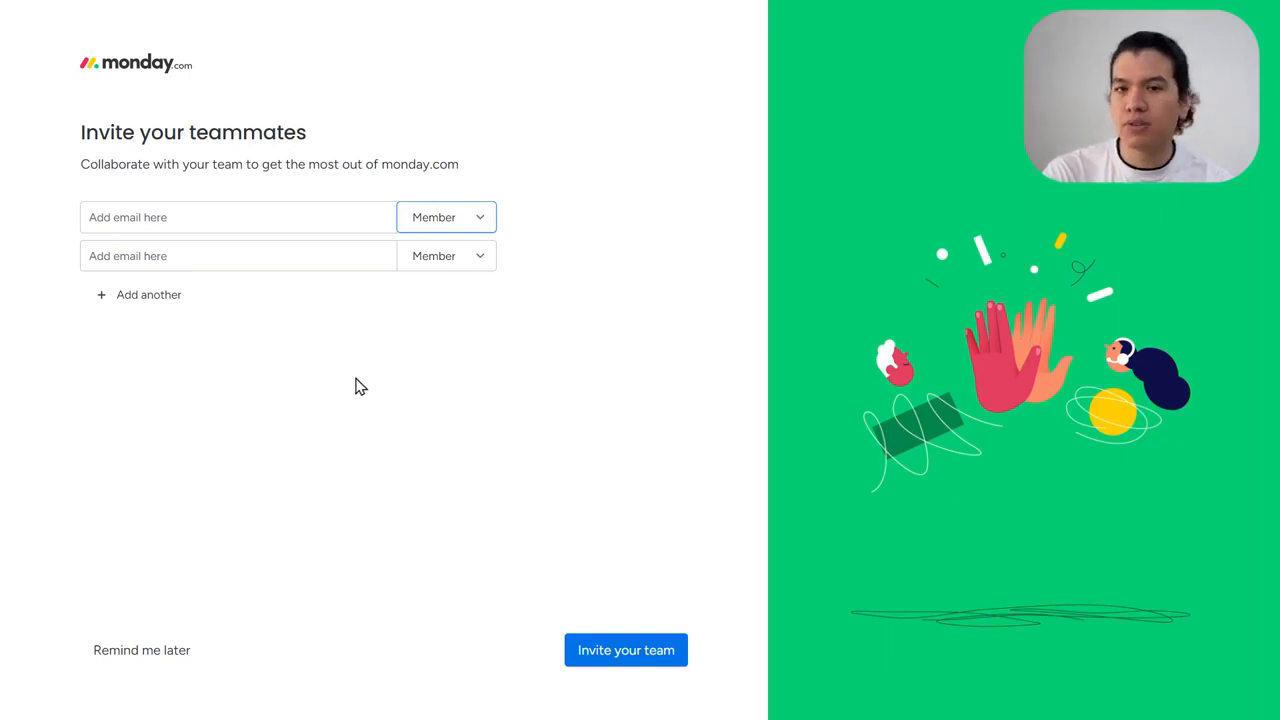
click(171, 658)
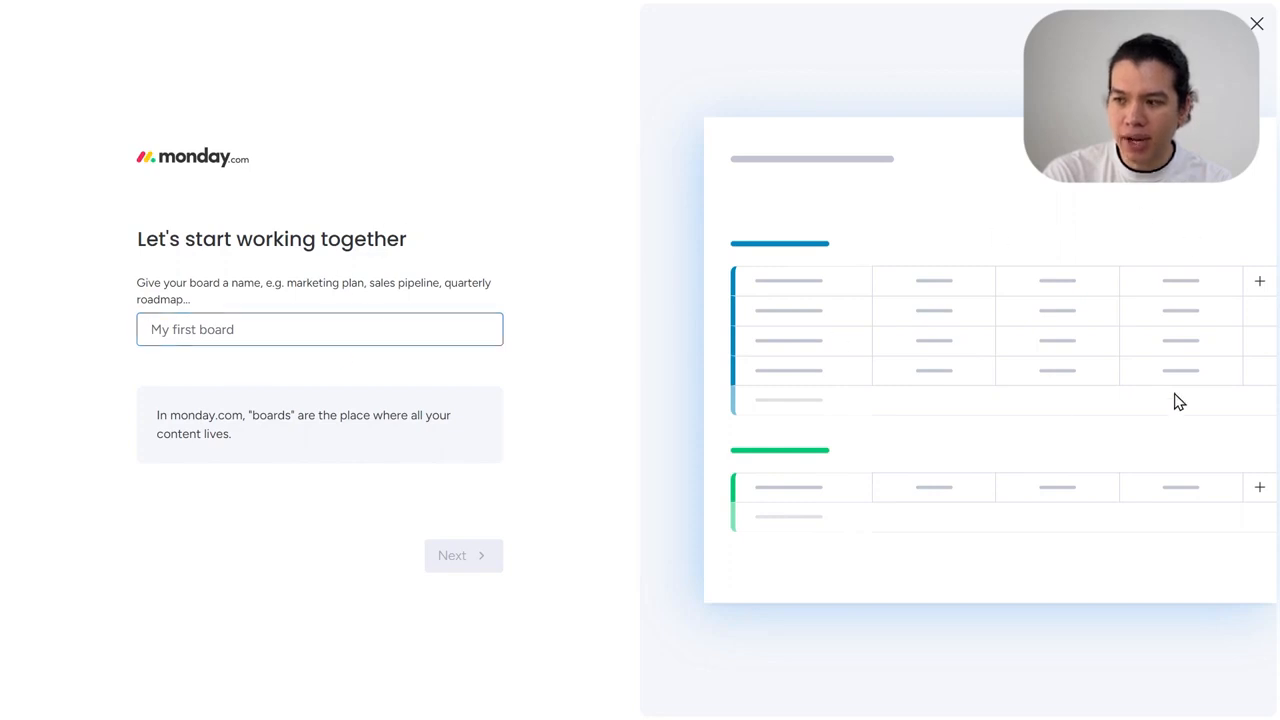
Step: Name the first board "Tech Express Together" and continue to its column selection
text(Tehc)
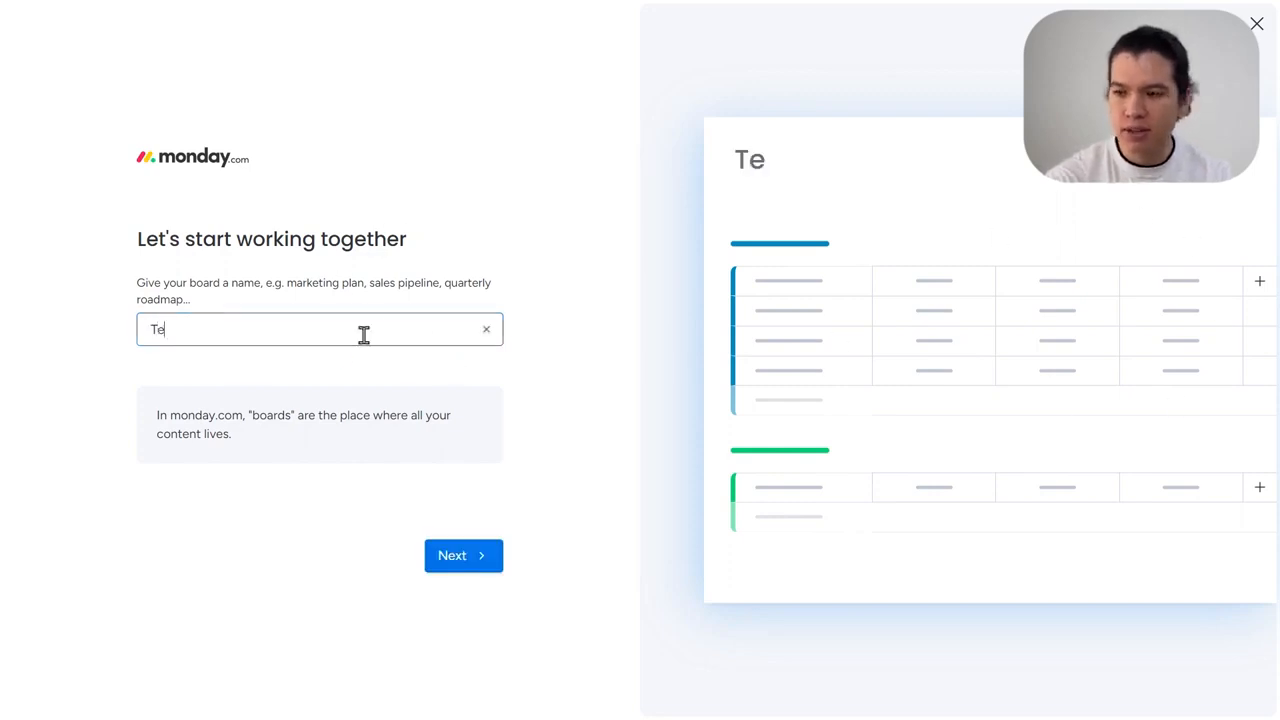
key(BackSpace)
key(BackSpace)
text(ch Express Together)
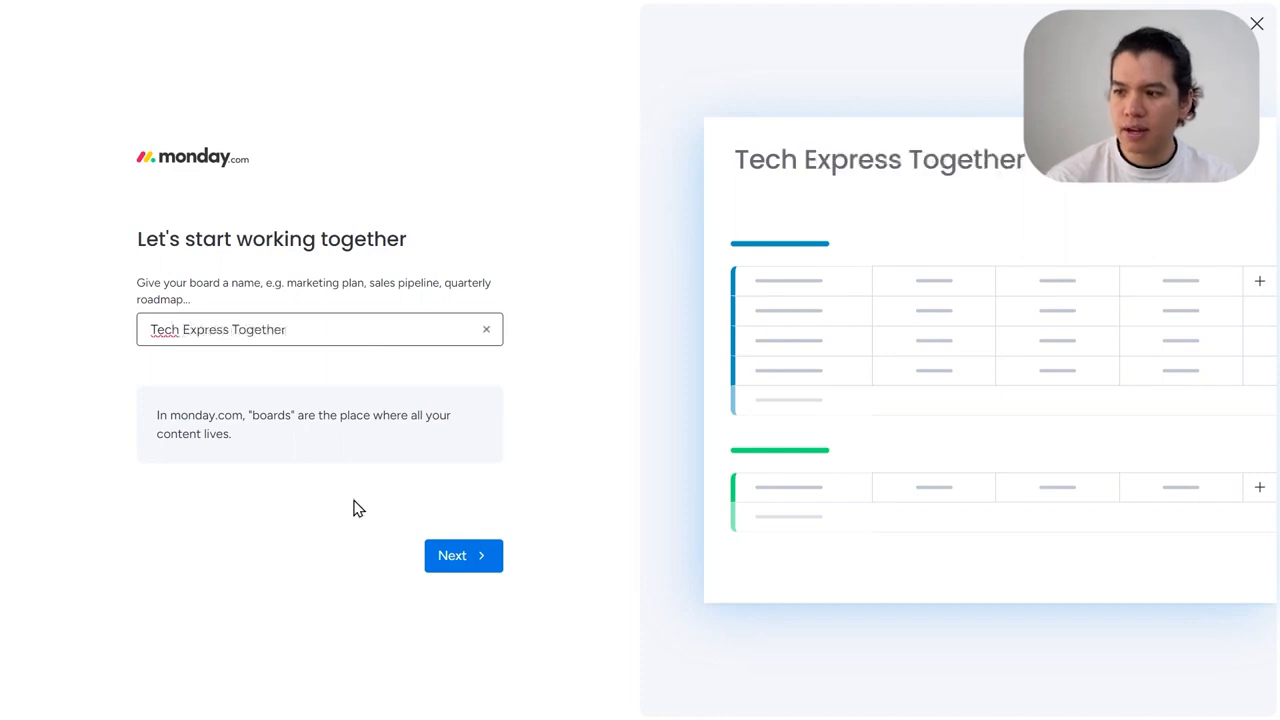
click(451, 562)
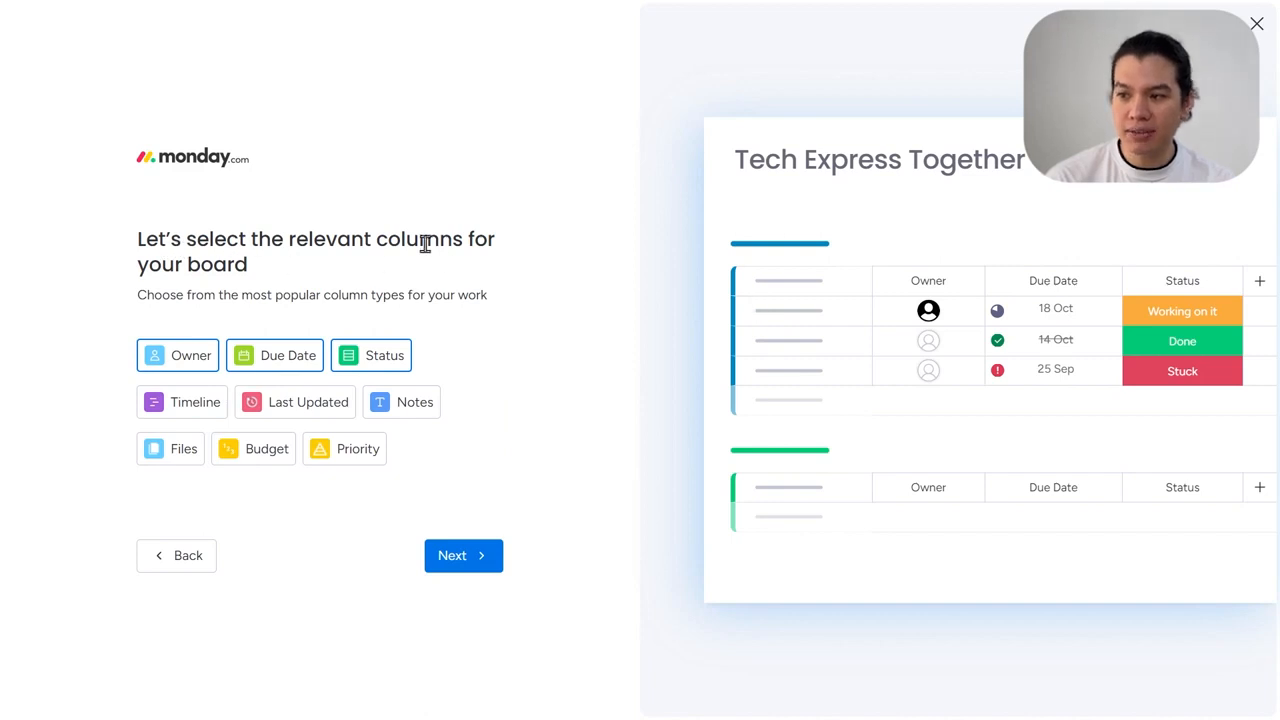
Step: Remove the Due Date and Status columns from the new board, keeping only Owner
click(200, 359)
click(201, 360)
click(260, 365)
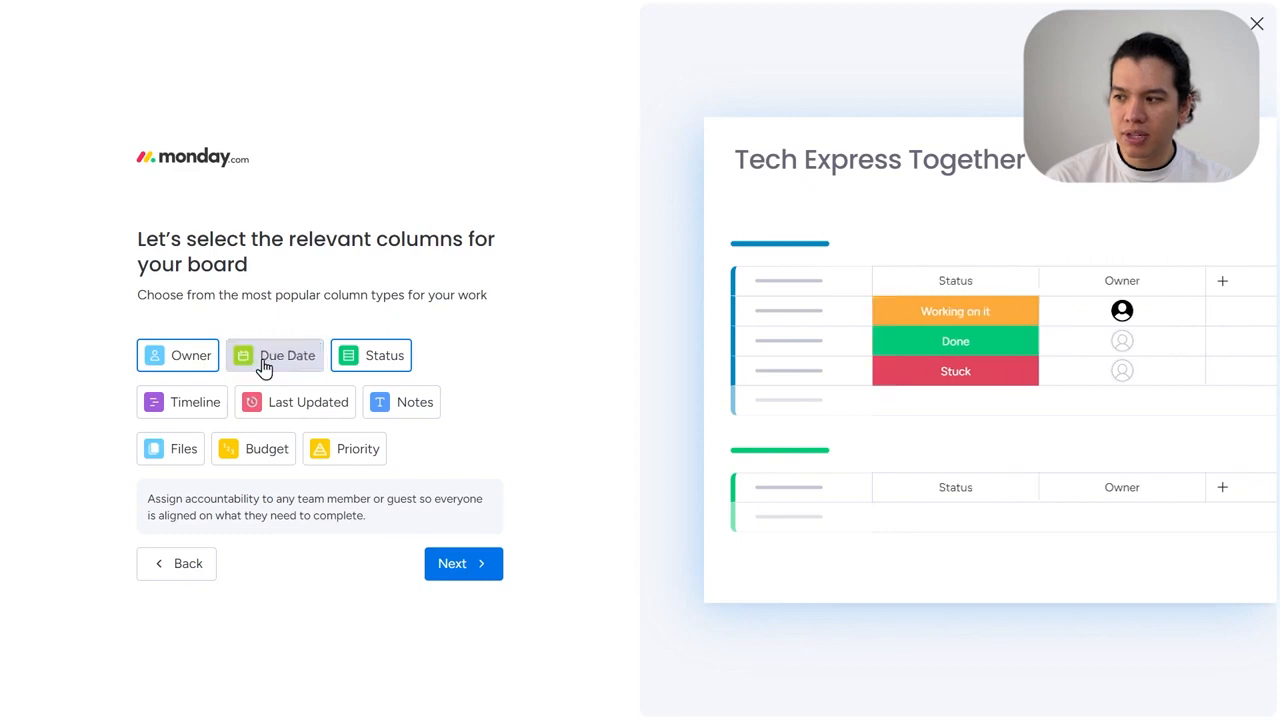
click(370, 365)
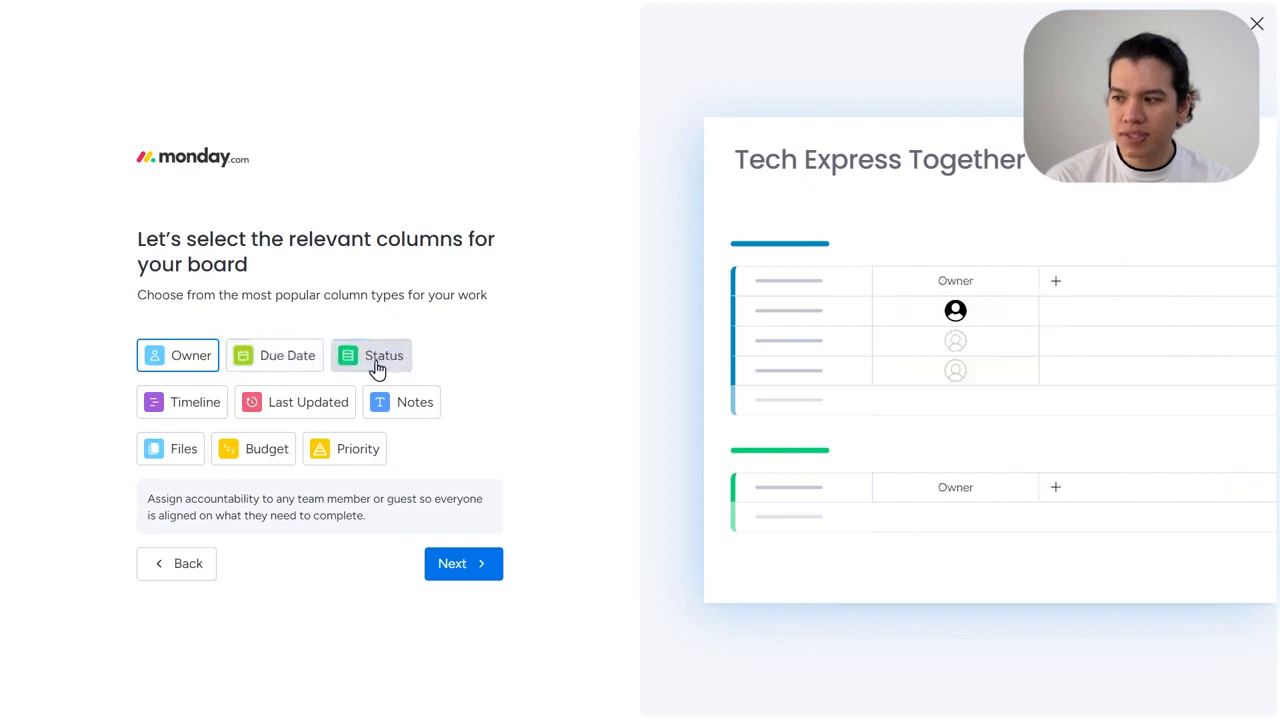
Step: Try out the Timeline and Last Updated columns on the board and deselect them again
click(186, 402)
click(305, 408)
click(315, 405)
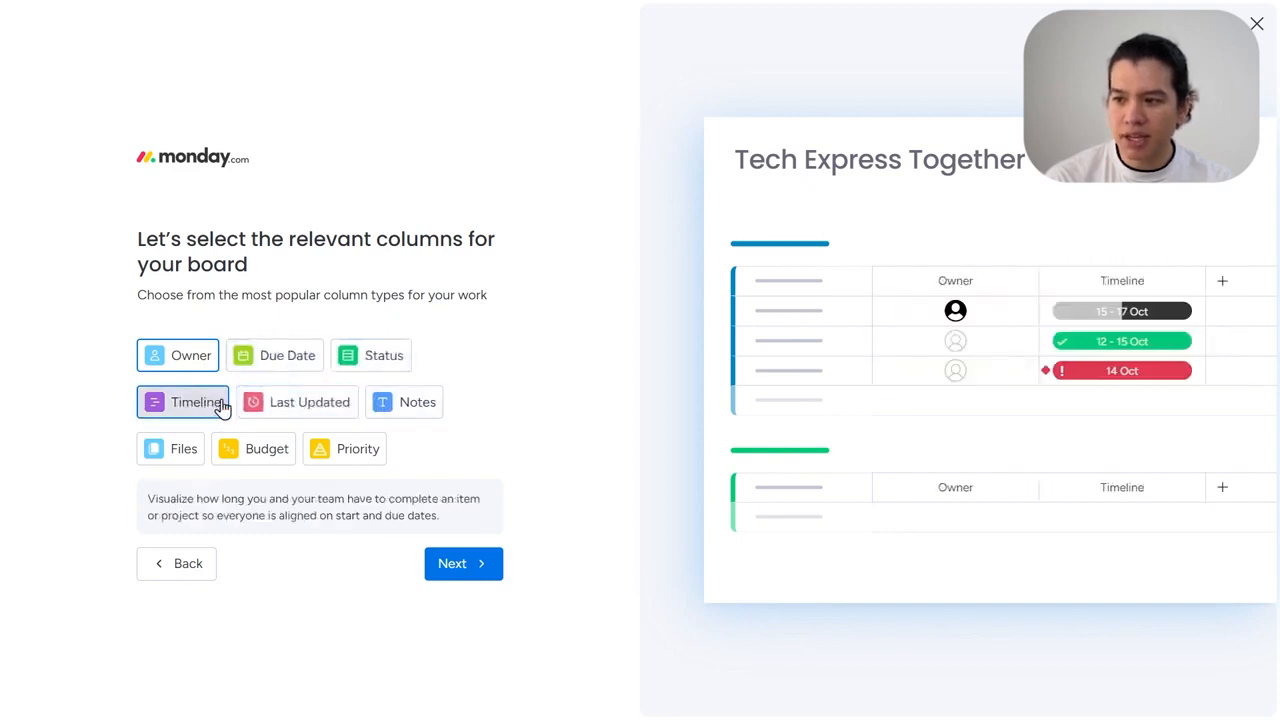
click(228, 402)
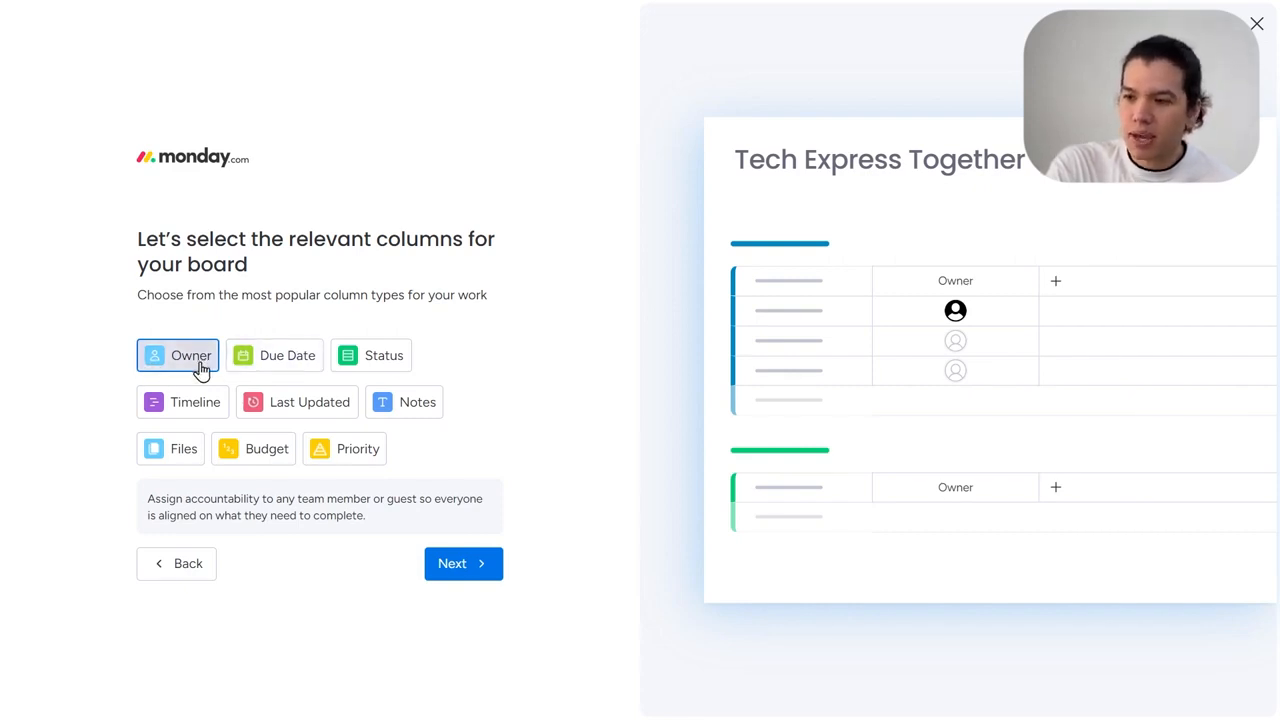
Step: Preview the Due Date, Status and Timeline columns one at a time beside Owner, deselecting each again
click(263, 367)
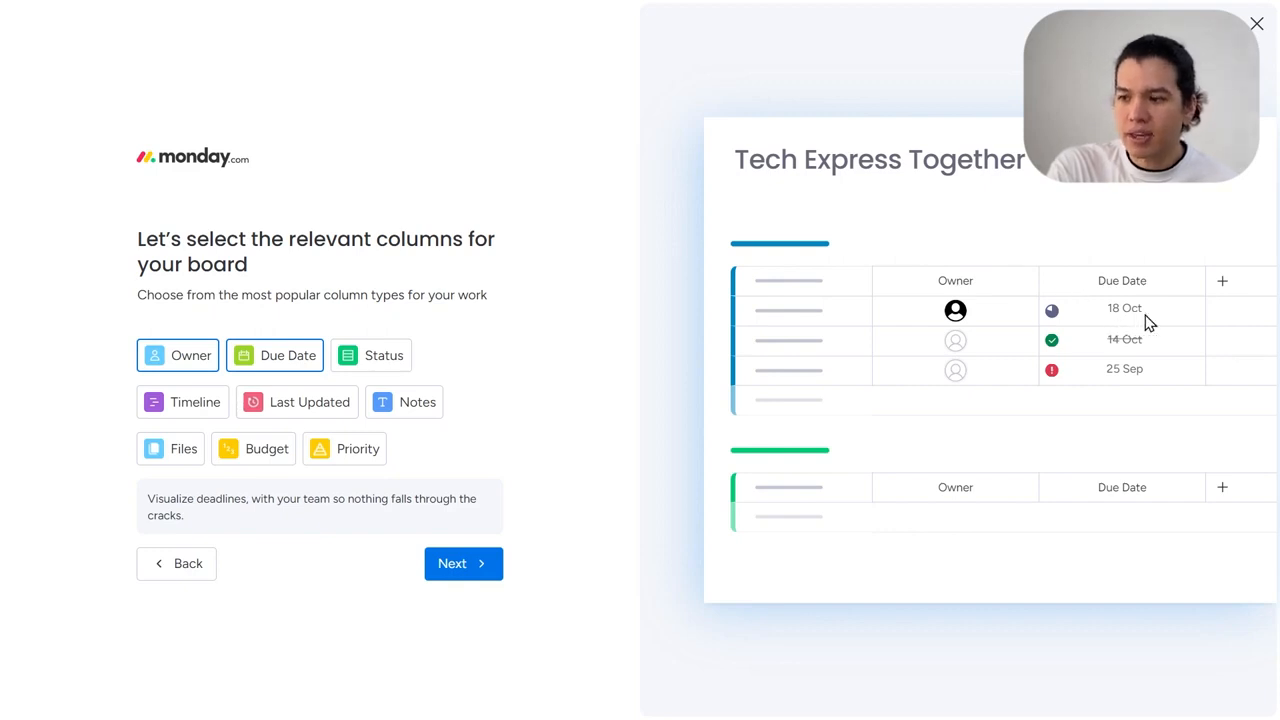
click(287, 359)
click(384, 358)
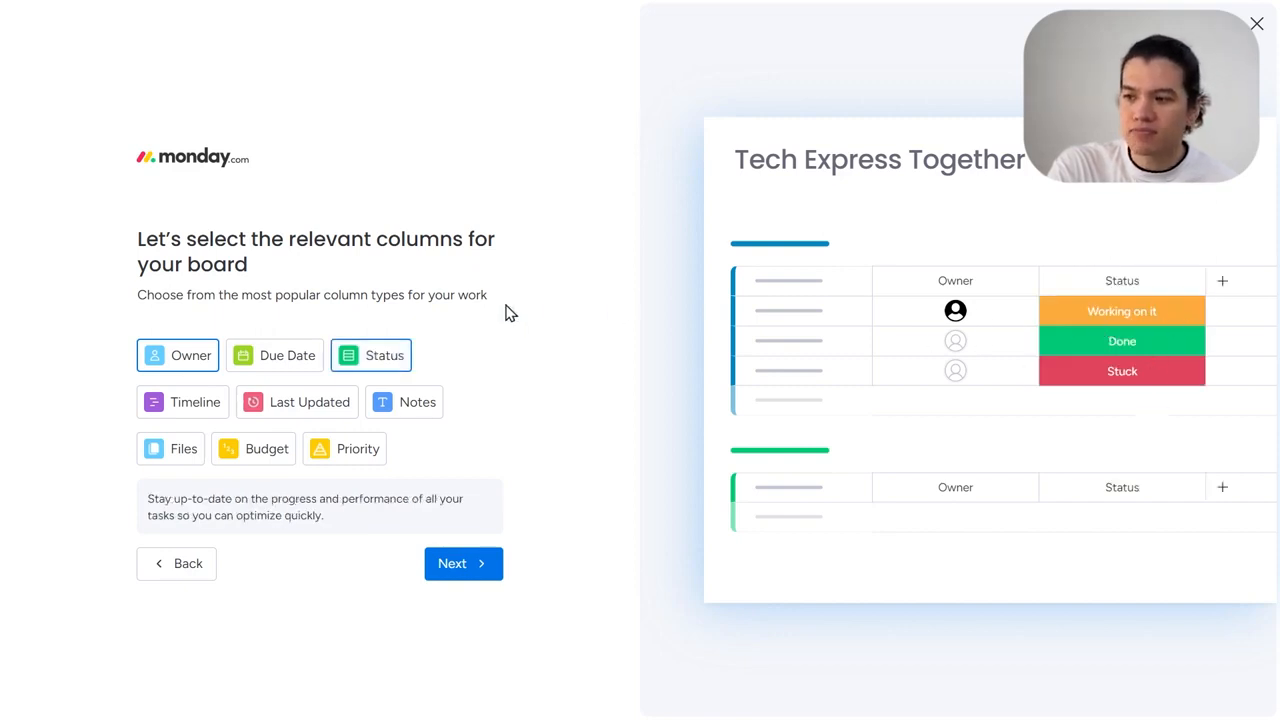
click(348, 352)
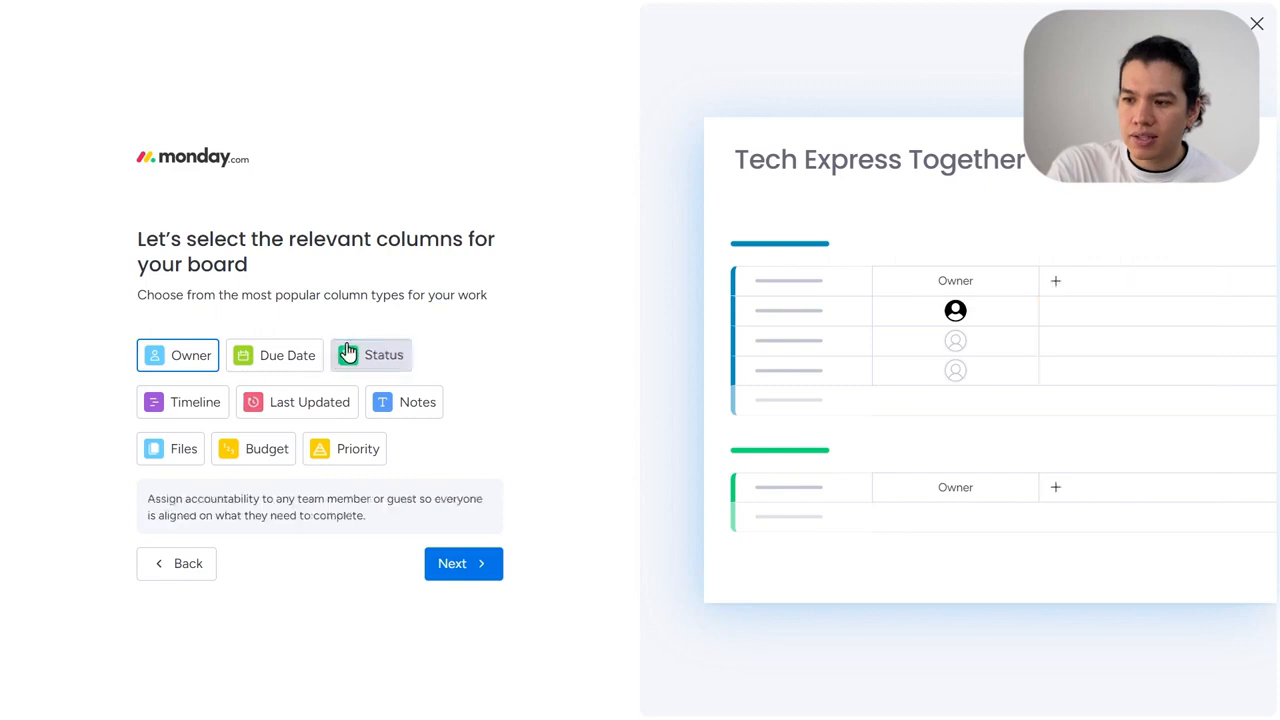
click(200, 405)
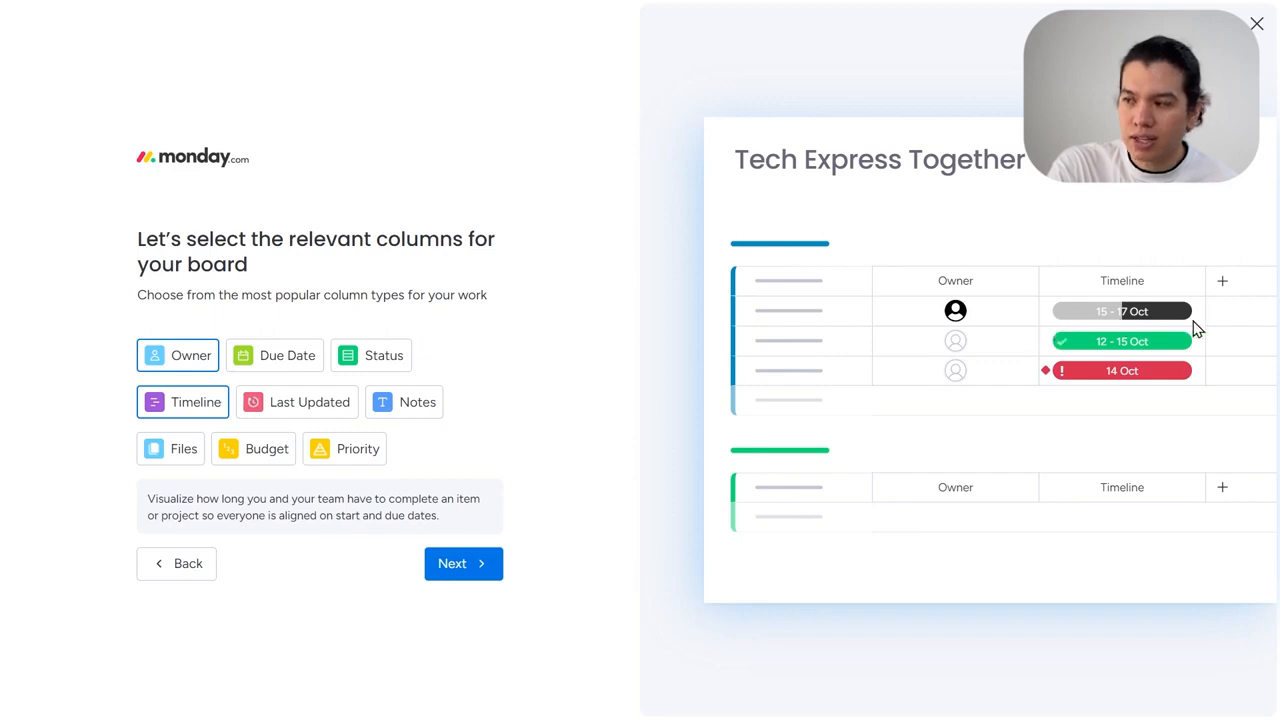
click(204, 405)
Step: Preview the Last Updated, Notes and Files columns on the board and deselect them again
click(294, 403)
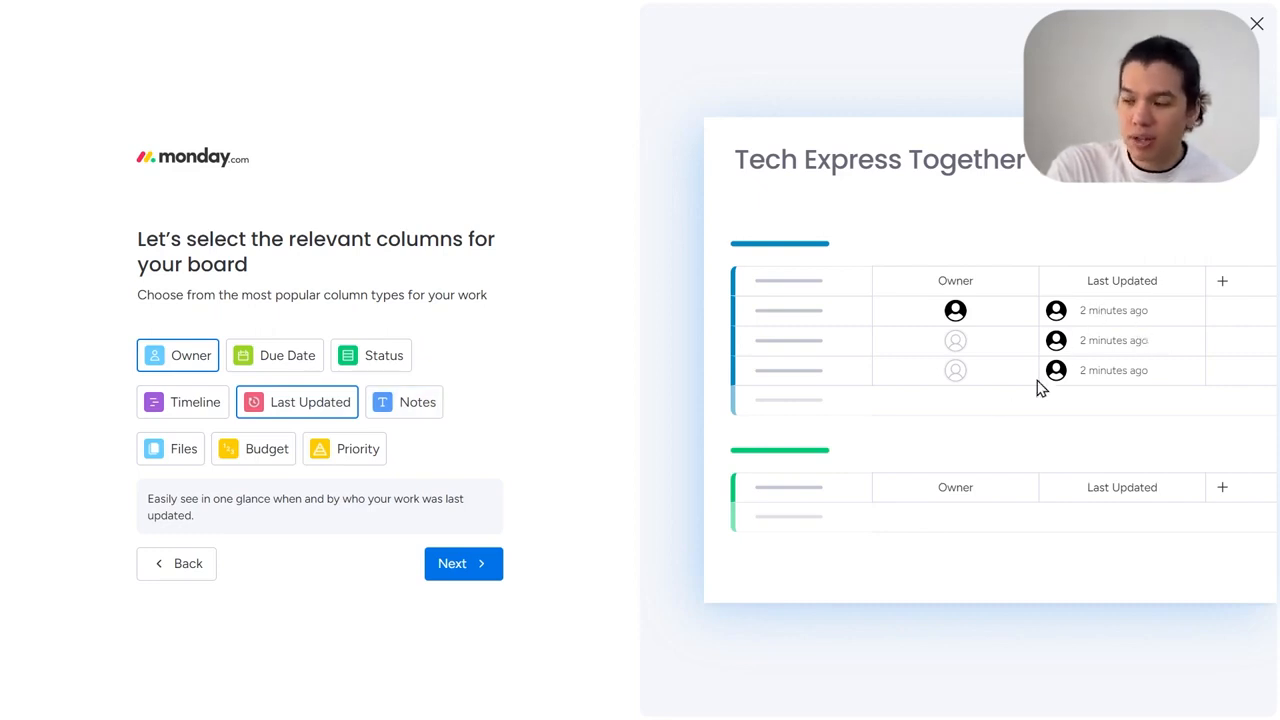
click(440, 402)
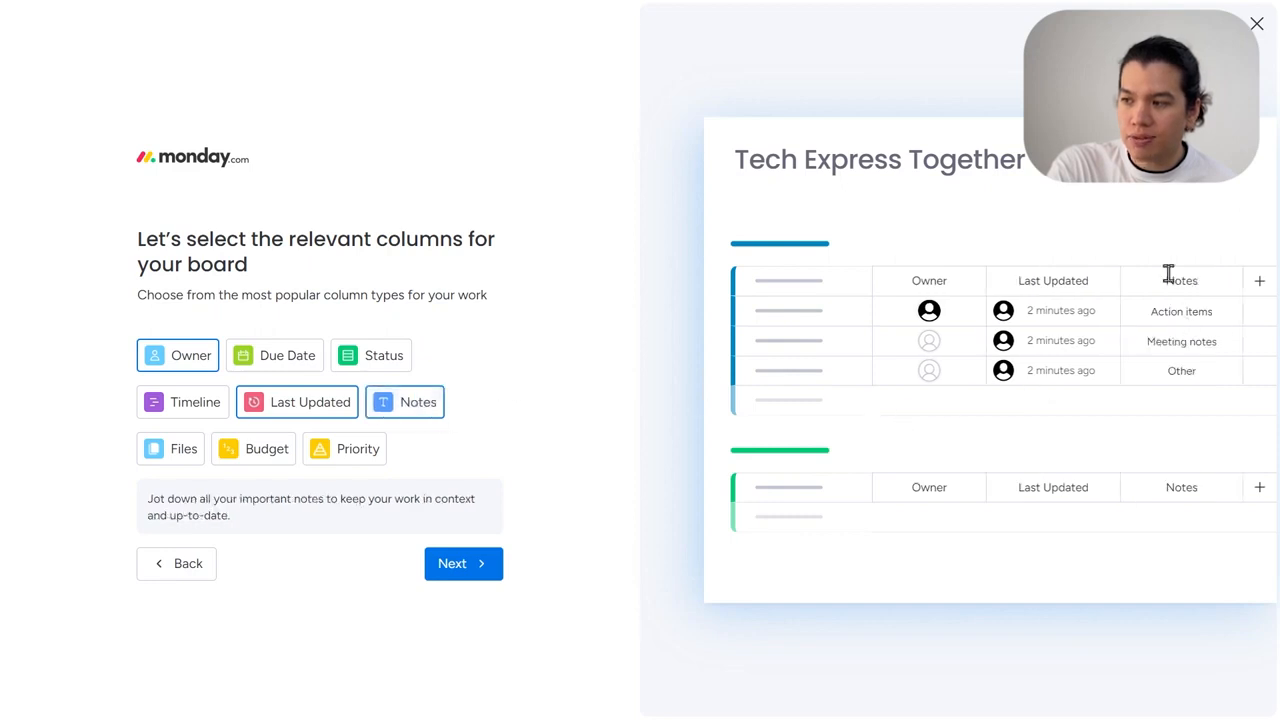
click(400, 402)
click(340, 400)
click(168, 455)
click(195, 455)
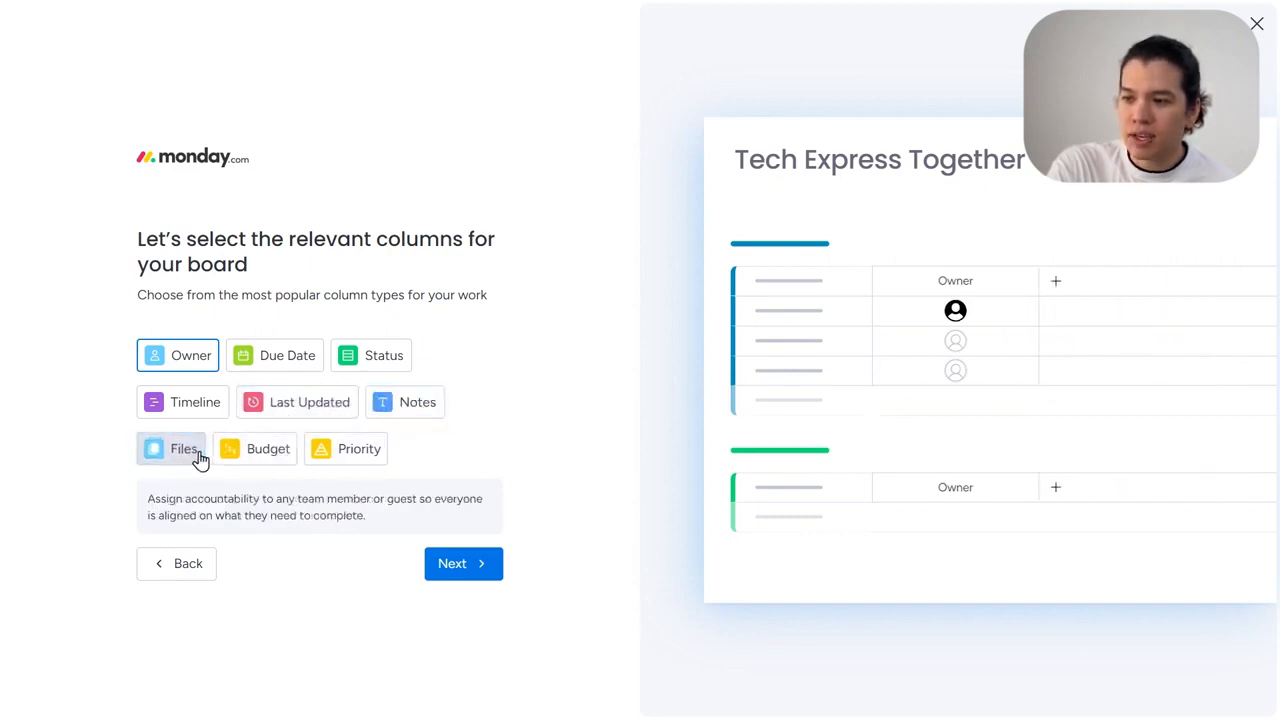
Step: Preview the Budget and Priority columns on the board and deselect both again
click(251, 455)
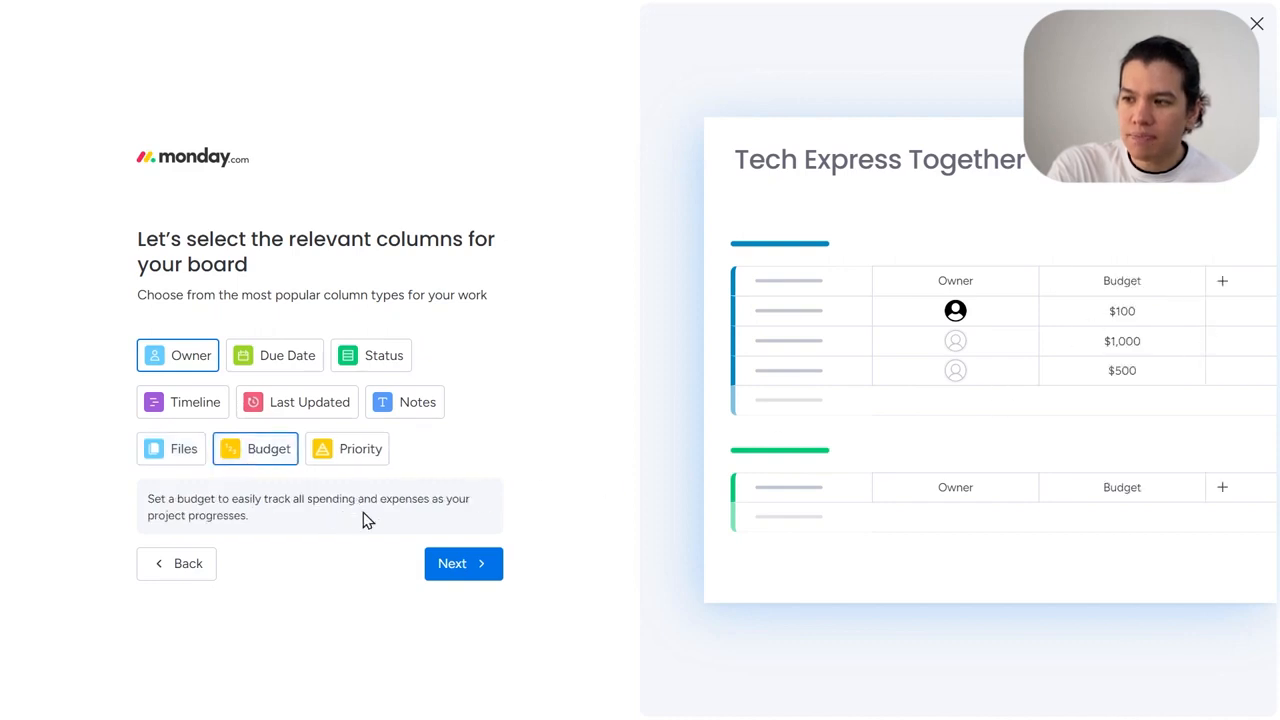
click(345, 456)
click(270, 458)
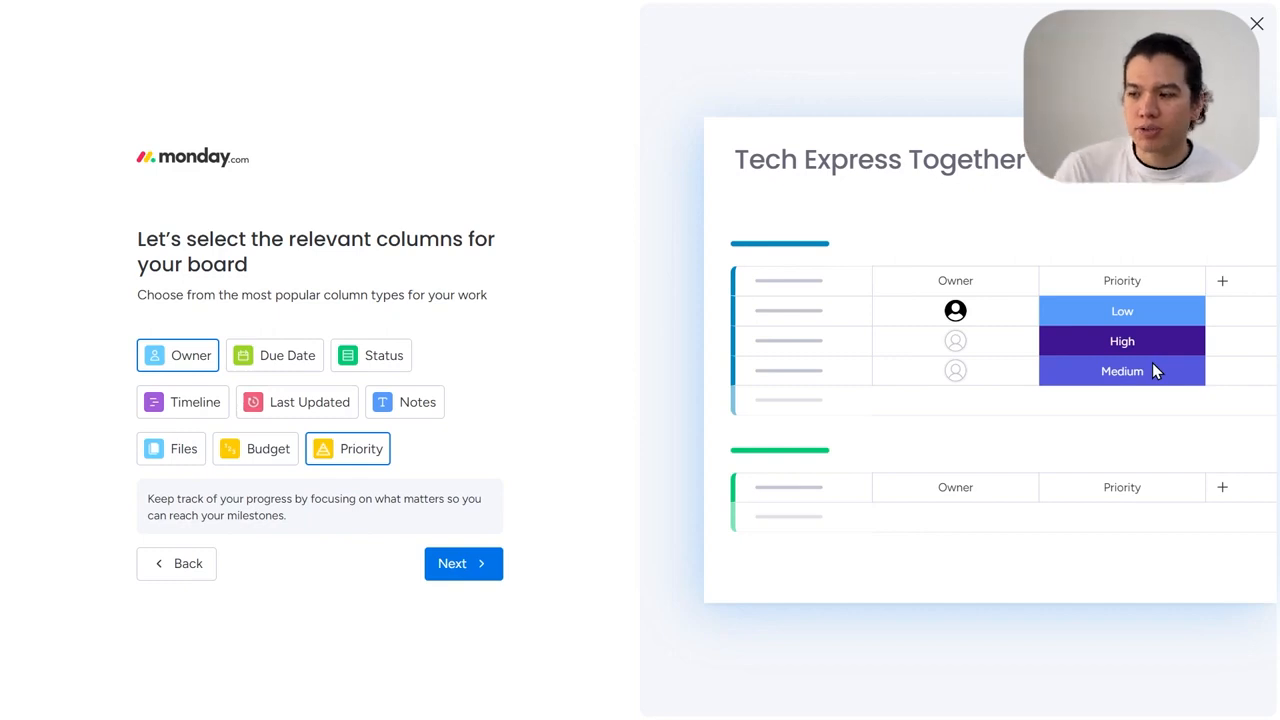
click(352, 447)
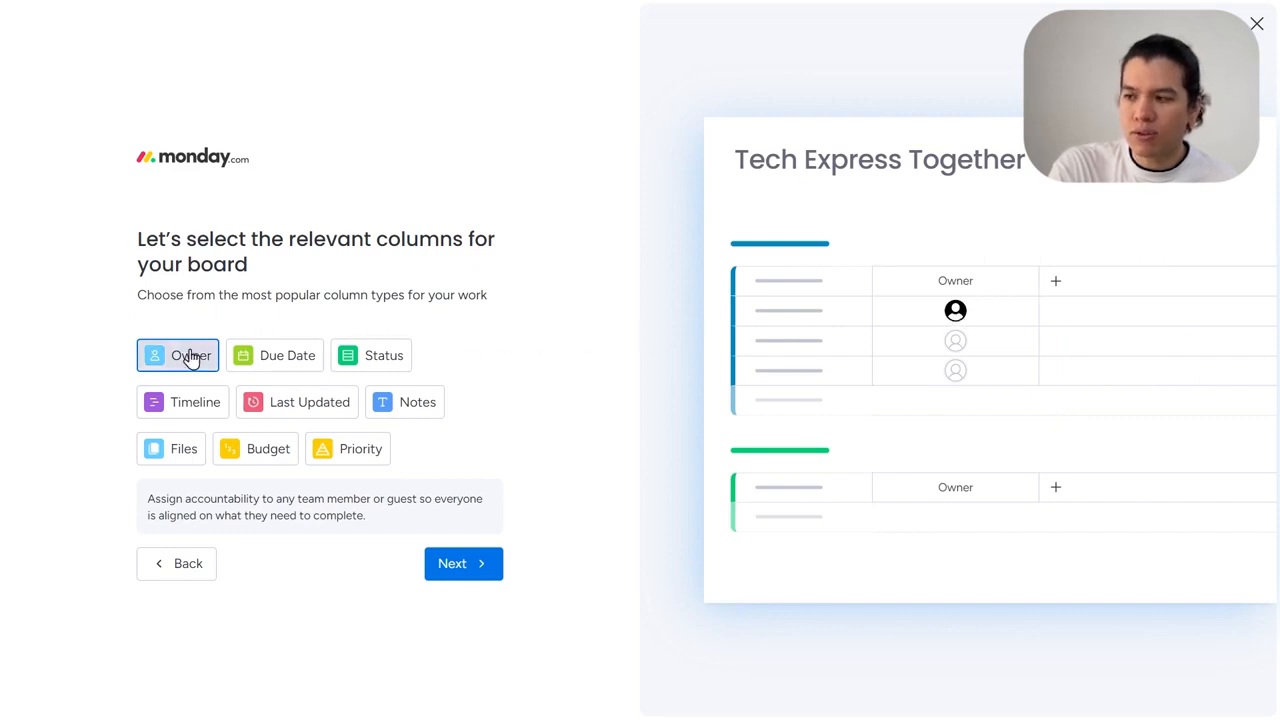
Step: Add the Status and Due Date columns to the board beside Owner
click(379, 356)
click(300, 357)
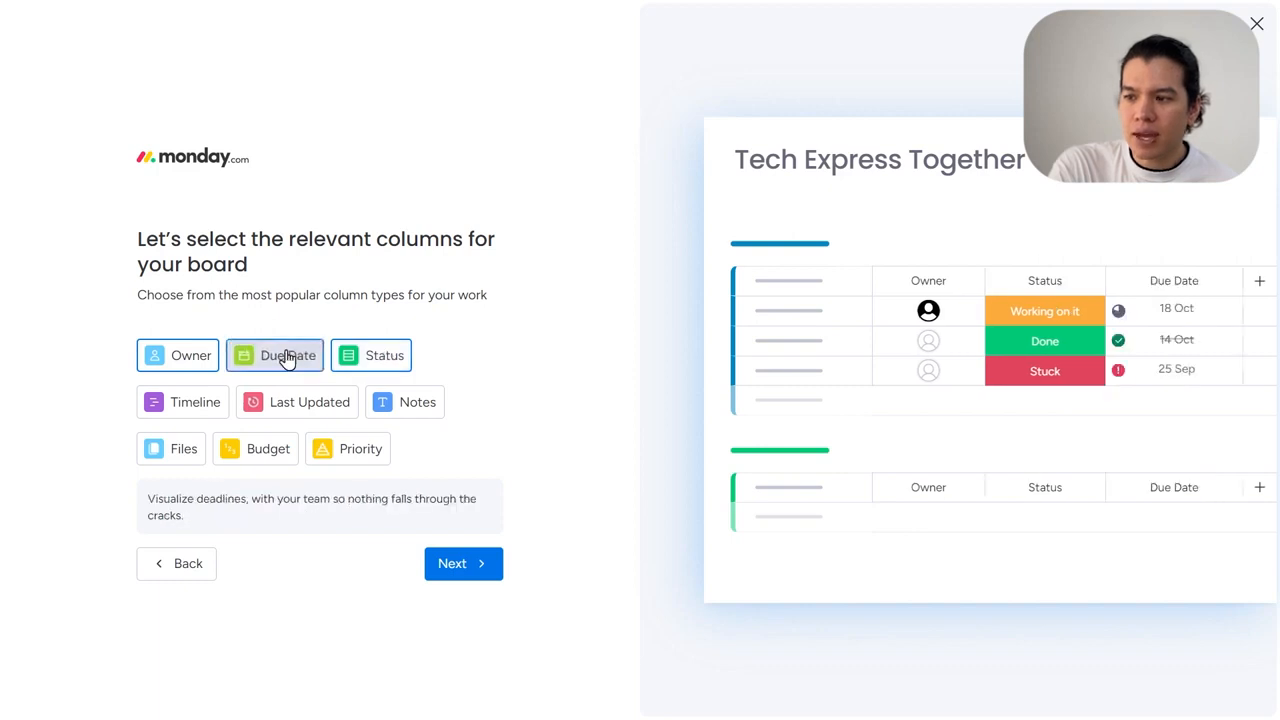
Step: Add the Last Updated column to the board and continue to the choice of item type
click(299, 403)
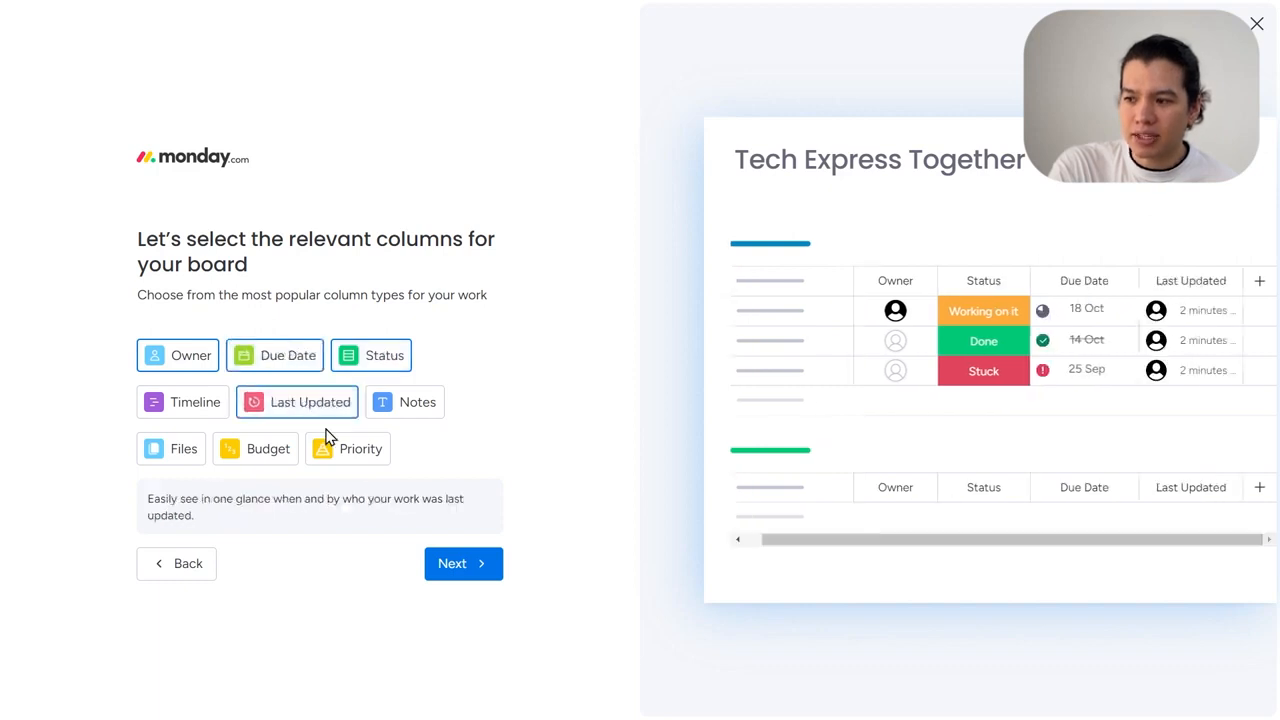
click(449, 567)
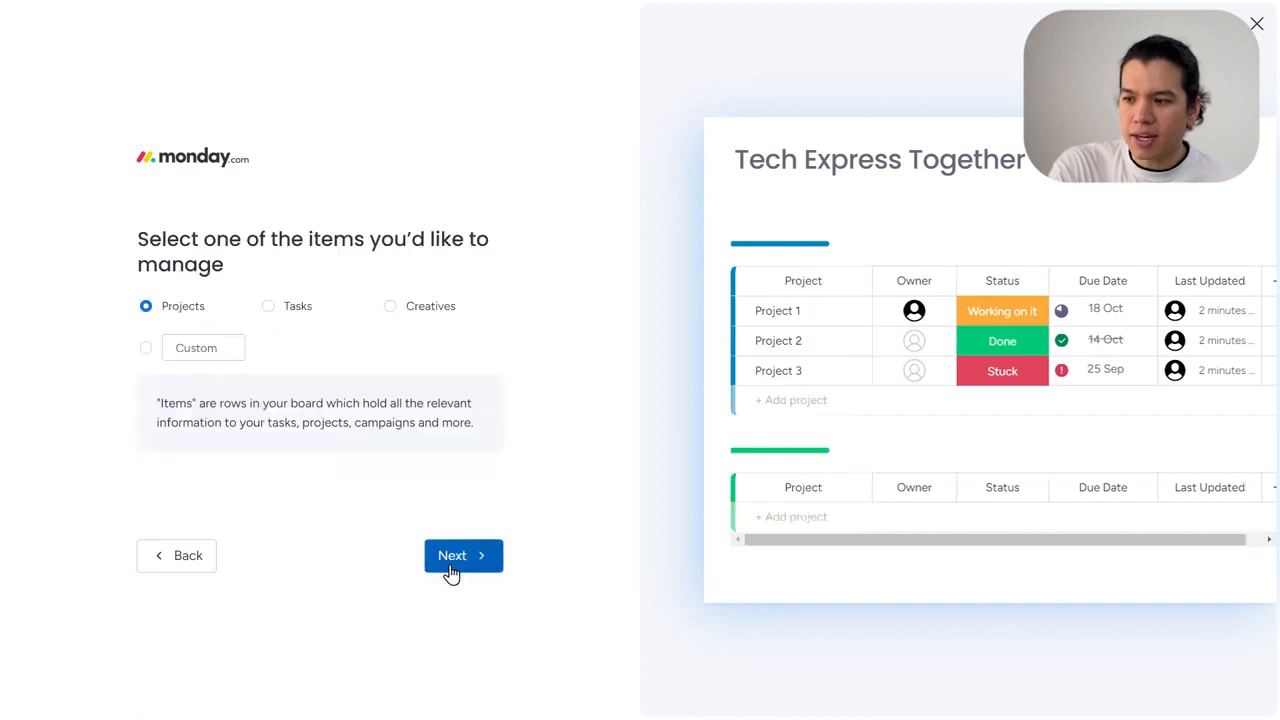
Step: Set a custom item type named "Social Media Posts" for the board and continue to the view layouts
drag(216, 240, 462, 274)
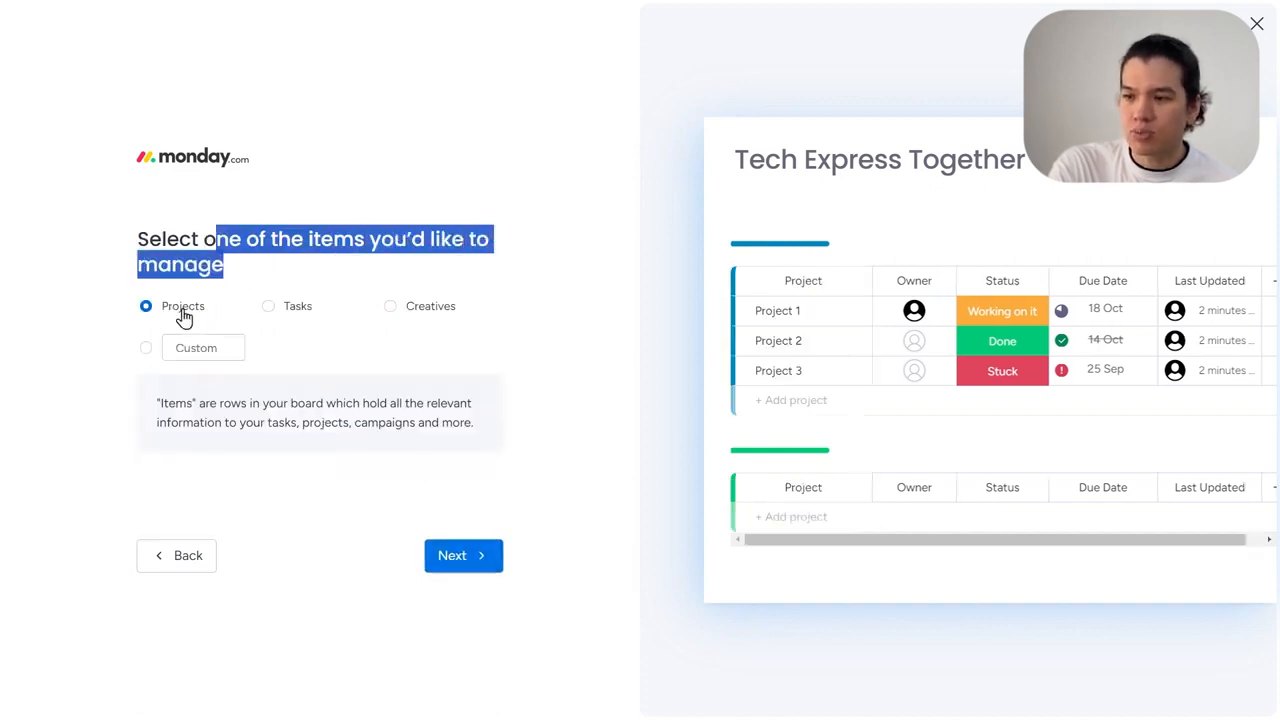
click(299, 320)
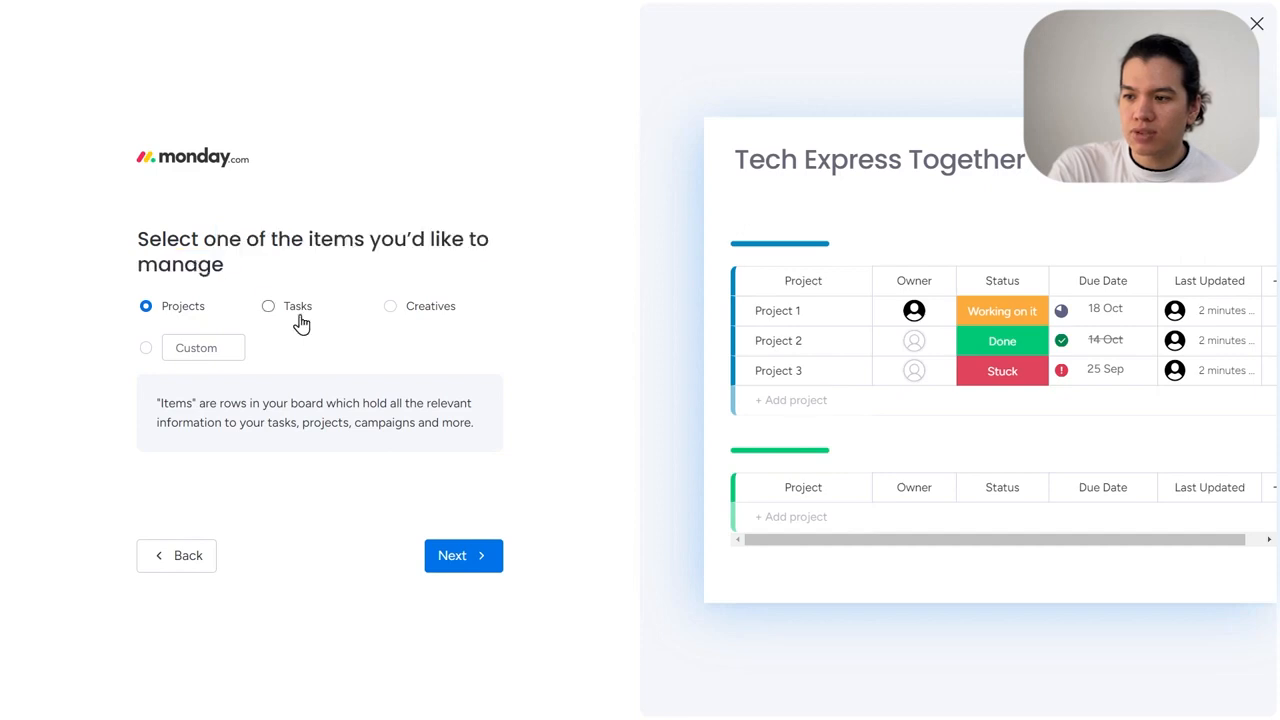
click(420, 312)
click(178, 347)
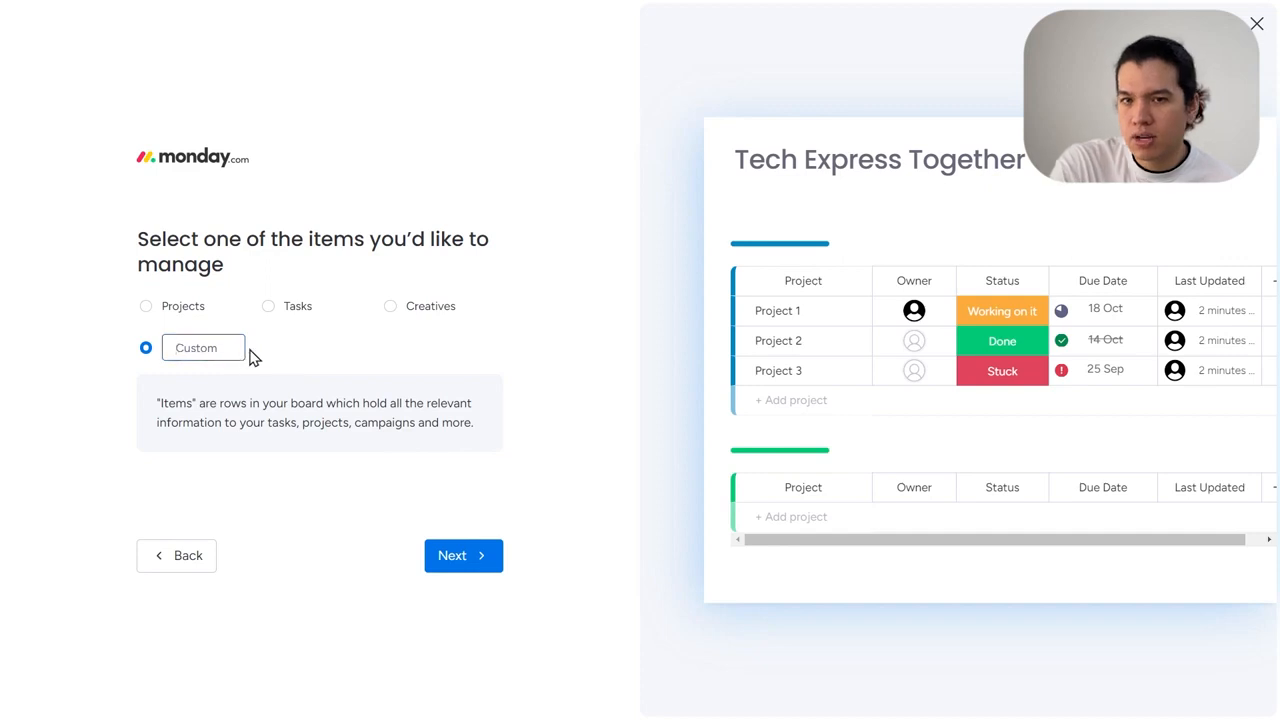
text(S)
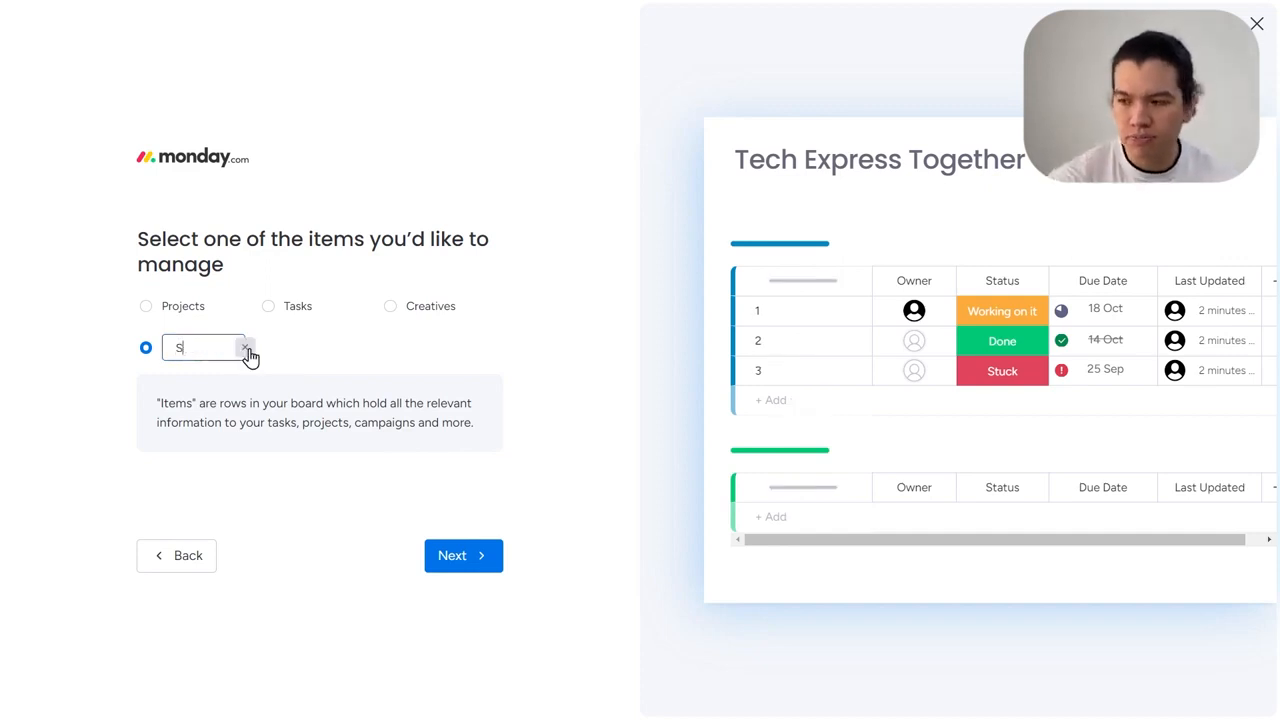
text(ocial Media)
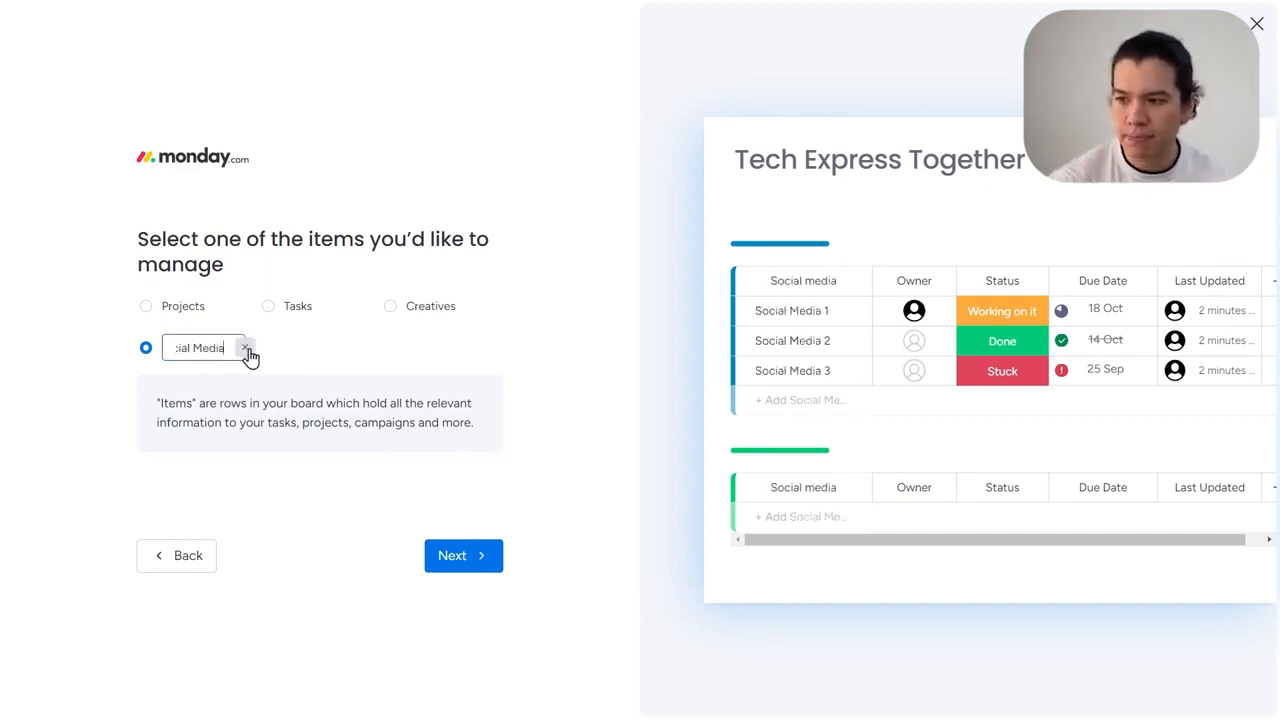
text( Posts)
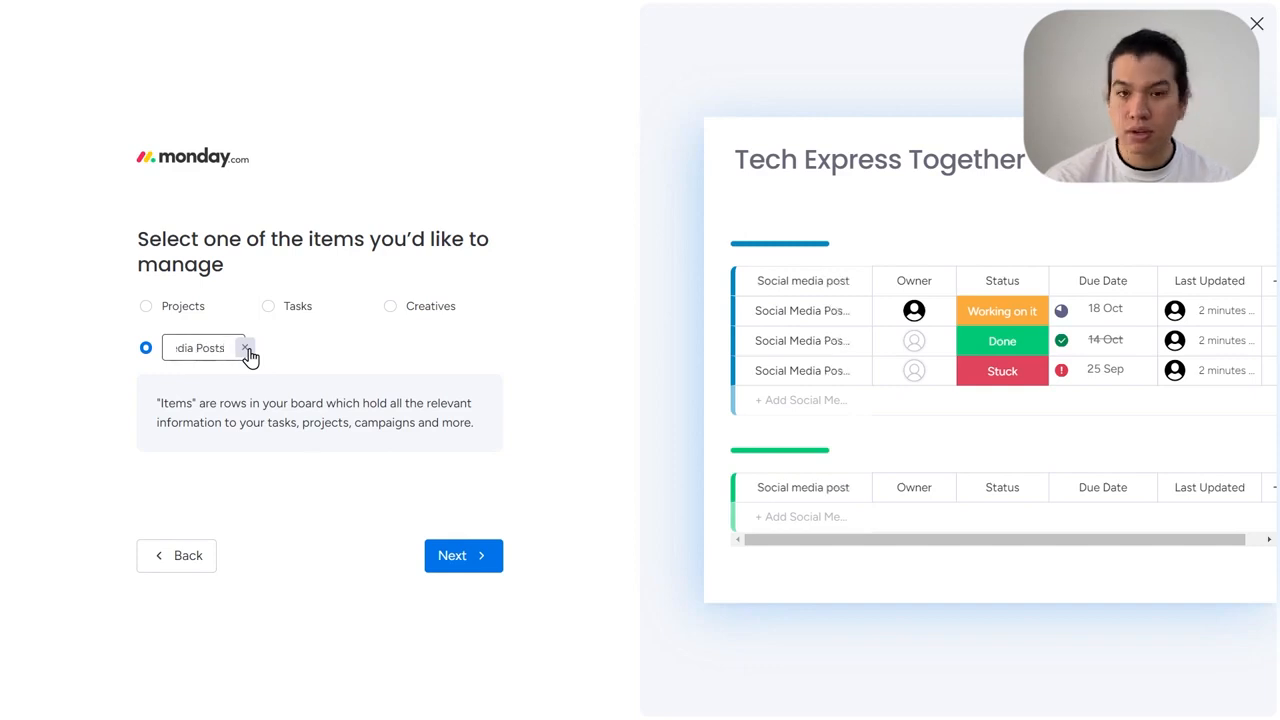
click(462, 558)
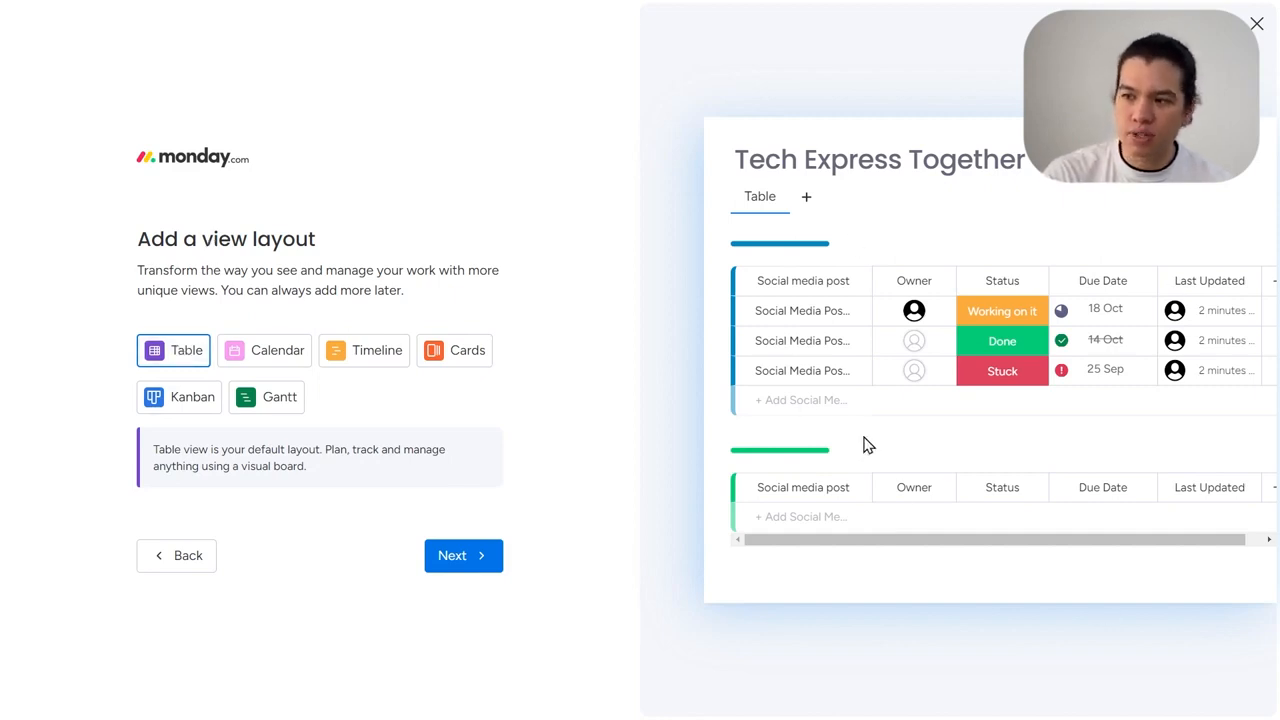
Step: Preview the Calendar, Timeline, Cards, Kanban and Gantt view layouts one after another
click(265, 358)
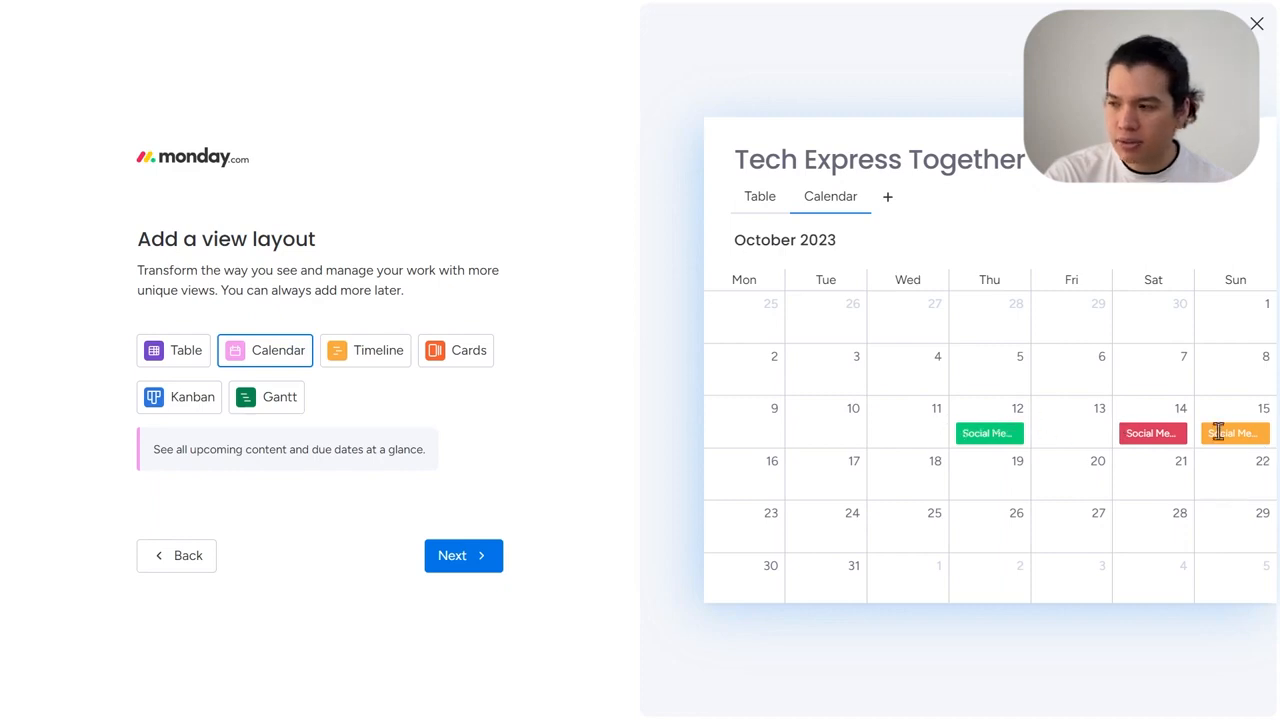
click(378, 362)
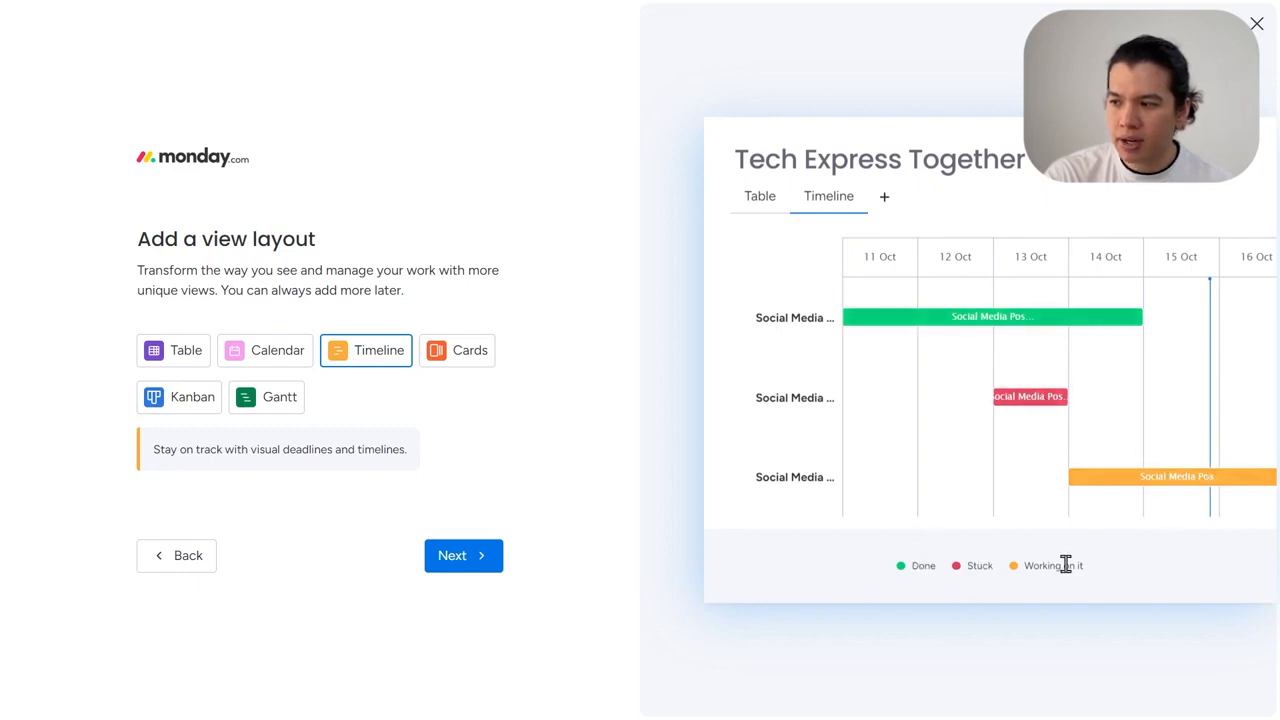
click(476, 366)
click(189, 413)
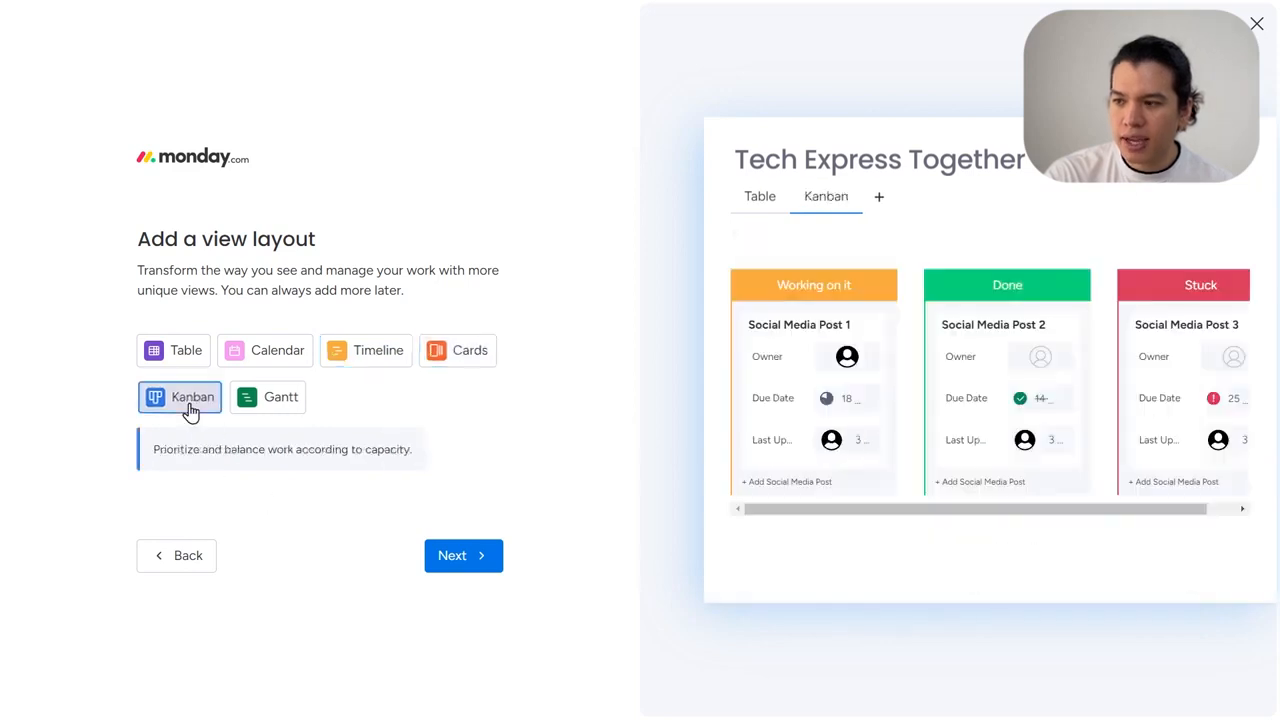
click(276, 419)
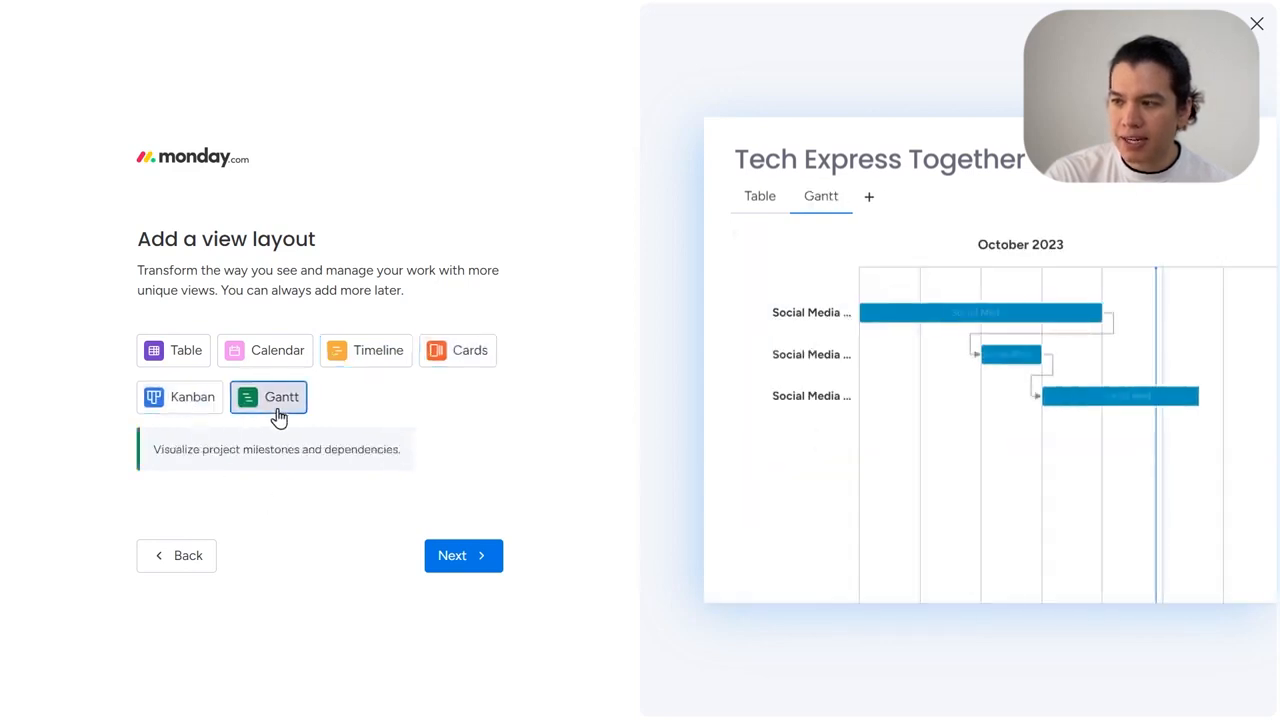
Step: Choose the Cards view layout for the board and continue to the list of social media posts
click(460, 355)
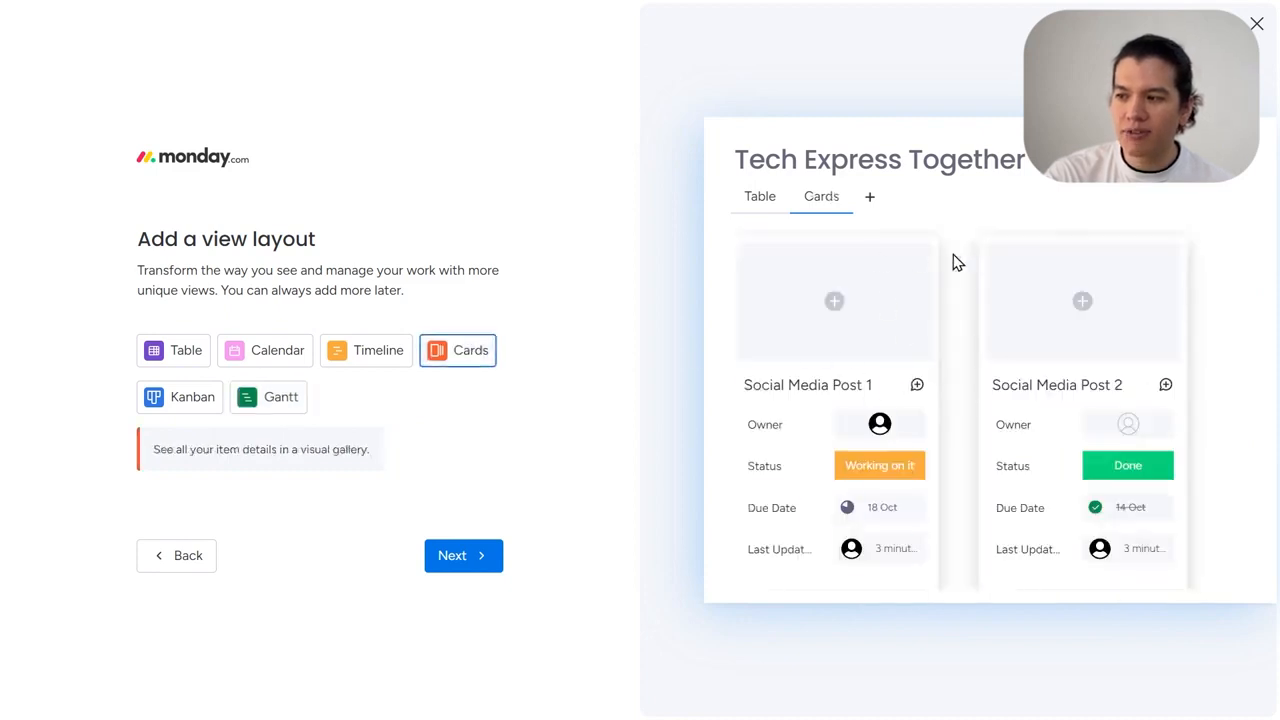
drag(940, 250, 943, 265)
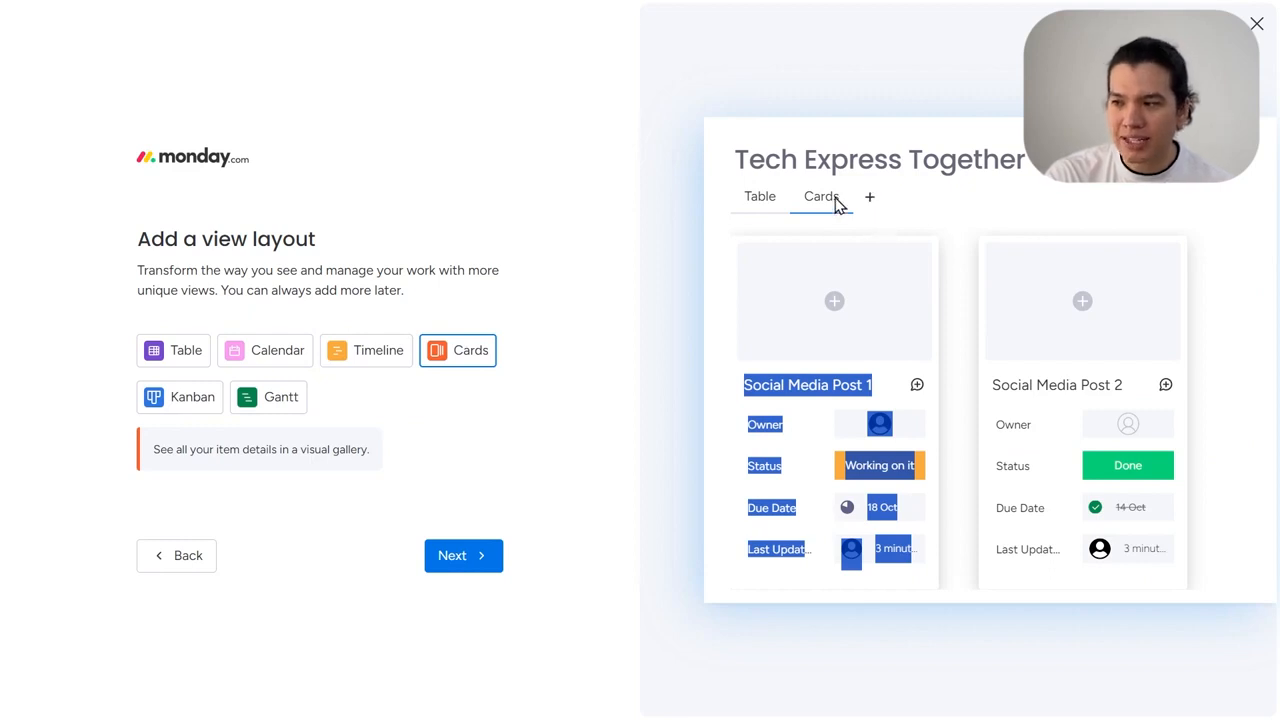
click(620, 350)
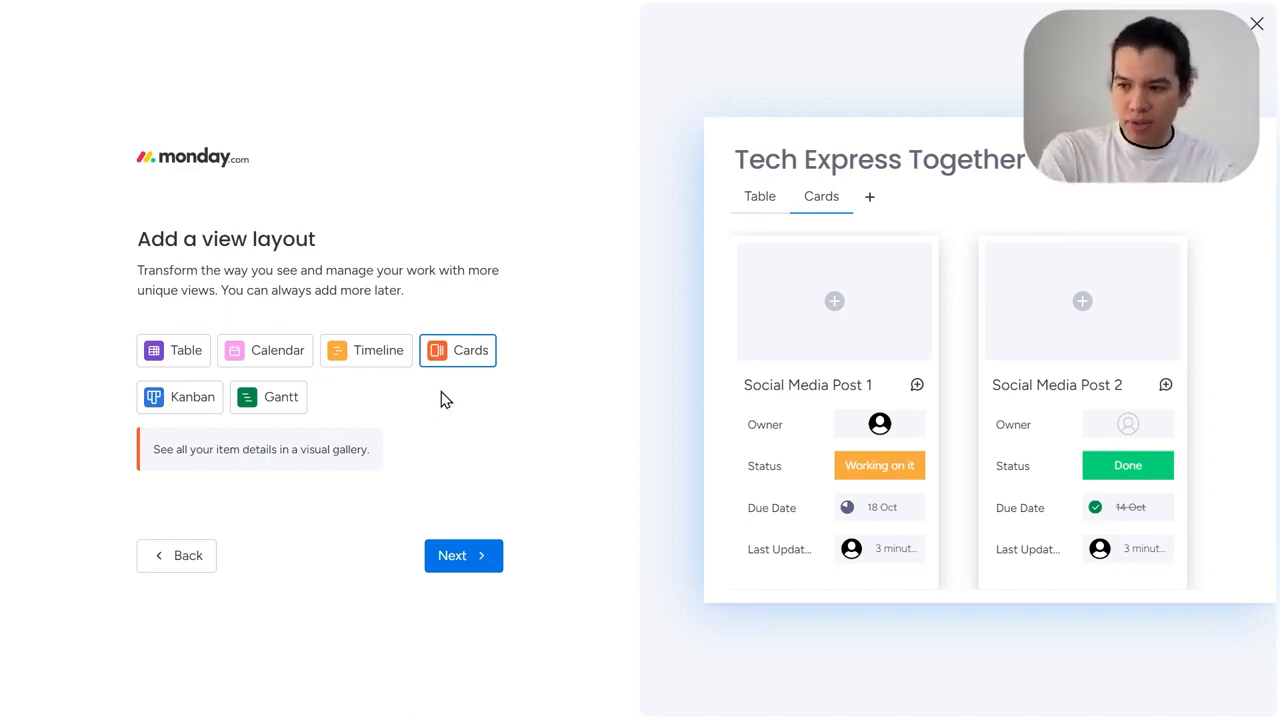
click(478, 575)
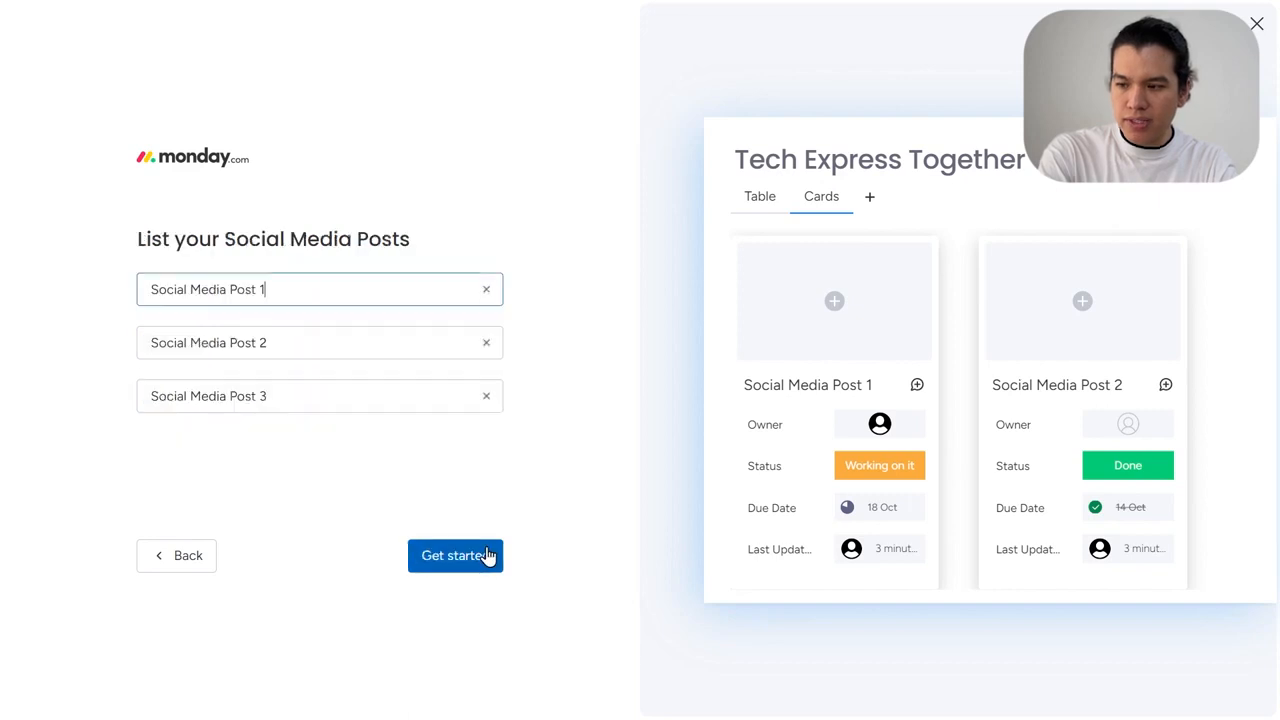
Step: Name the three social media posts Youtube, TikTok and Facebook and finish the board setup
triple_click(389, 290)
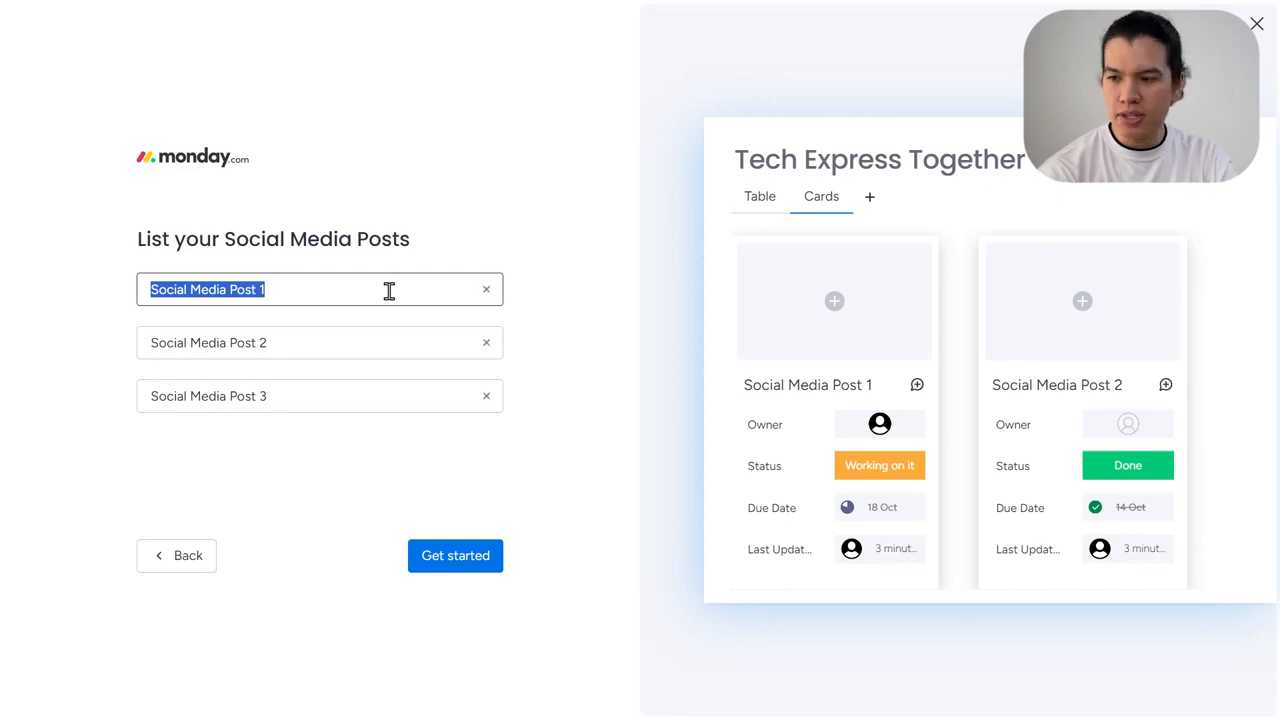
text(Youtube)
triple_click(397, 339)
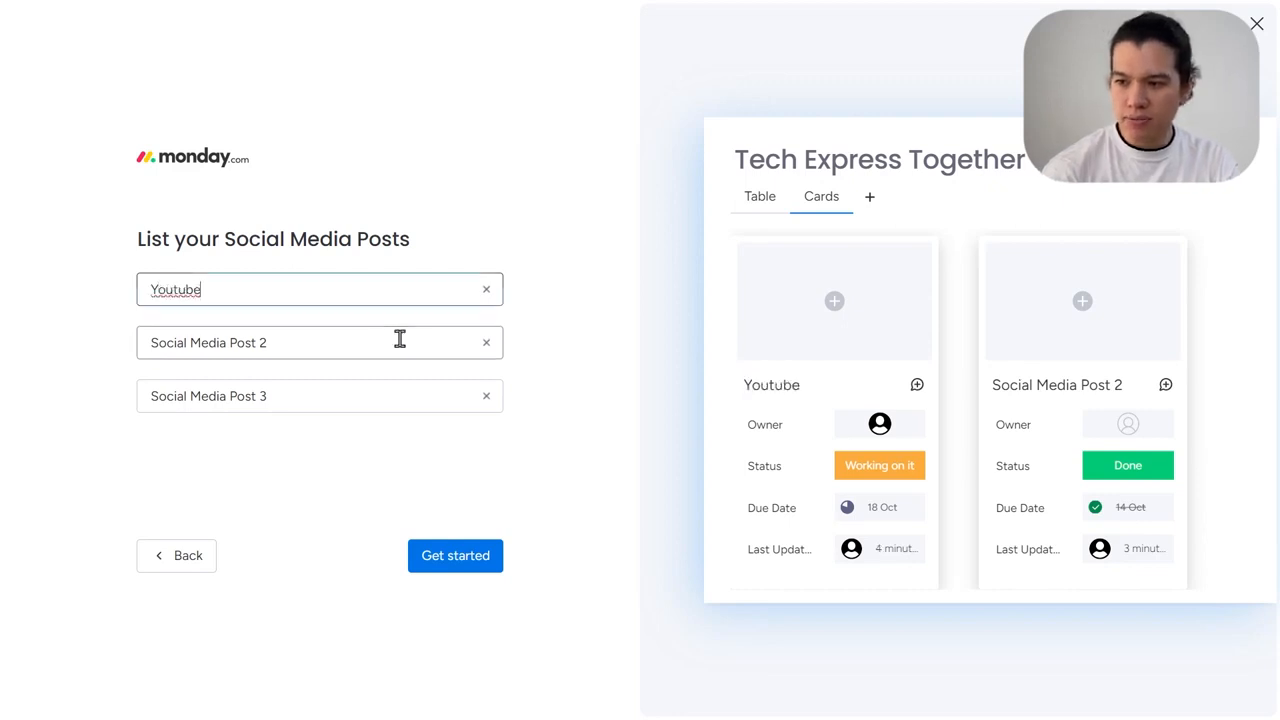
text(TikTok)
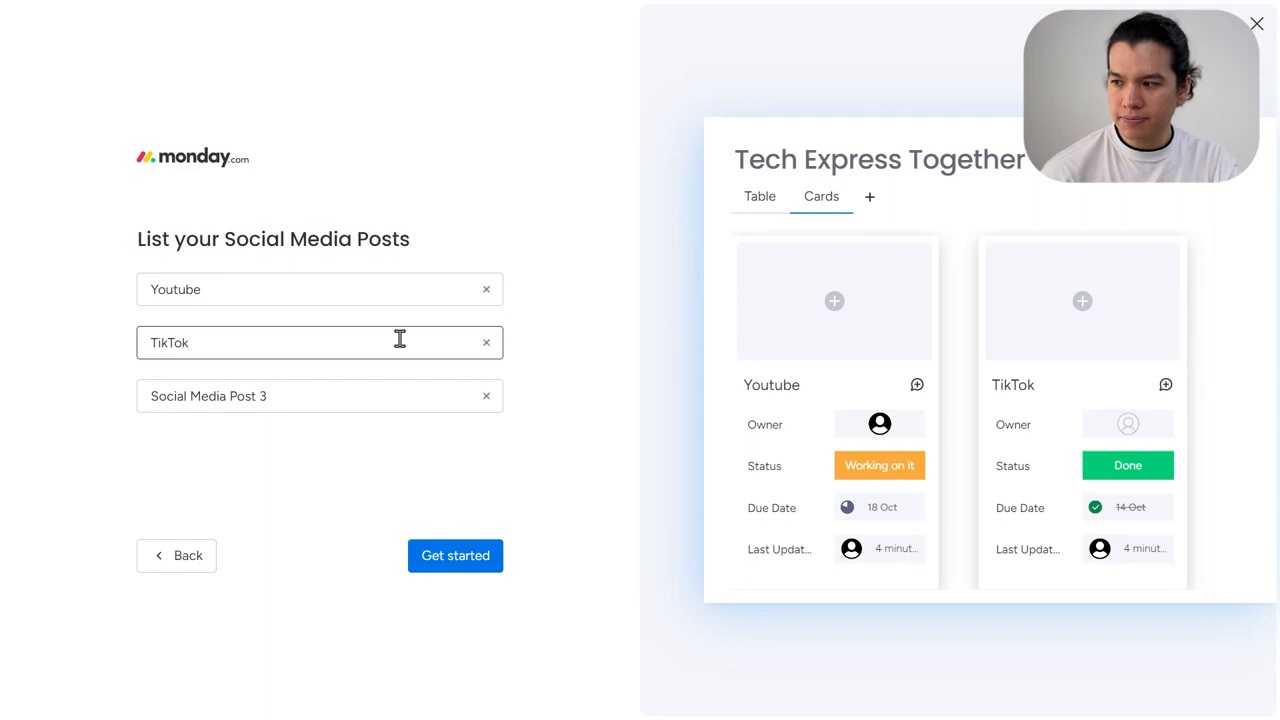
triple_click(322, 400)
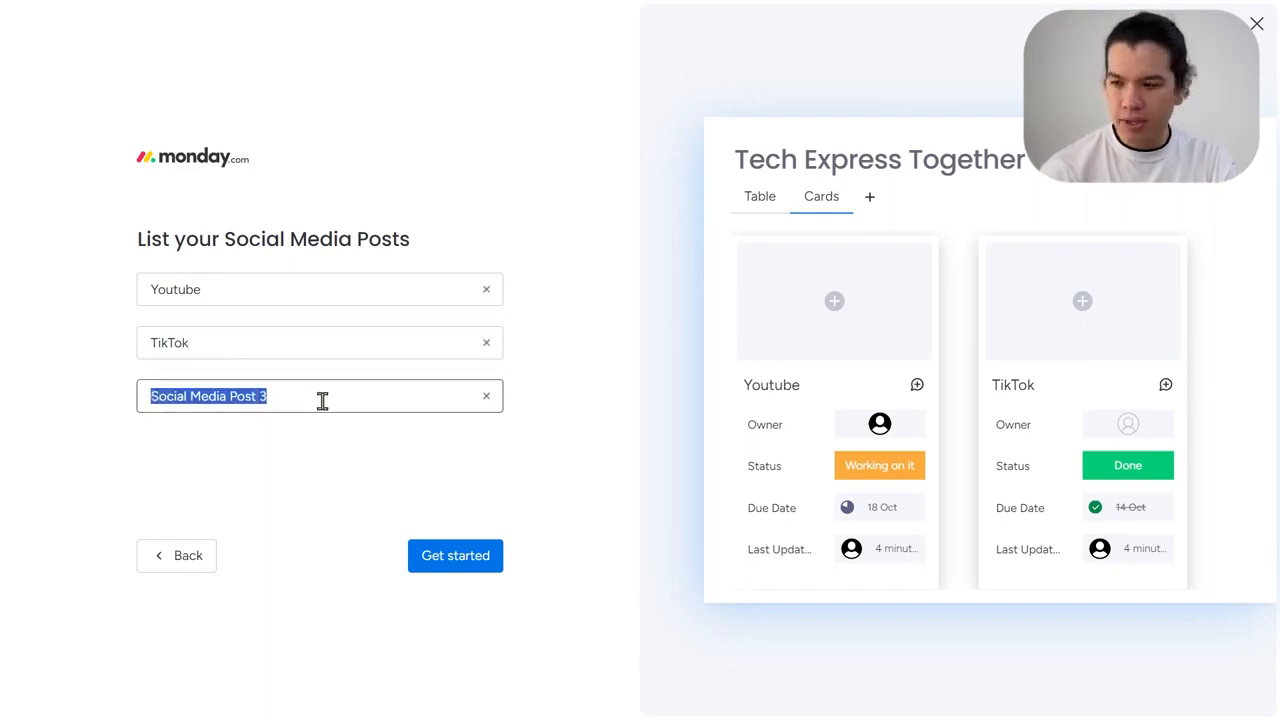
text(S)
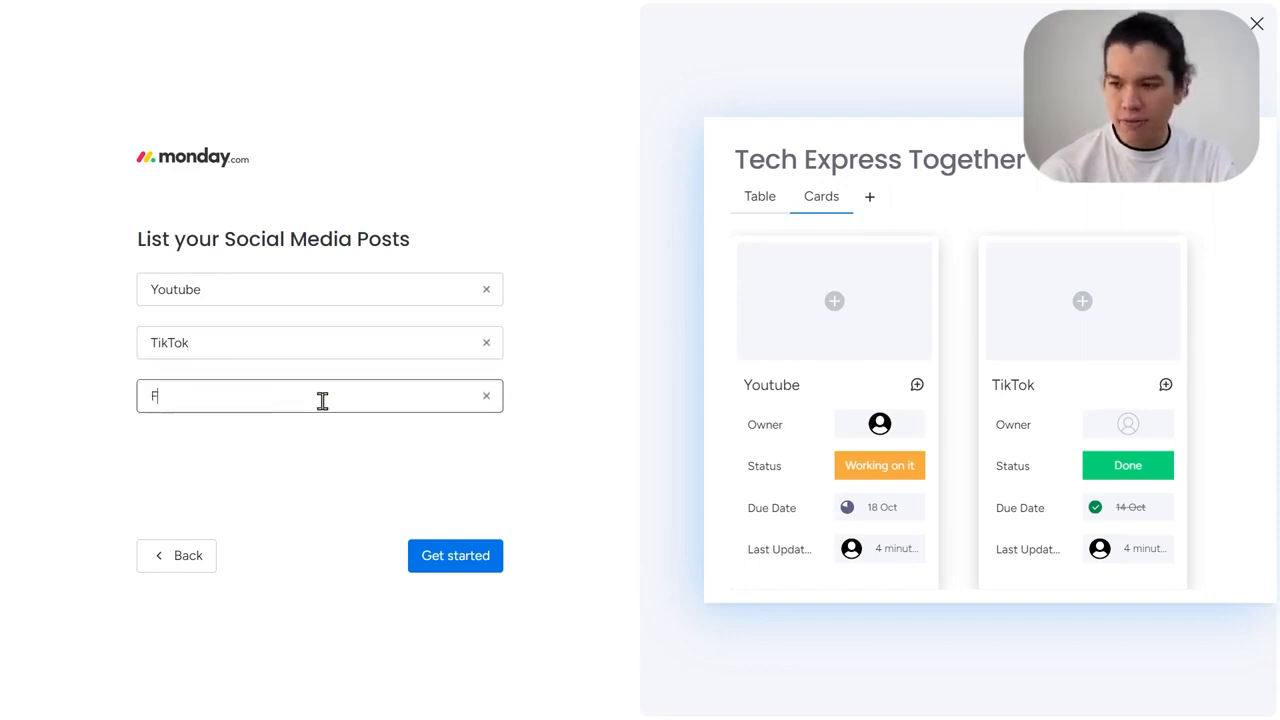
text(acebook)
click(476, 556)
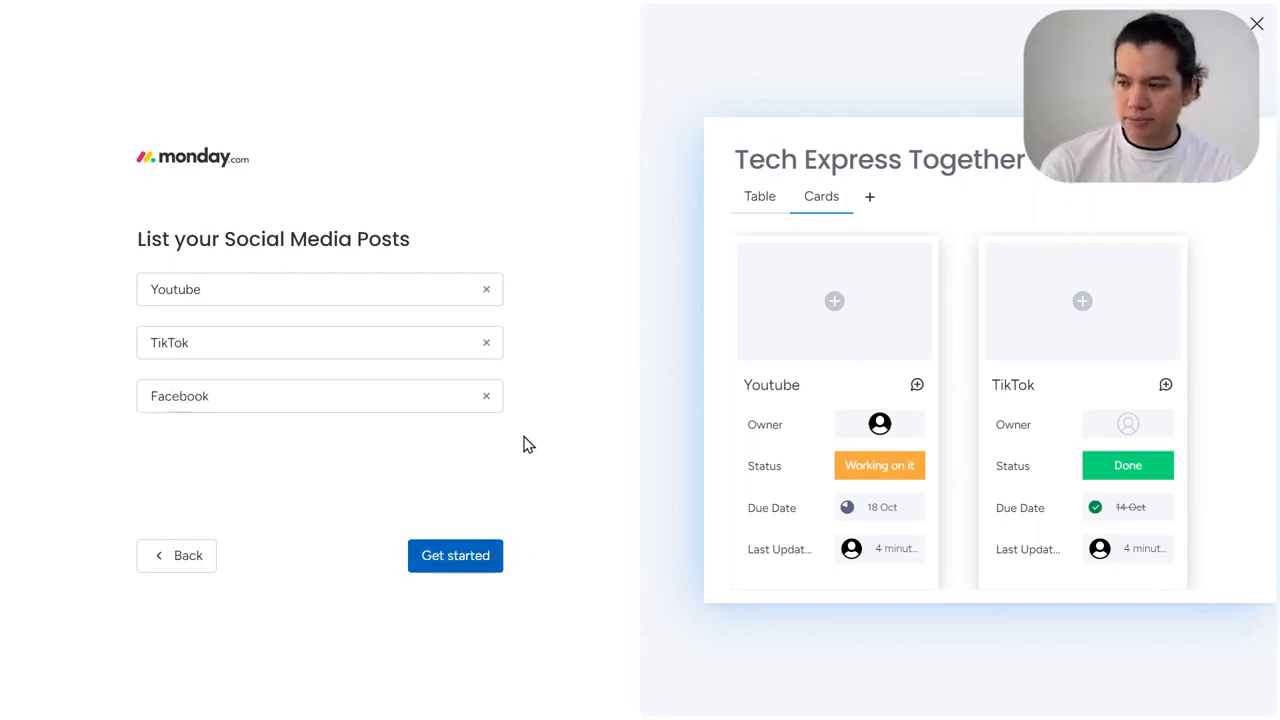
click(488, 560)
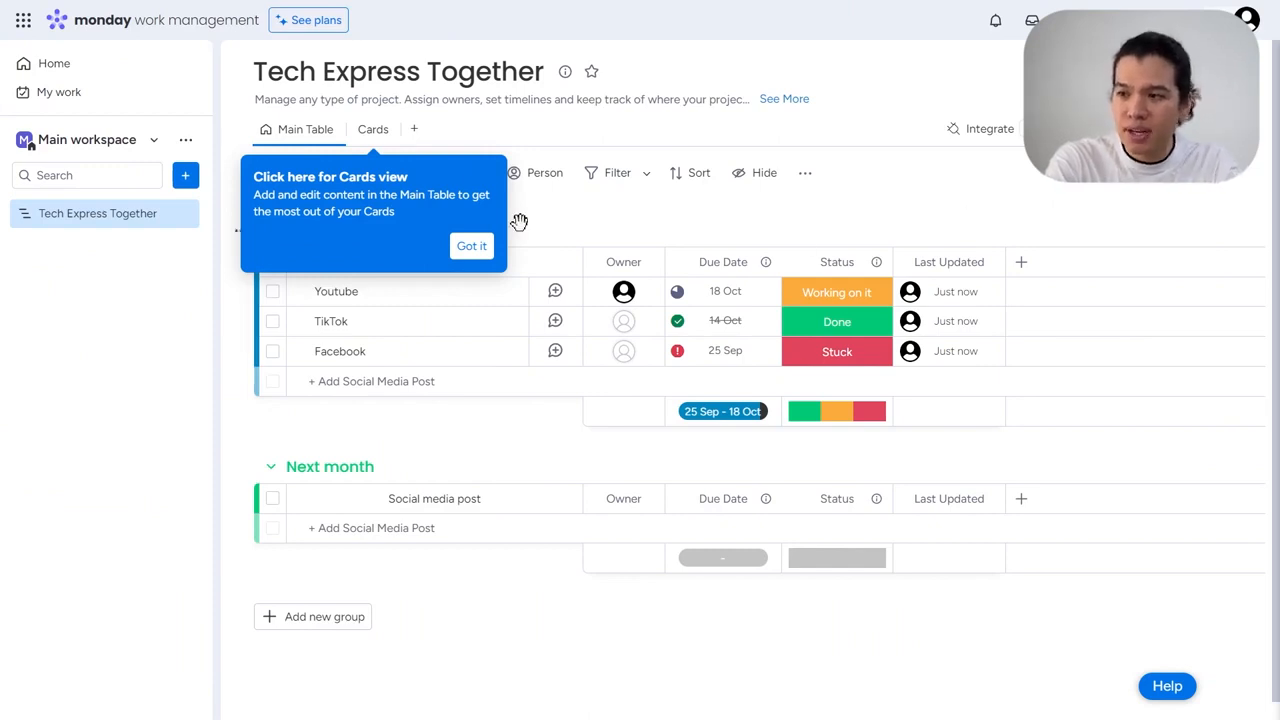
Step: Dismiss the Cards view hint and go through the introductory tour's status label and task owner tips
click(468, 246)
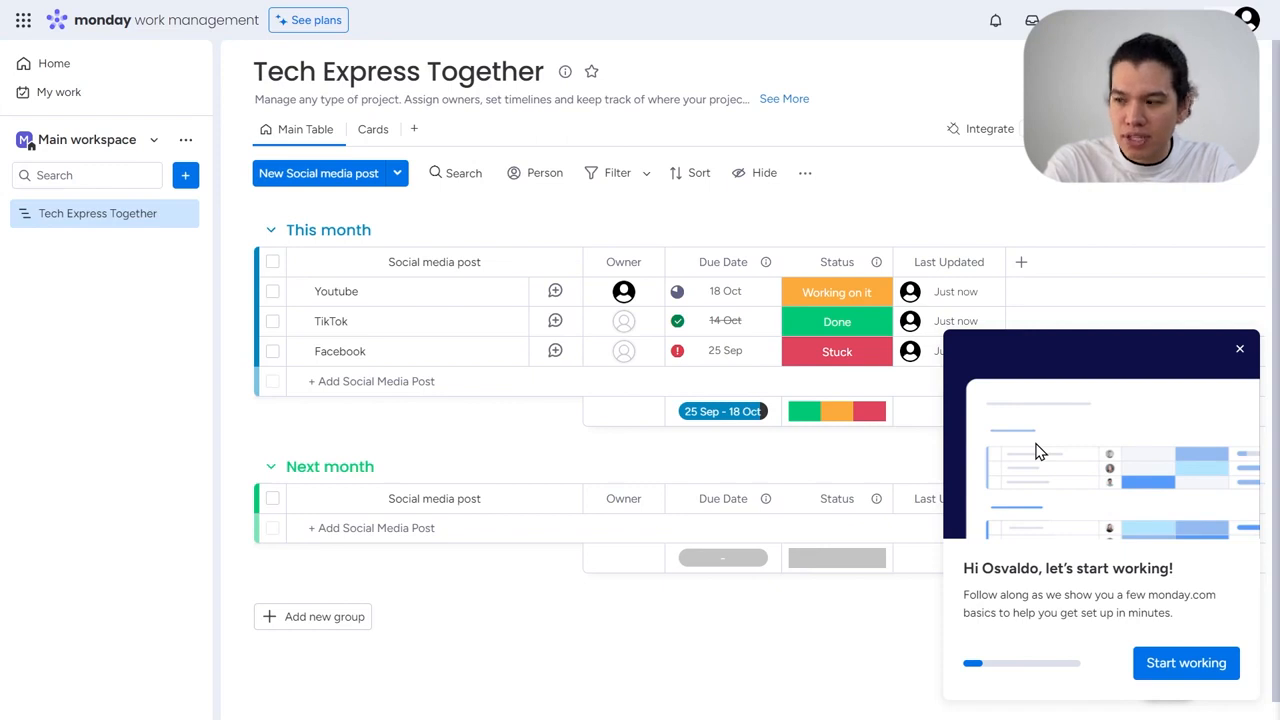
click(1170, 660)
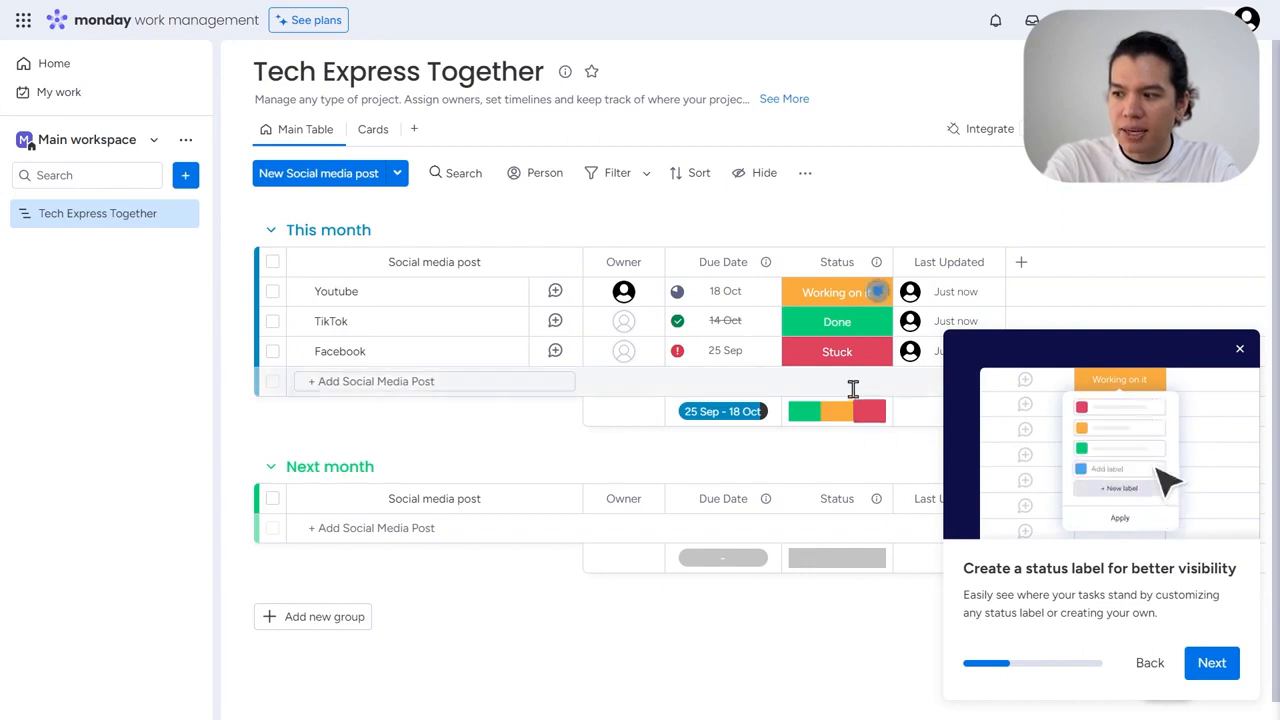
mouse_move(846, 428)
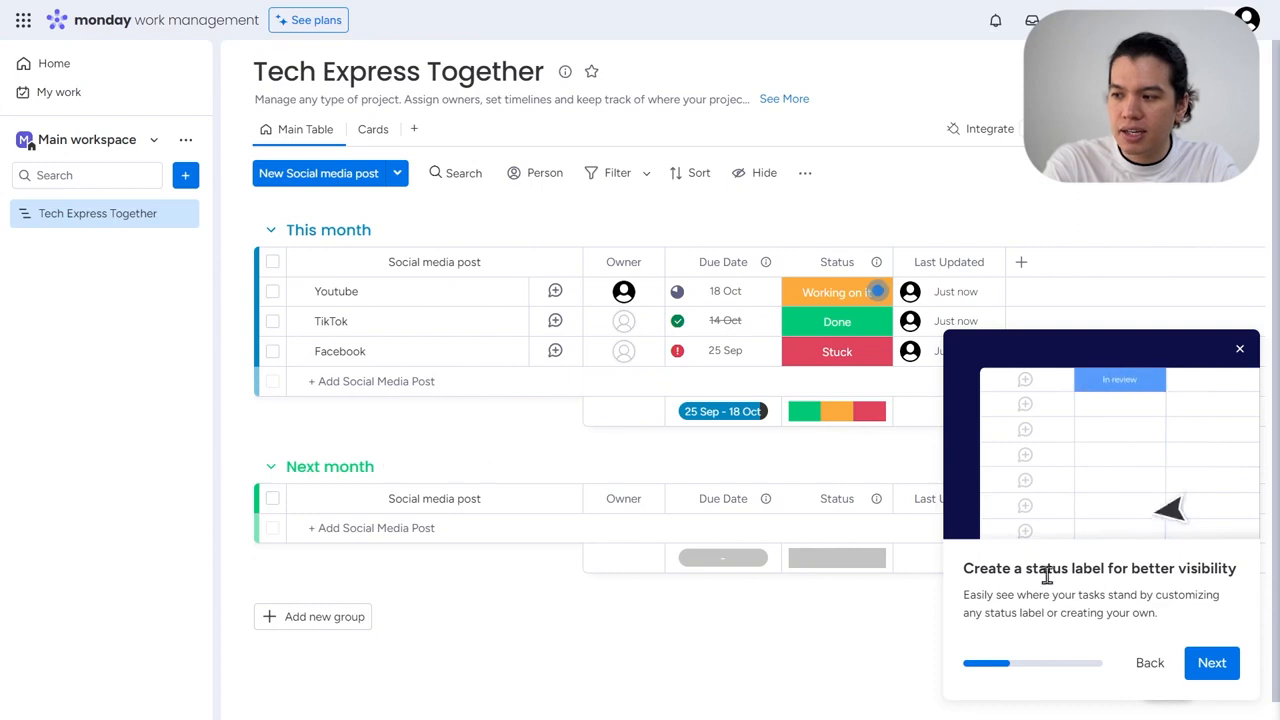
click(1212, 663)
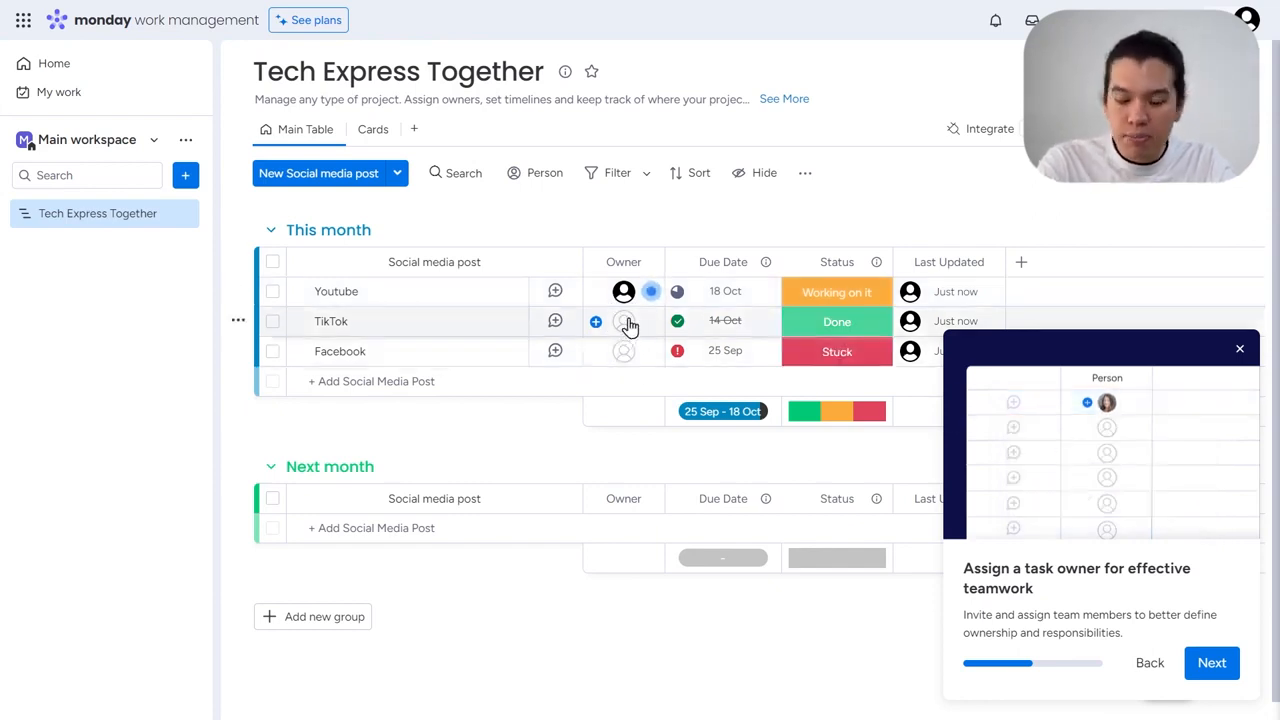
click(1213, 663)
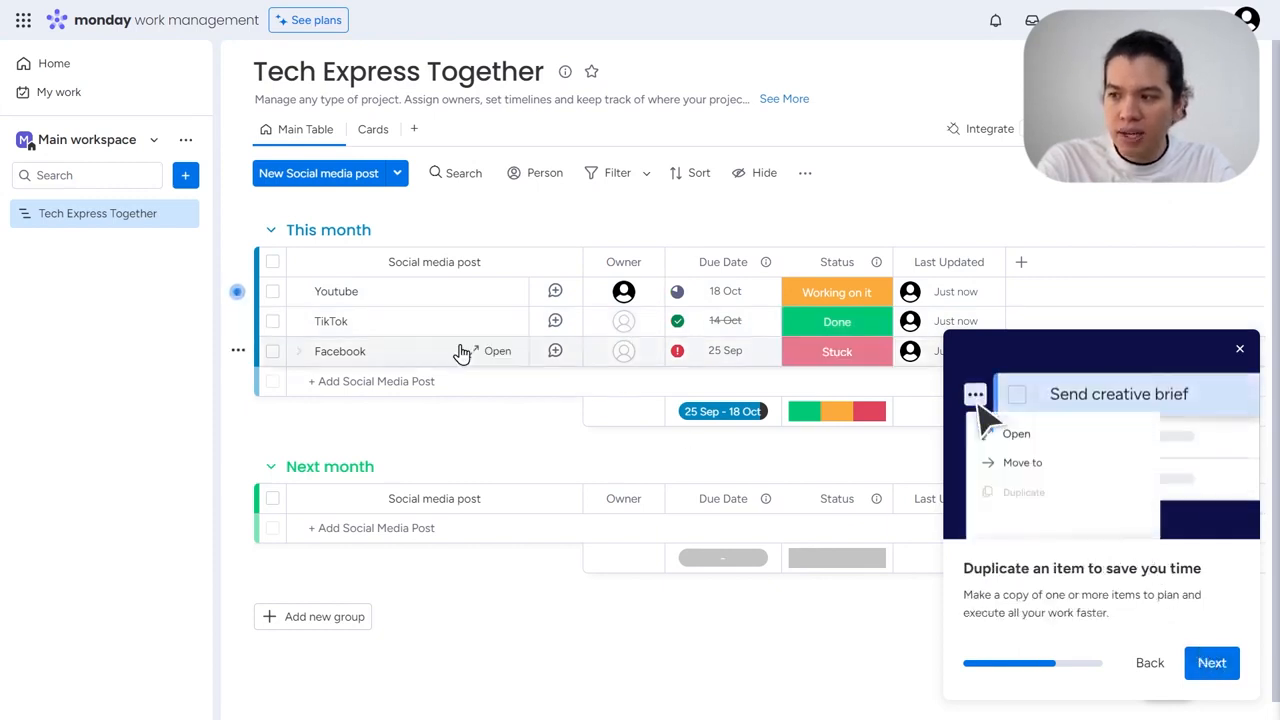
Step: Select the Youtube item, look at its duplication options without applying any, and deselect it again
click(270, 292)
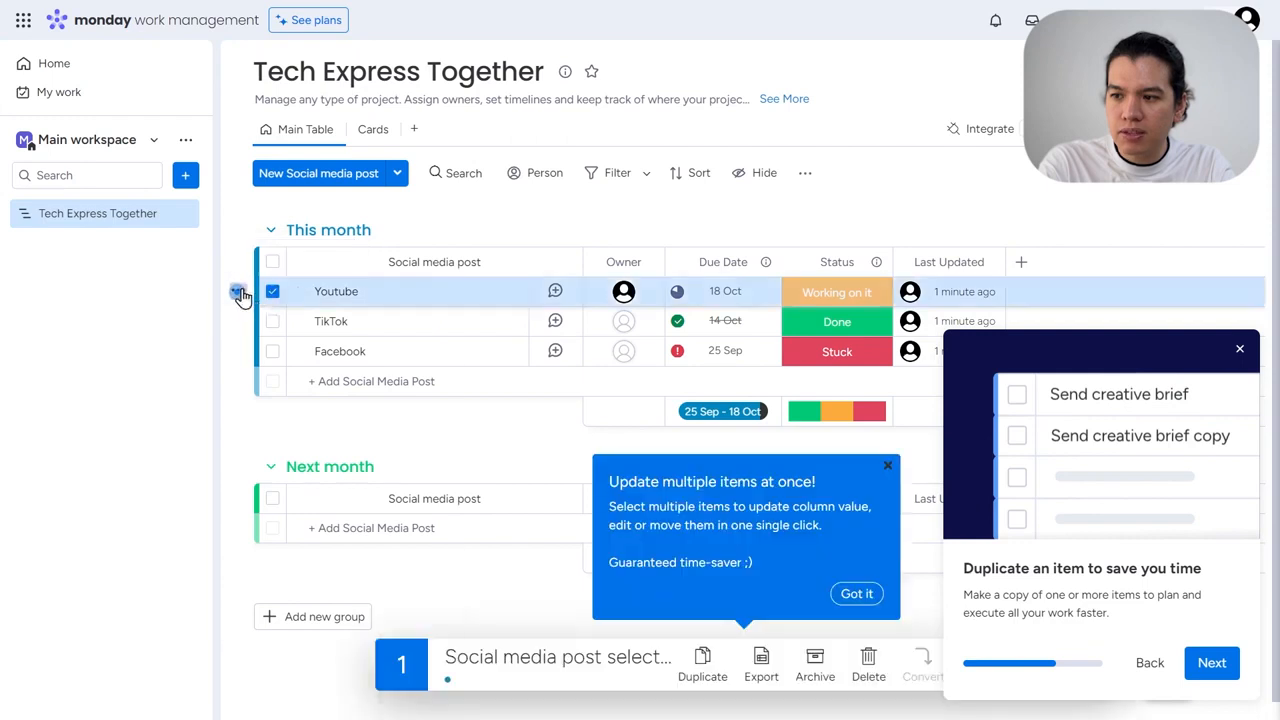
click(239, 293)
mouse_move(337, 378)
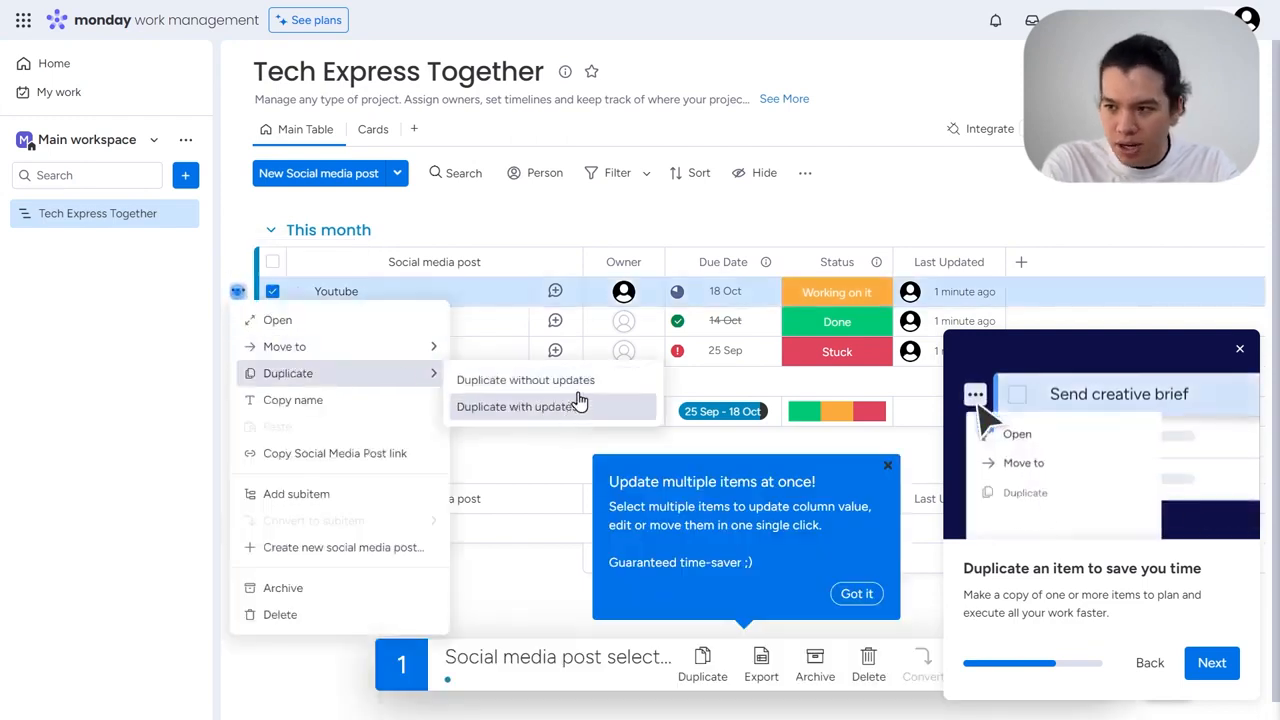
click(446, 349)
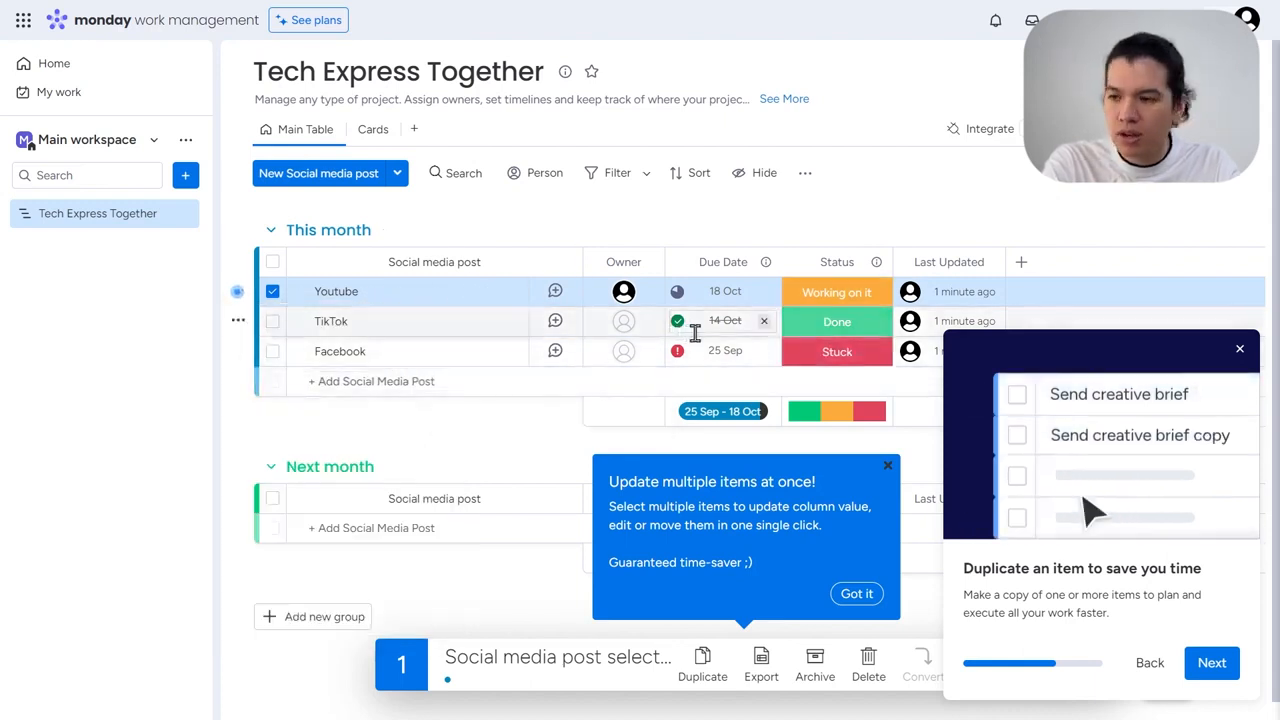
click(272, 293)
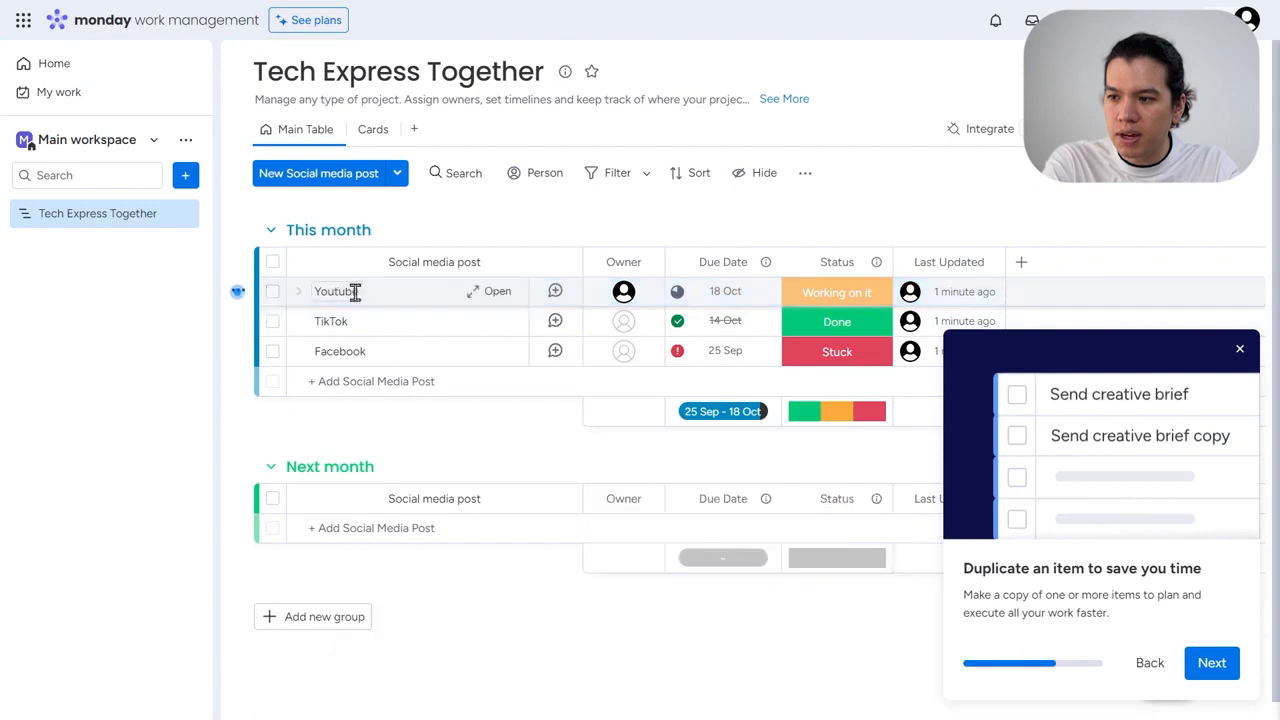
Step: Advance the tour to the subitems tip and add the subitem "Create a scrypt for video 1" under Youtube
click(1210, 663)
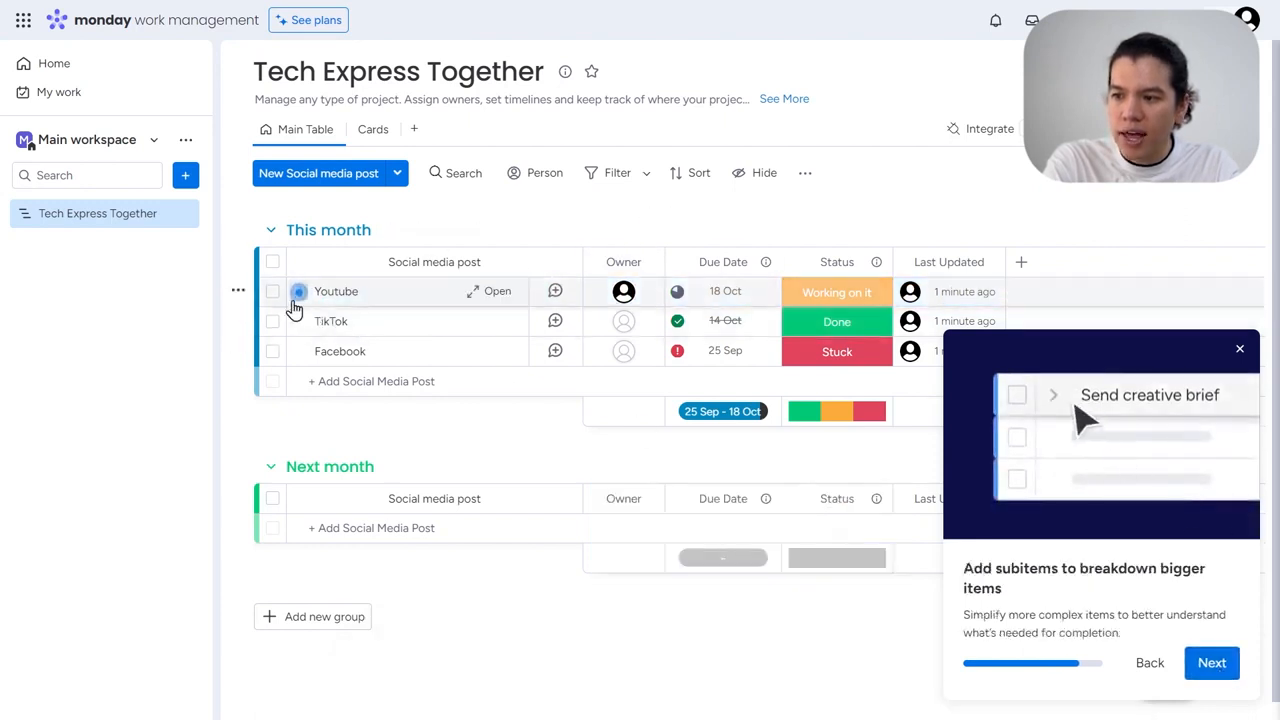
click(239, 291)
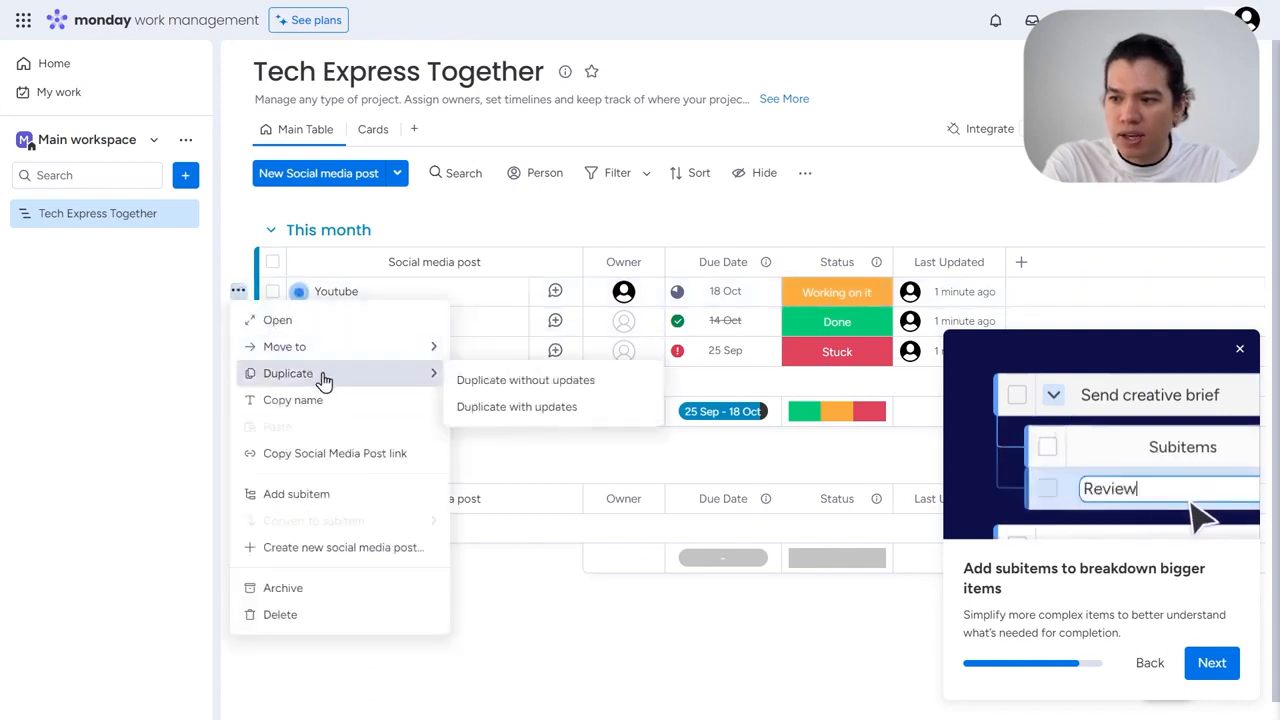
click(329, 500)
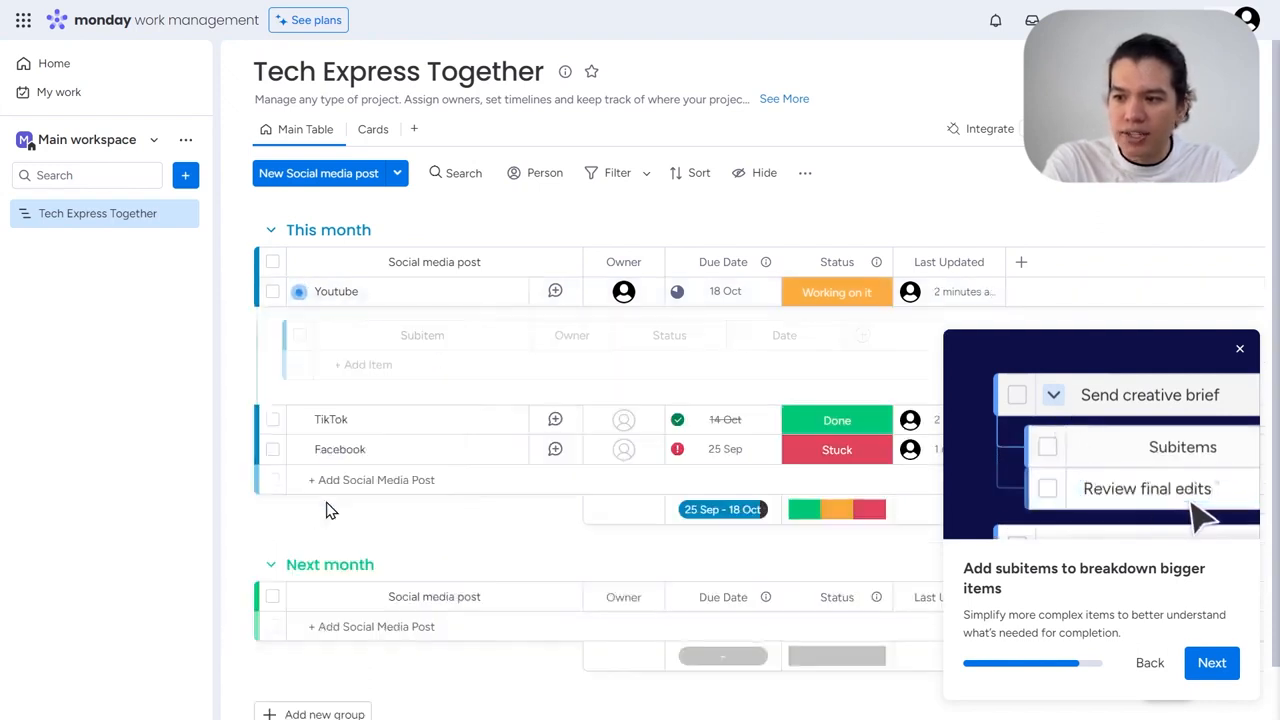
click(384, 368)
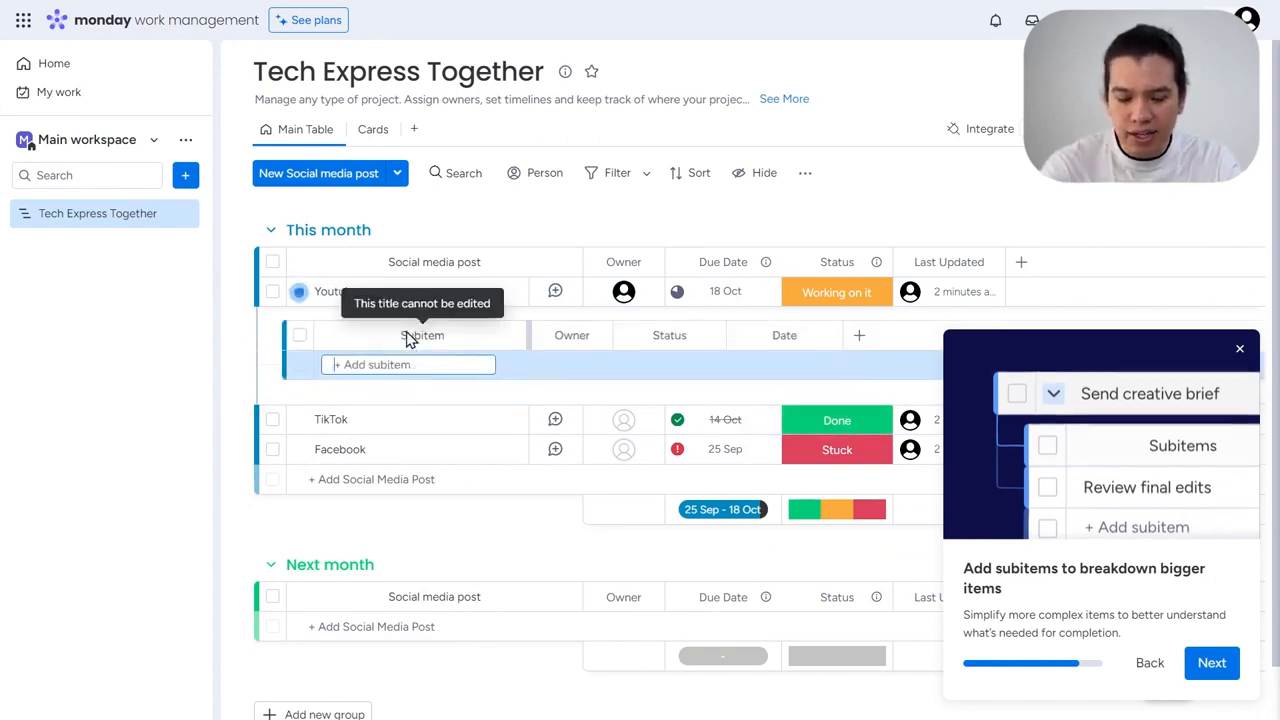
text(Create )
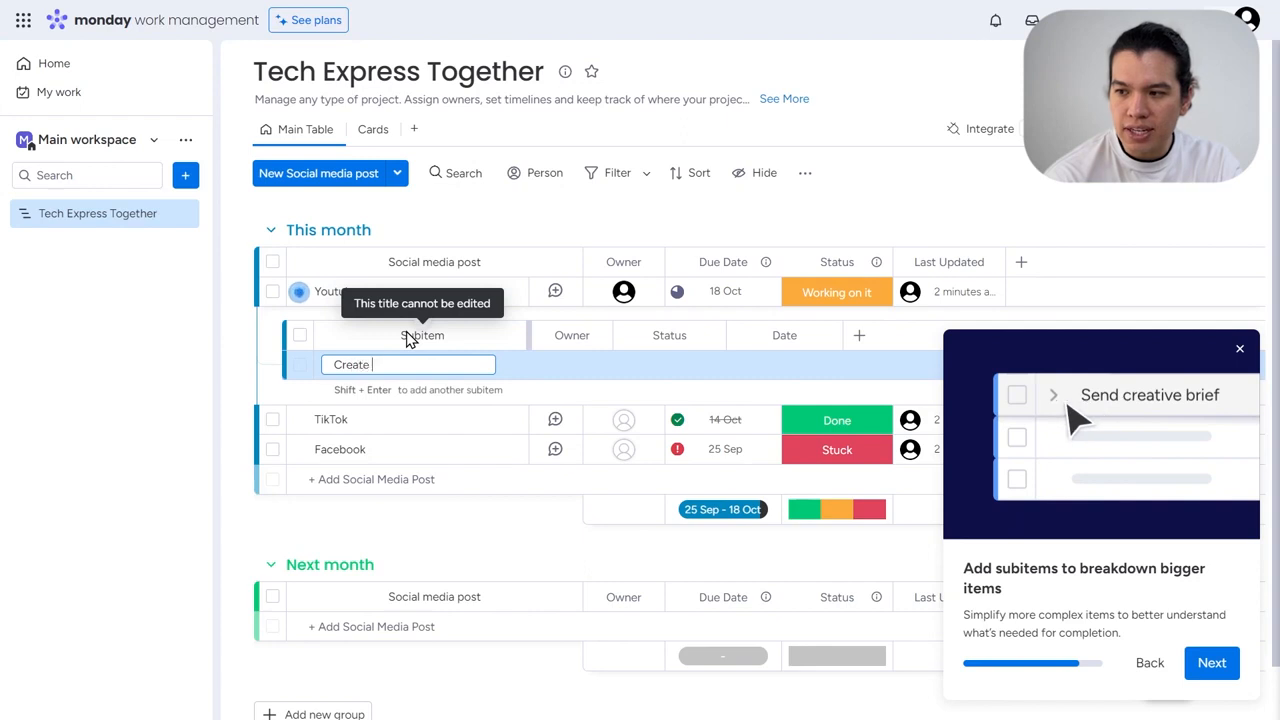
text(a scrupt)
key(BackSpace)
key(BackSpace)
key(BackSpace)
text(ypto for video 1)
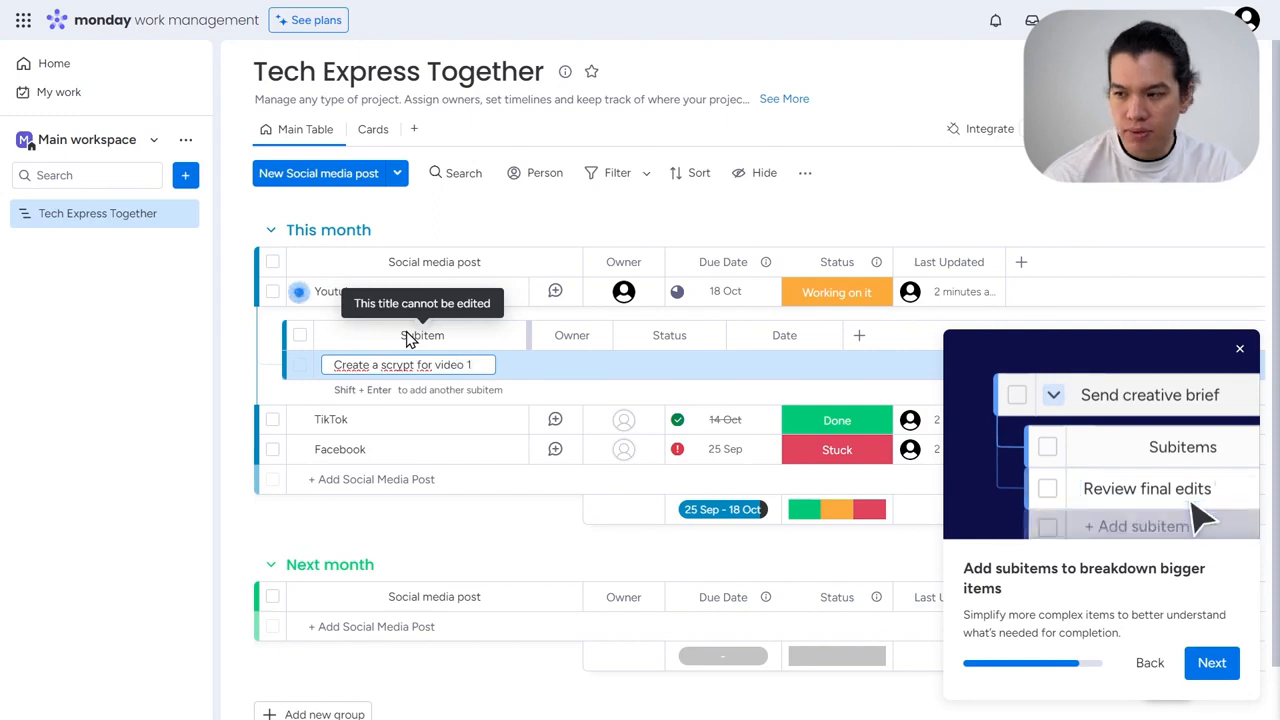
key(Return)
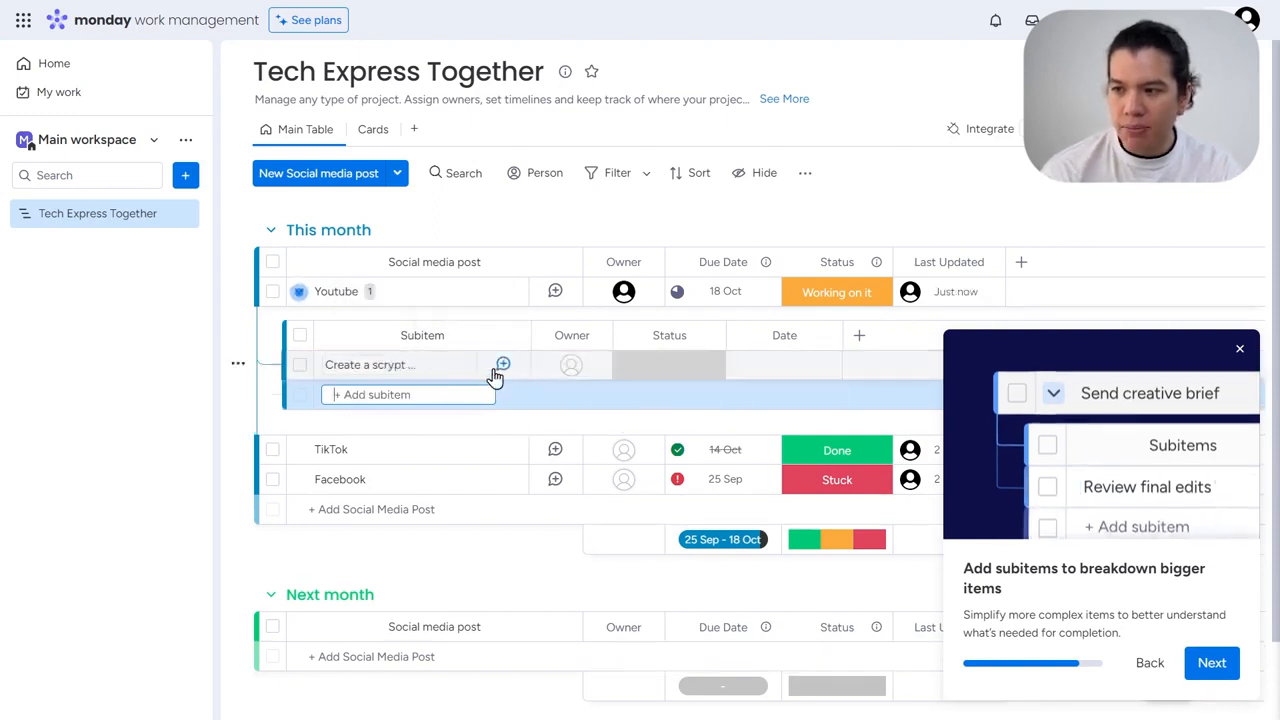
Step: Assign yourself as the subitem's owner, set its status to Stuck and its date to 20 October 2023
click(572, 366)
click(541, 483)
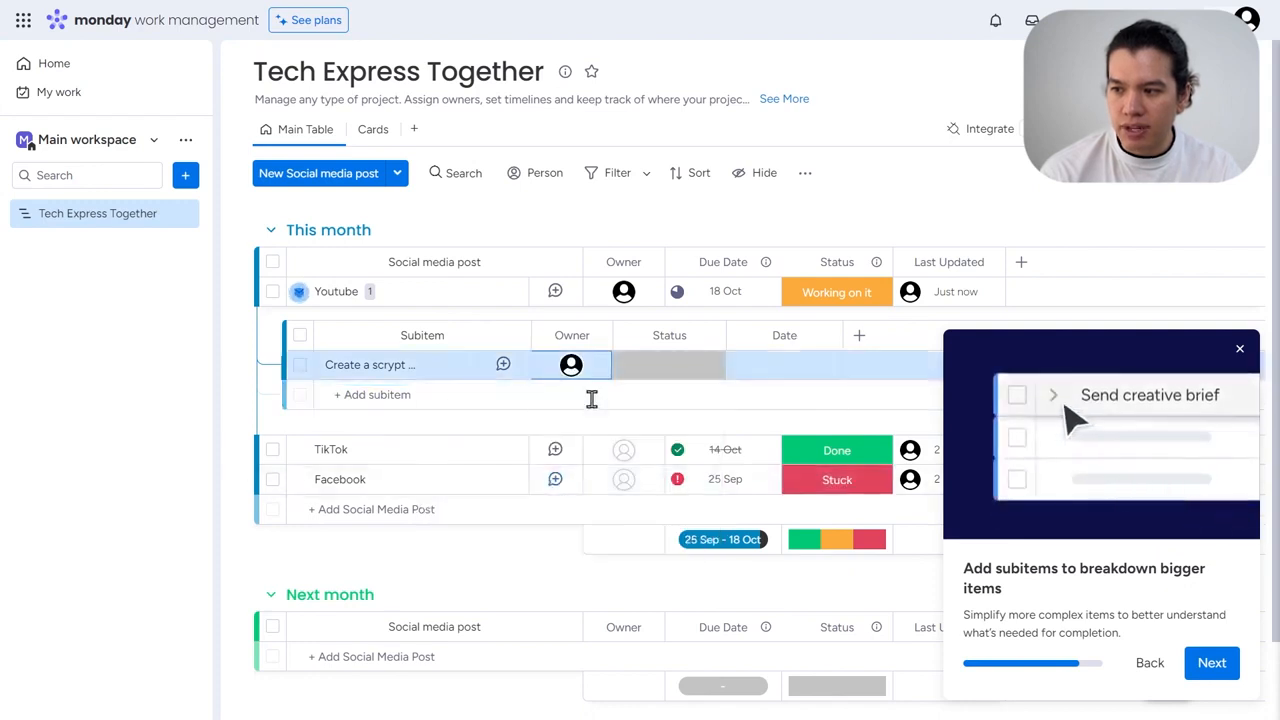
click(668, 368)
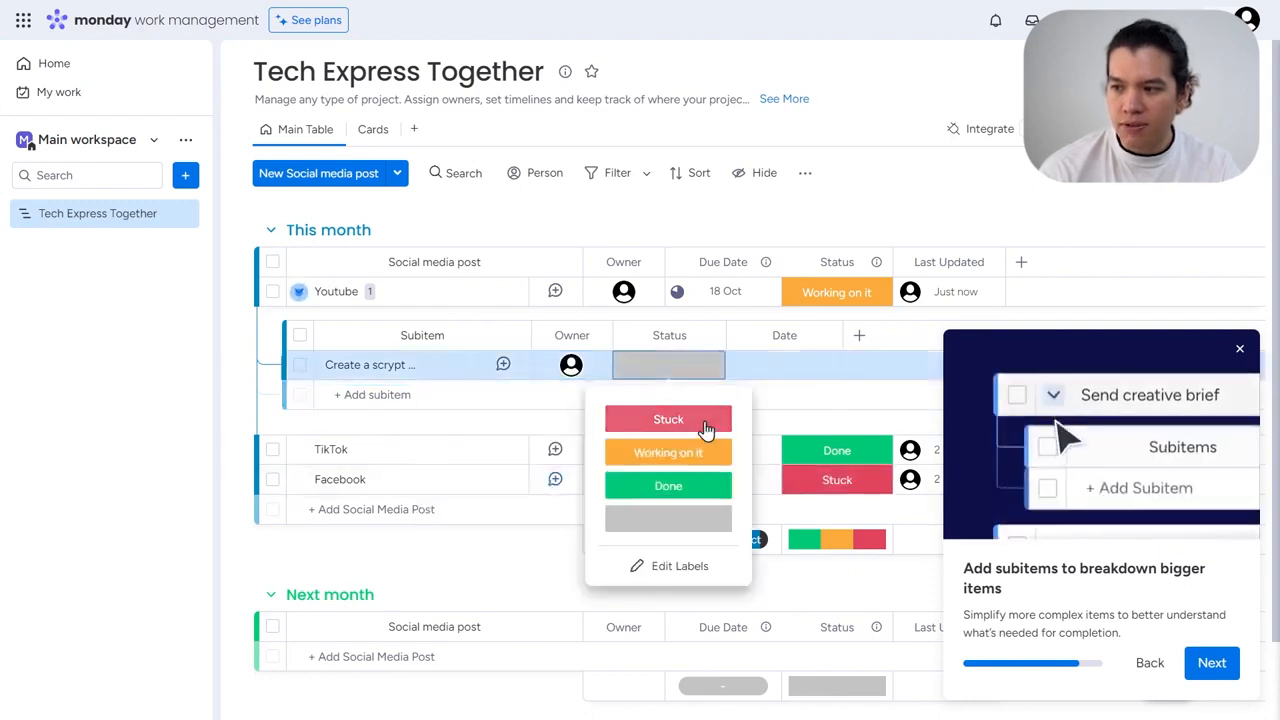
click(668, 419)
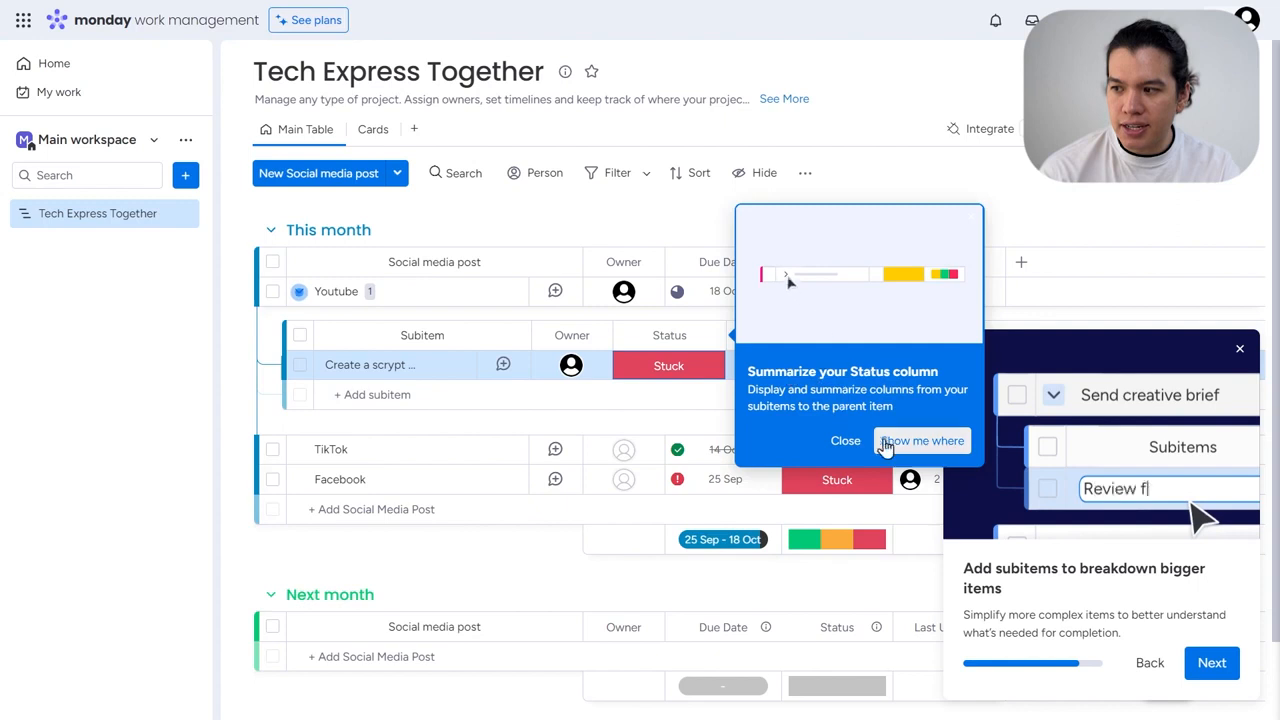
click(845, 440)
click(775, 368)
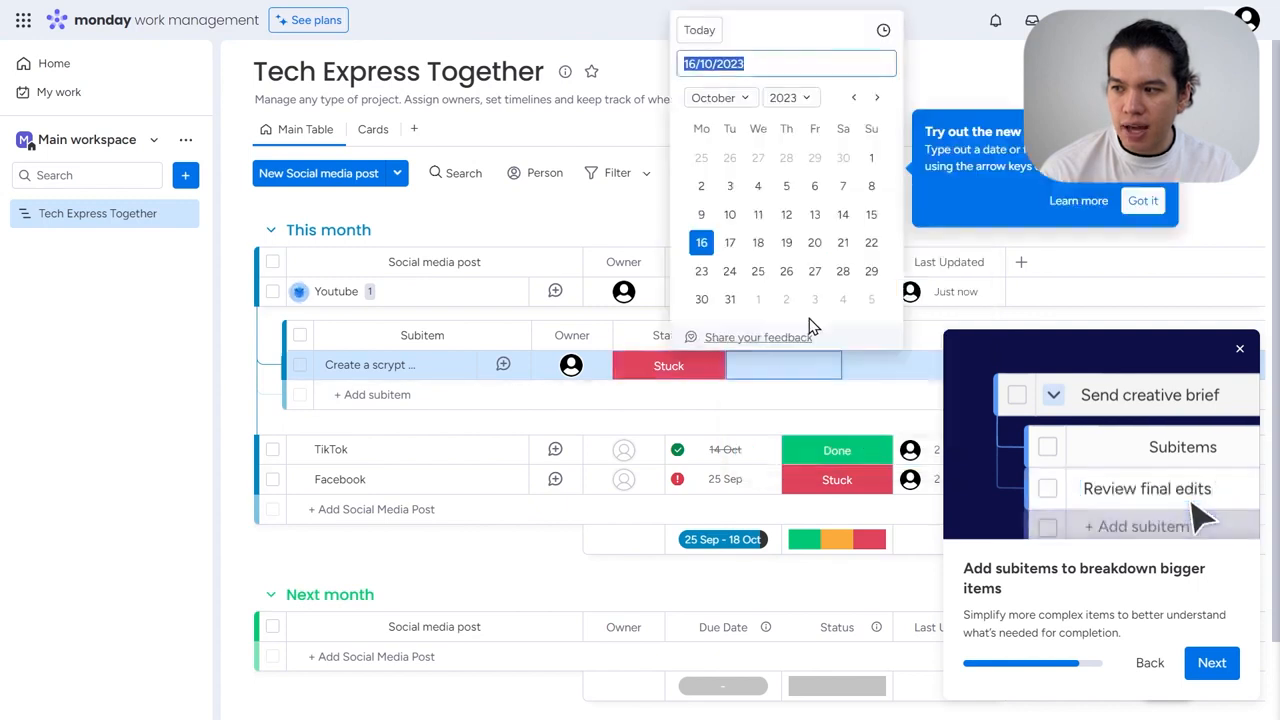
click(815, 244)
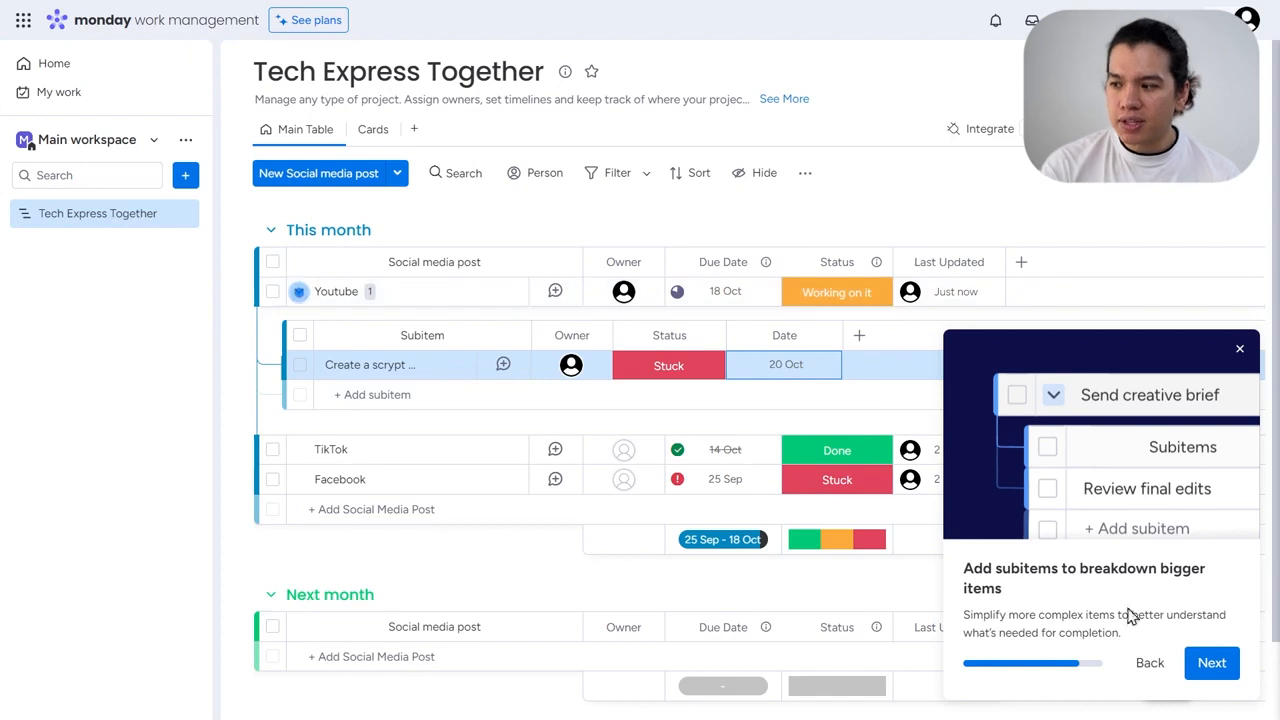
Step: Finish the introductory tour and look at the list of available workspaces without switching
click(1211, 663)
click(1211, 663)
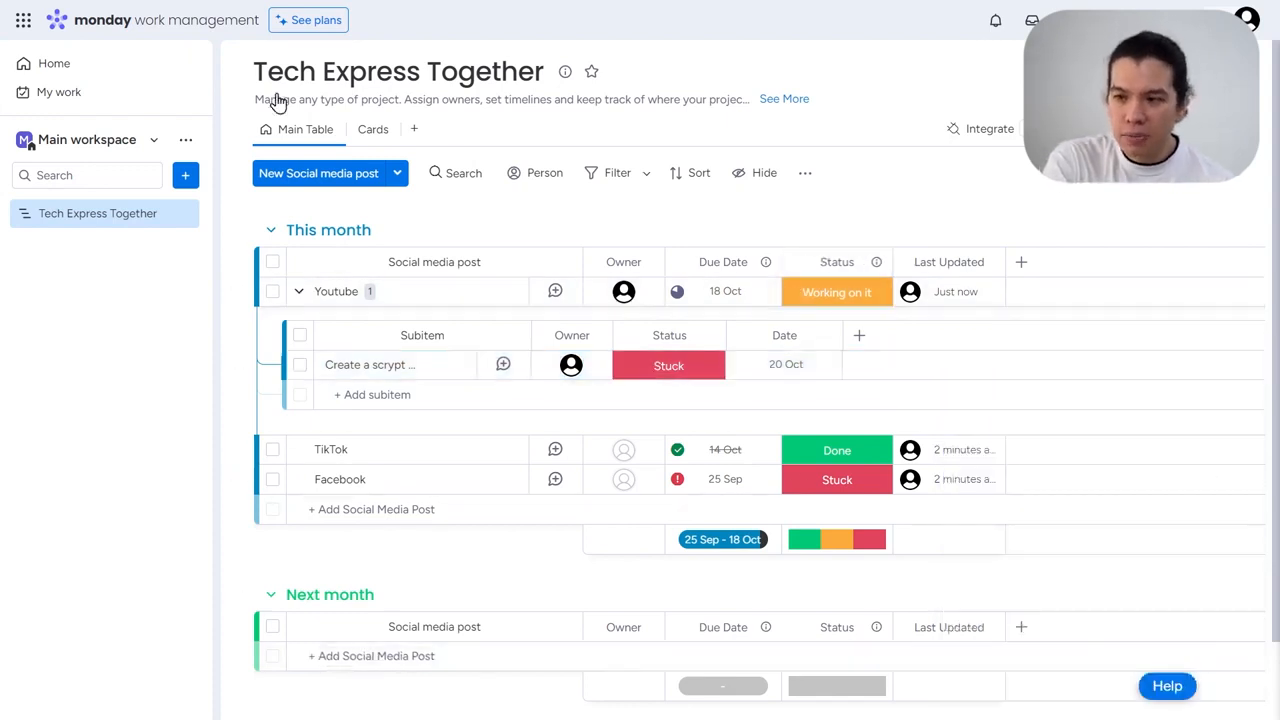
click(99, 152)
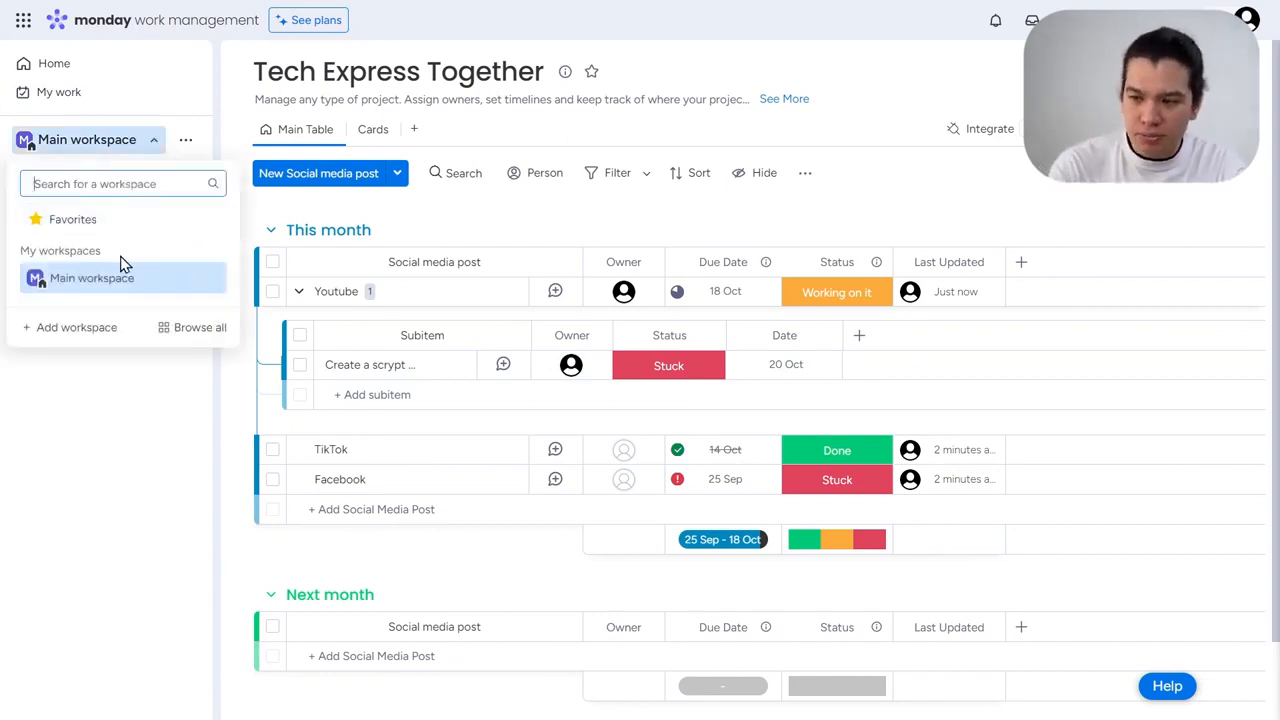
click(95, 372)
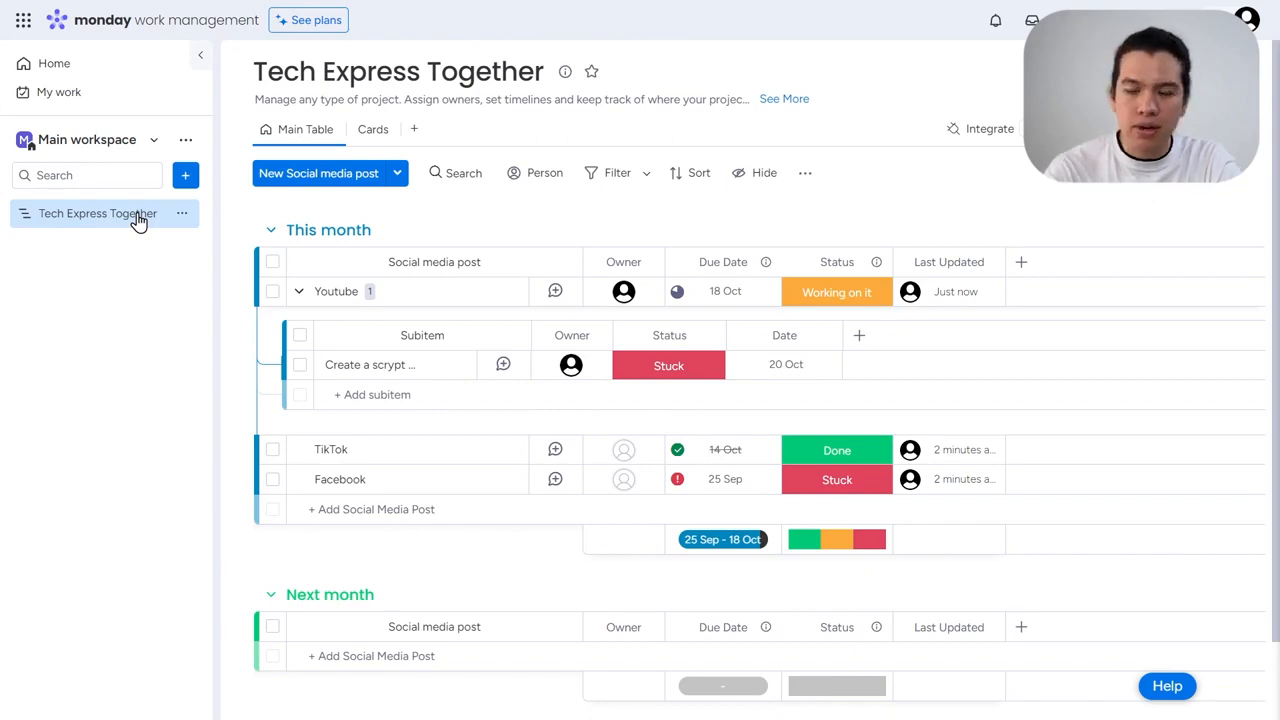
click(185, 177)
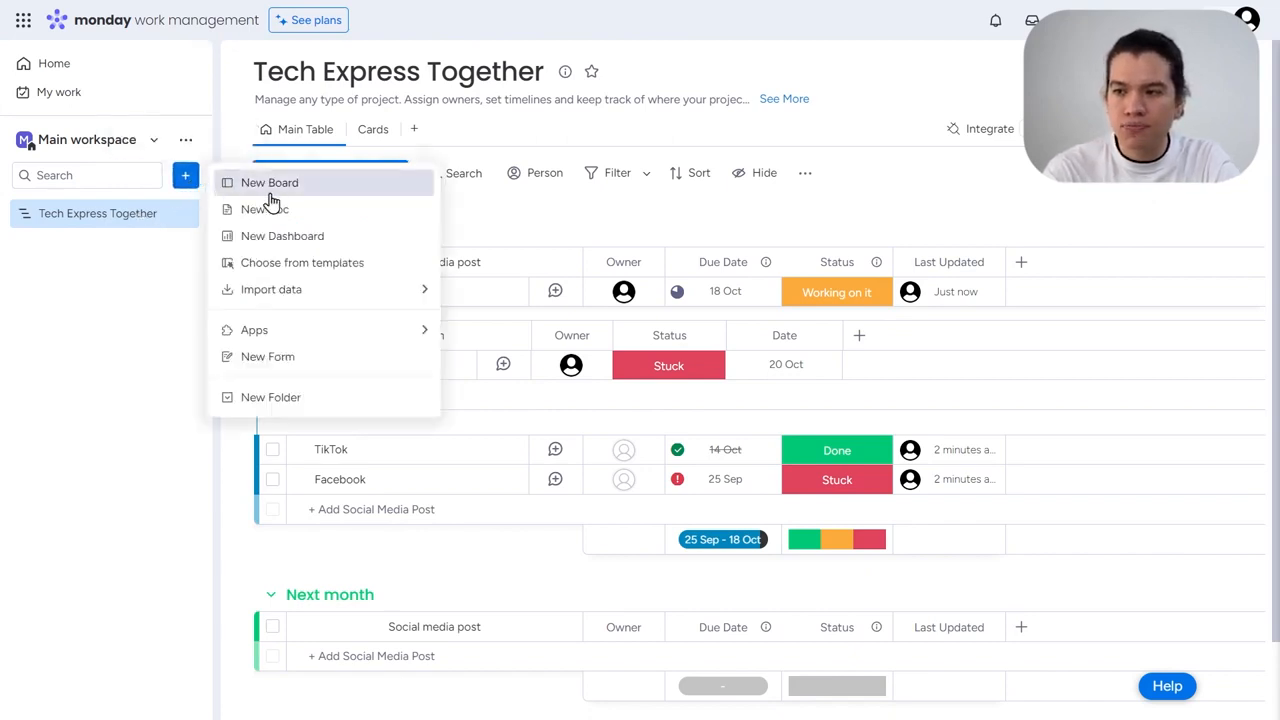
click(331, 186)
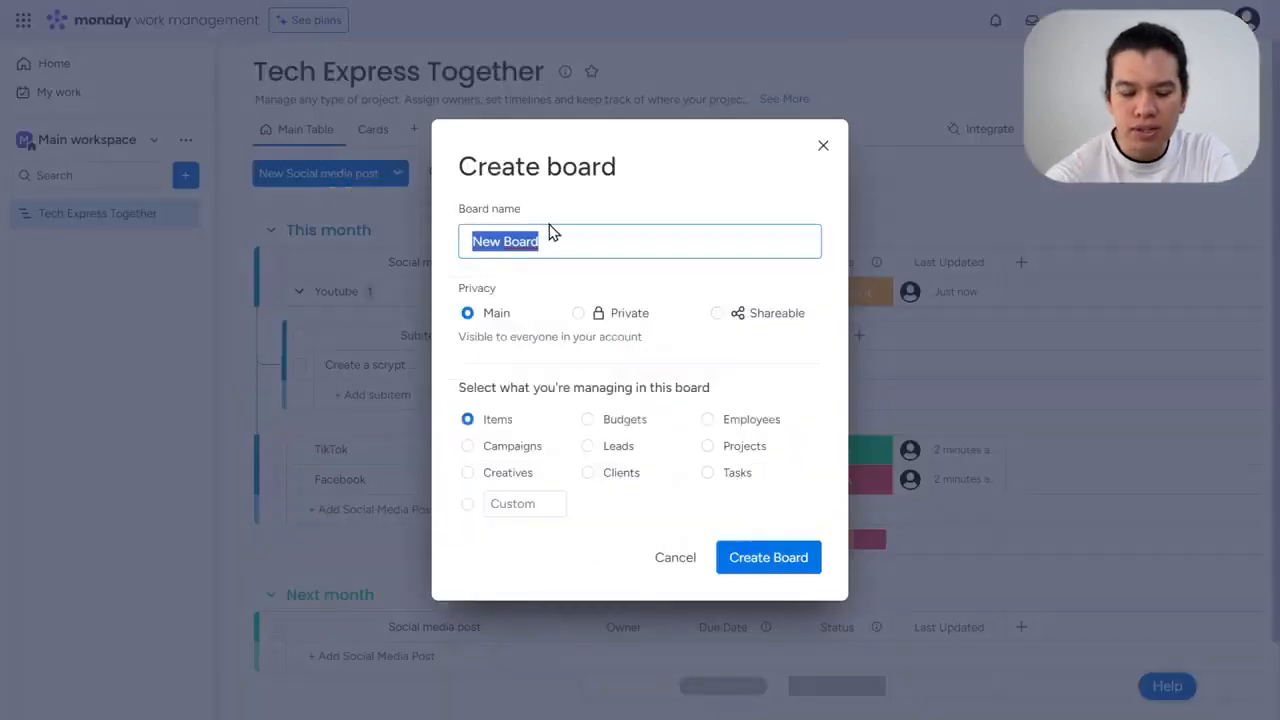
text(Personal )
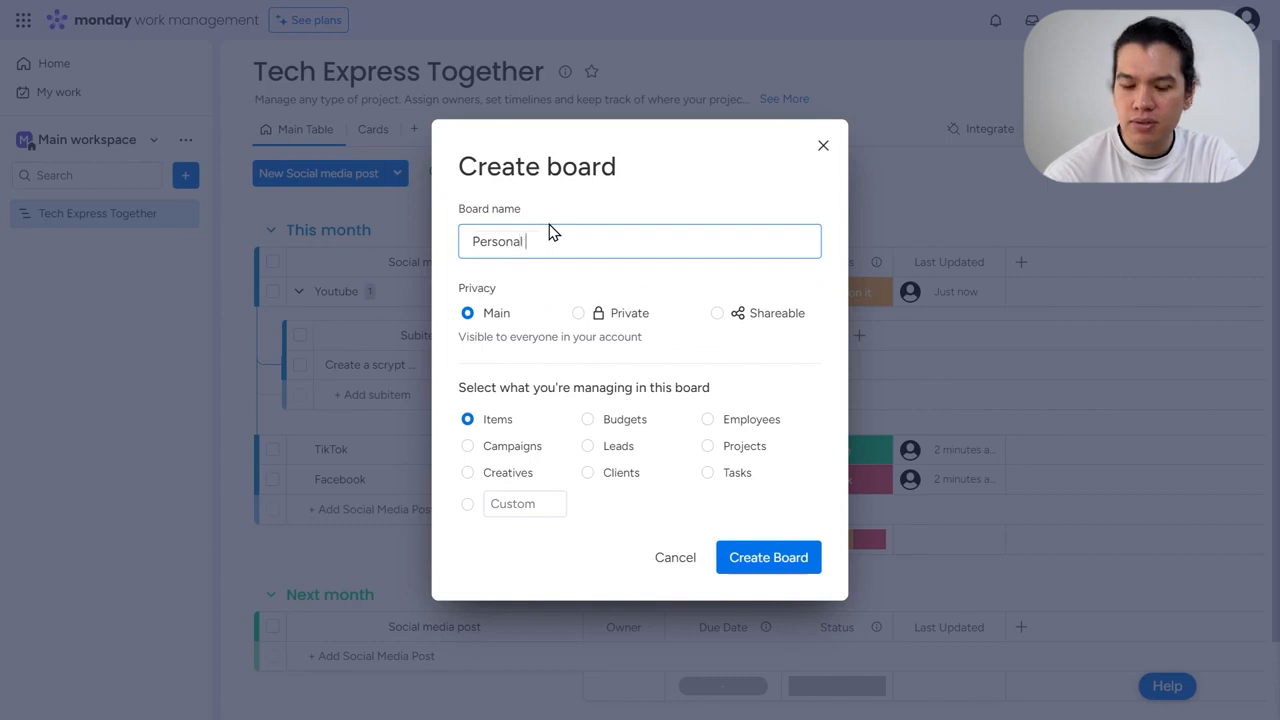
text(Stuff)
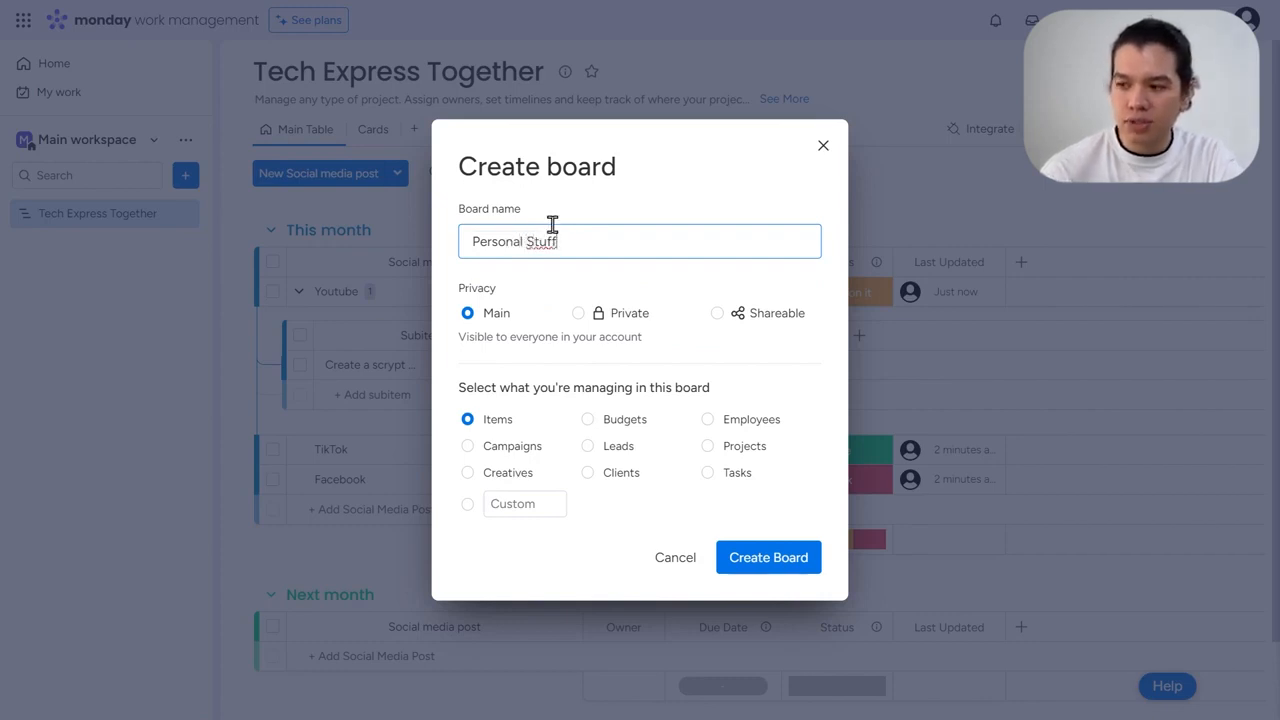
key(Escape)
click(152, 176)
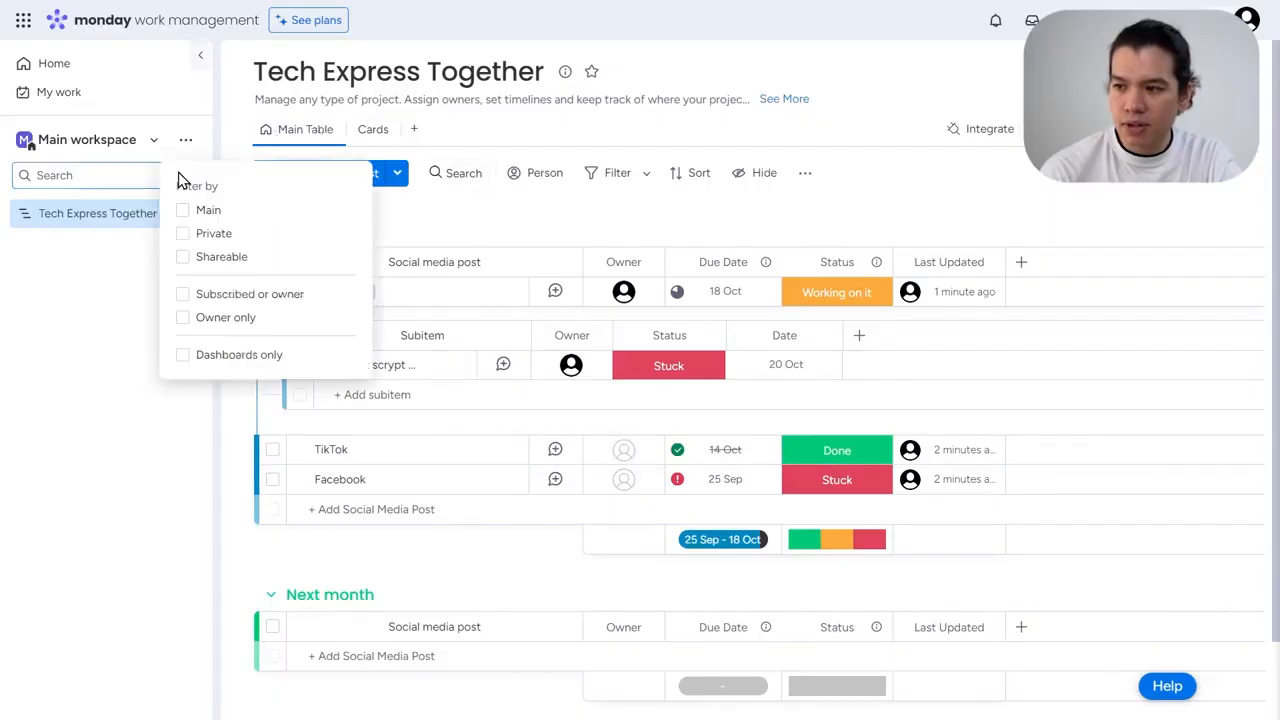
Step: Create a private board named "Private stuff" for managing tasks and dismiss its welcome message
click(185, 175)
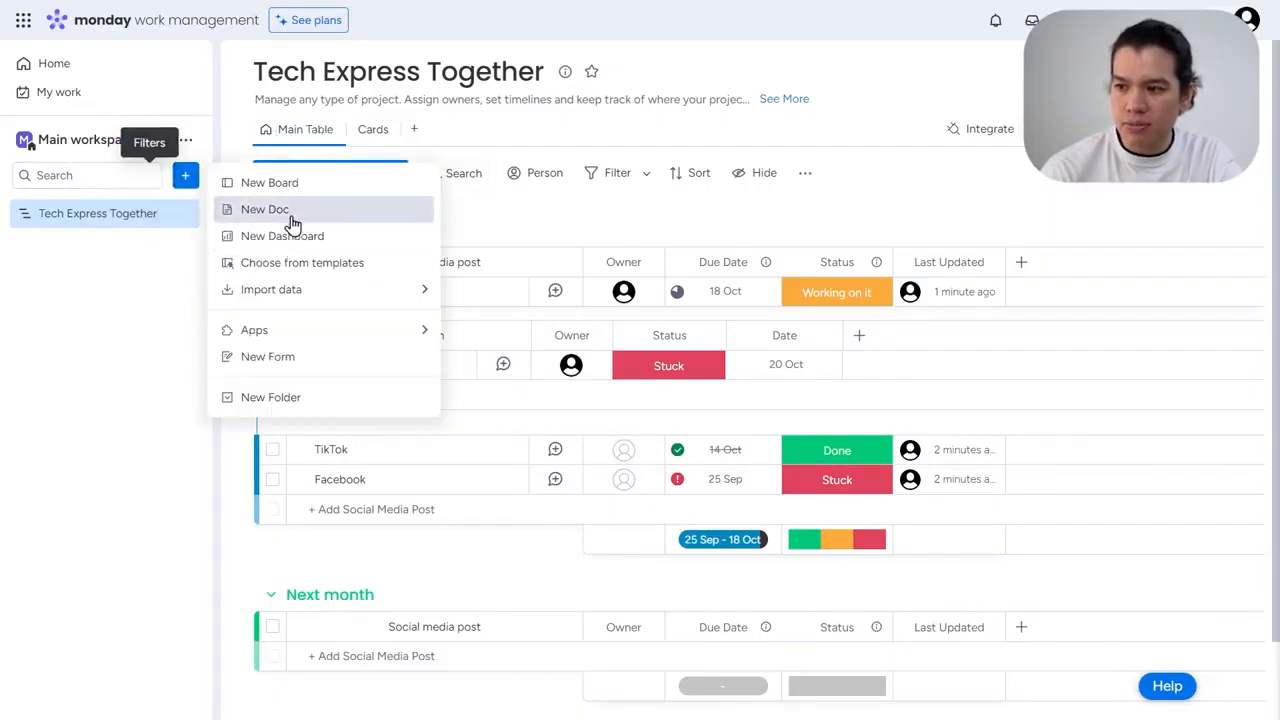
click(311, 182)
double_click(589, 242)
click(579, 313)
double_click(571, 245)
triple_click(571, 245)
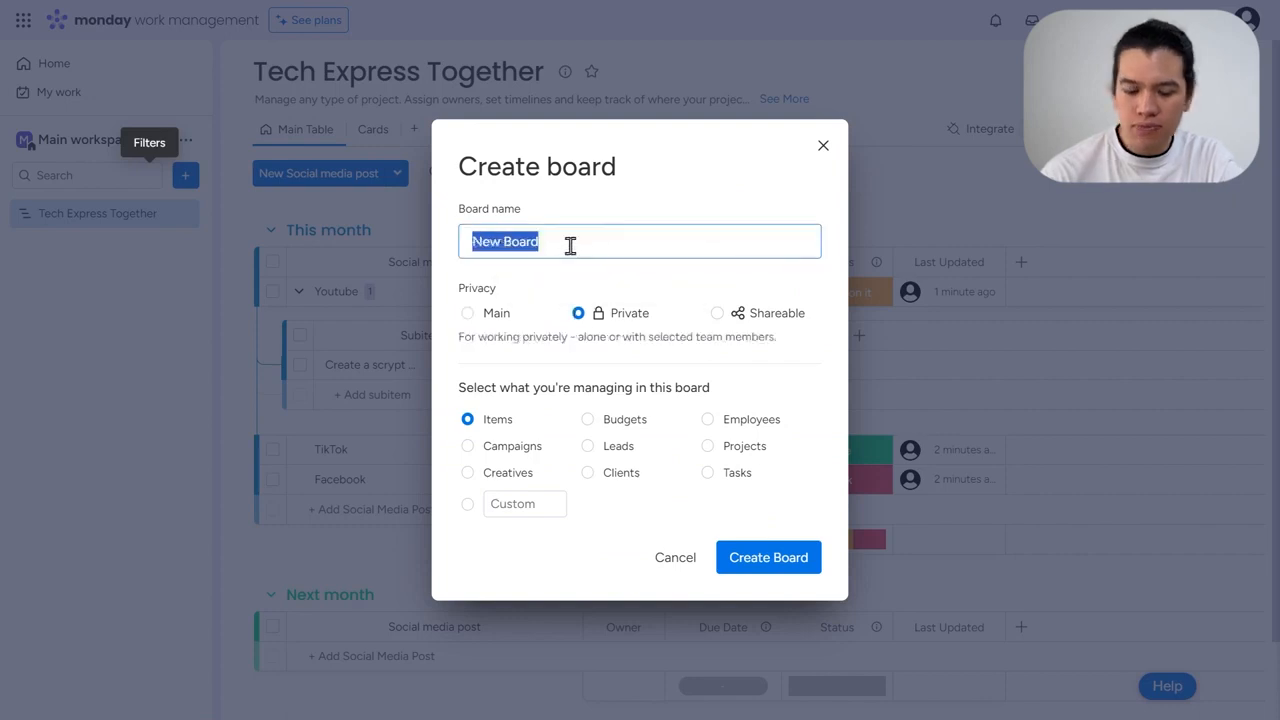
text(Private stuff)
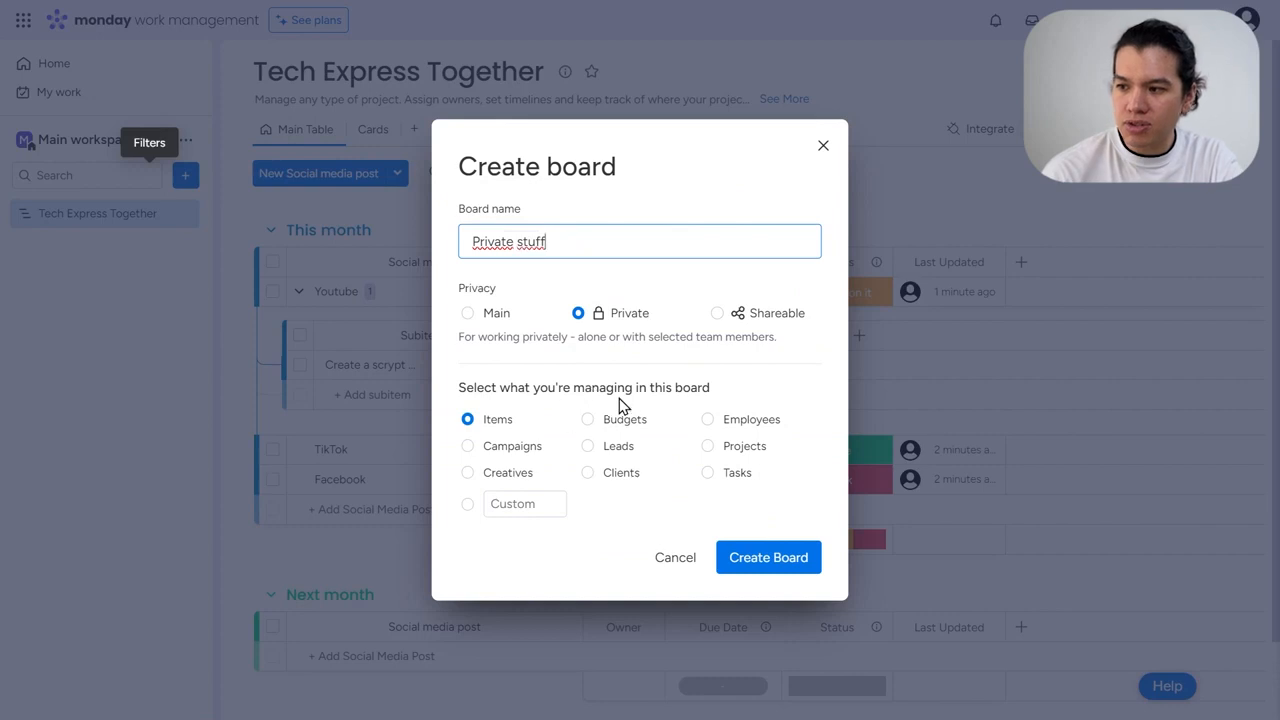
drag(617, 387, 706, 387)
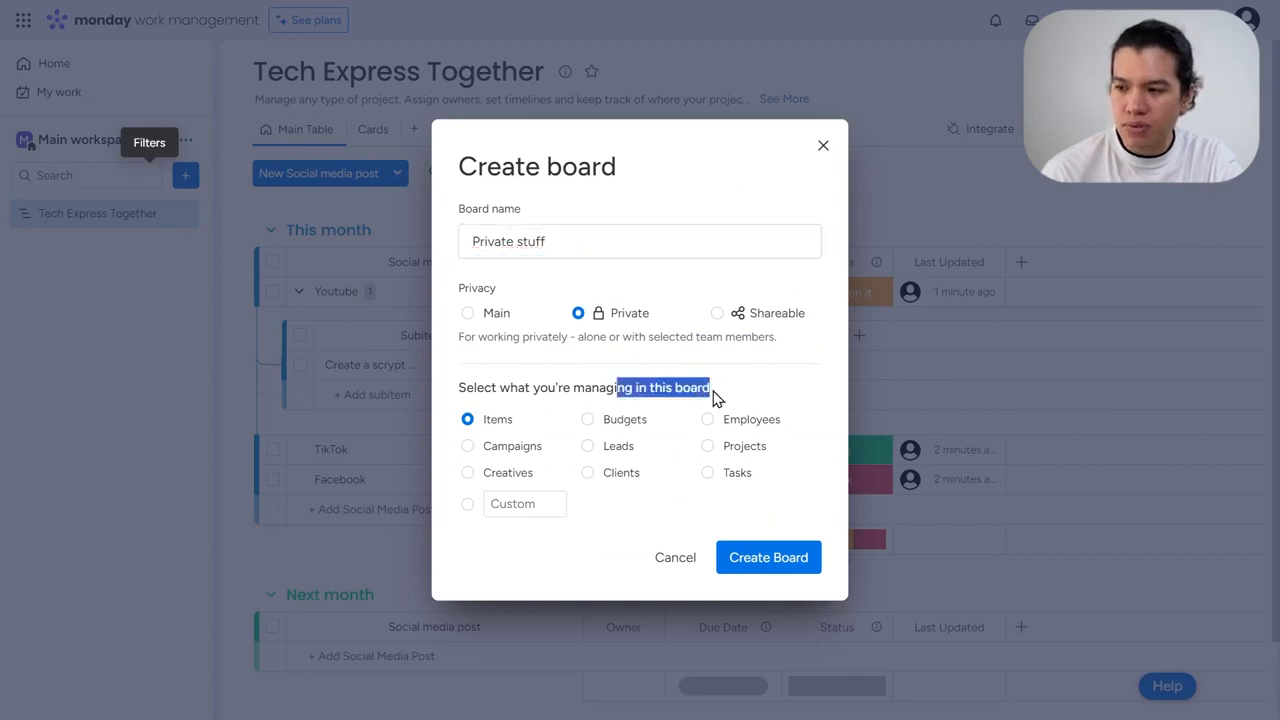
click(734, 470)
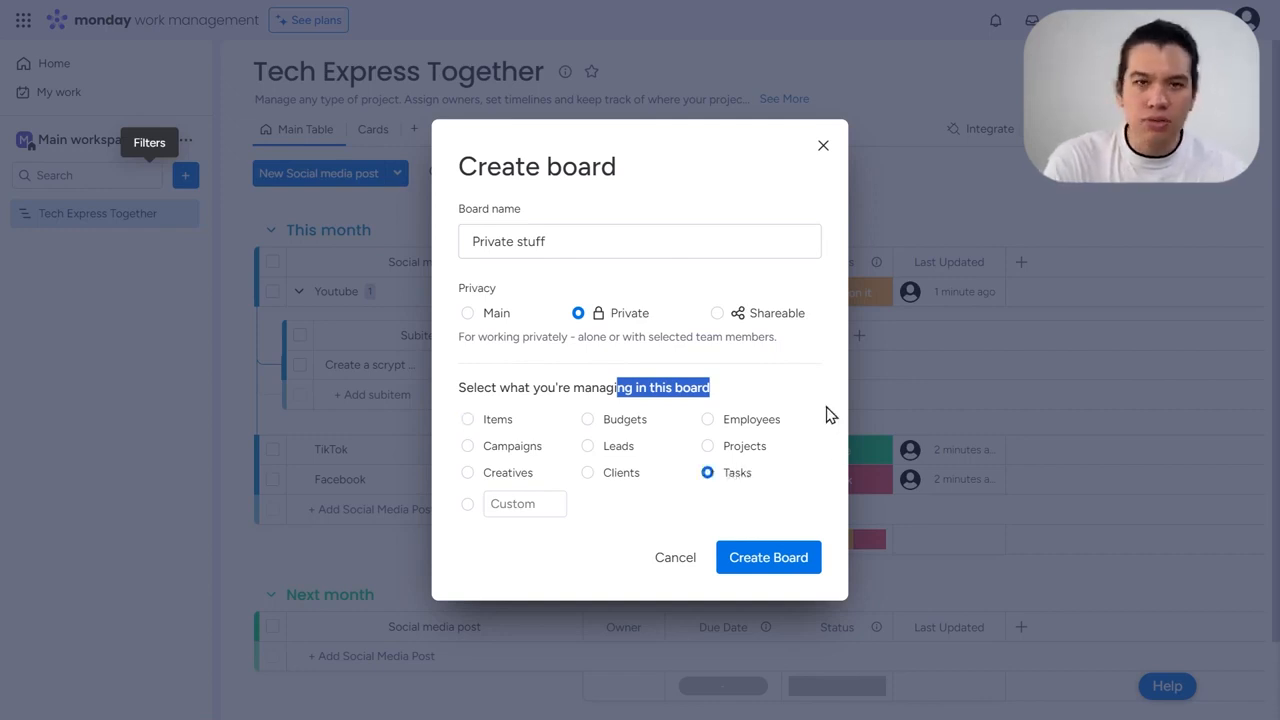
click(781, 562)
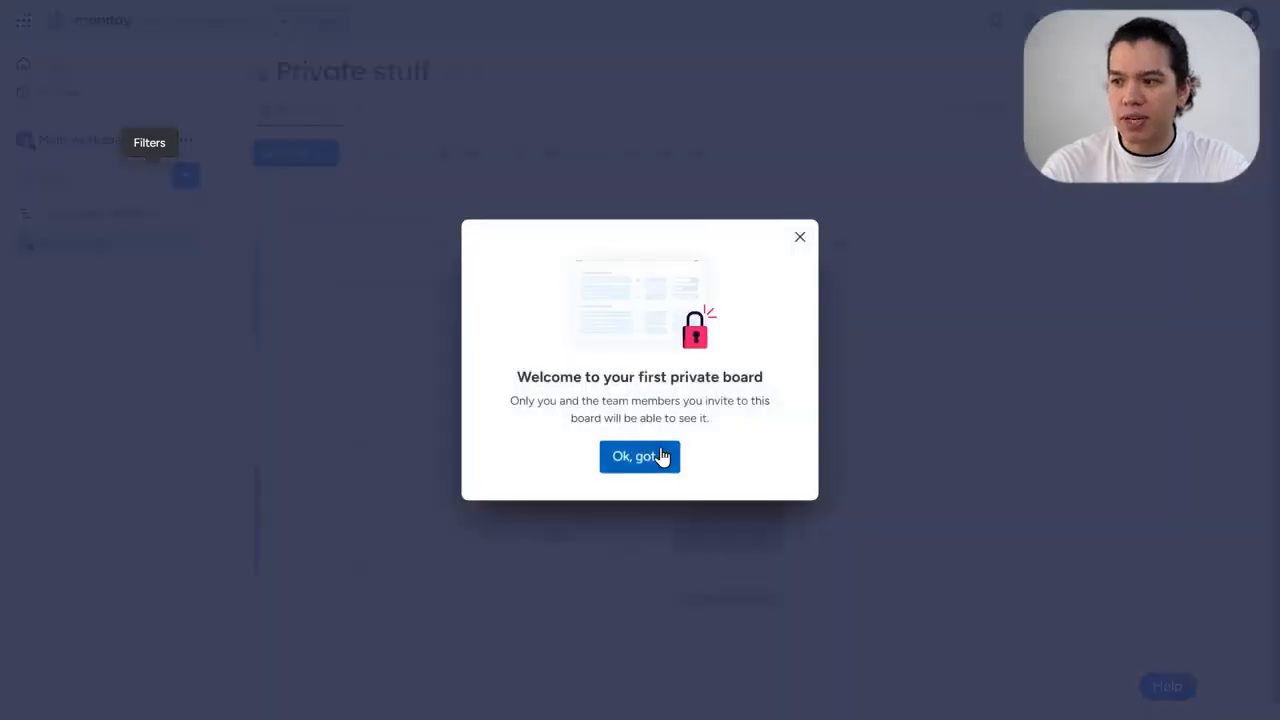
click(662, 456)
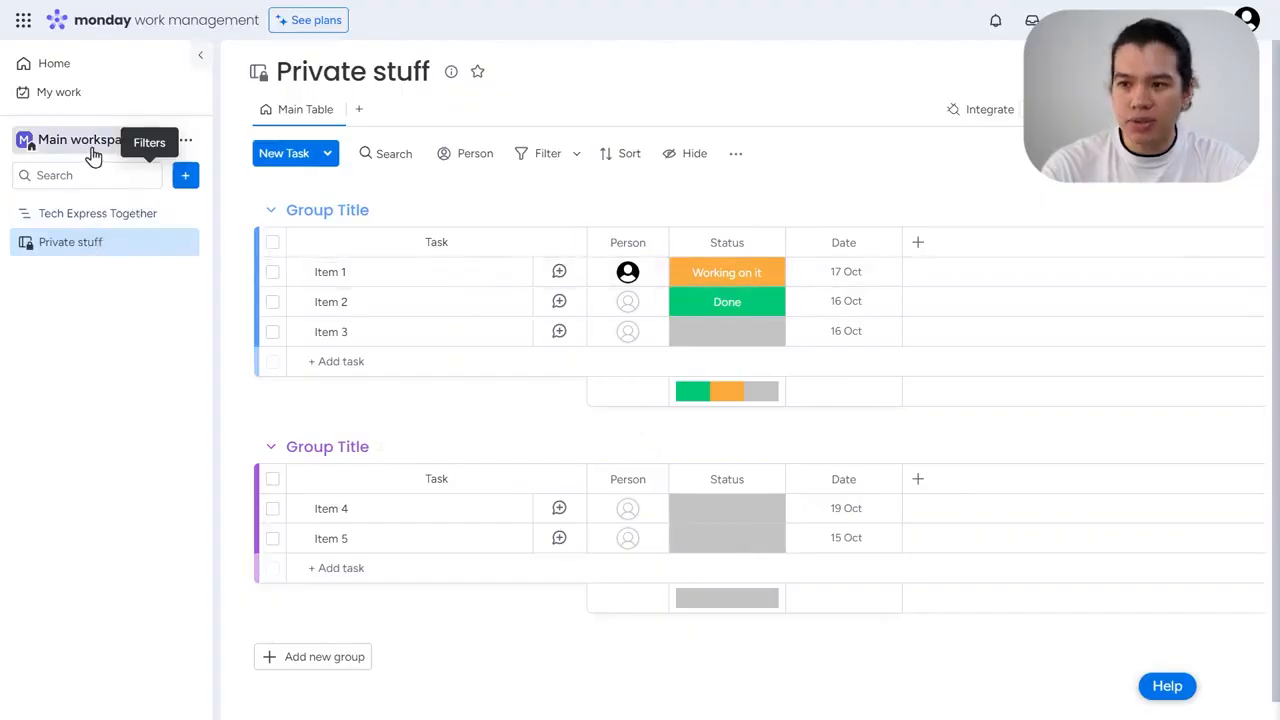
Step: Switch between the Tech Express Together and Private stuff boards to compare them, and view the Home page
click(106, 218)
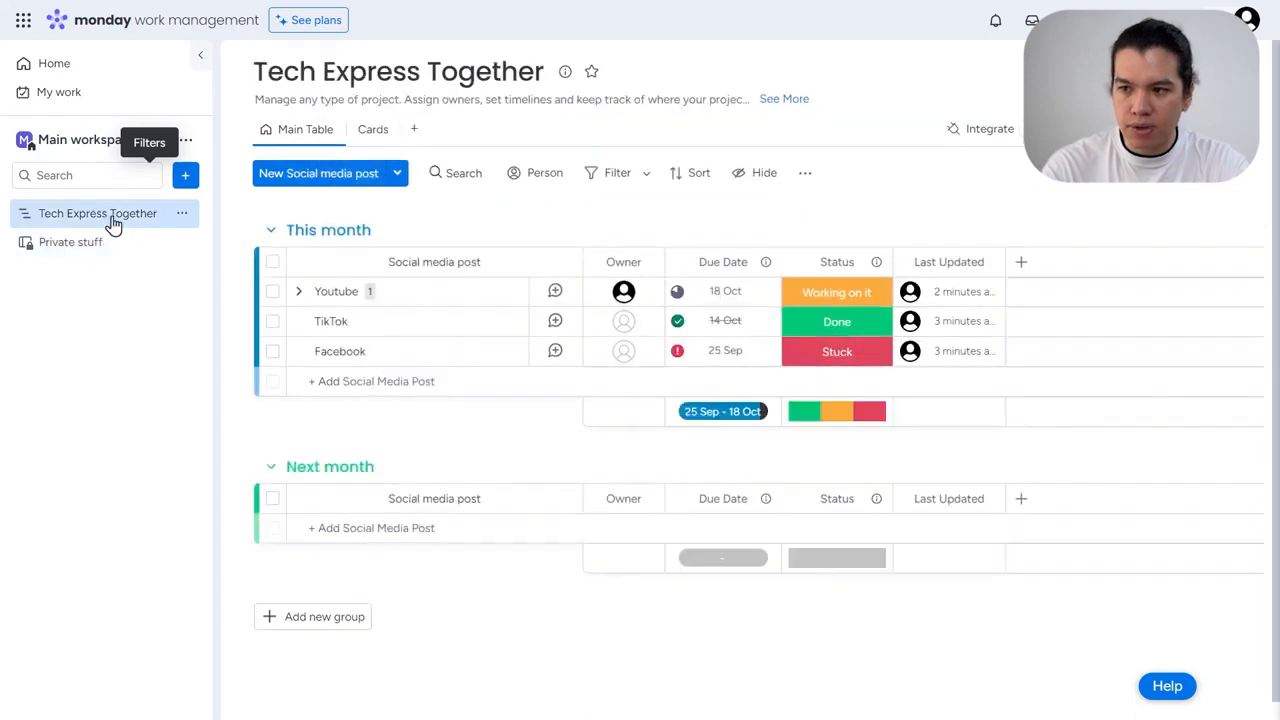
click(112, 246)
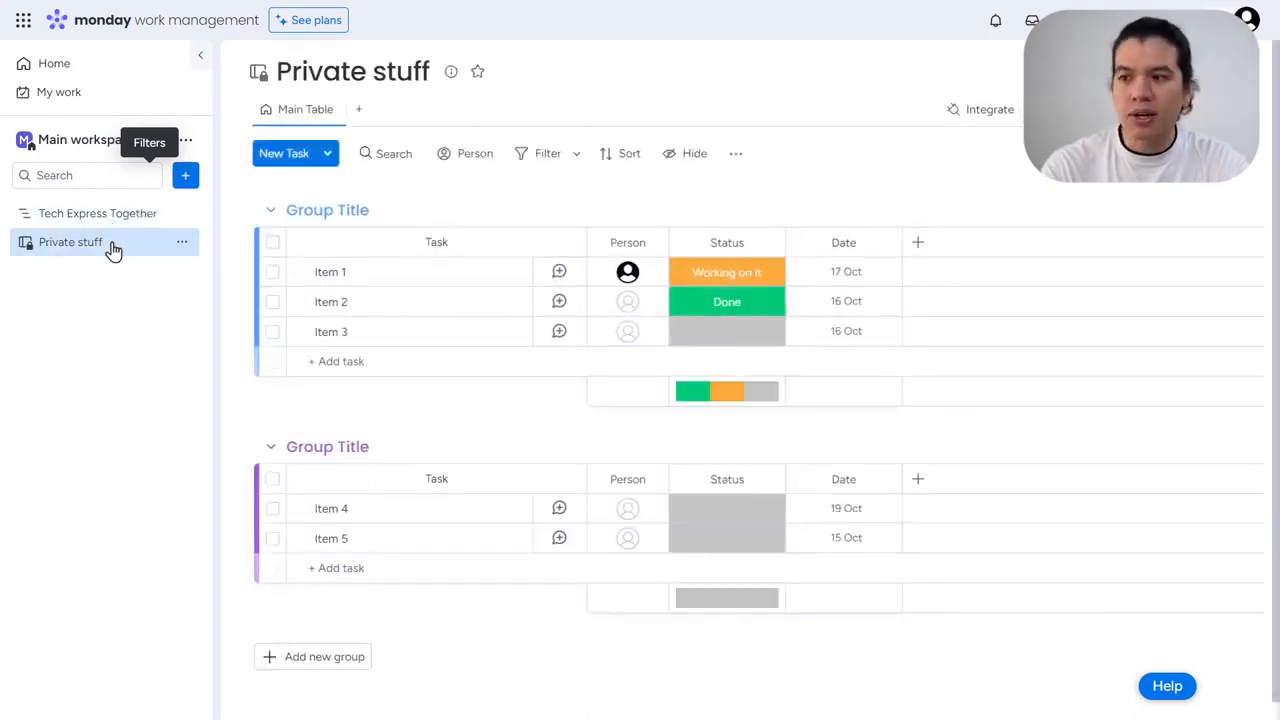
click(95, 220)
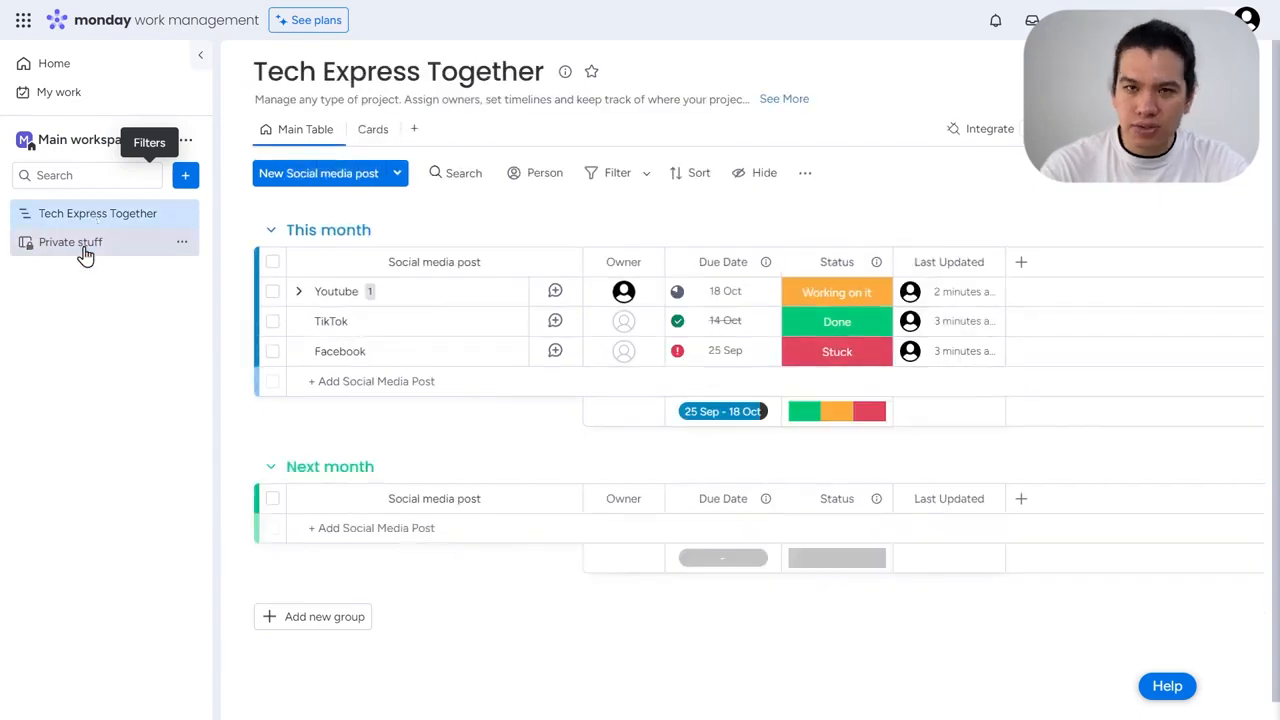
click(85, 252)
click(62, 68)
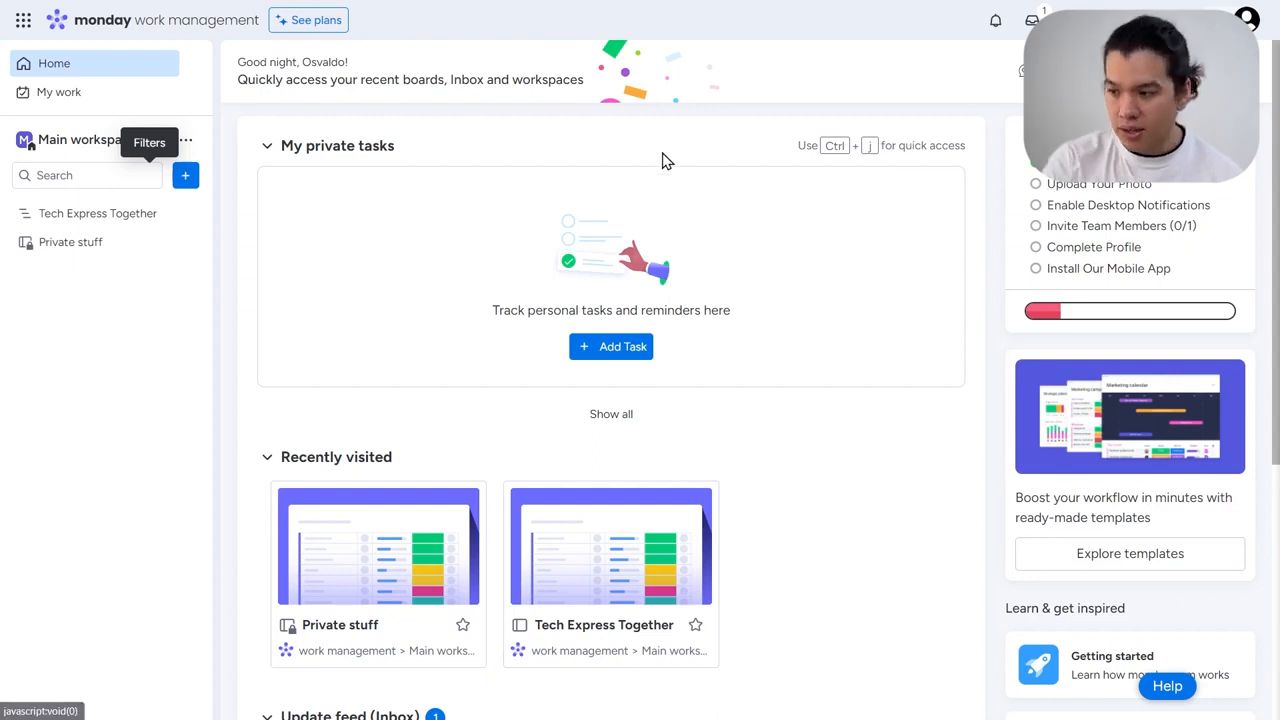
Step: Reopen the Tech Express Together board, view its posts as Cards and return to the Main Table
click(113, 228)
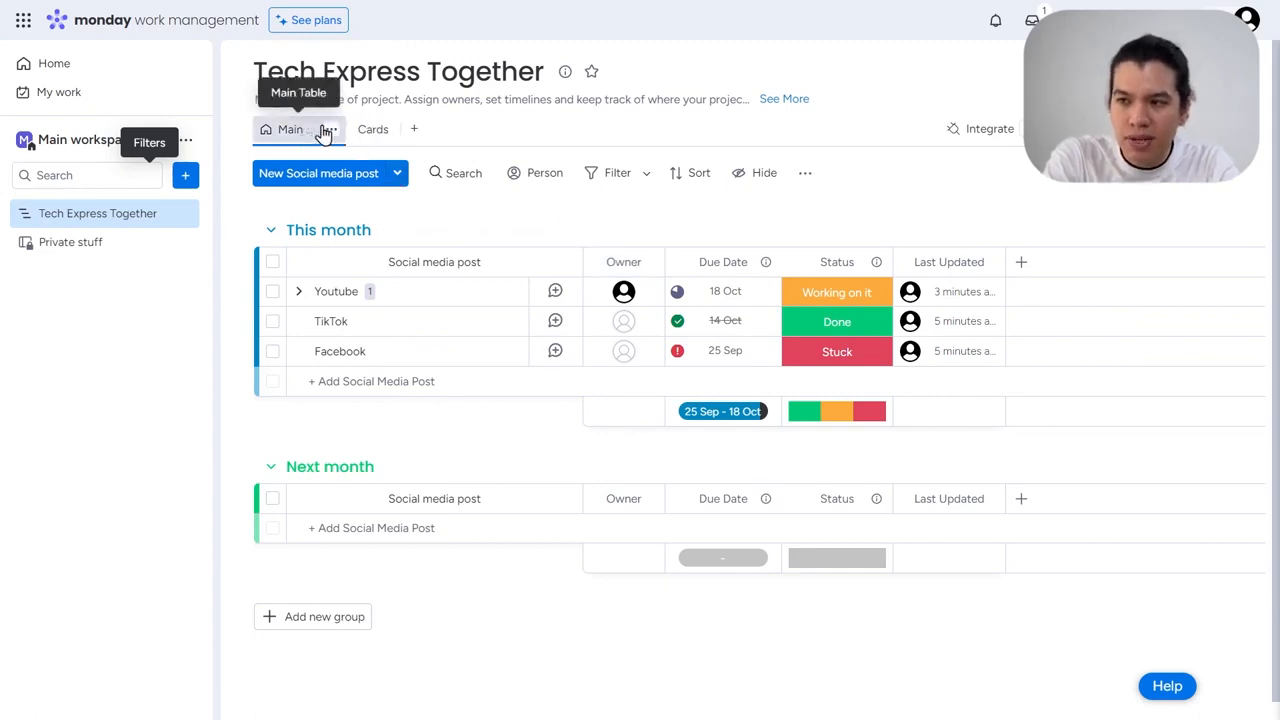
click(371, 133)
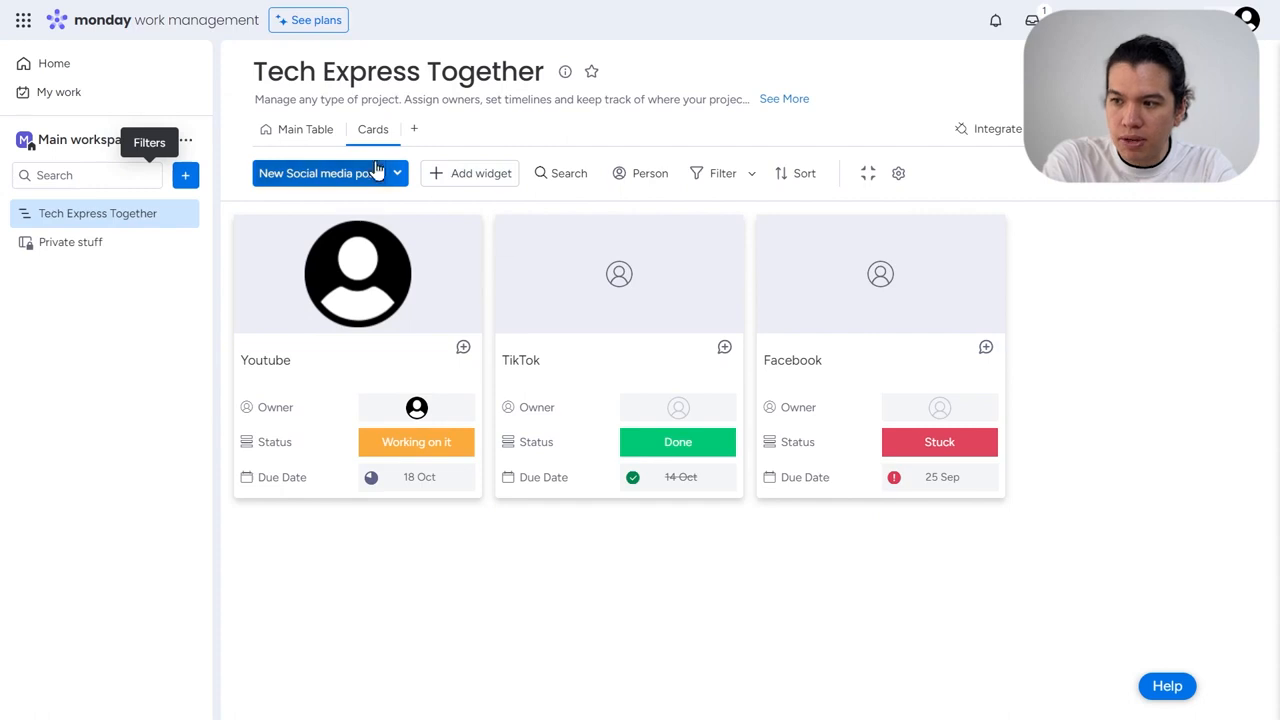
click(303, 129)
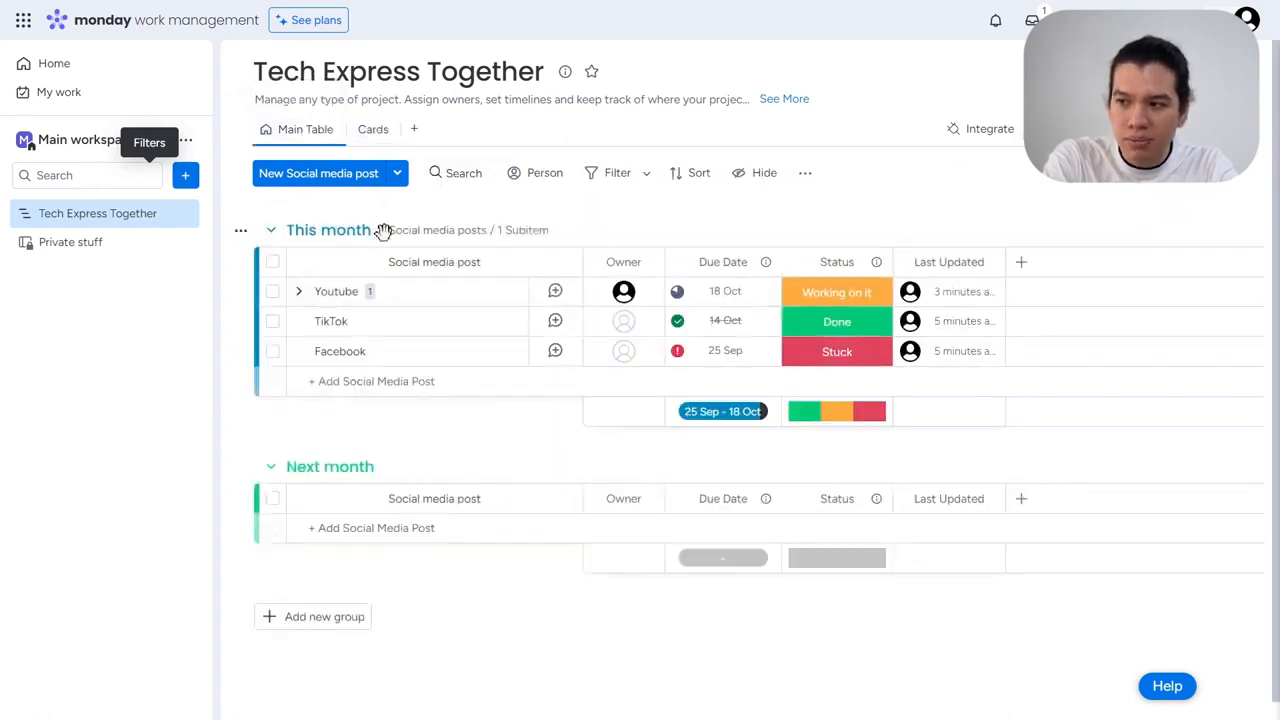
Step: Add a Text column to the board and enter "please check your email" for the Youtube post
click(1022, 263)
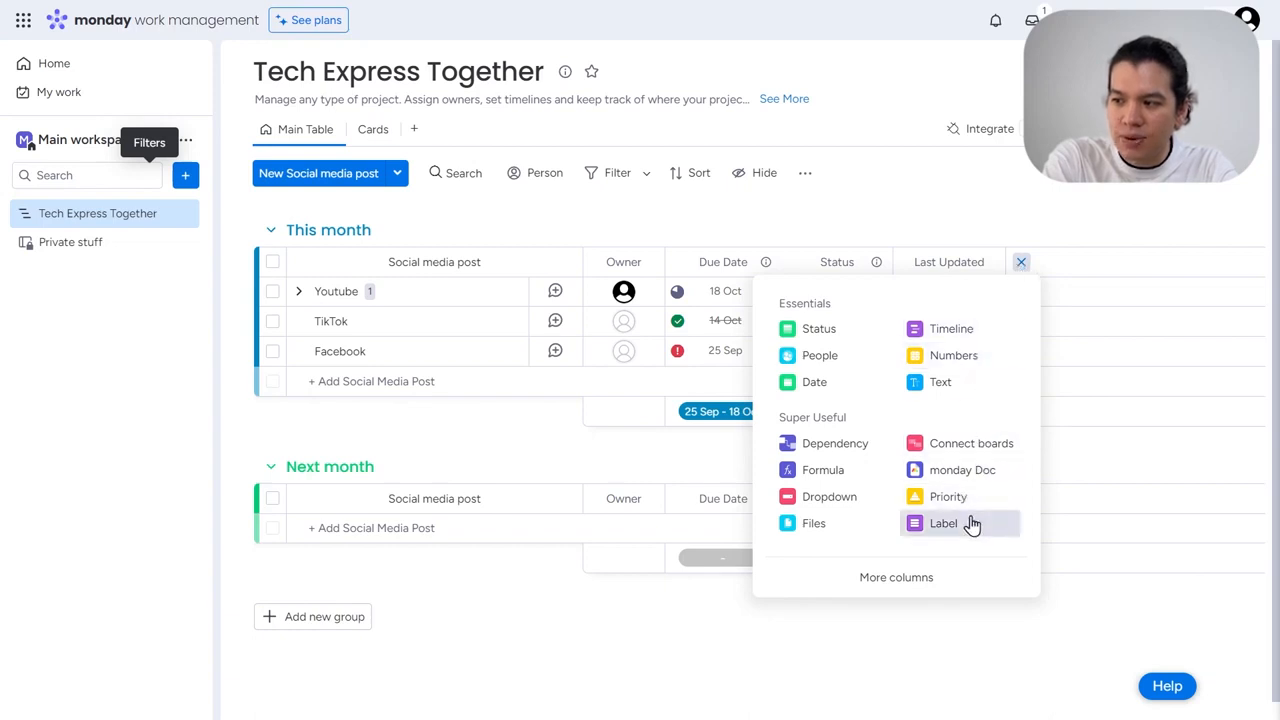
click(974, 386)
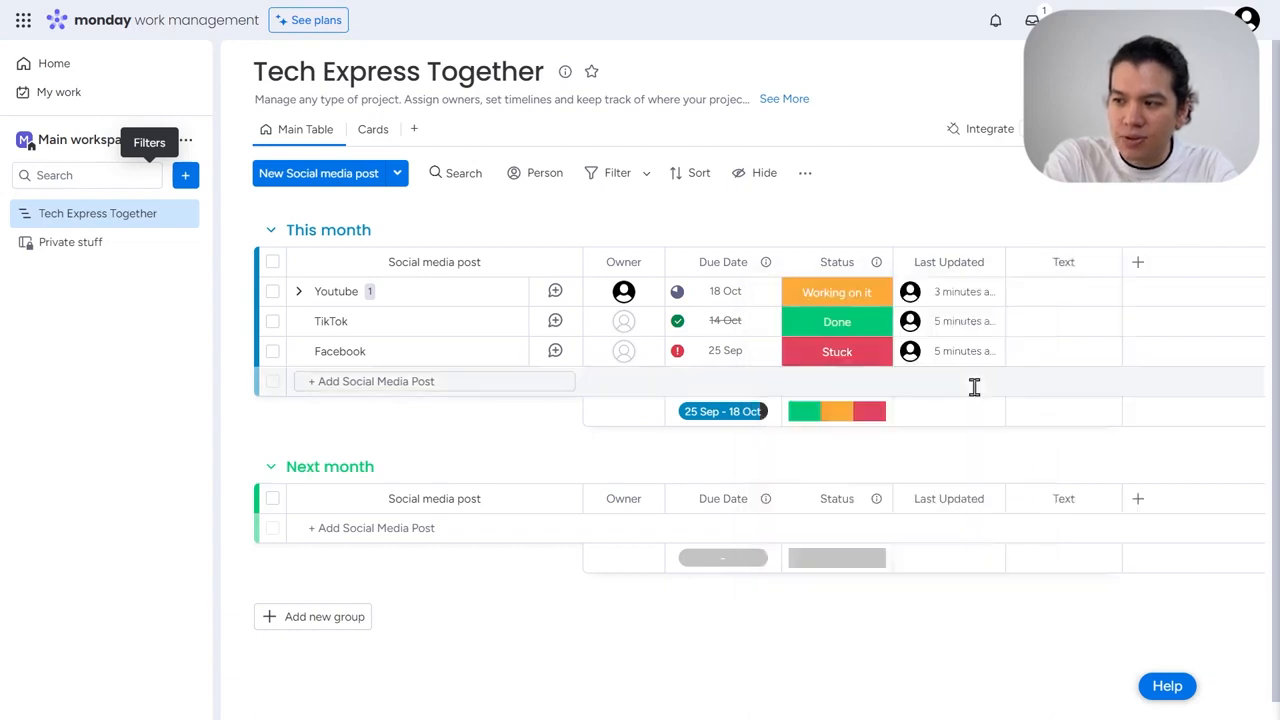
click(1078, 292)
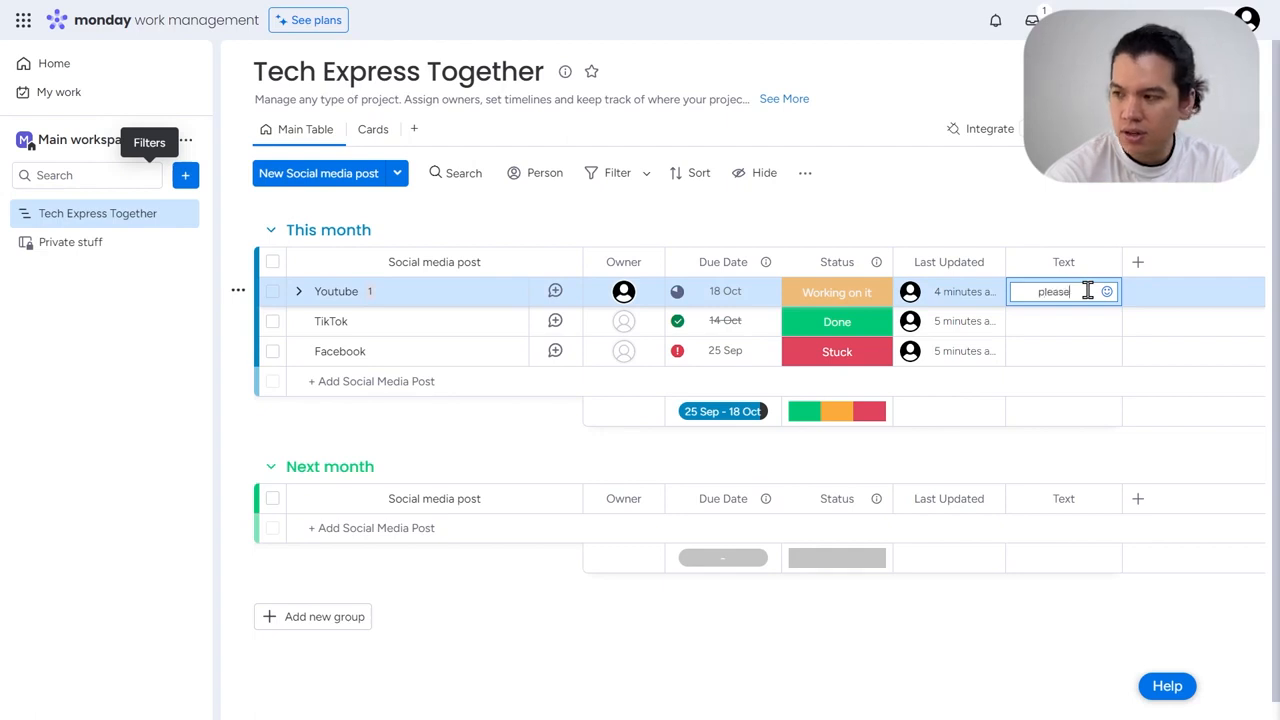
text(please check your)
key(Return)
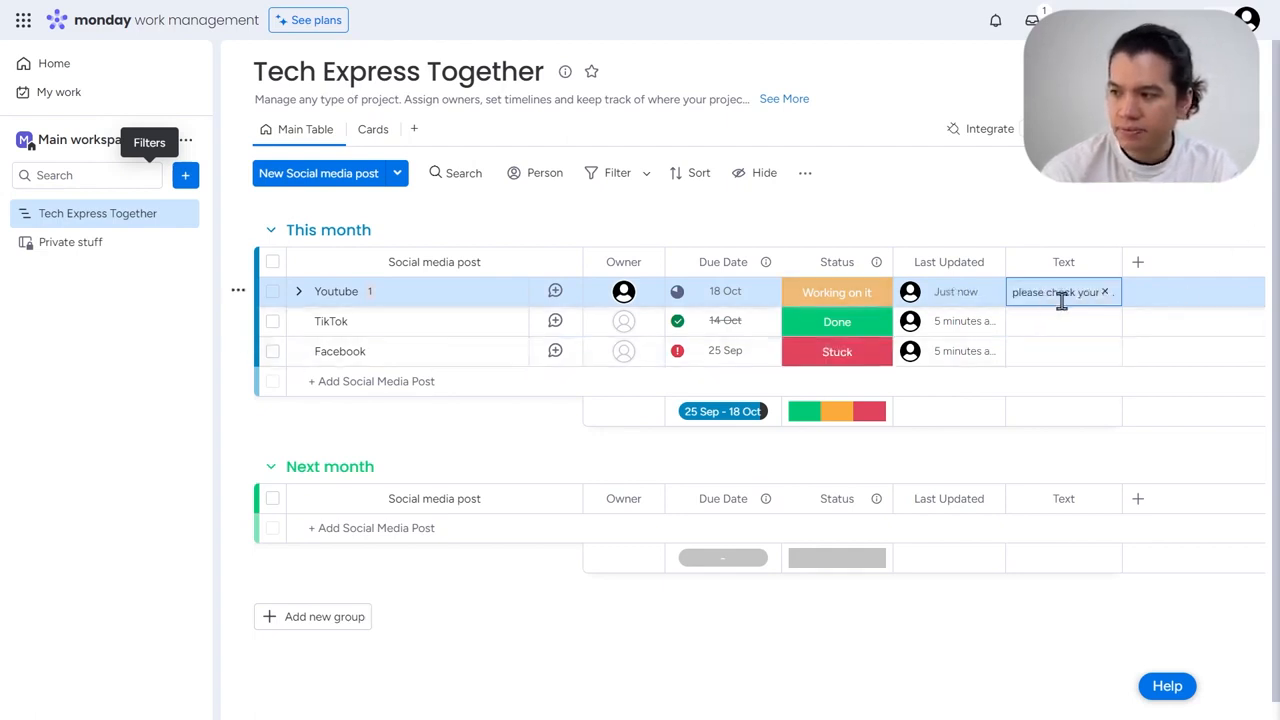
Step: Move the Text column between the Owner and Due Date columns
mouse_move(623, 292)
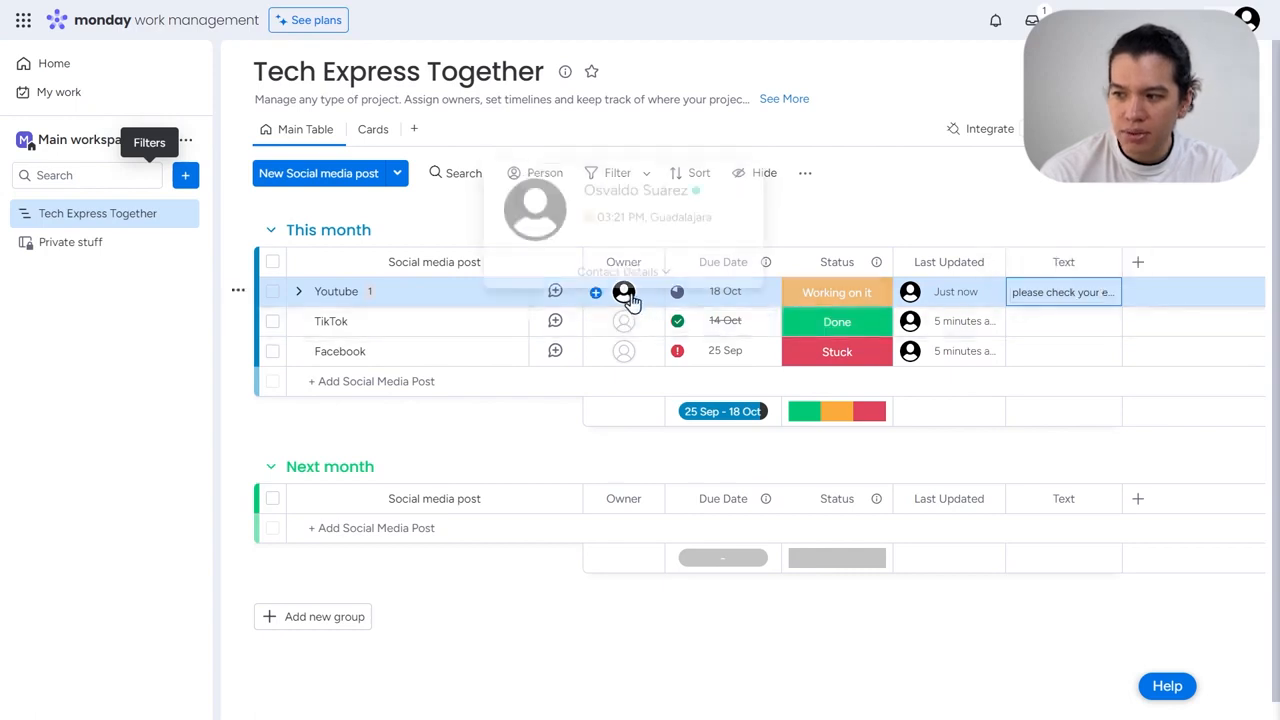
click(1073, 292)
drag(1080, 260, 711, 263)
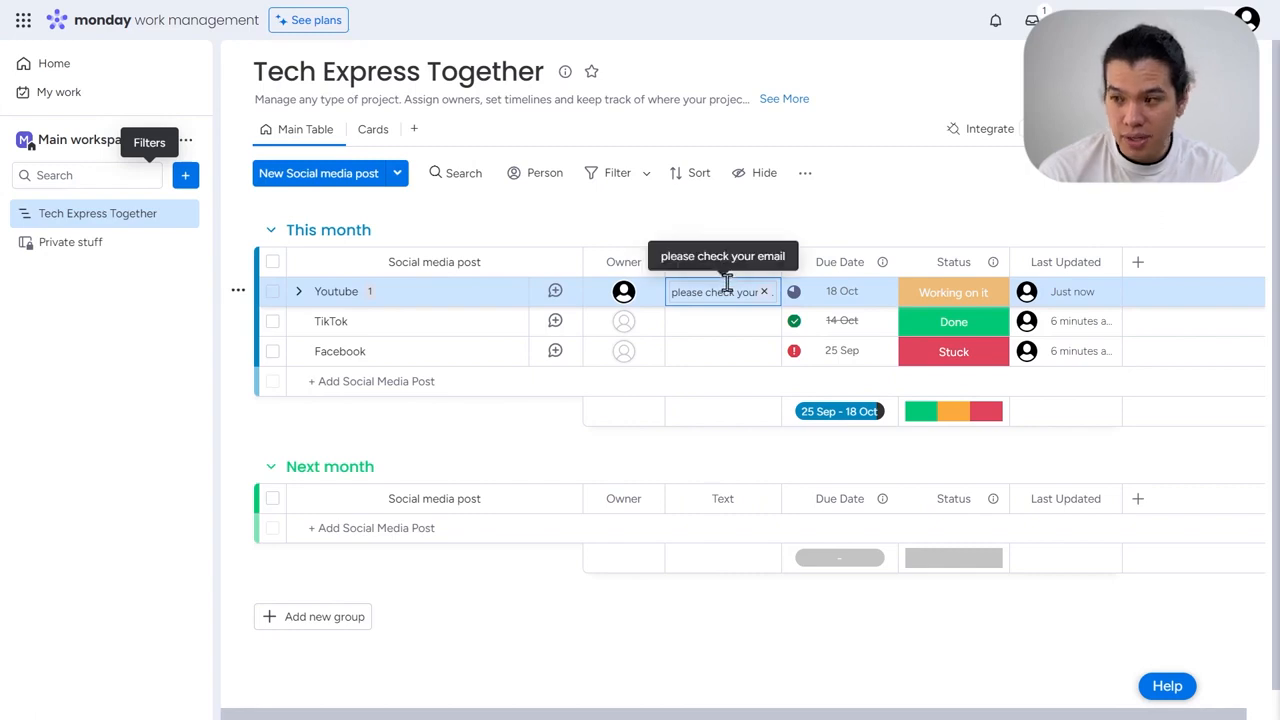
click(435, 300)
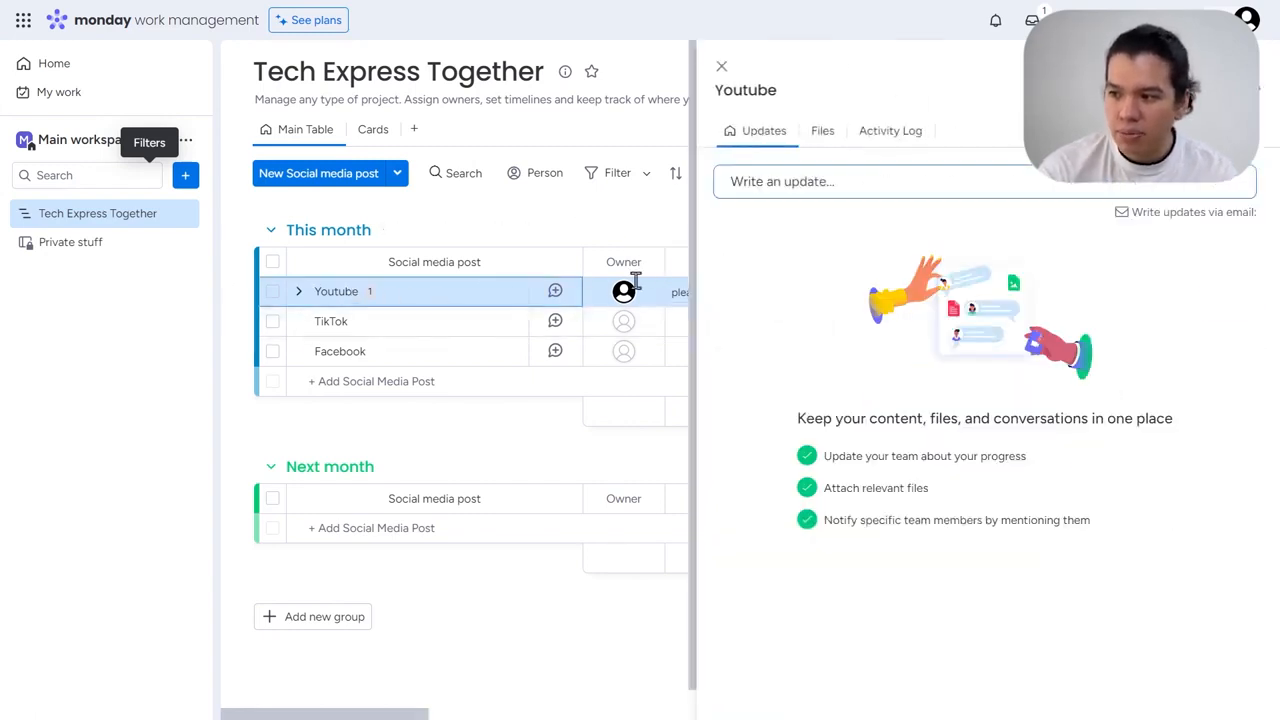
click(721, 66)
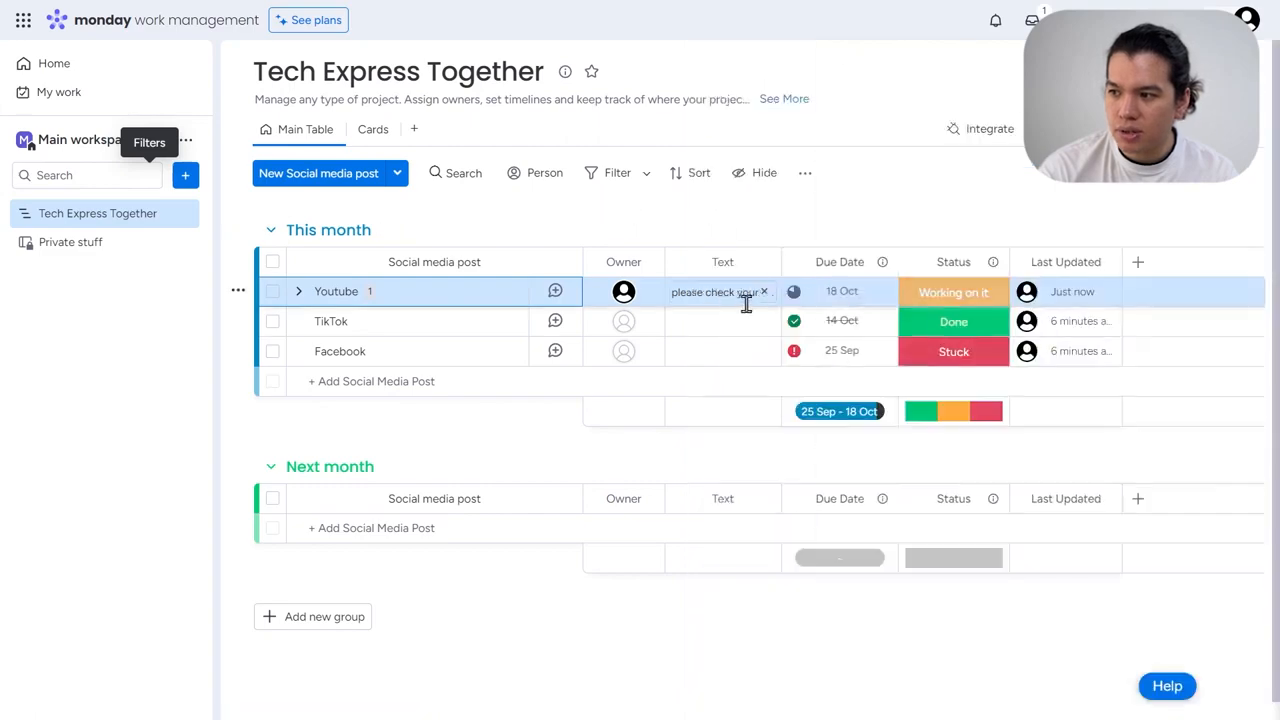
Step: Delete the Text column from the board
click(763, 262)
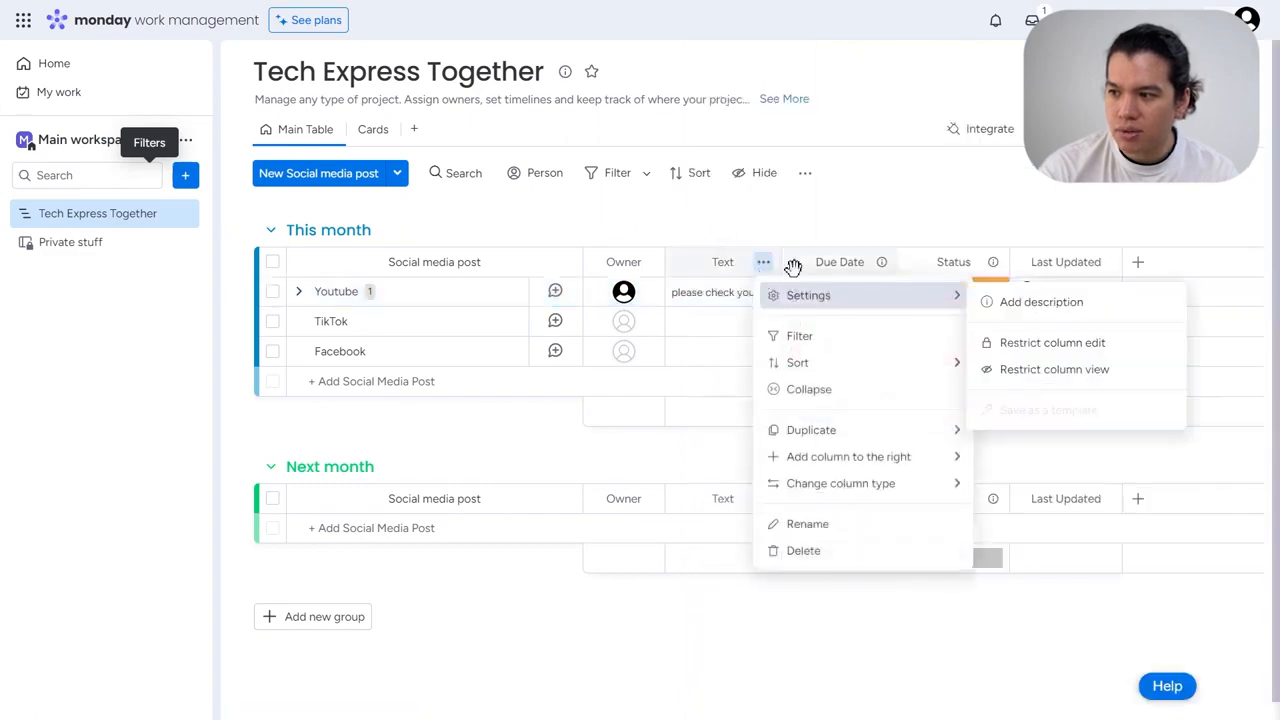
click(840, 552)
click(837, 131)
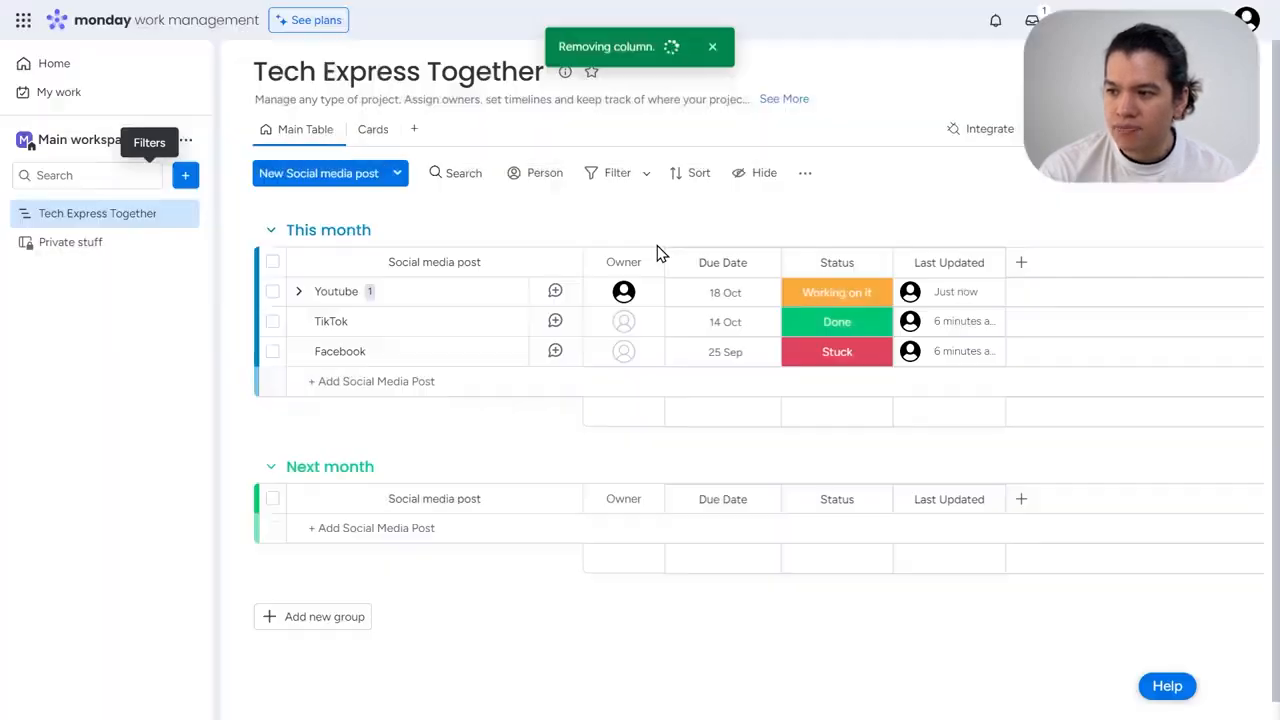
Step: Post the update "Please read your latest mails" on the Youtube post
click(405, 296)
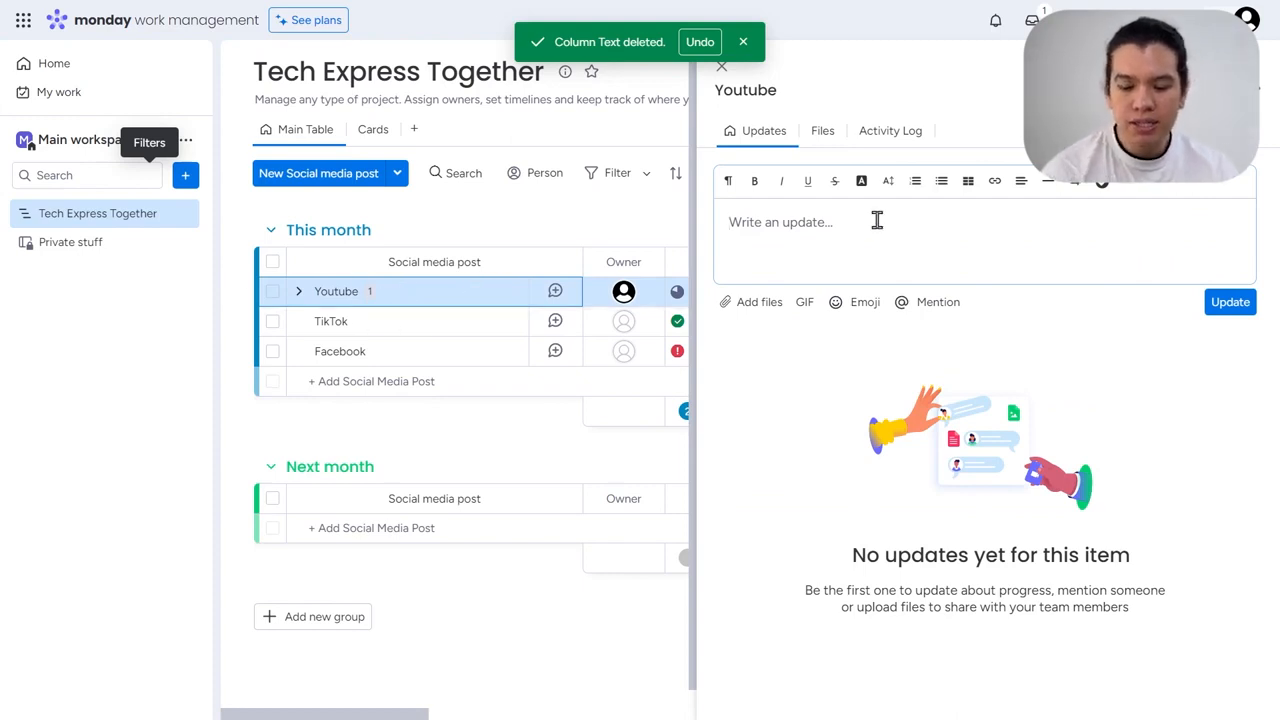
text(Please read your latest mail)
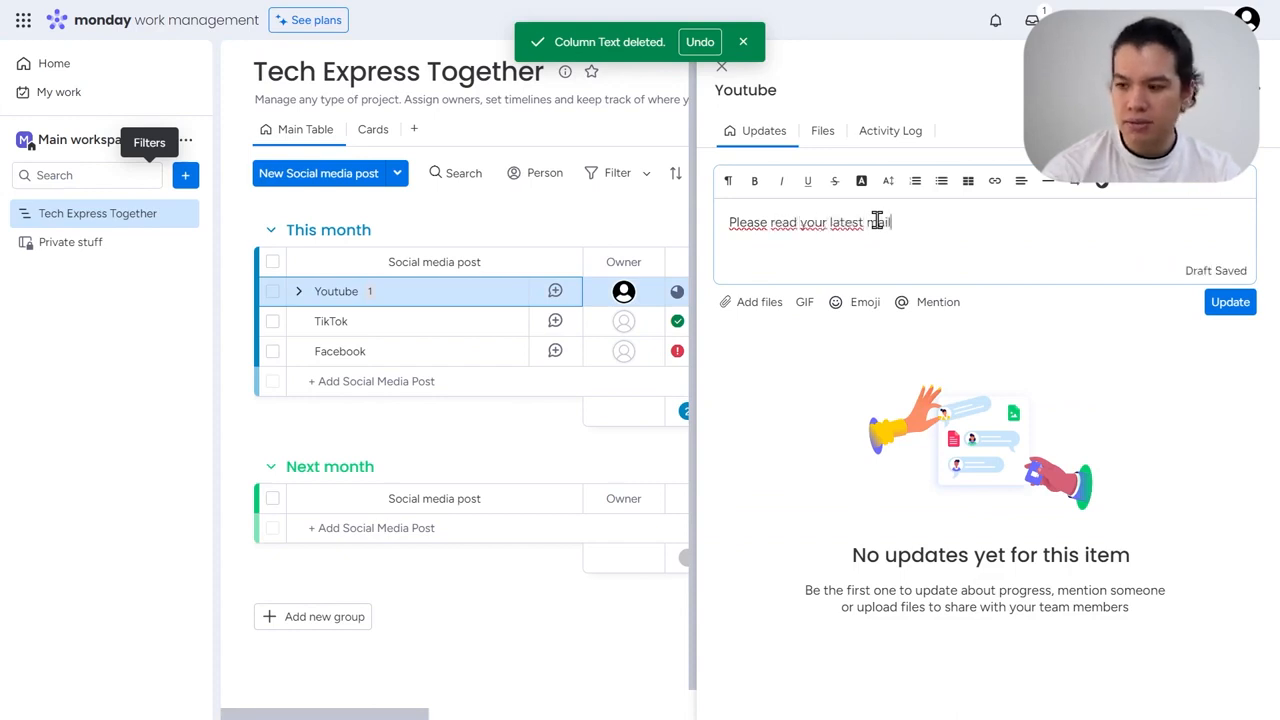
text(s)
click(1228, 302)
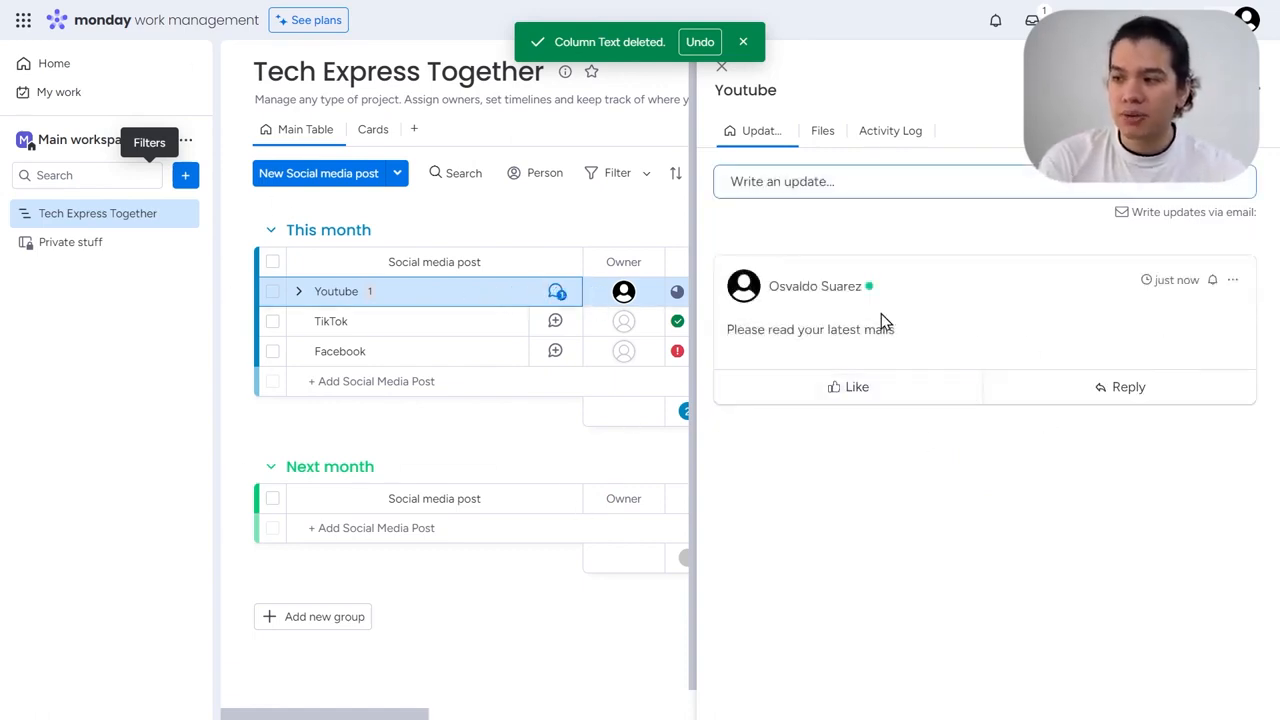
Step: Like the update and reply to it with a GIF found by searching for "okay"
click(908, 392)
click(1173, 410)
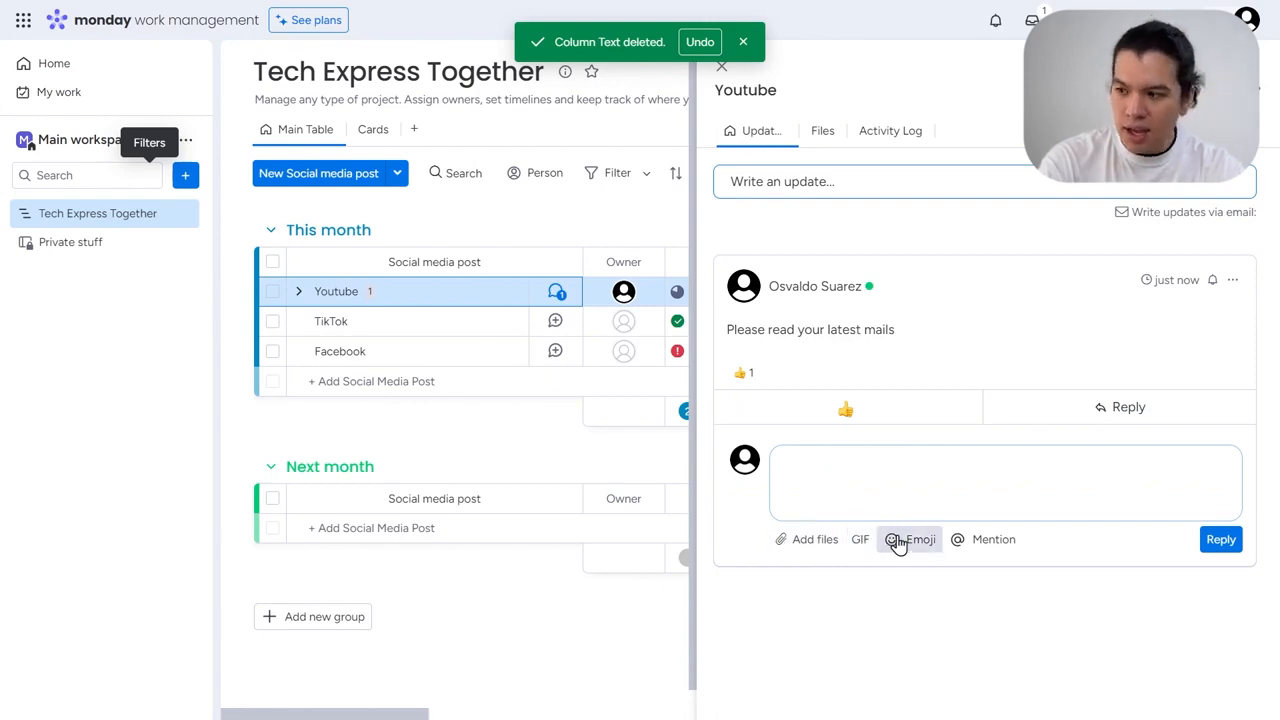
click(860, 540)
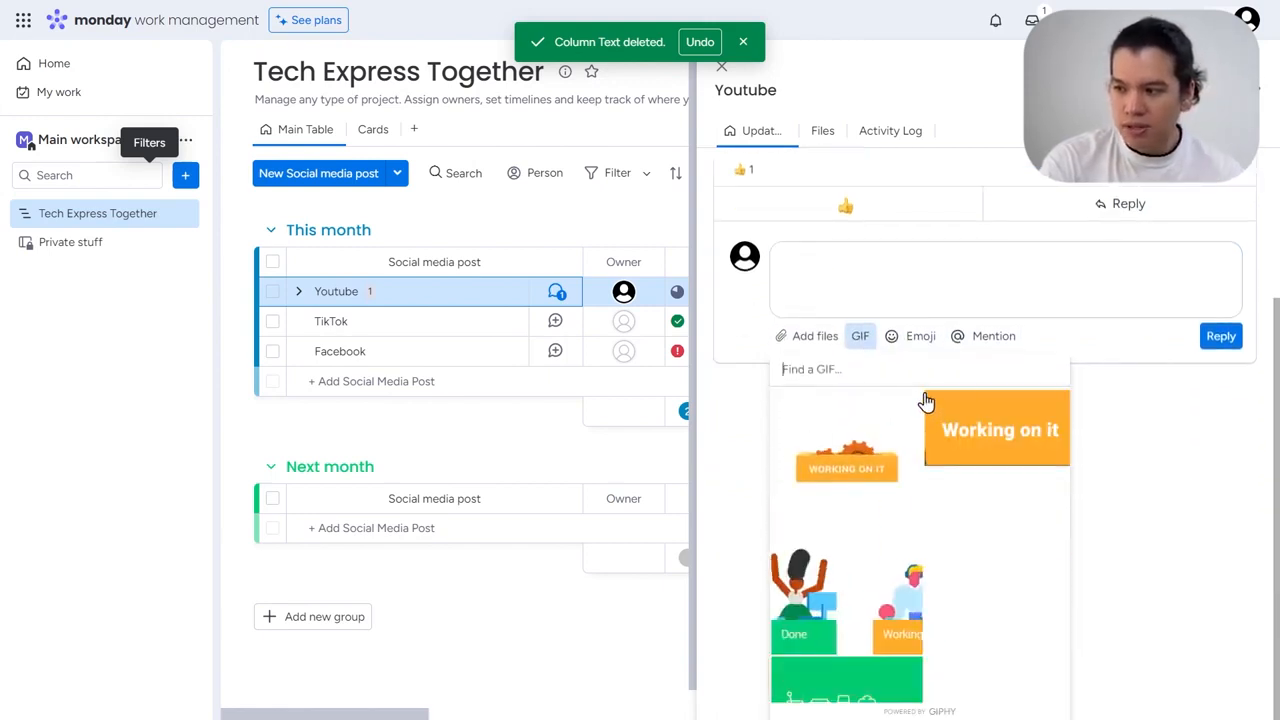
click(927, 367)
text(ko)
key(BackSpace)
key(BackSpace)
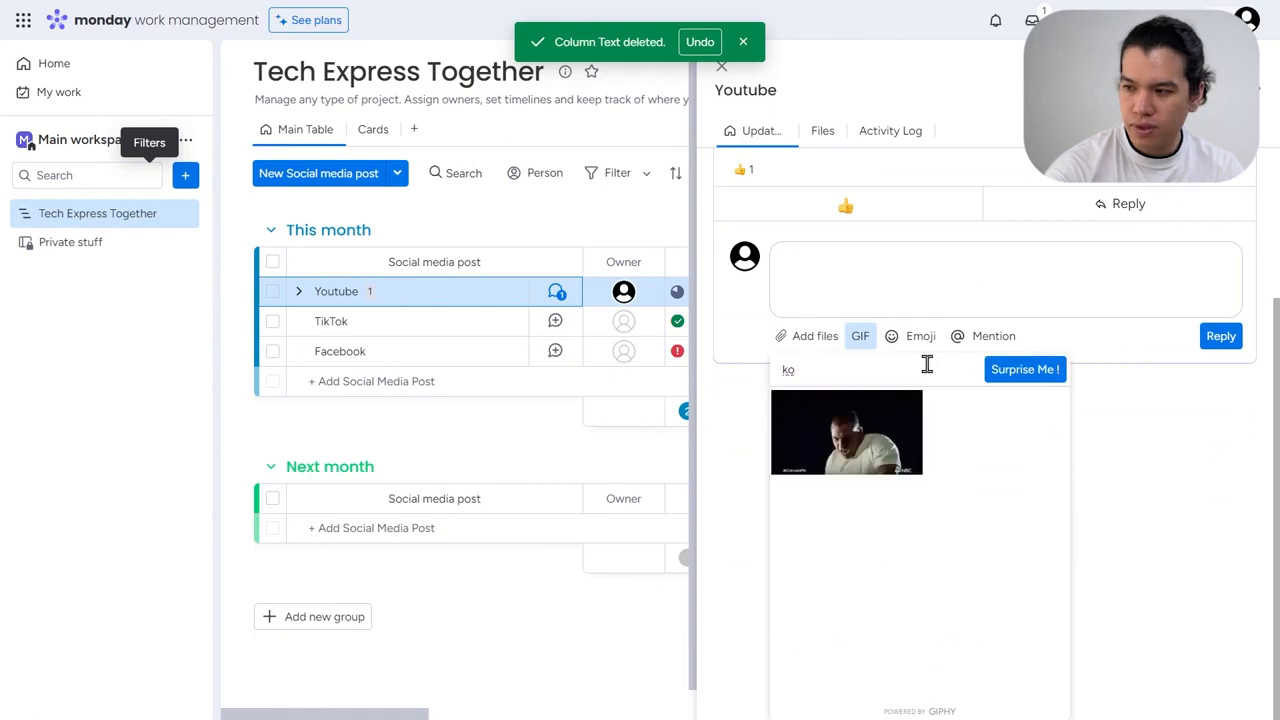
text(okay)
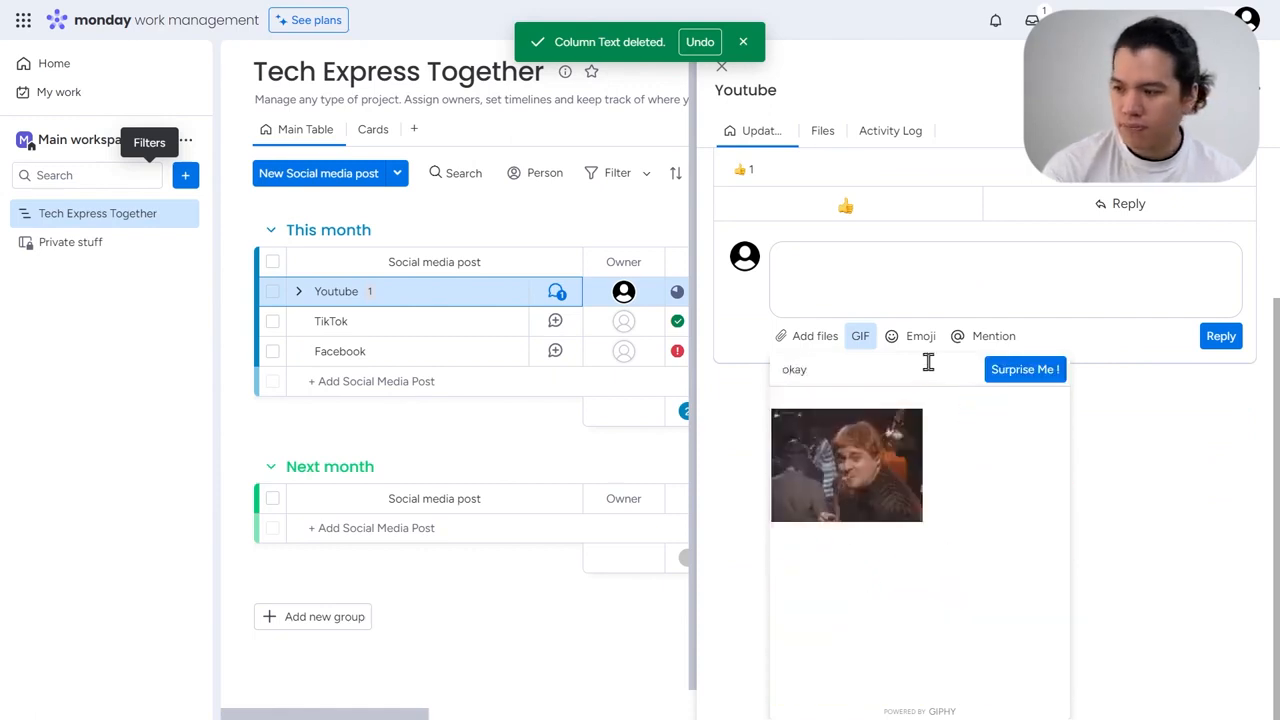
click(920, 480)
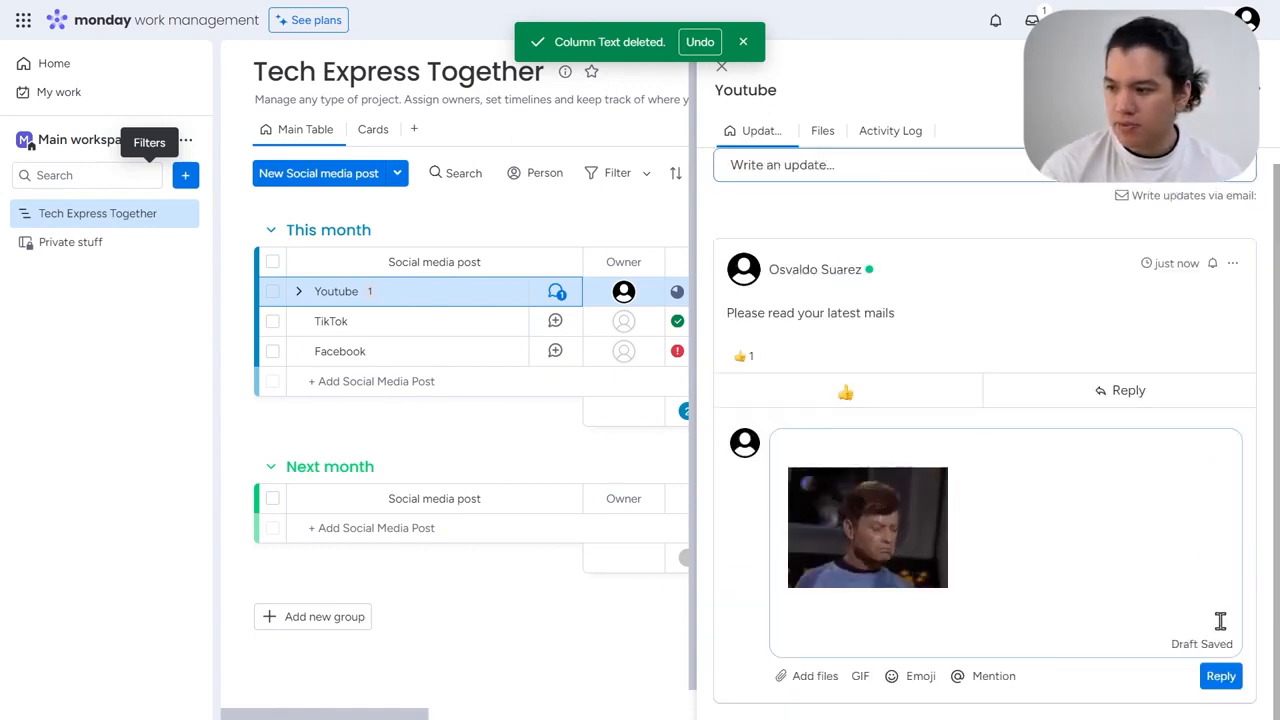
click(1221, 676)
scroll(1040, 551, down, 1)
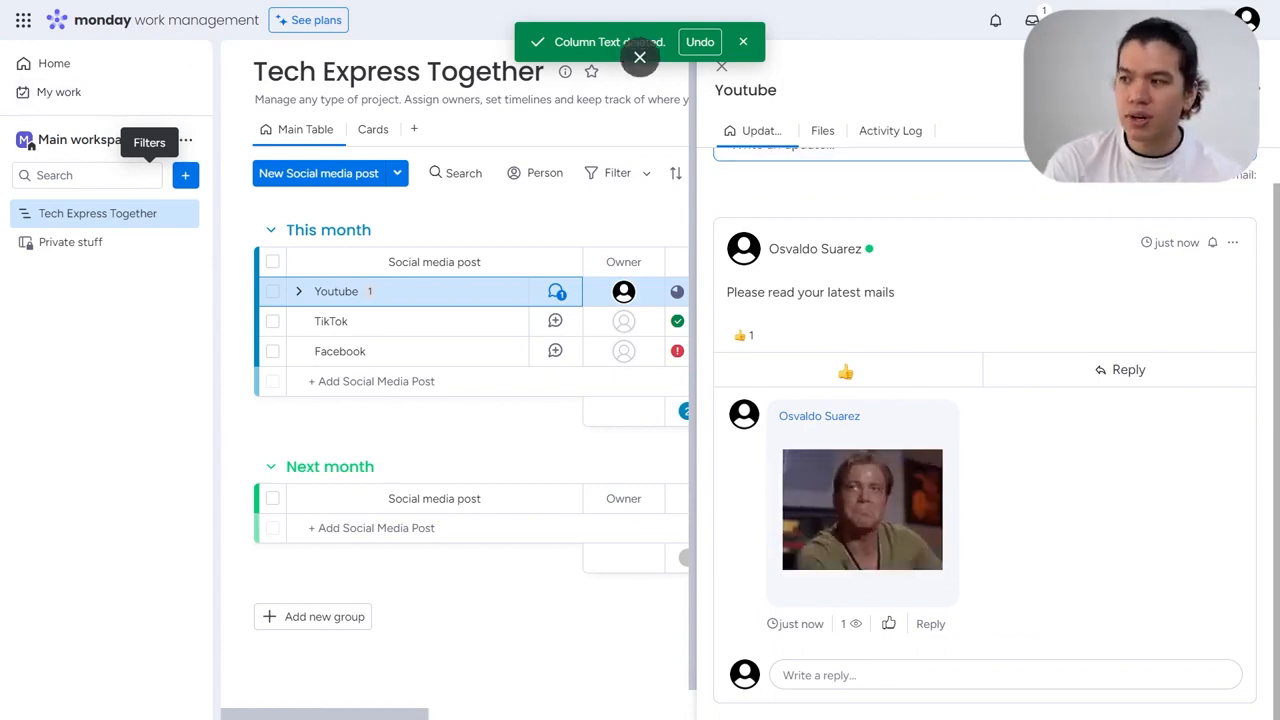
Step: Look at the account options, including logging out, without choosing any, and close the Youtube post's details
click(1247, 19)
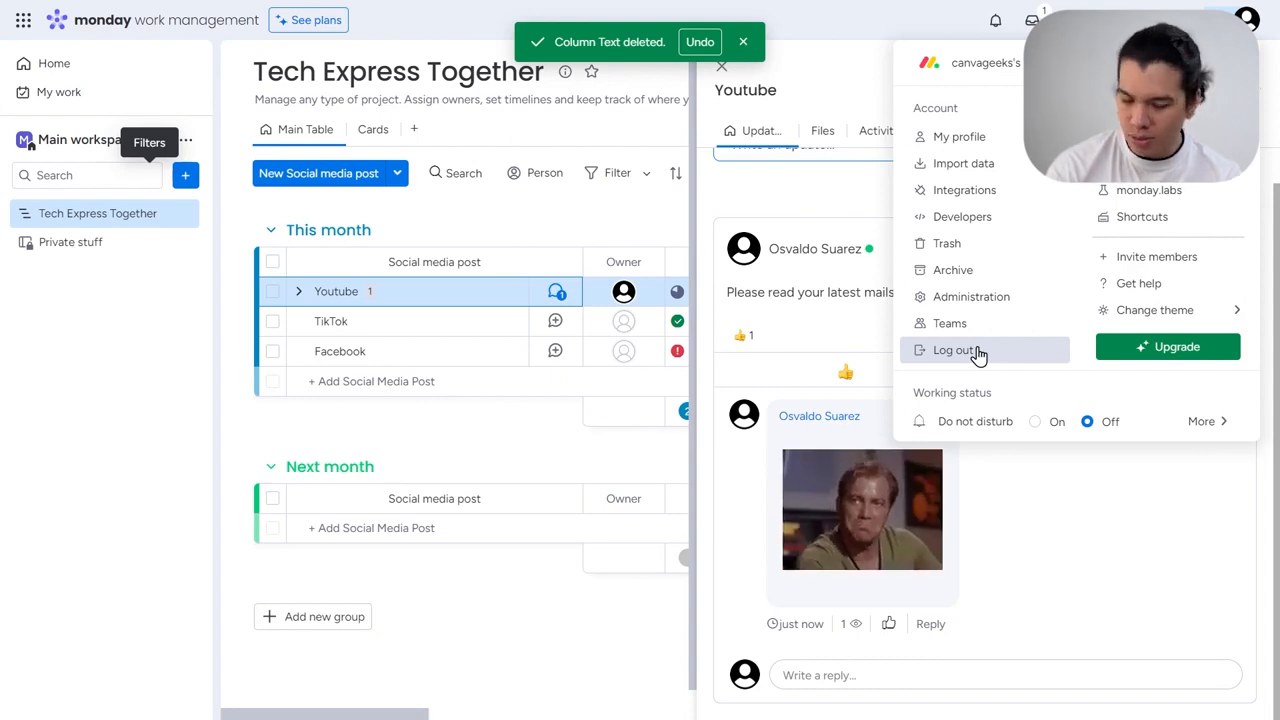
click(543, 222)
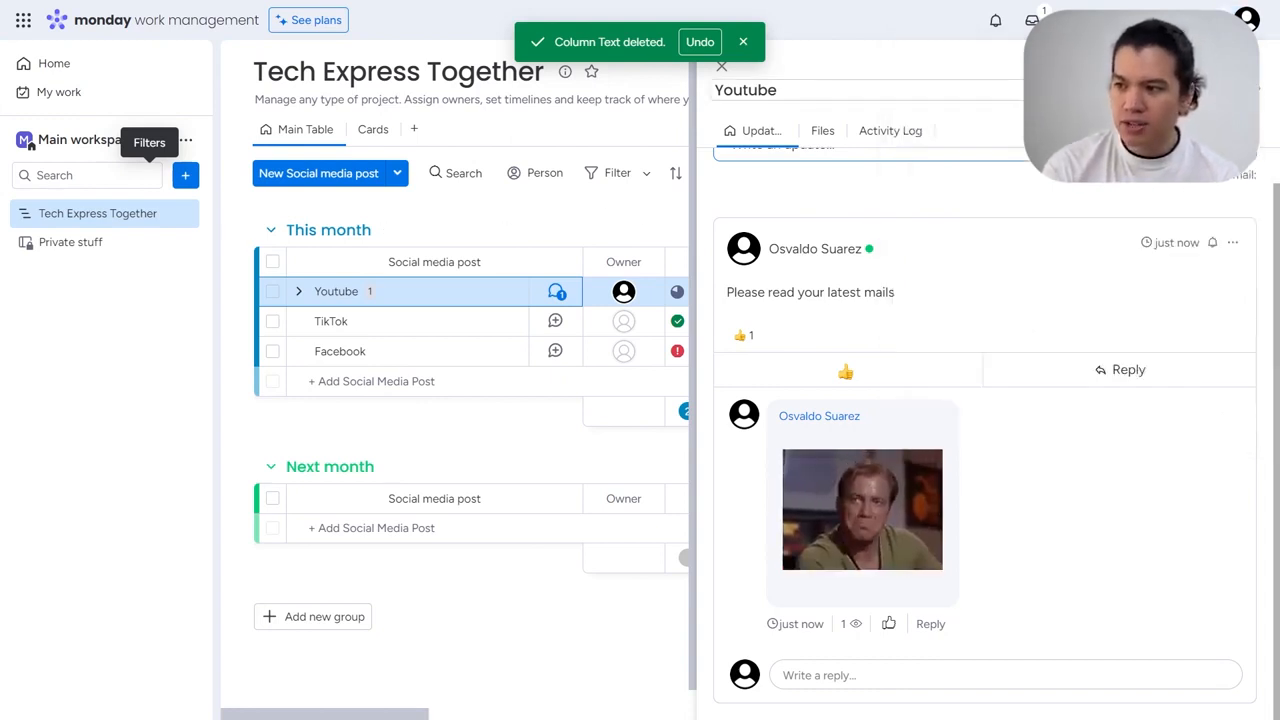
click(721, 66)
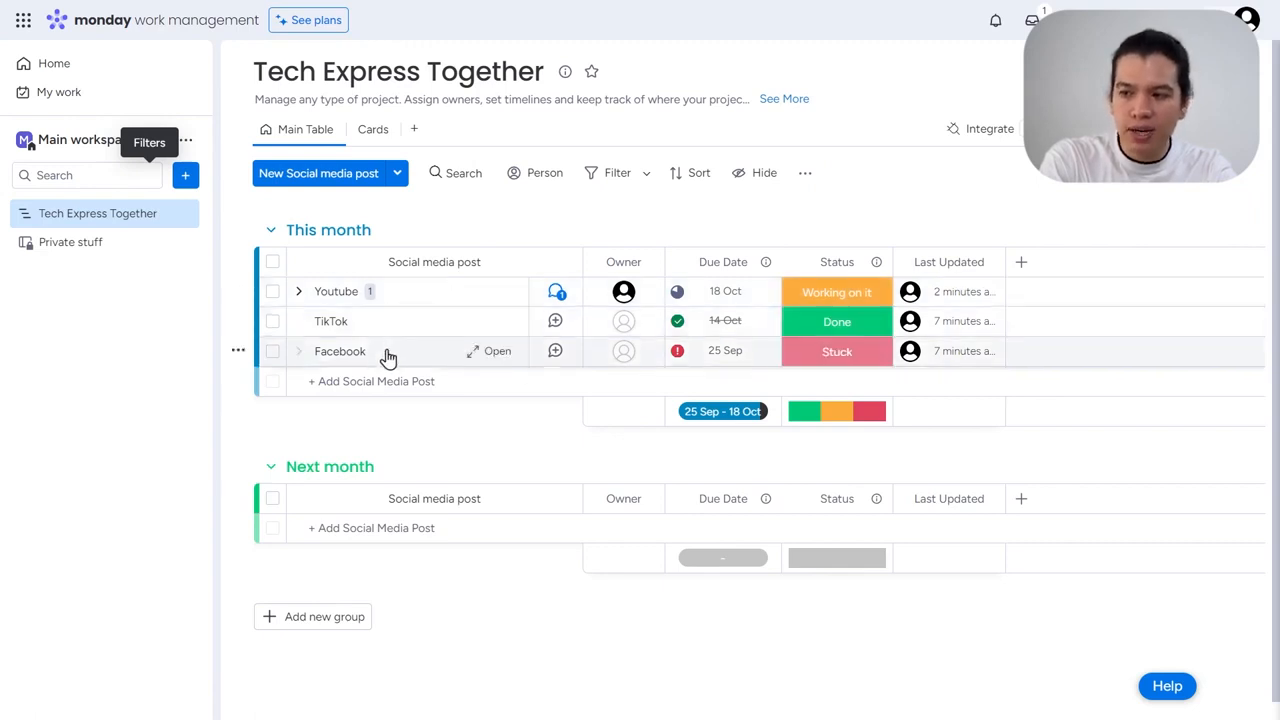
Step: Add a subitem named "Create a new Facebook reel" to the Facebook post
click(240, 352)
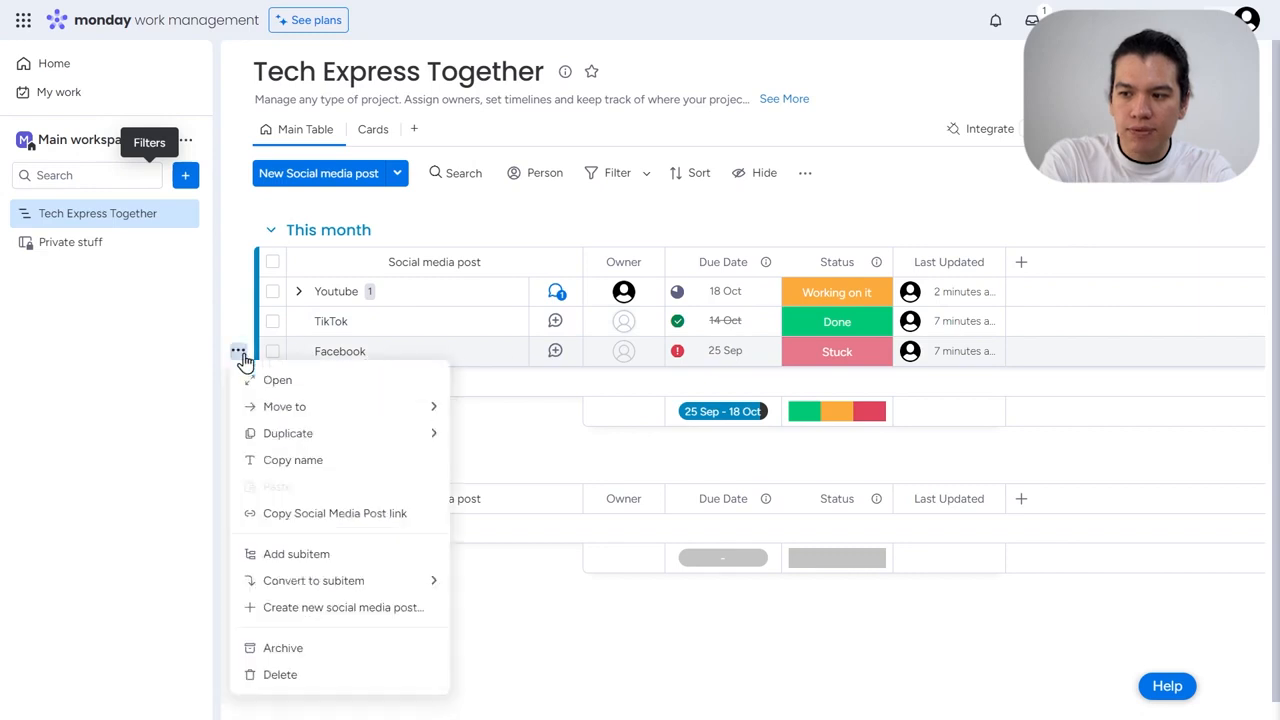
click(314, 556)
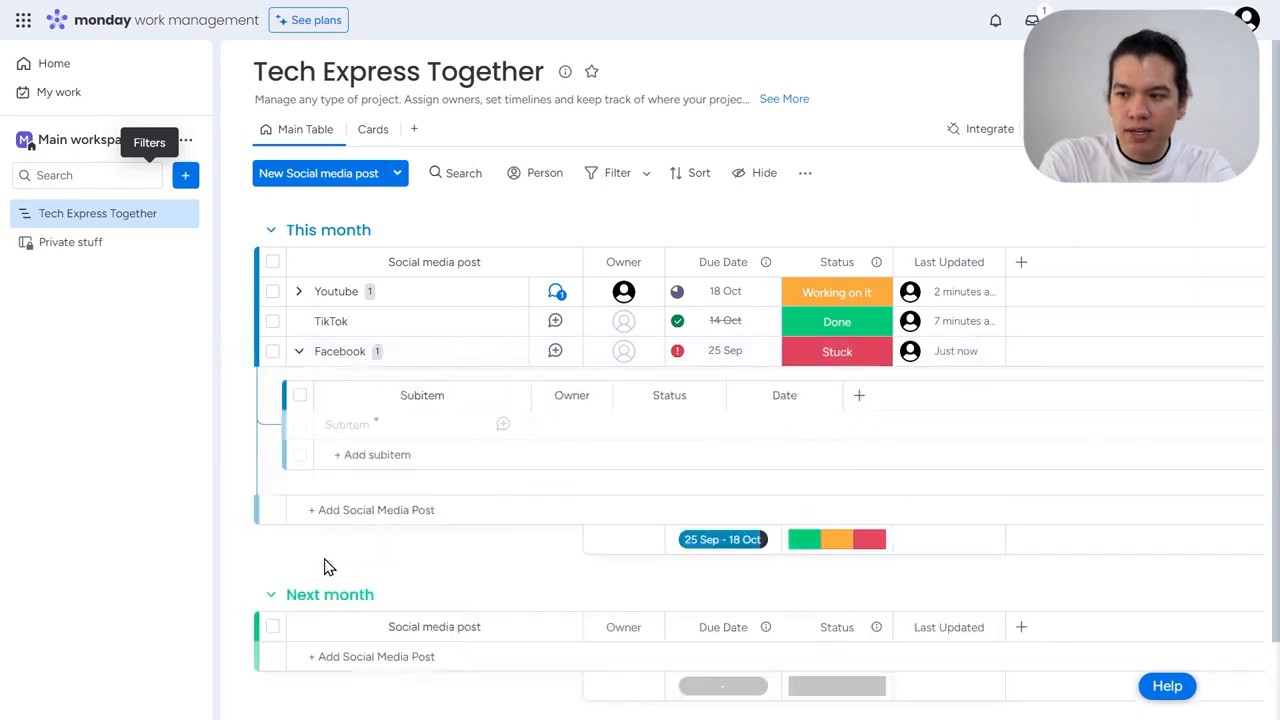
text(Create a ne)
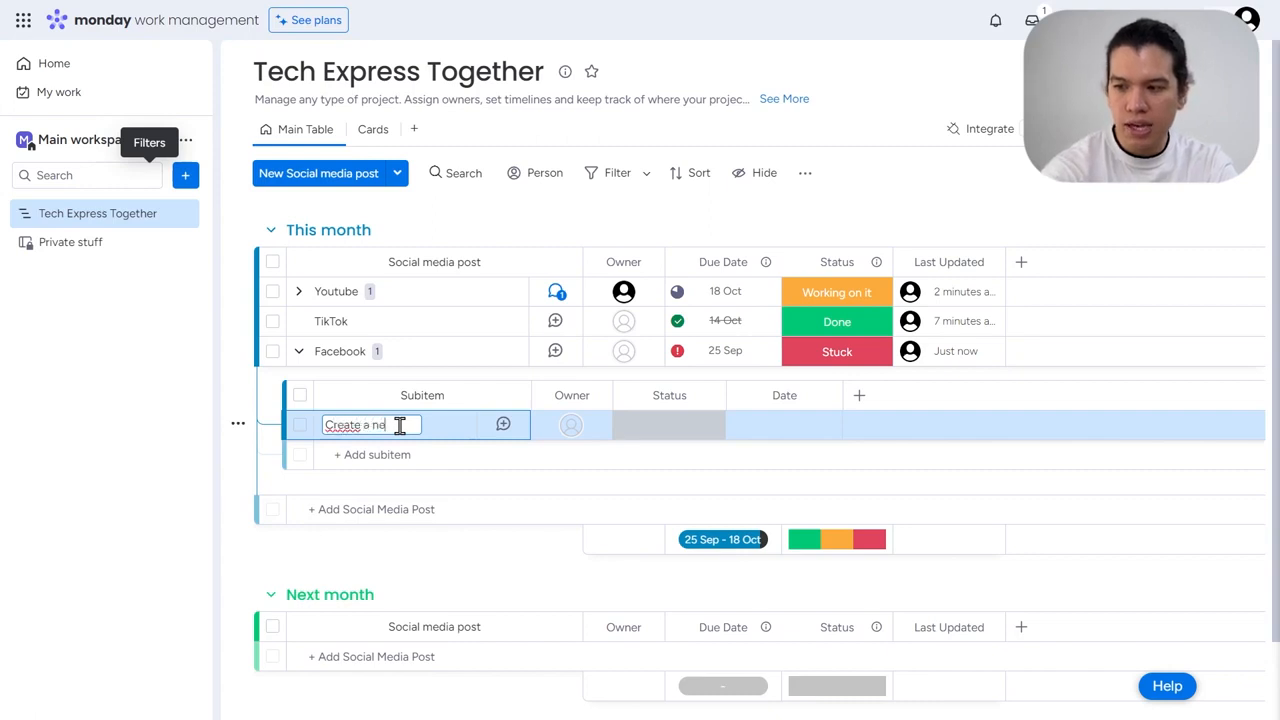
text(w Facebook reel)
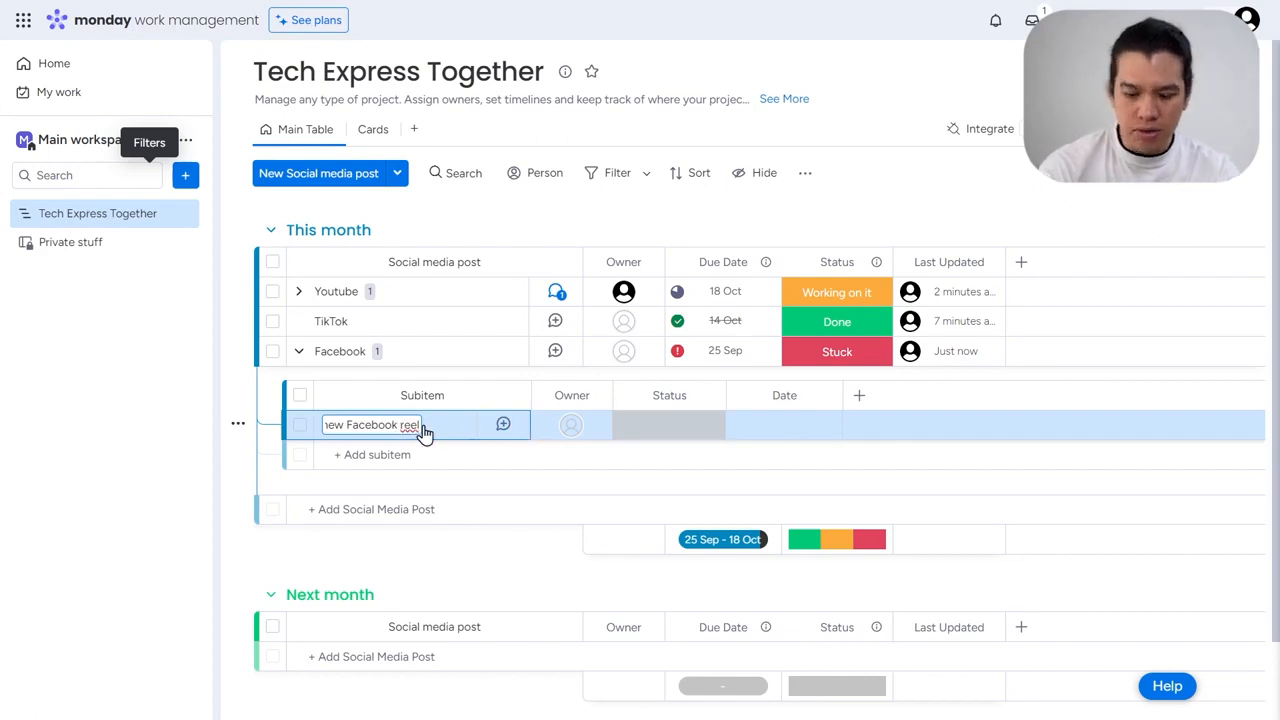
key(Return)
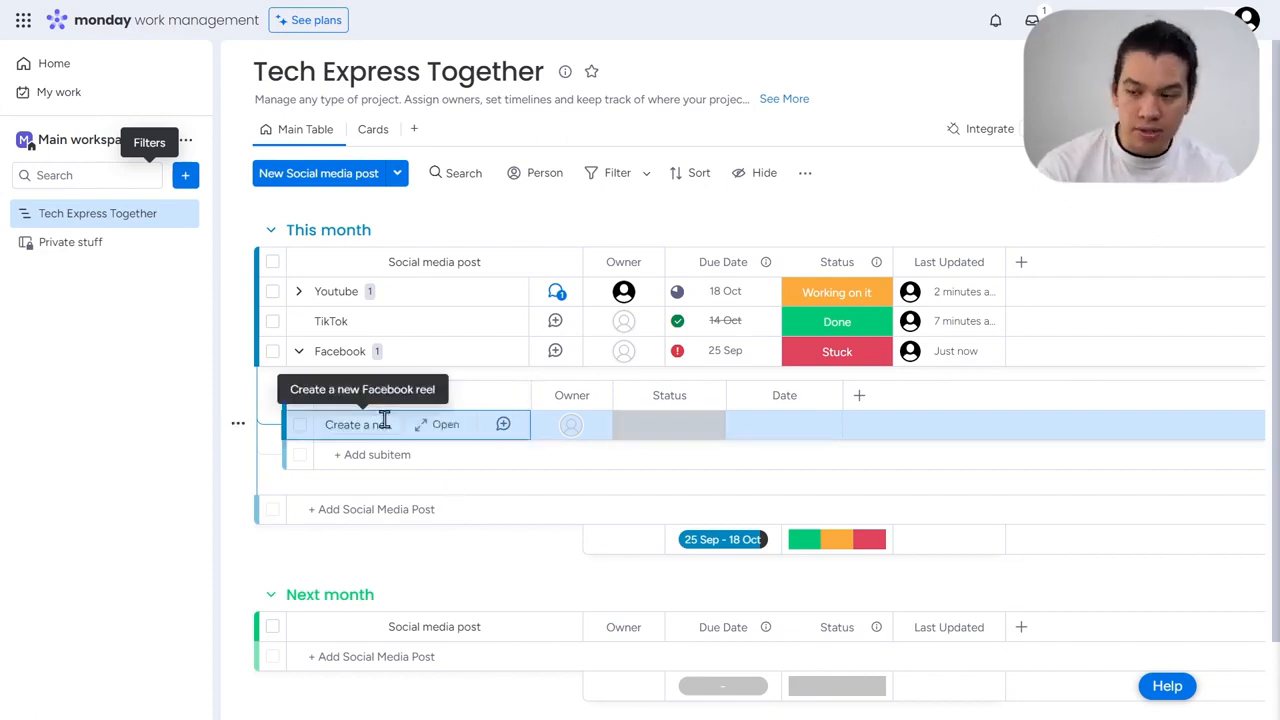
Step: View the new subitem's details and its options for adding team subscribers without adding anyone
click(441, 427)
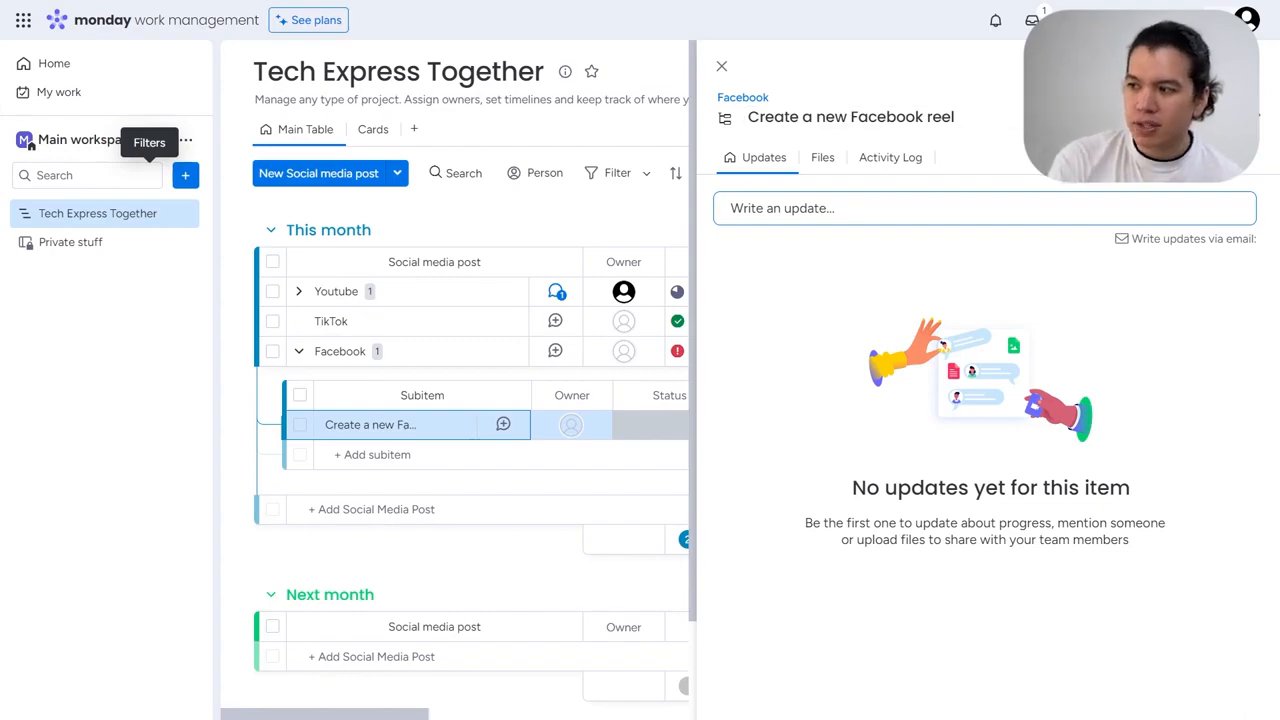
click(1212, 117)
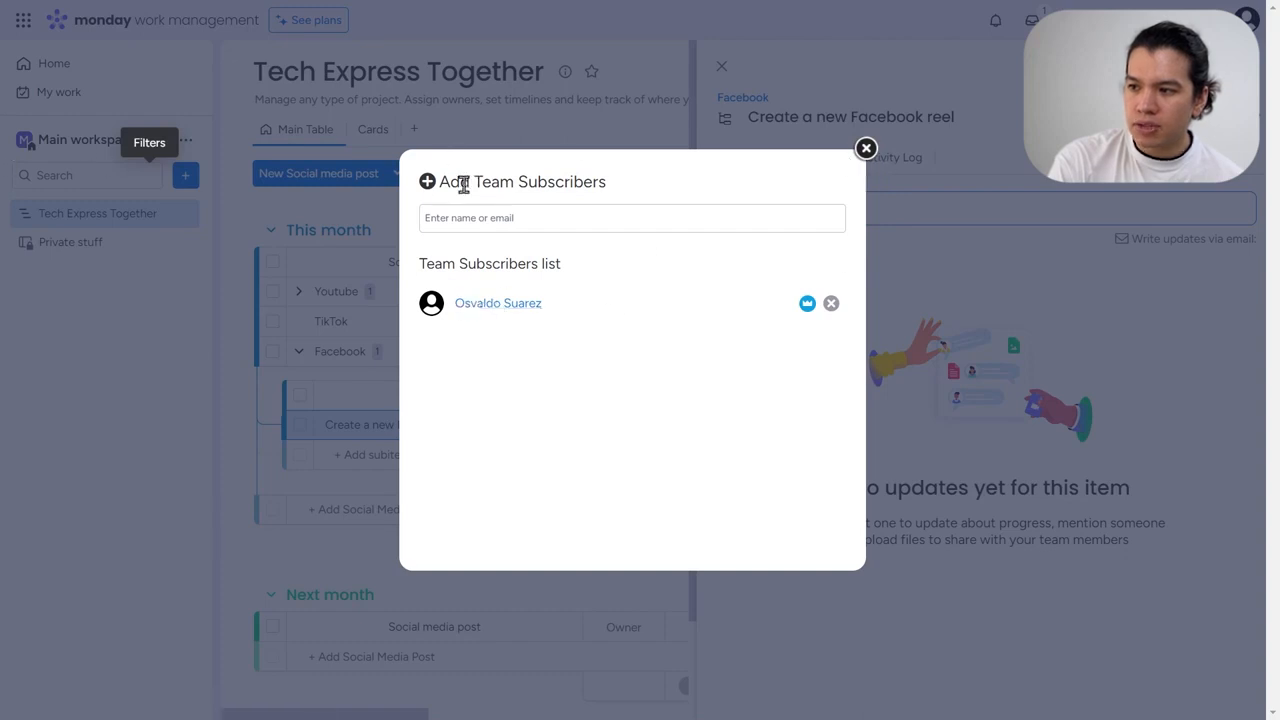
click(533, 218)
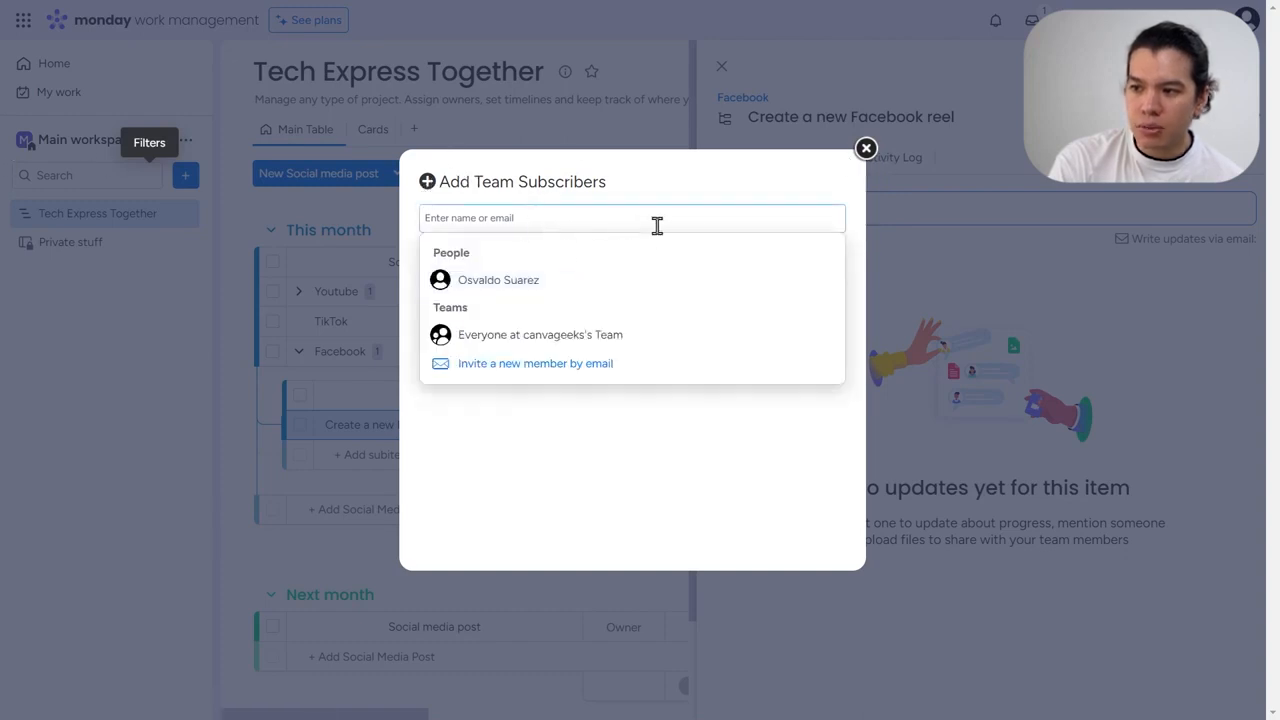
click(866, 148)
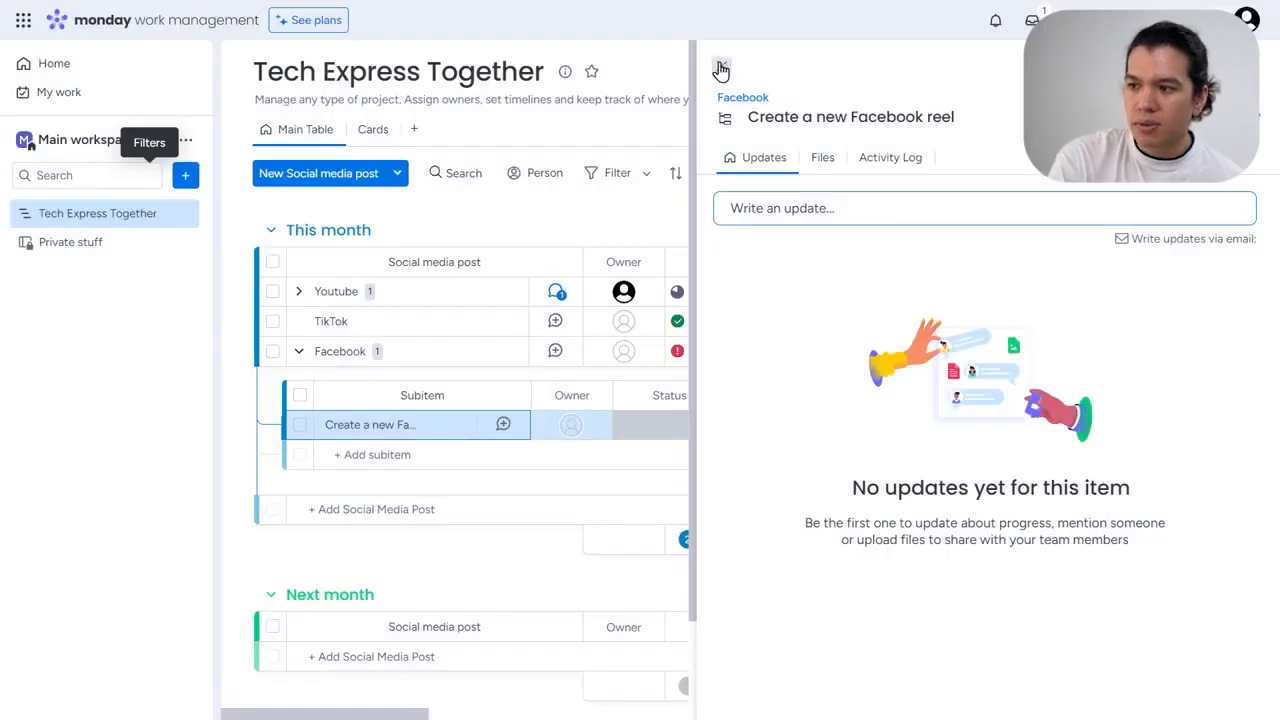
click(720, 70)
Step: Assign yourself as the owner of the "Create a new Facebook reel" subitem
click(548, 428)
click(575, 543)
Step: Add the status labels "Started" and "Created" for subitems, and try naming the default label "Post" before clearing it
click(672, 430)
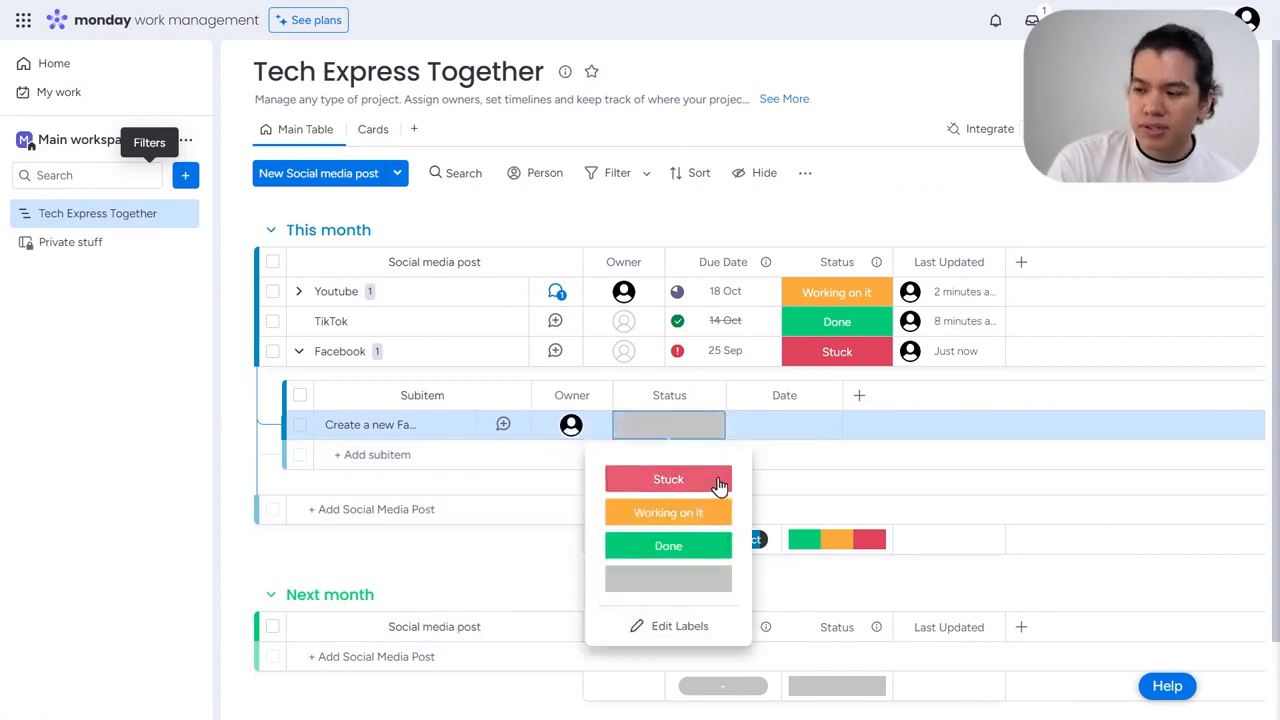
click(684, 625)
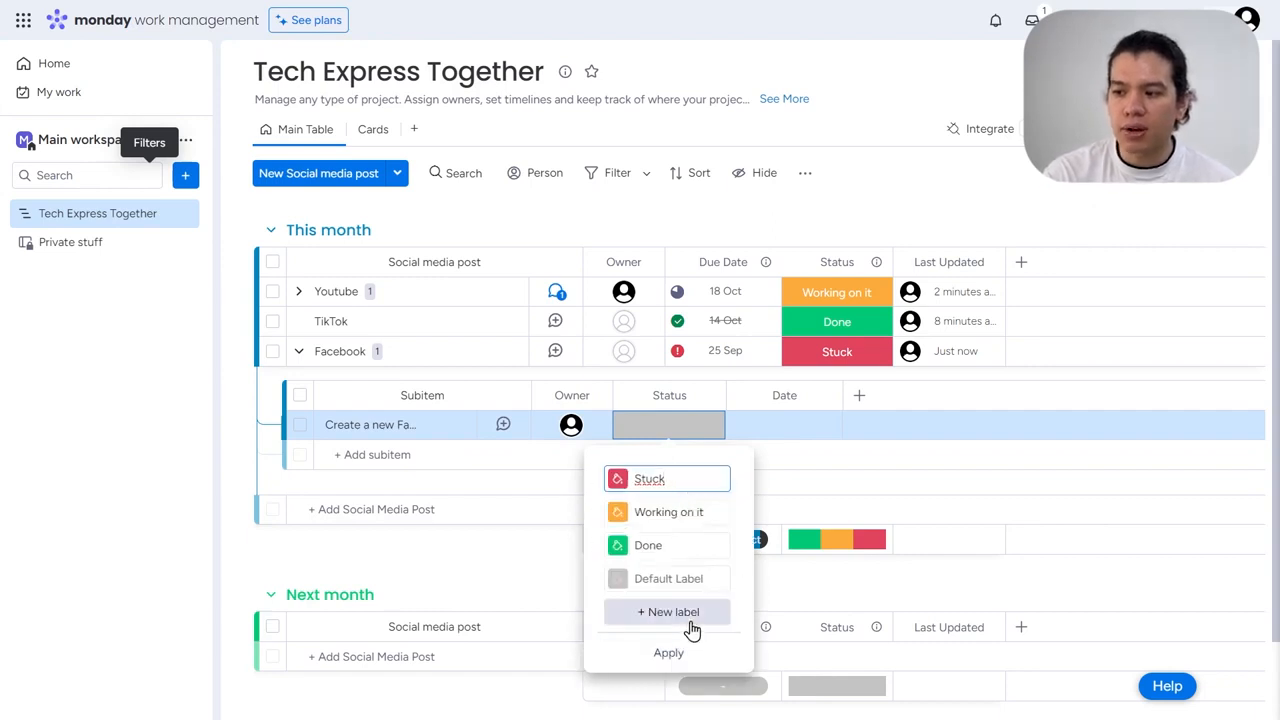
click(690, 612)
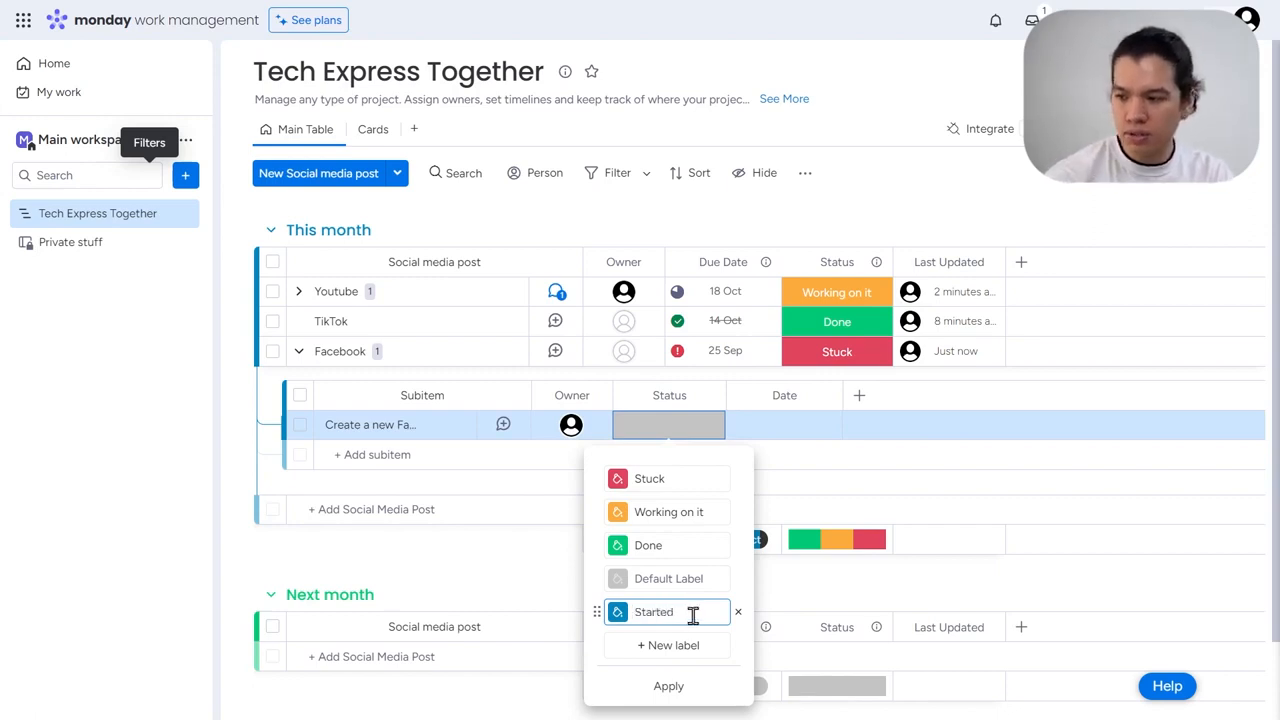
click(695, 647)
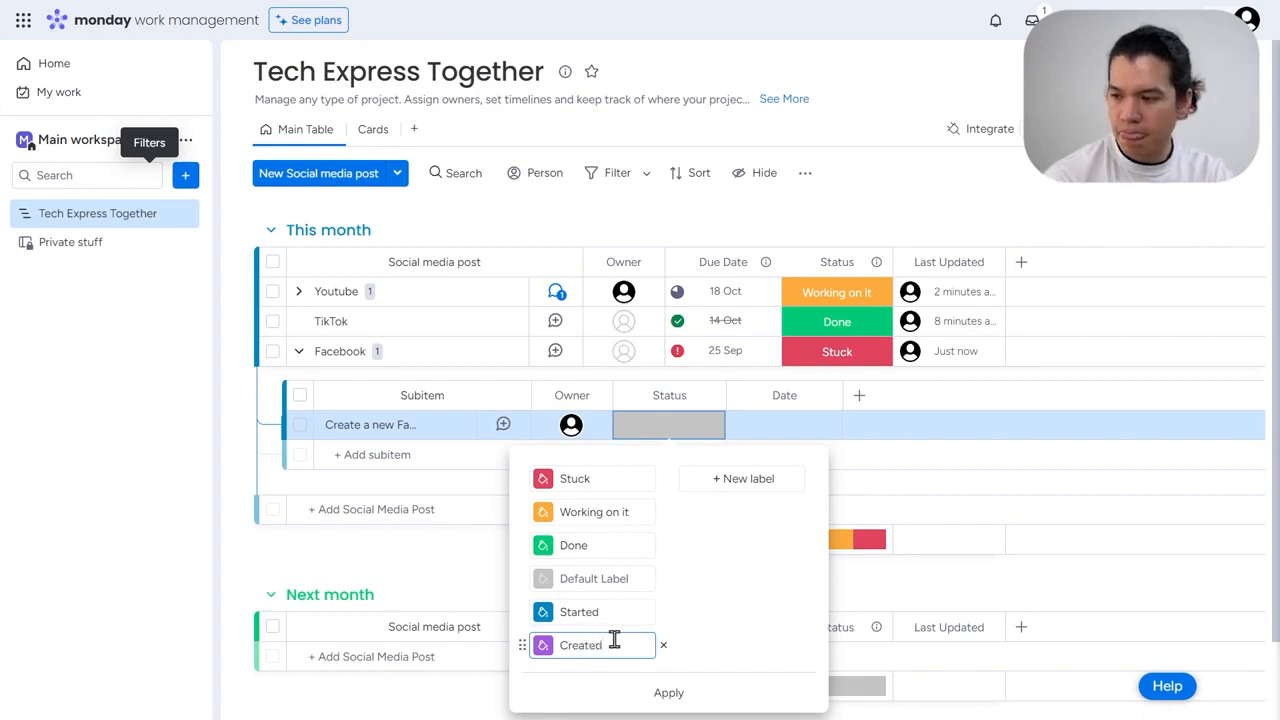
click(620, 578)
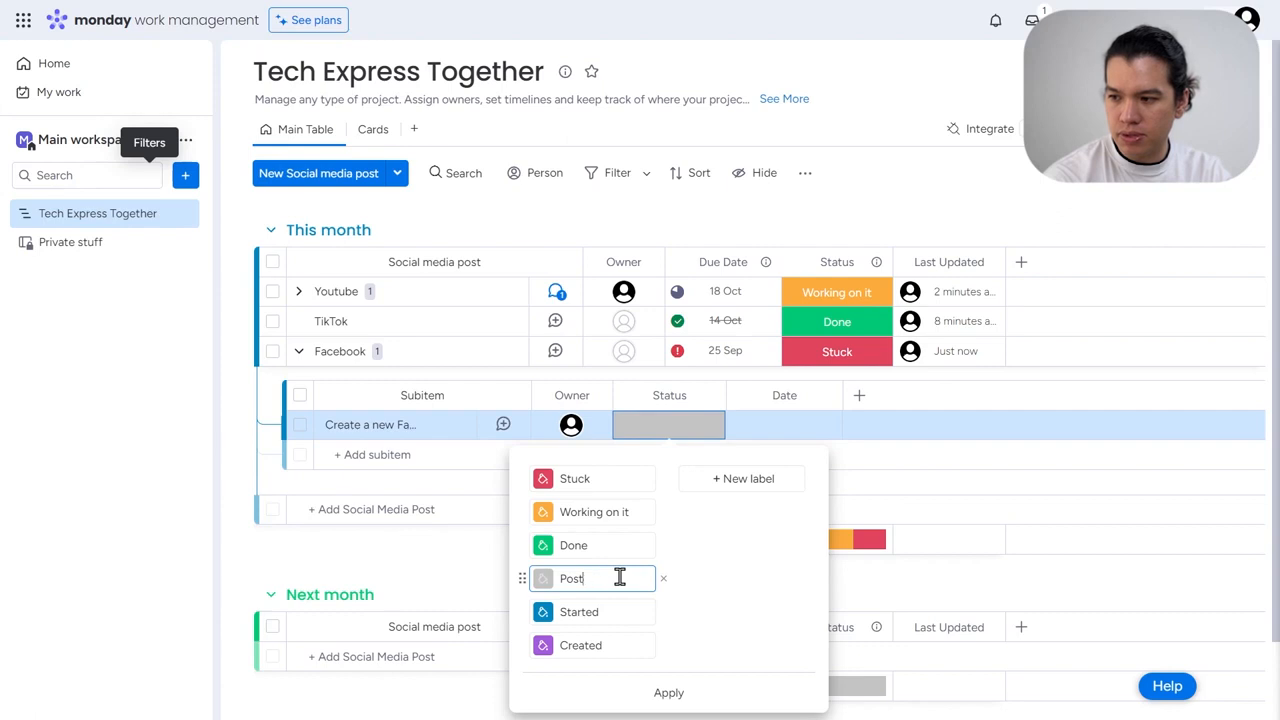
key(BackSpace)
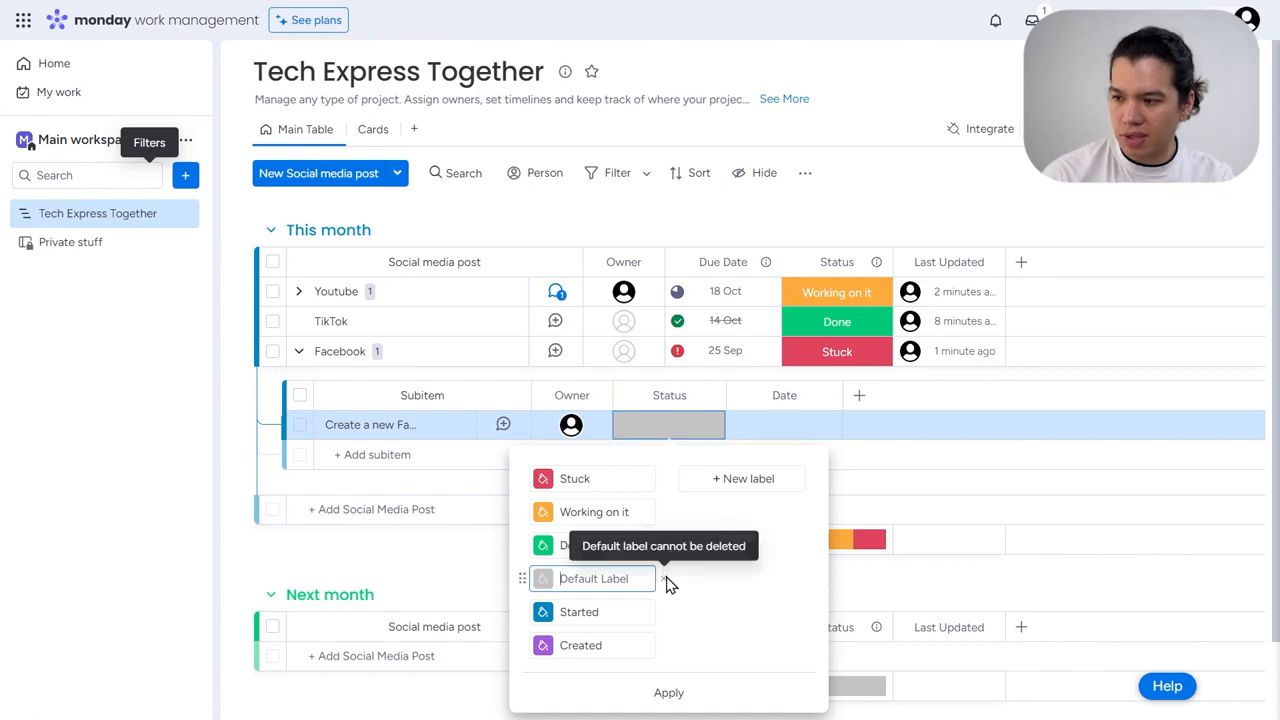
key(Escape)
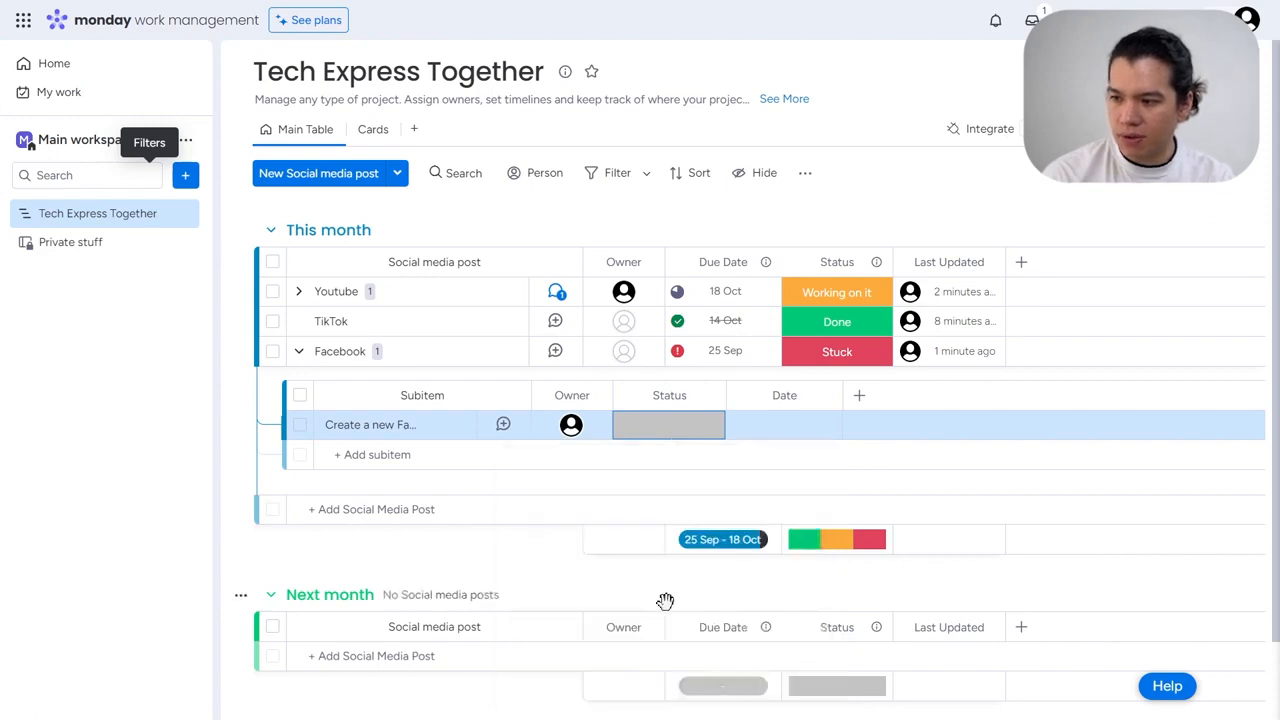
Step: Set the Facebook subitem's status to Started and its date to 16 Oct
click(651, 432)
click(706, 614)
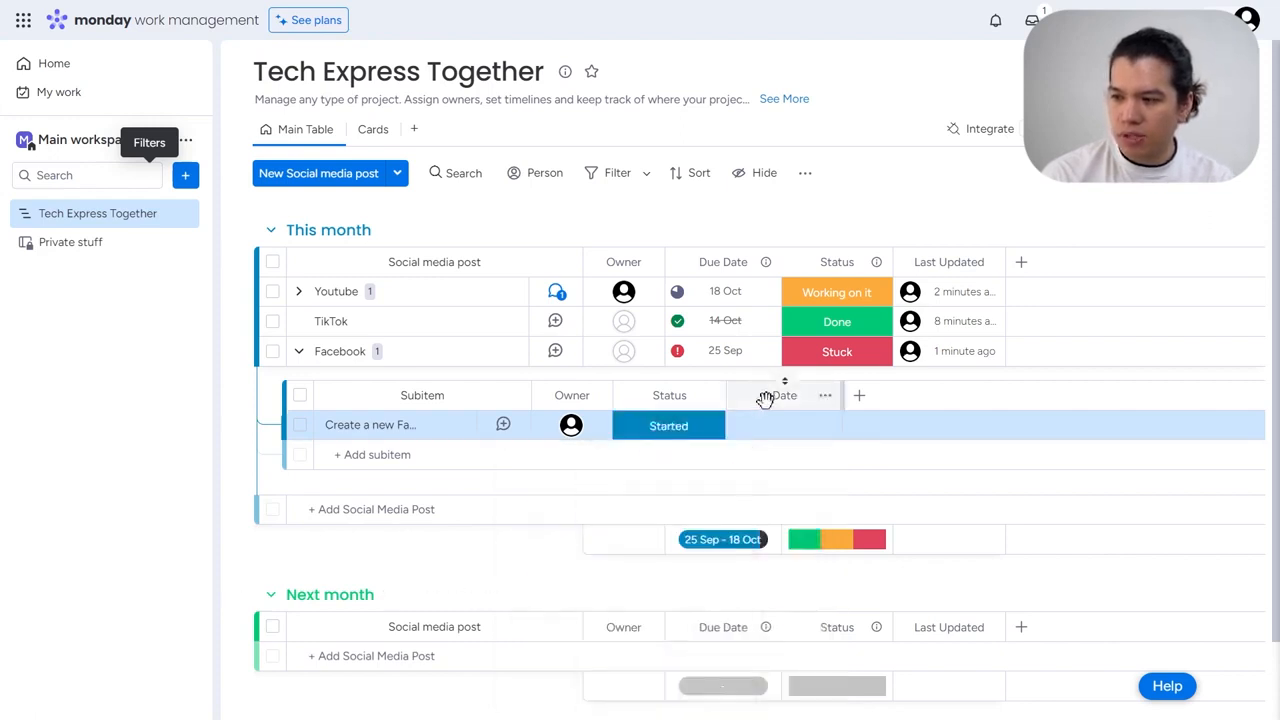
click(774, 428)
click(703, 297)
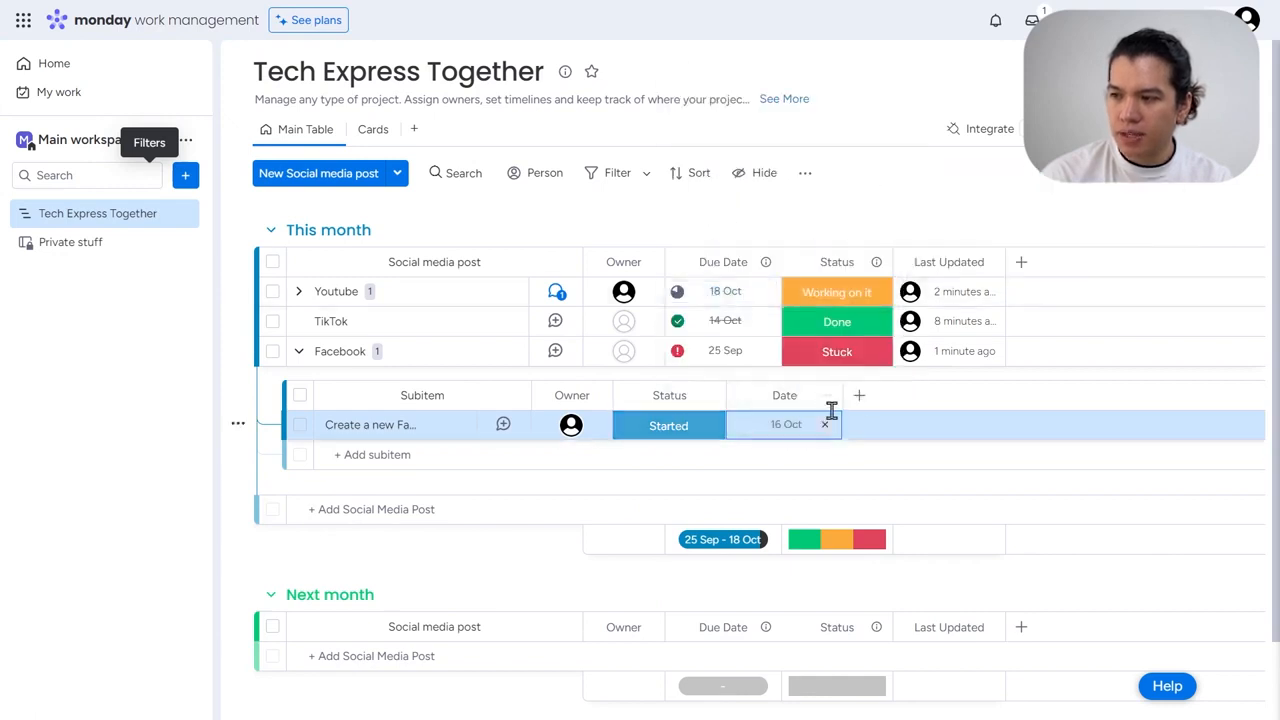
Step: Look through the column types available for subitems without adding a column
click(860, 404)
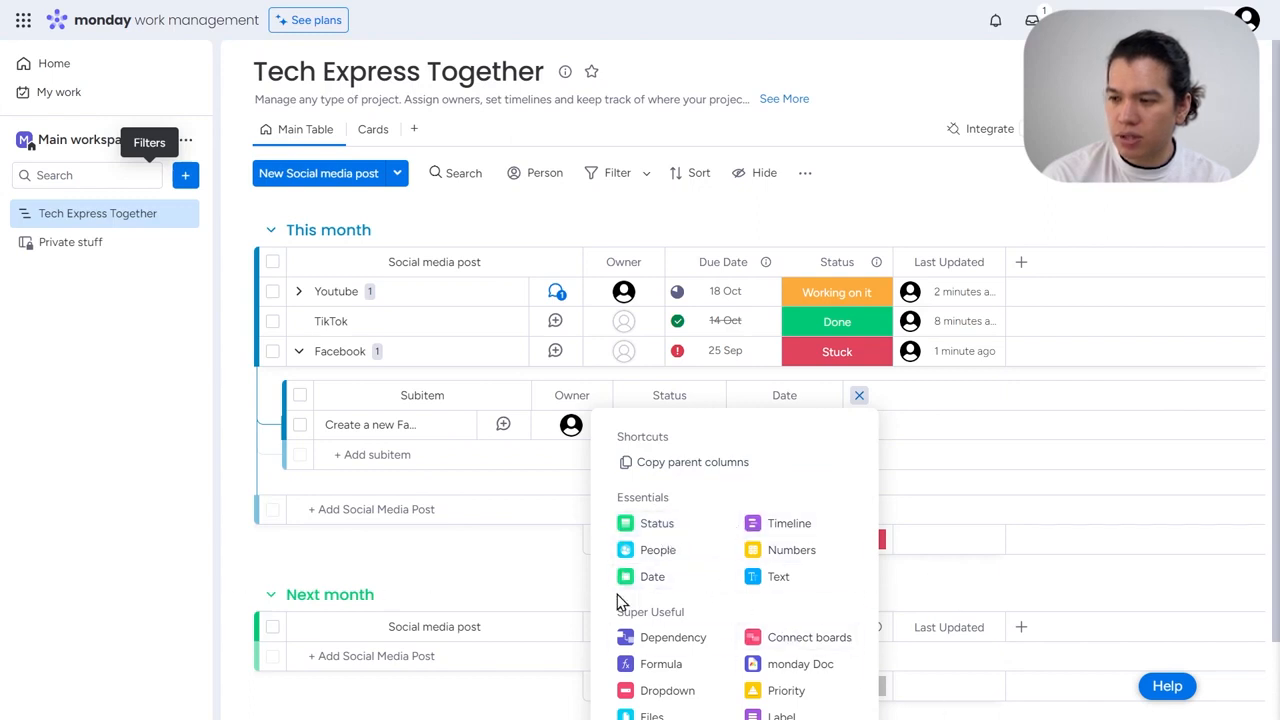
click(936, 455)
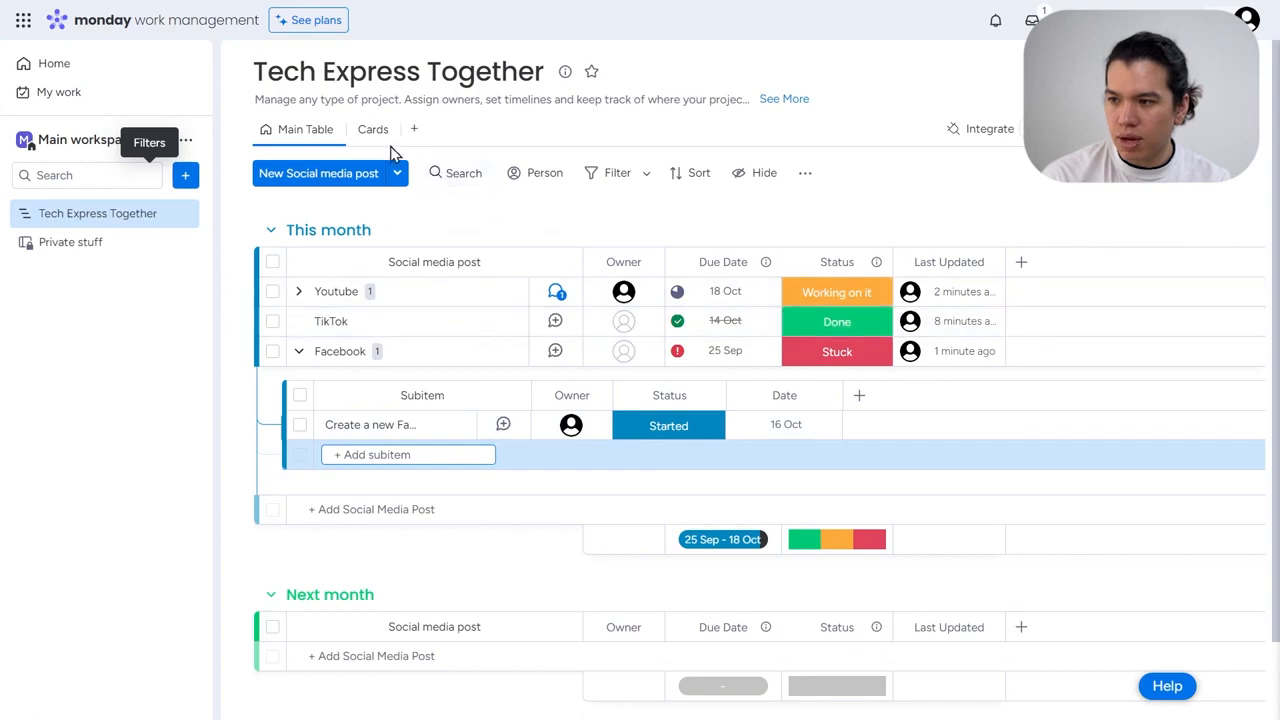
Step: Switch the board to the Cards view, look at the Facebook card's details and close them
click(368, 133)
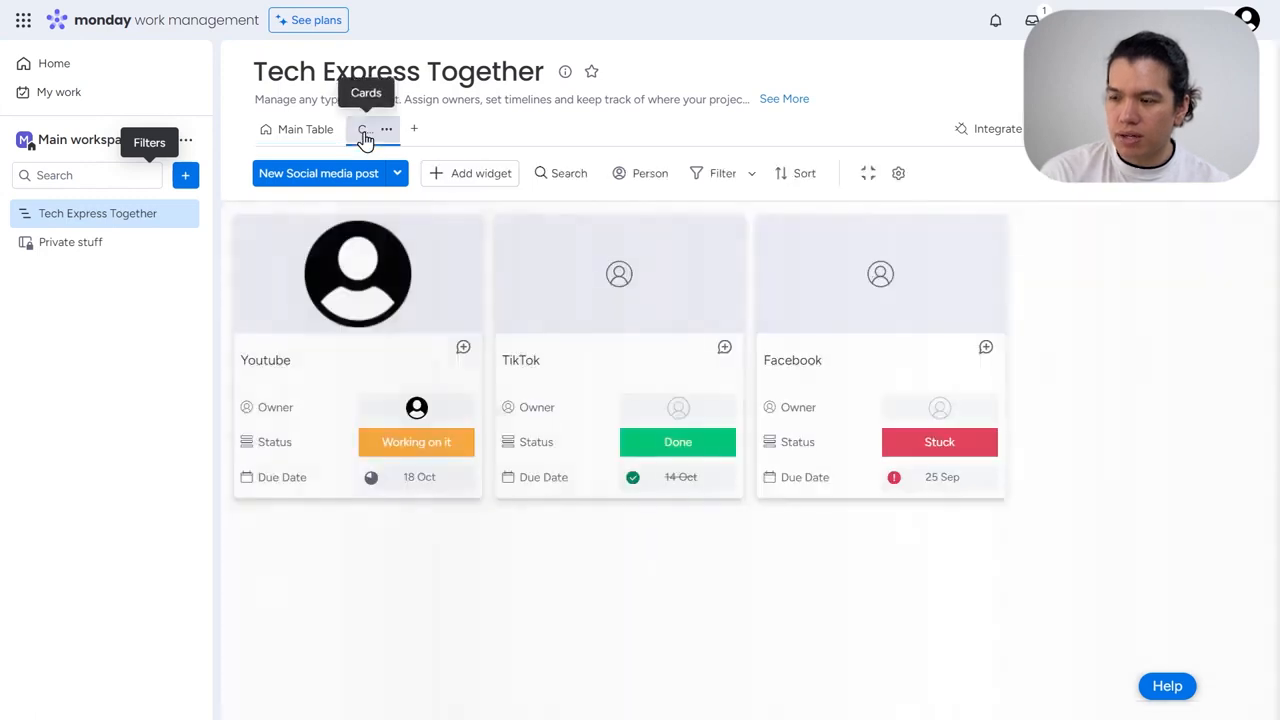
click(808, 308)
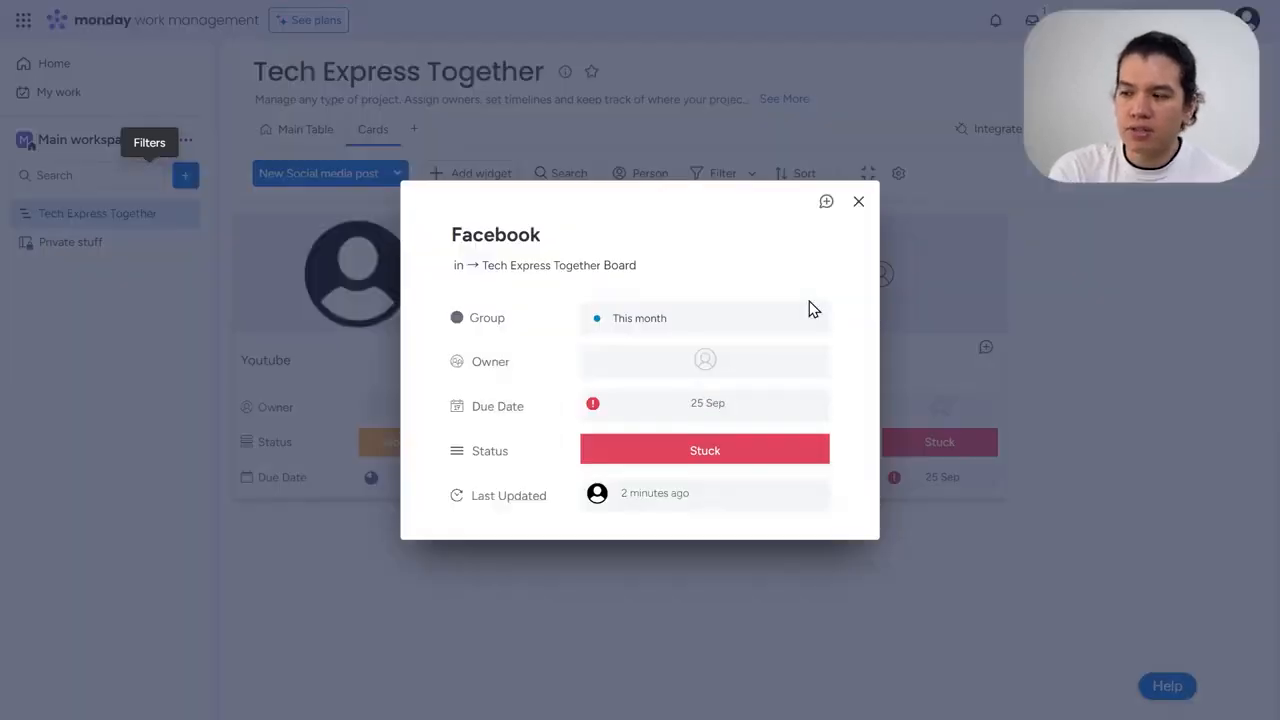
click(858, 202)
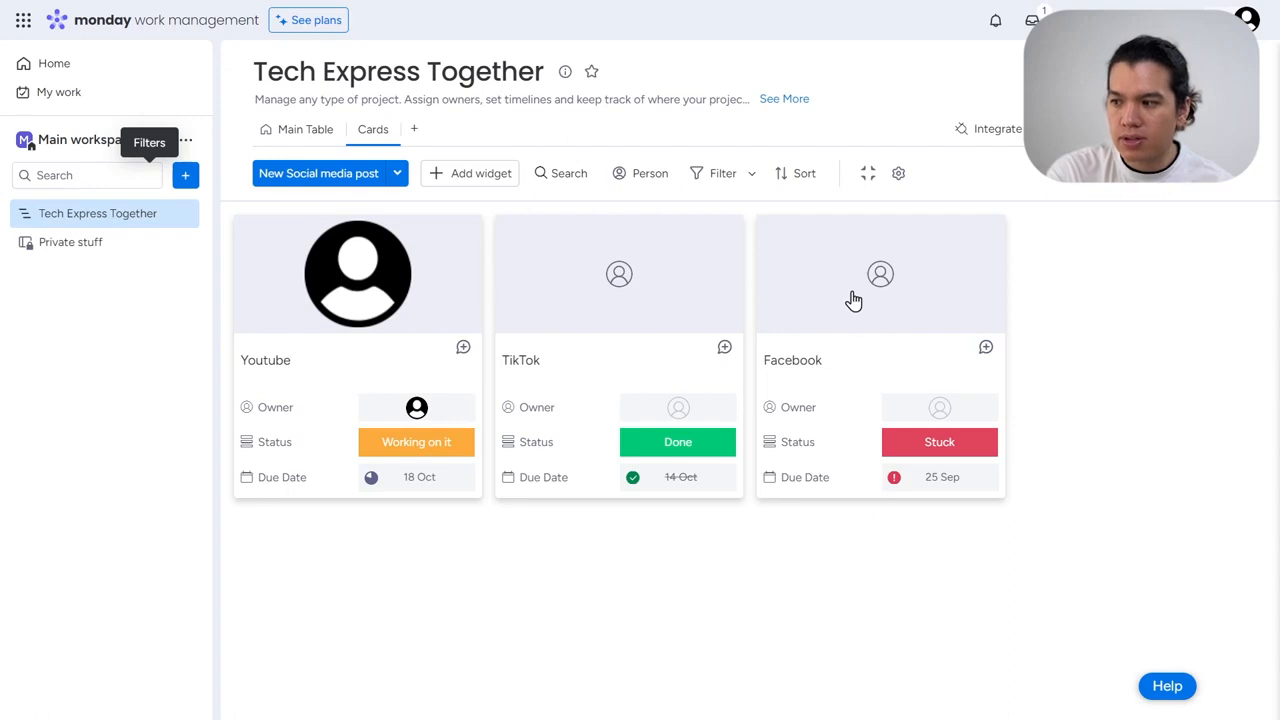
Step: Assign yourself as the owner of the Facebook card and set its status to Done
click(941, 408)
click(905, 519)
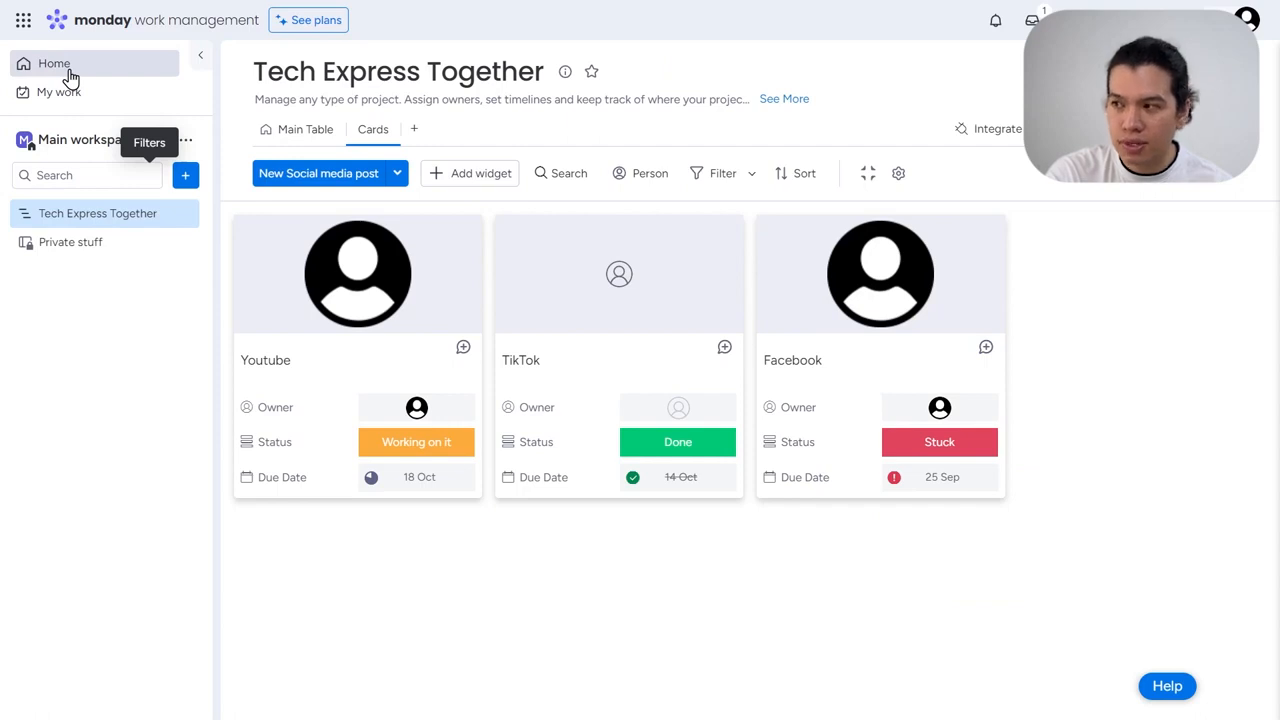
click(945, 460)
click(949, 497)
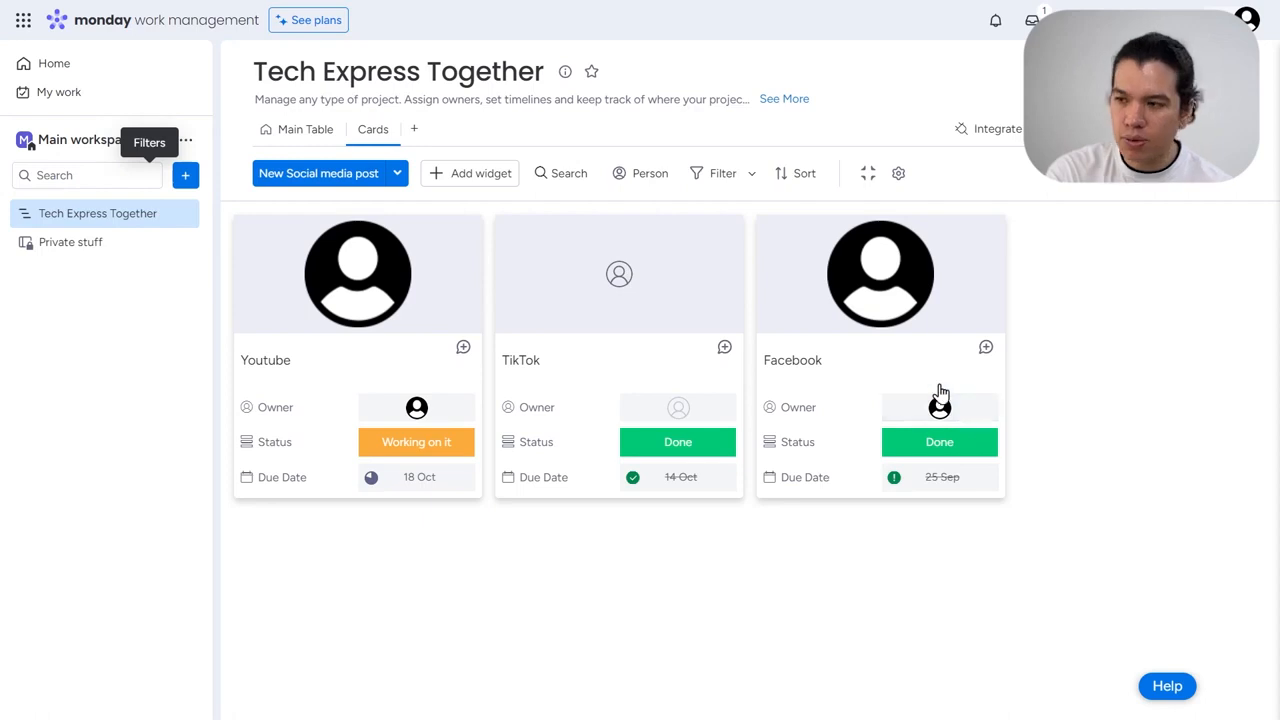
Step: Return to the Main Table view and examine the status summary of the This month group
click(300, 131)
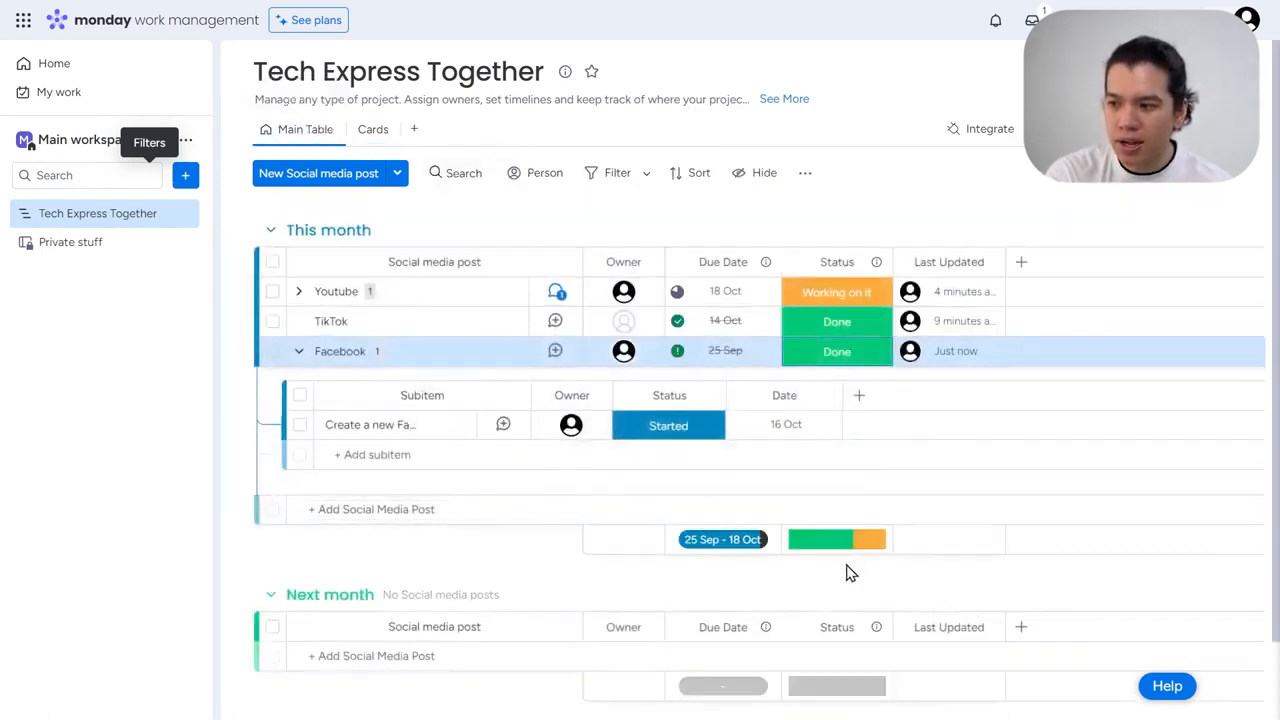
mouse_move(845, 541)
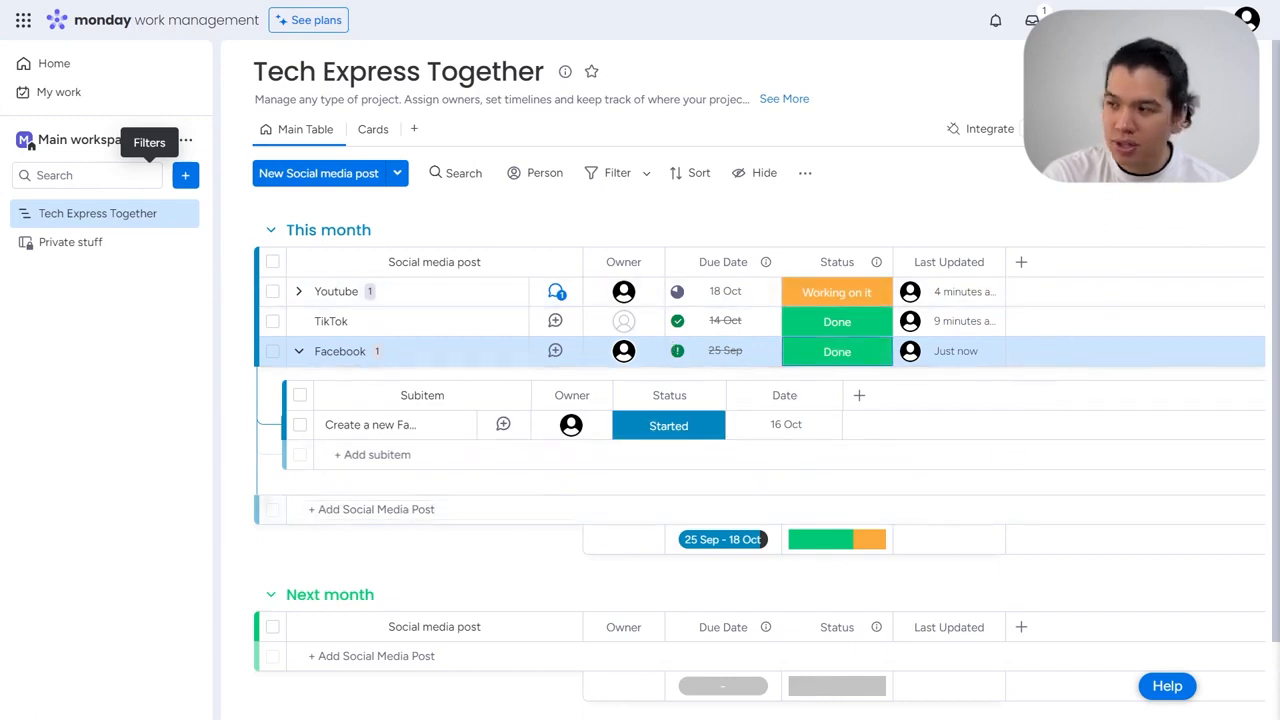
Step: Create a board automation from the basic template that assigns the creator as Owner when an item is created, and return to the board
click(1137, 129)
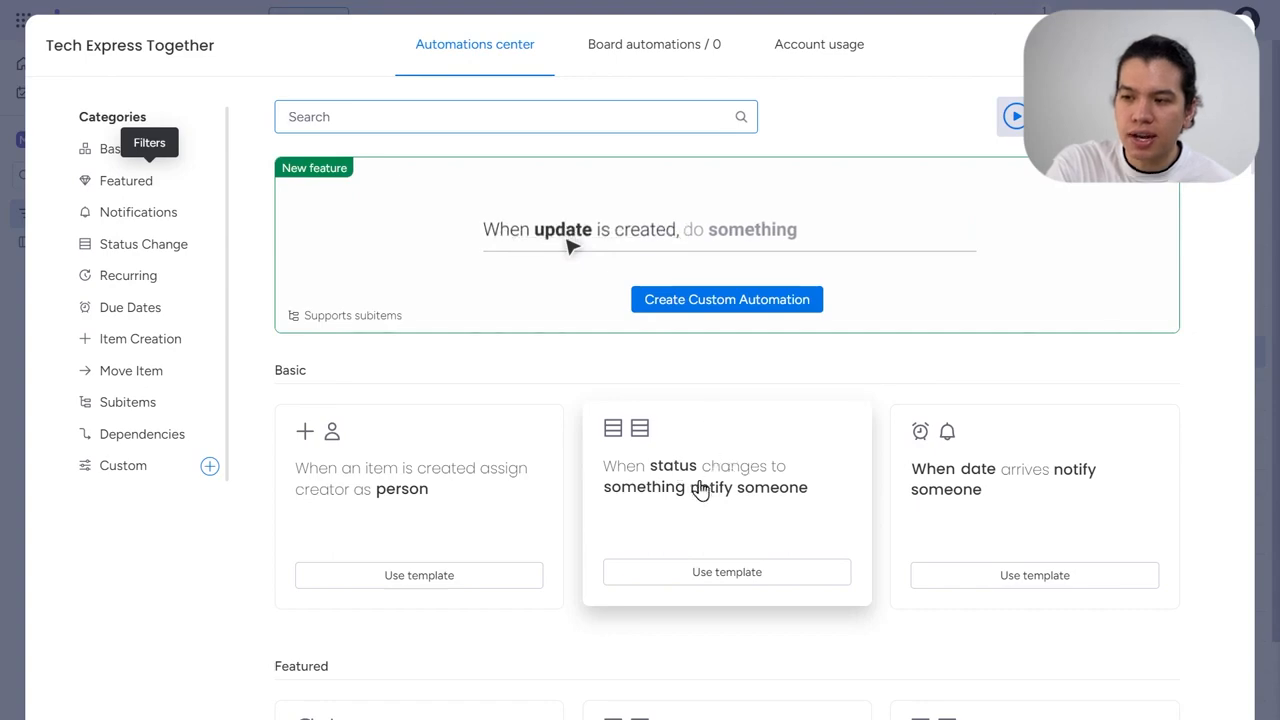
scroll(600, 530, down, 3)
scroll(450, 430, up, 3)
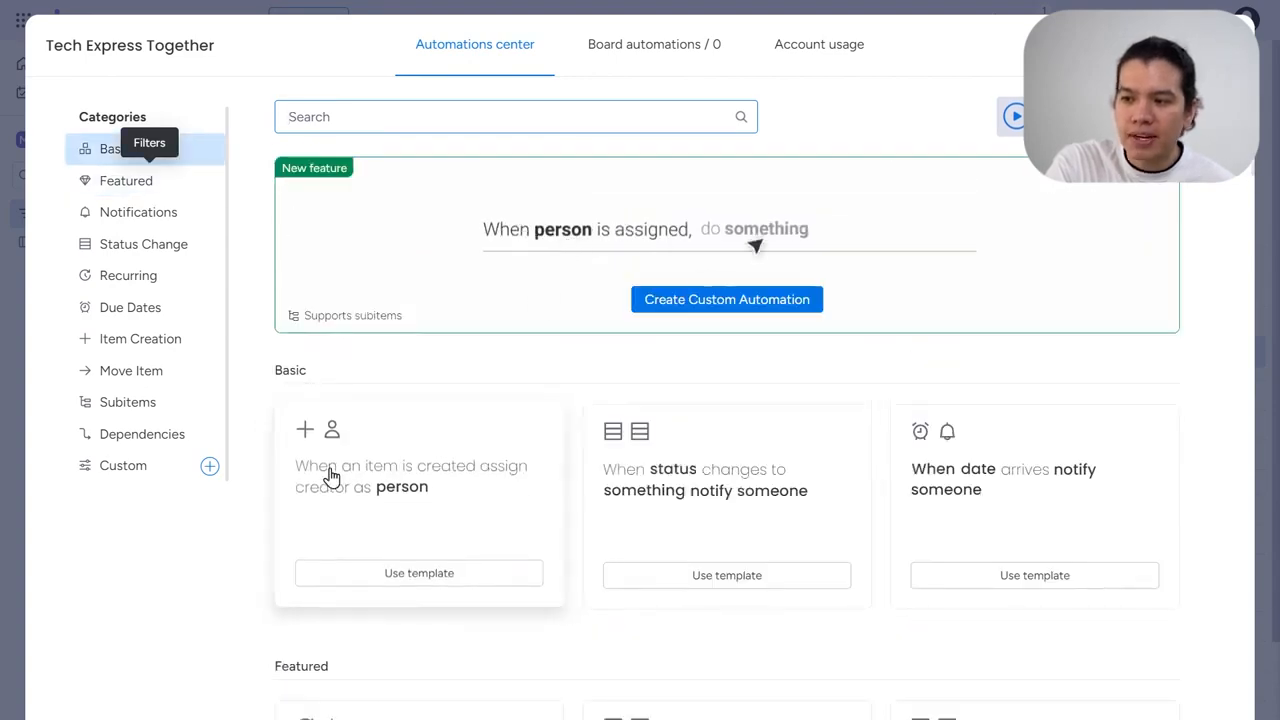
click(410, 571)
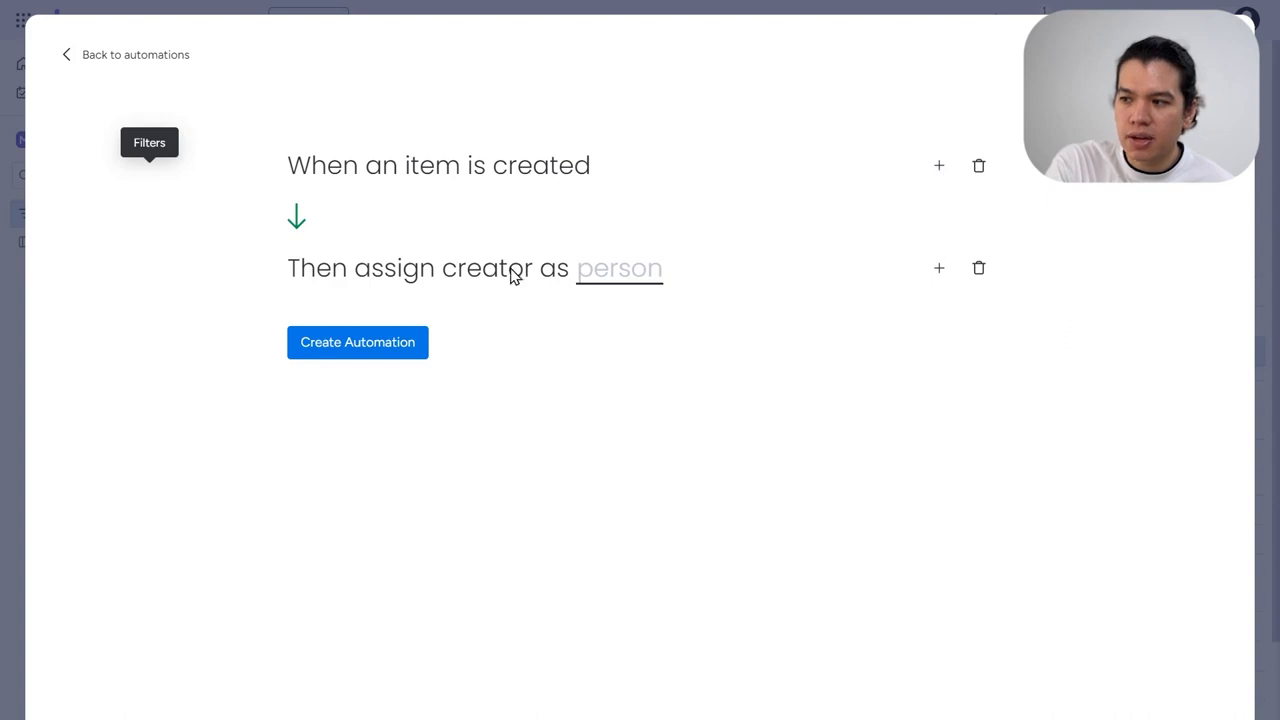
click(620, 272)
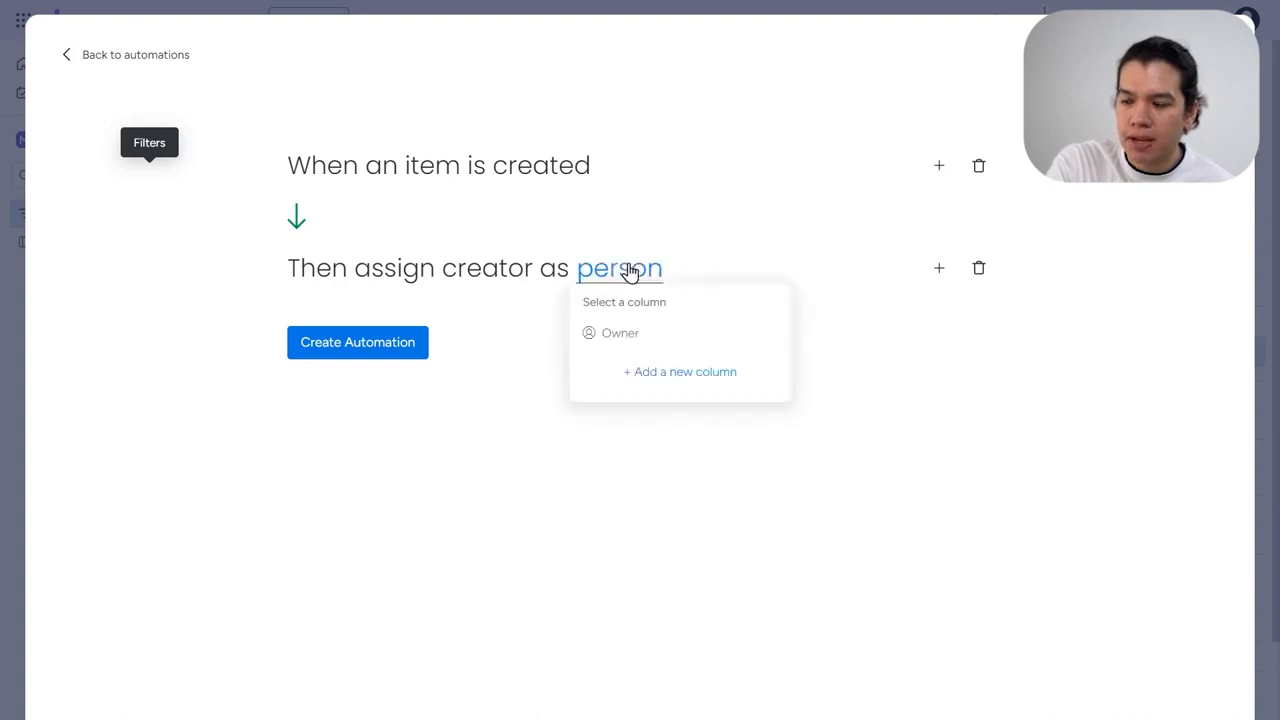
click(636, 341)
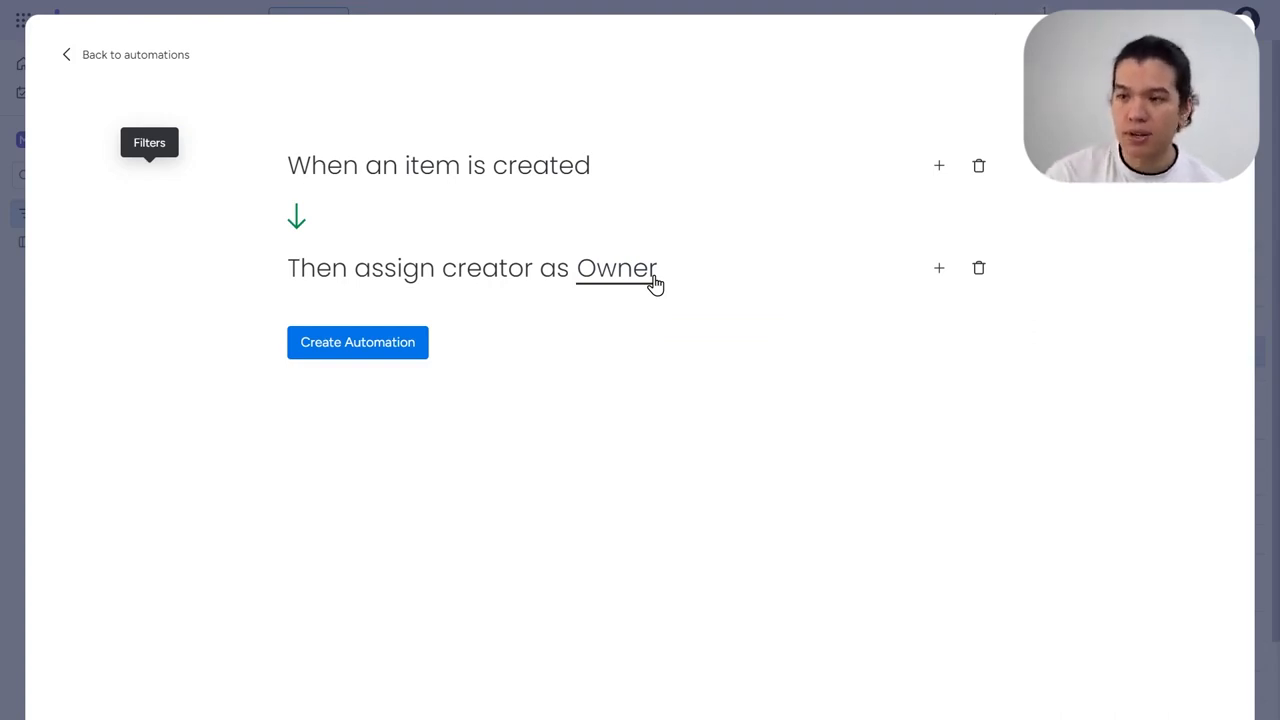
click(406, 343)
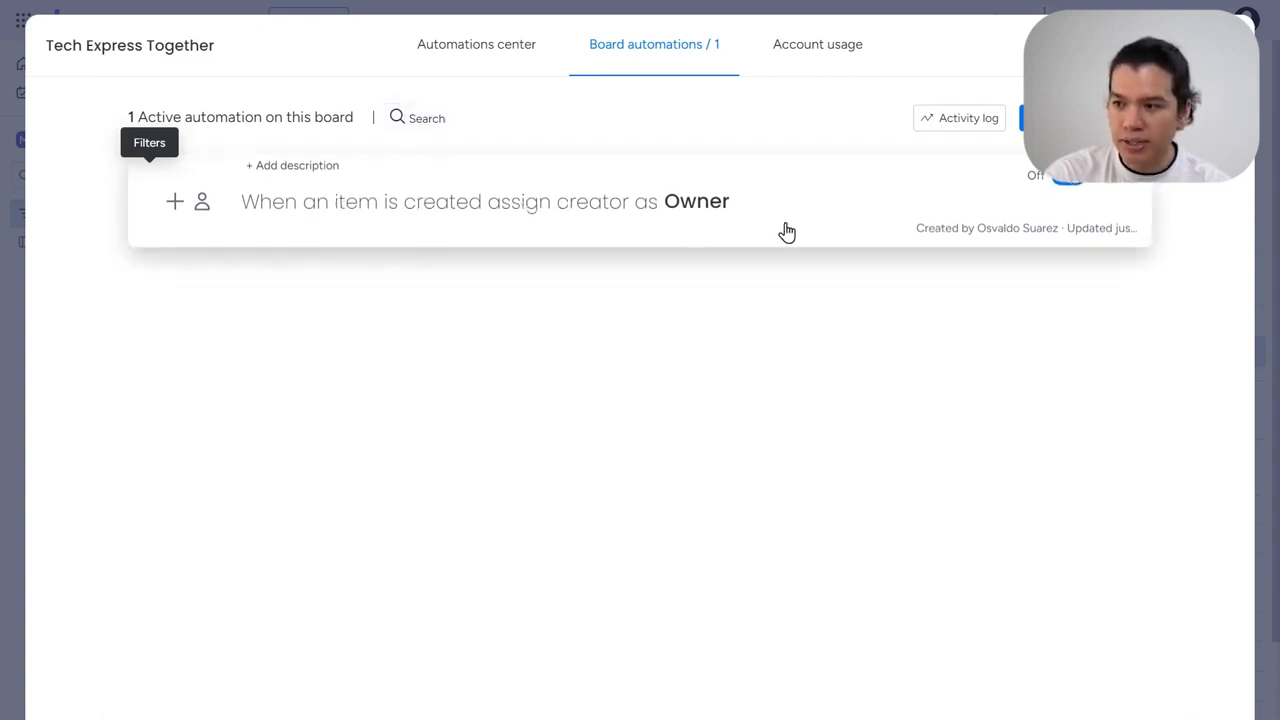
click(1228, 45)
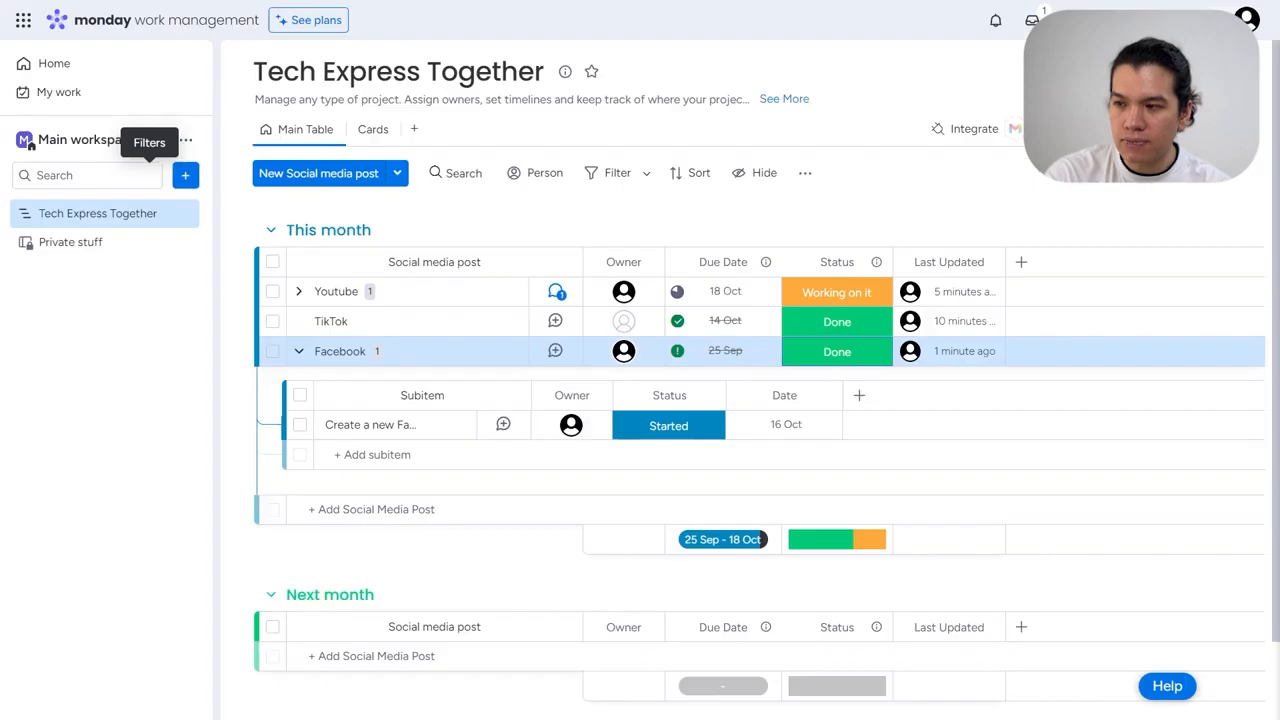
Step: Add a social media post named "Marketing your posts" to the This month group and check its owner
click(397, 173)
click(398, 173)
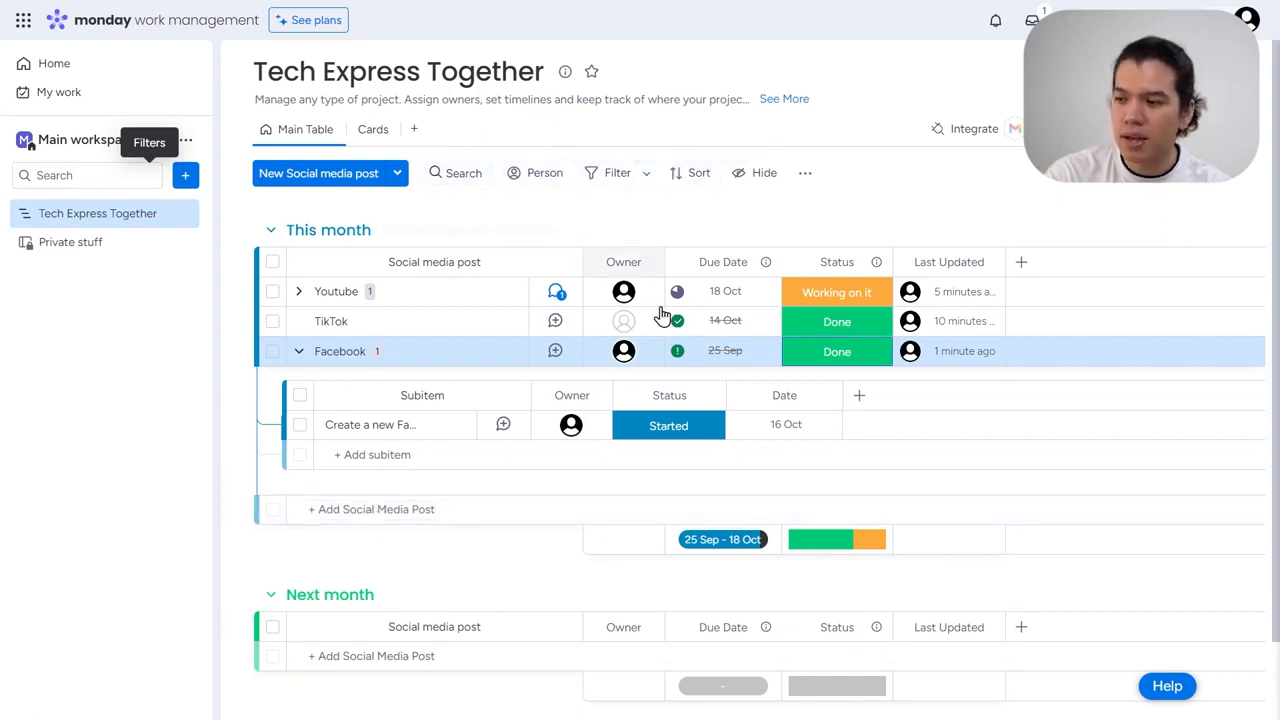
click(437, 510)
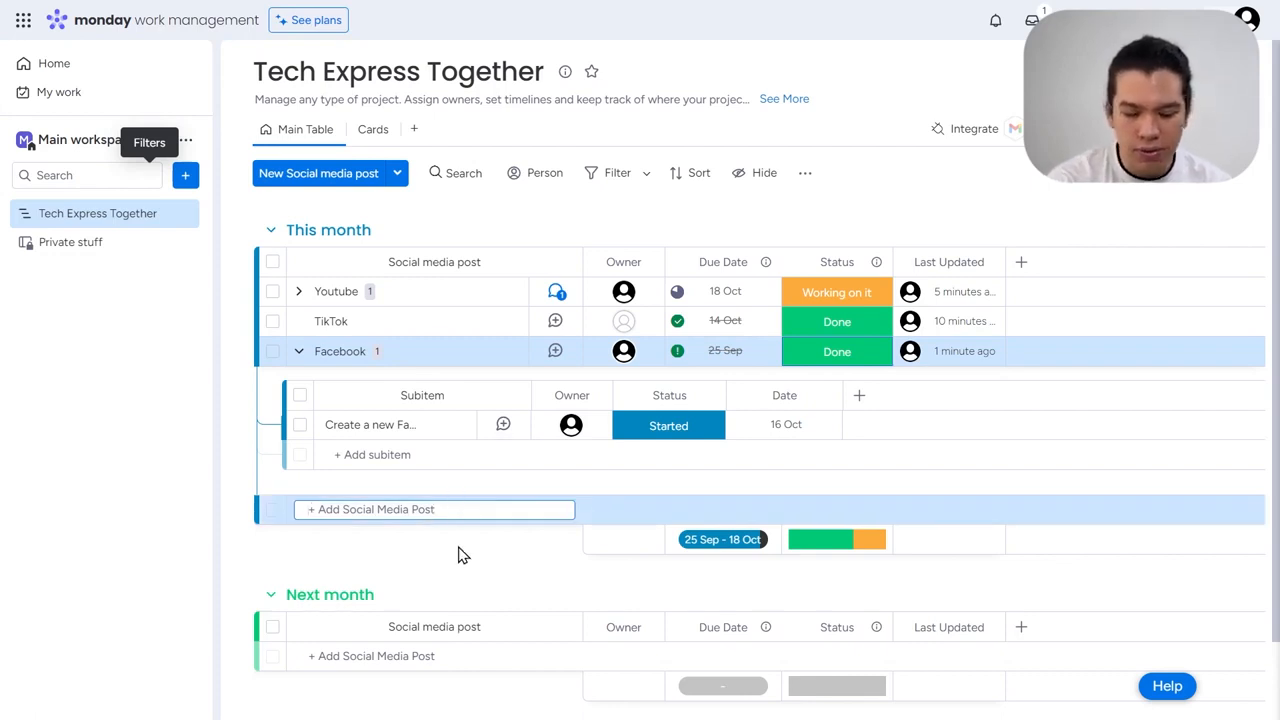
text(aDSD)
key(BackSpace)
key(BackSpace)
key(BackSpace)
key(BackSpace)
text(Ma)
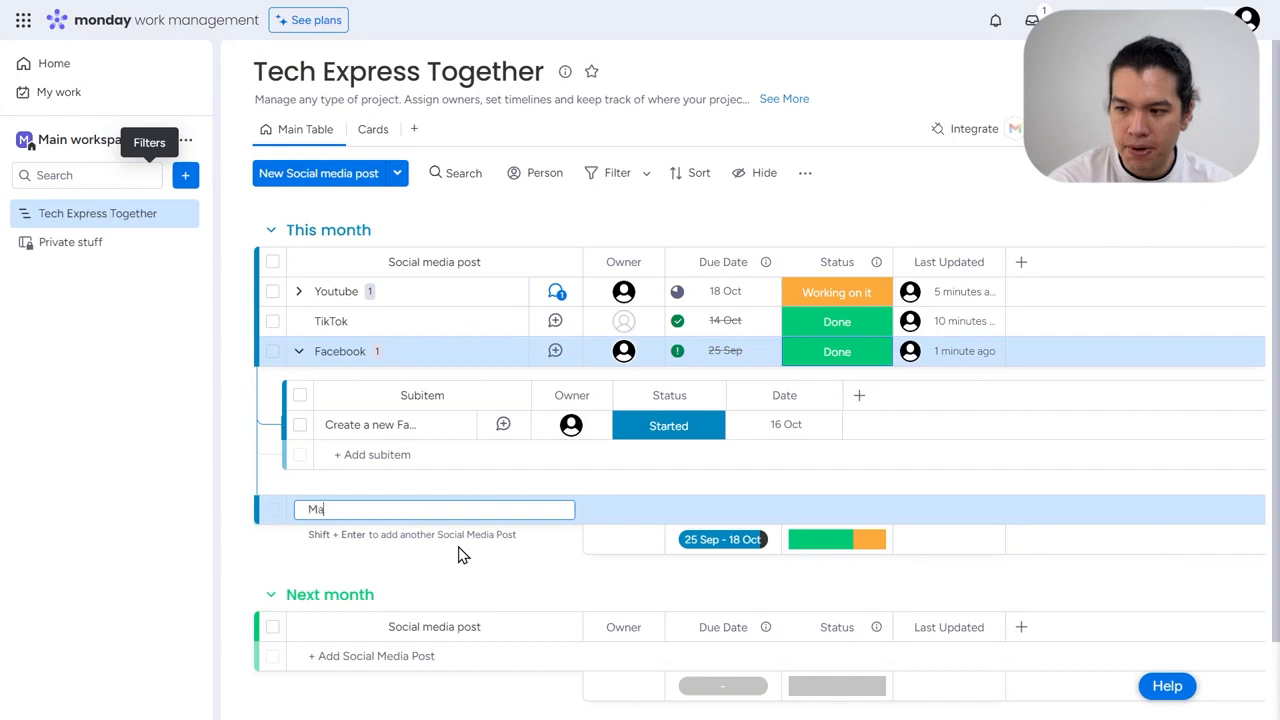
text(rketing your post)
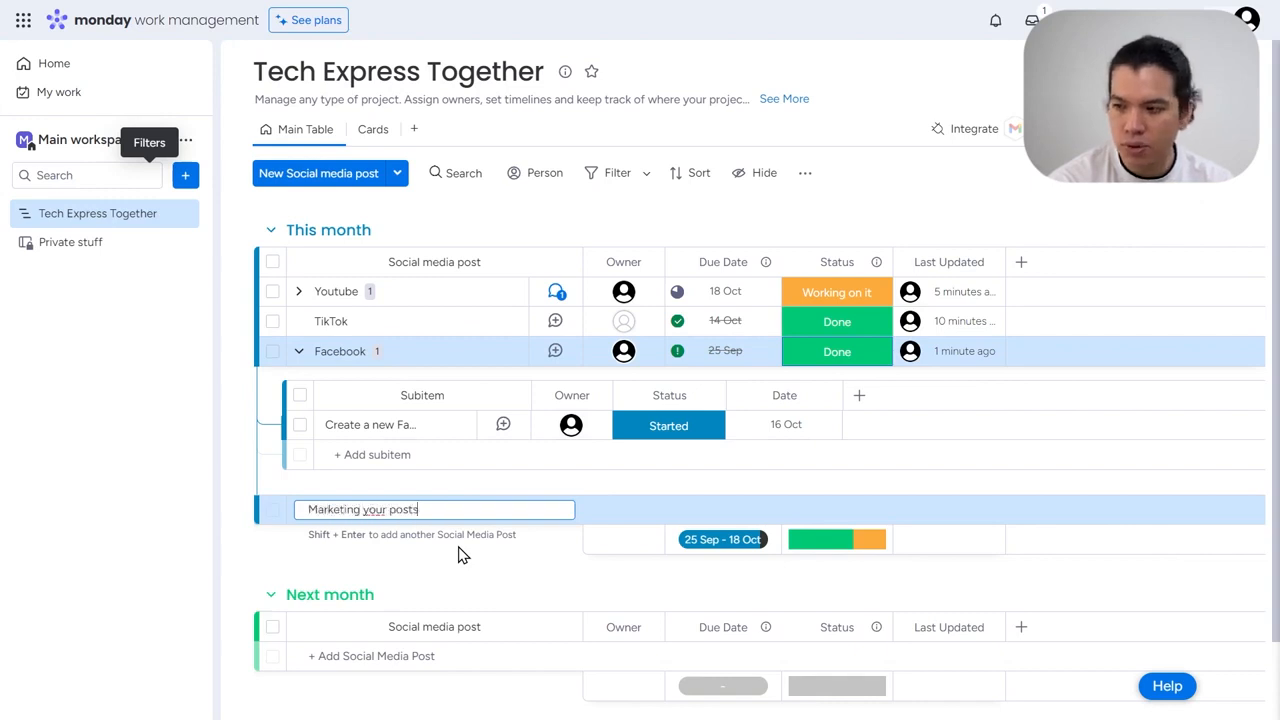
text(s)
key(Return)
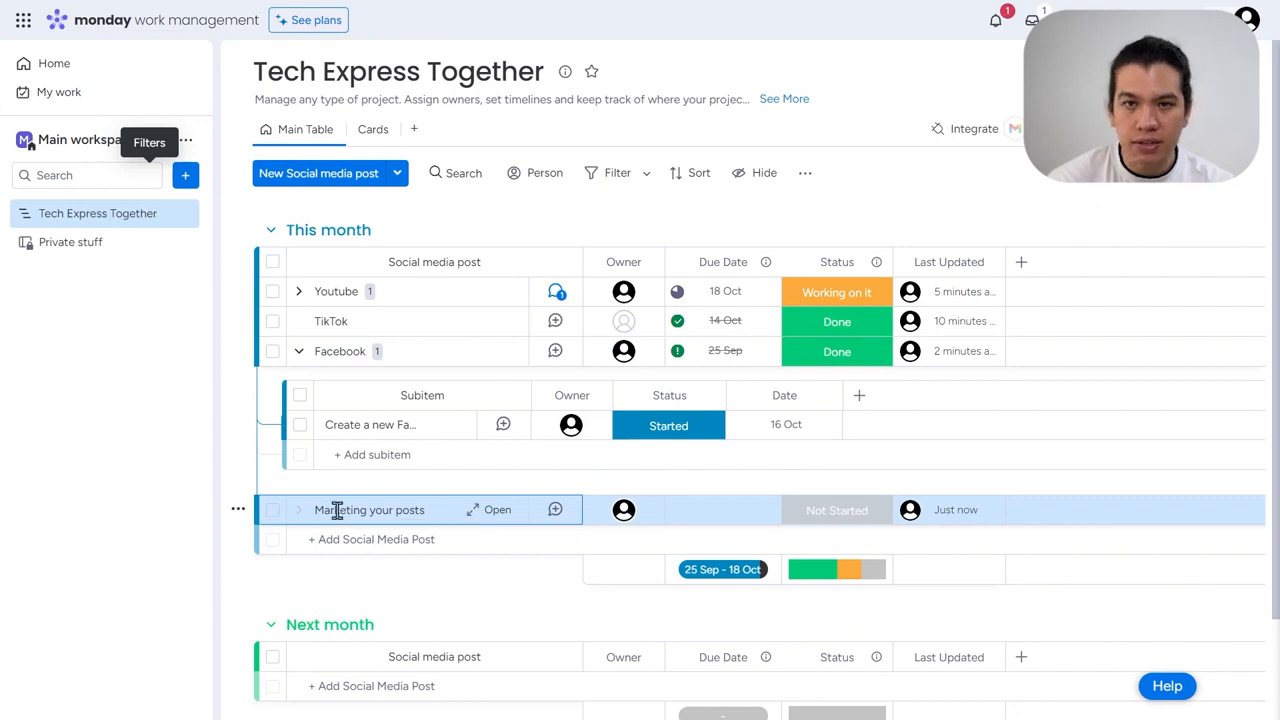
mouse_move(625, 515)
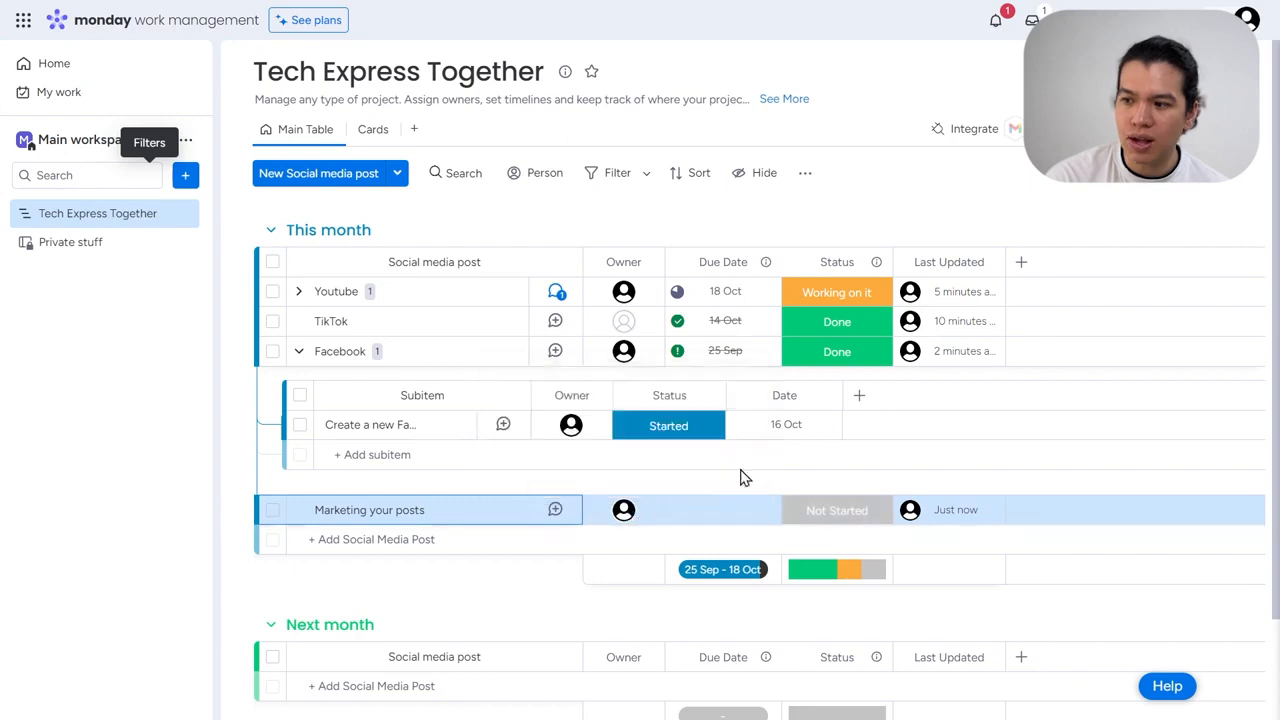
Step: Review the board's active automation and the Due Dates automation templates without using any, and return to the board
click(1150, 129)
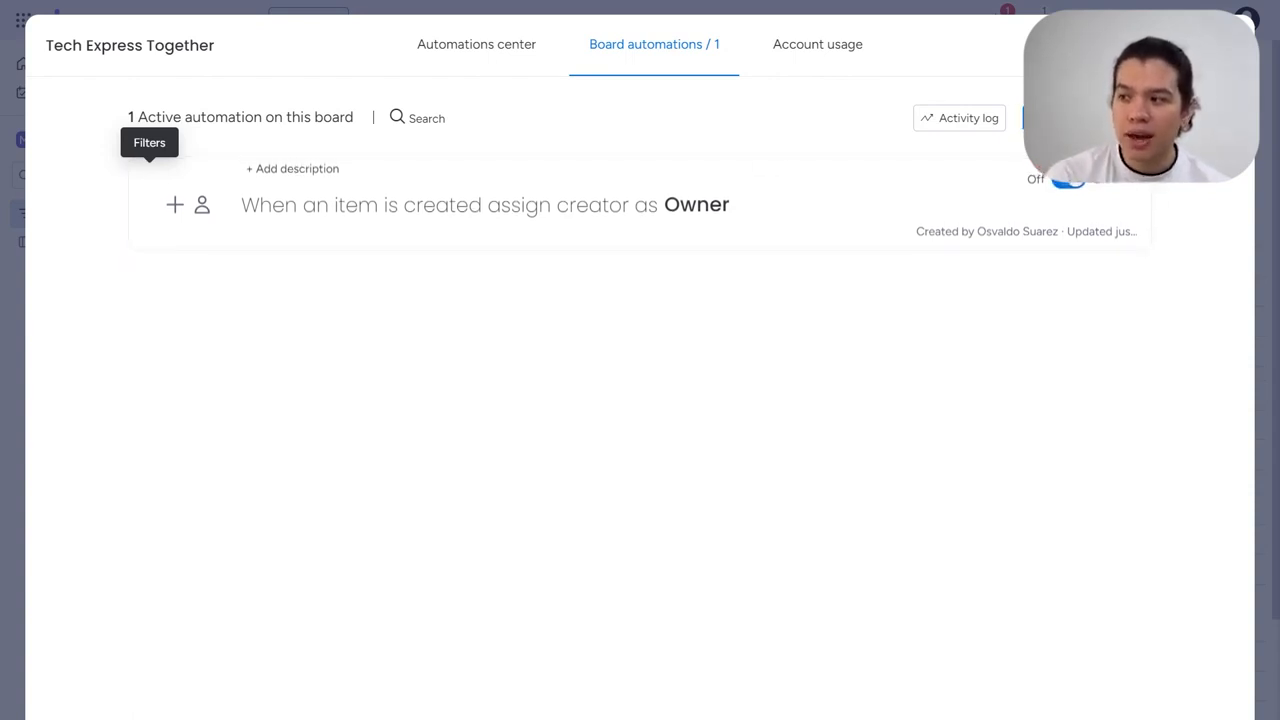
click(1084, 118)
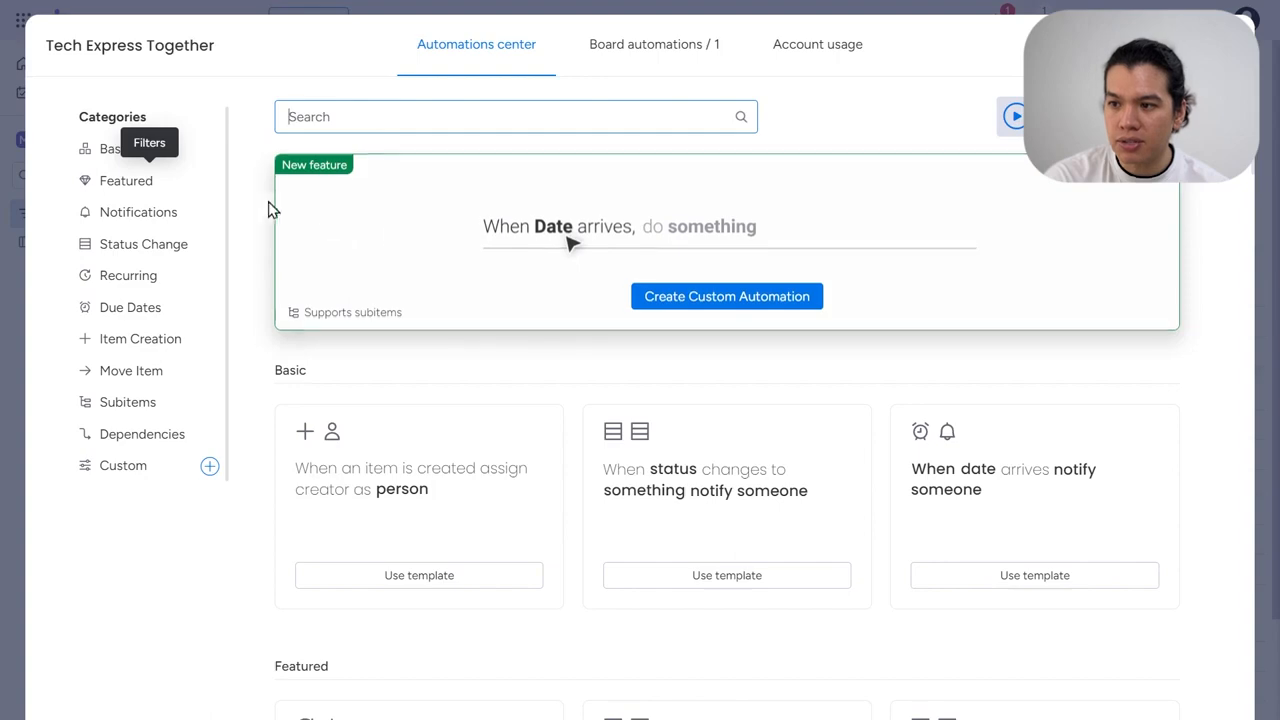
click(172, 306)
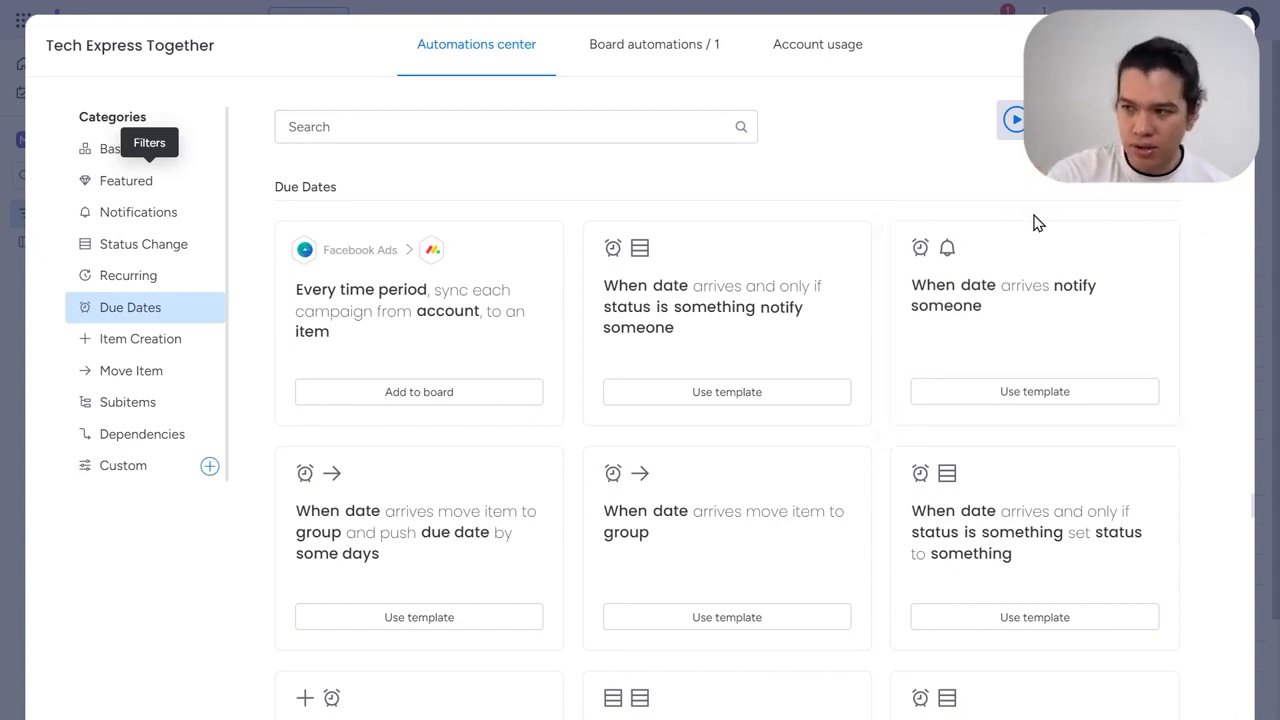
click(1226, 45)
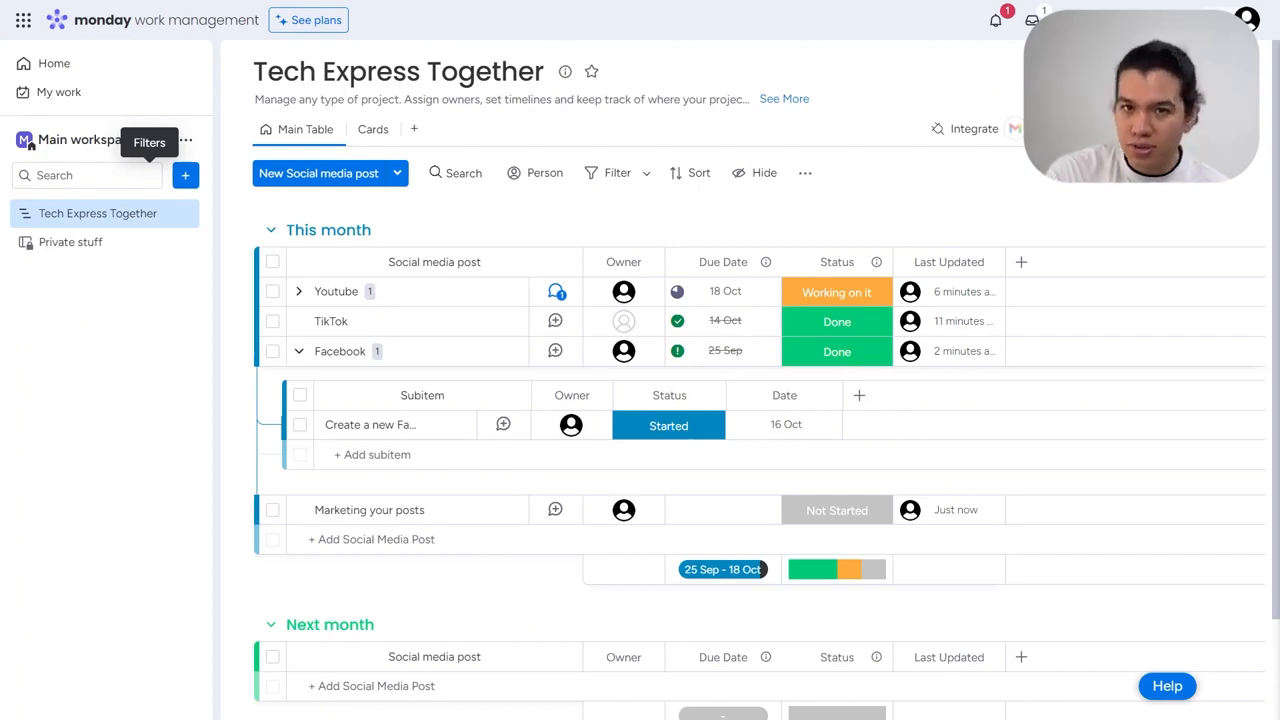
Step: Choose the Gmail integration template "Every time period, send an email to someone" for the board
click(978, 135)
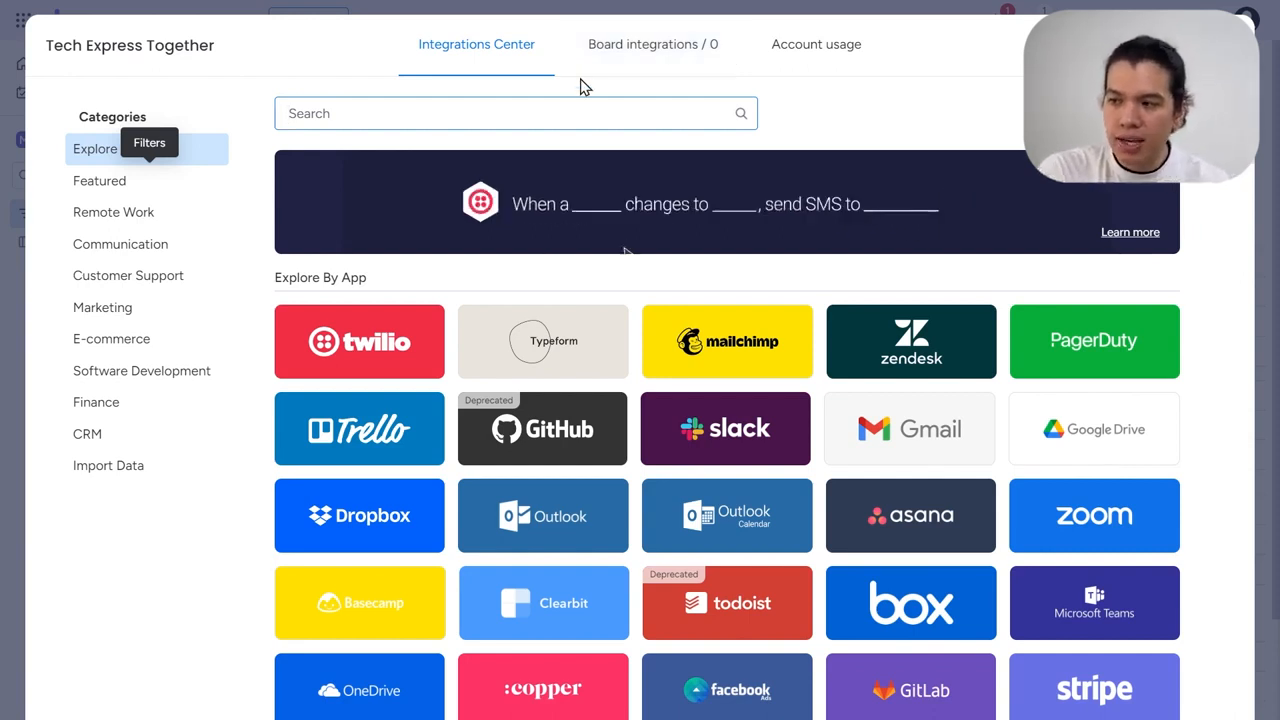
click(919, 433)
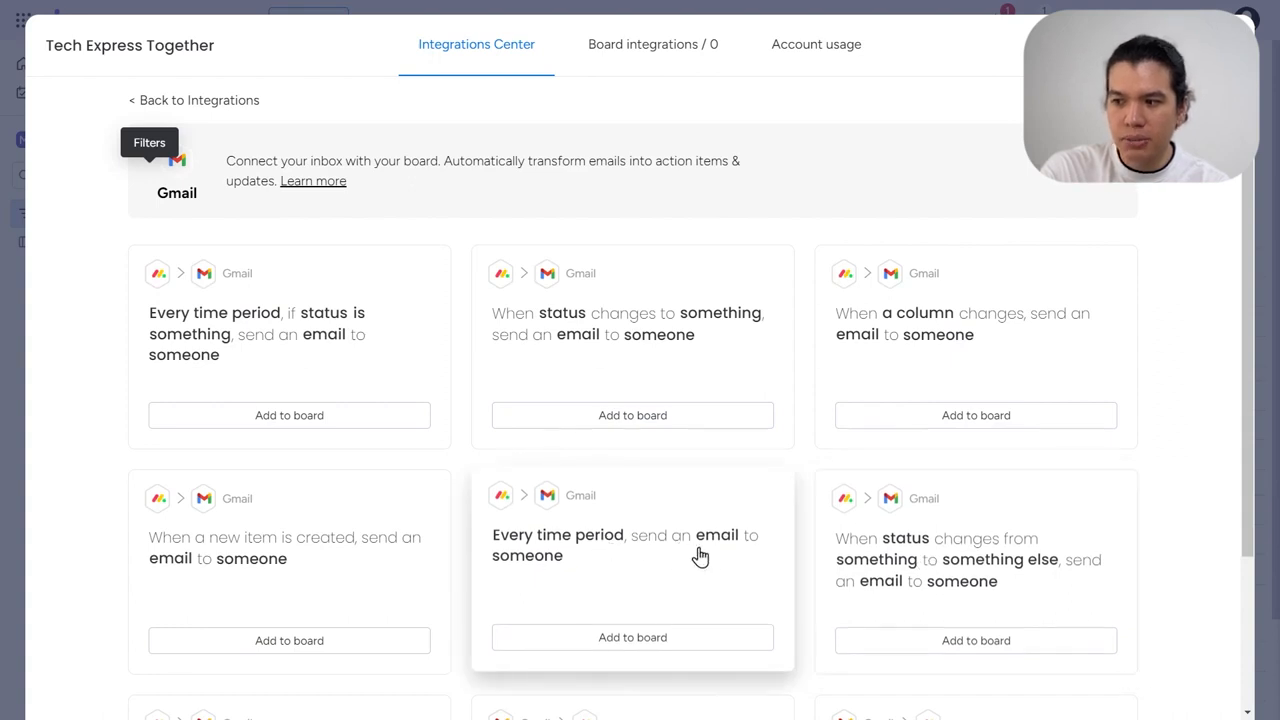
scroll(700, 557, down, 2)
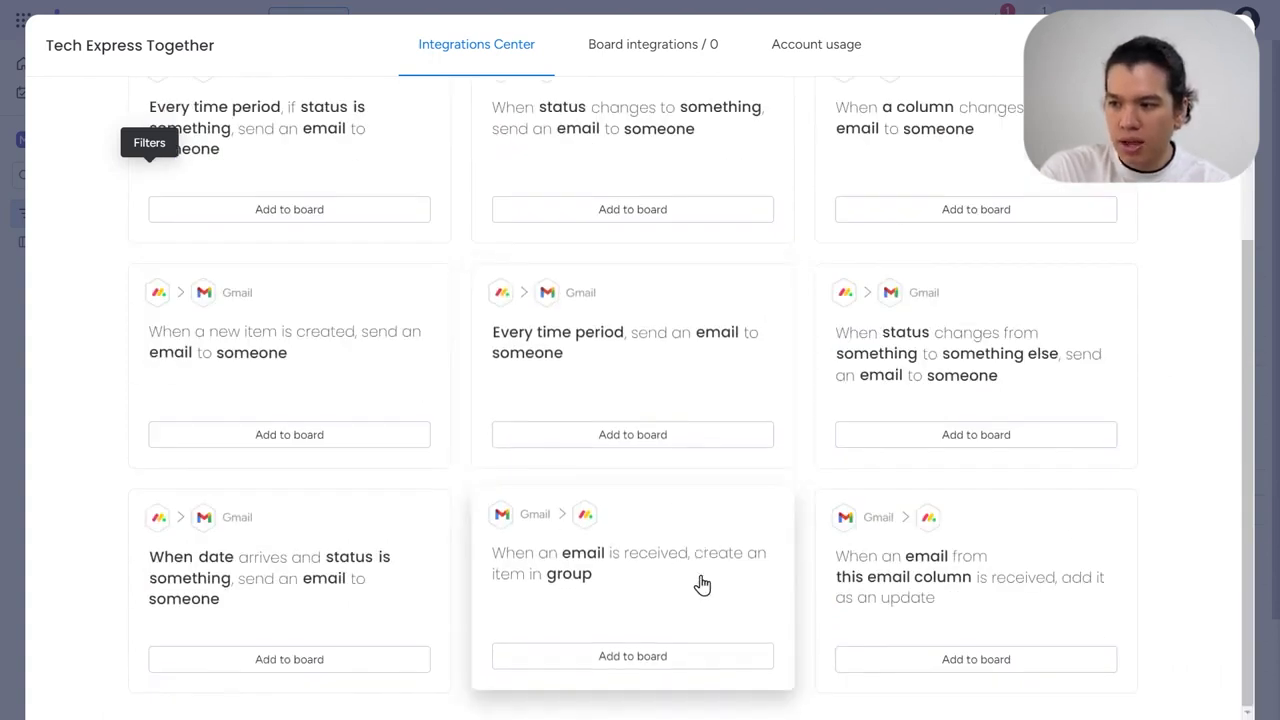
click(626, 437)
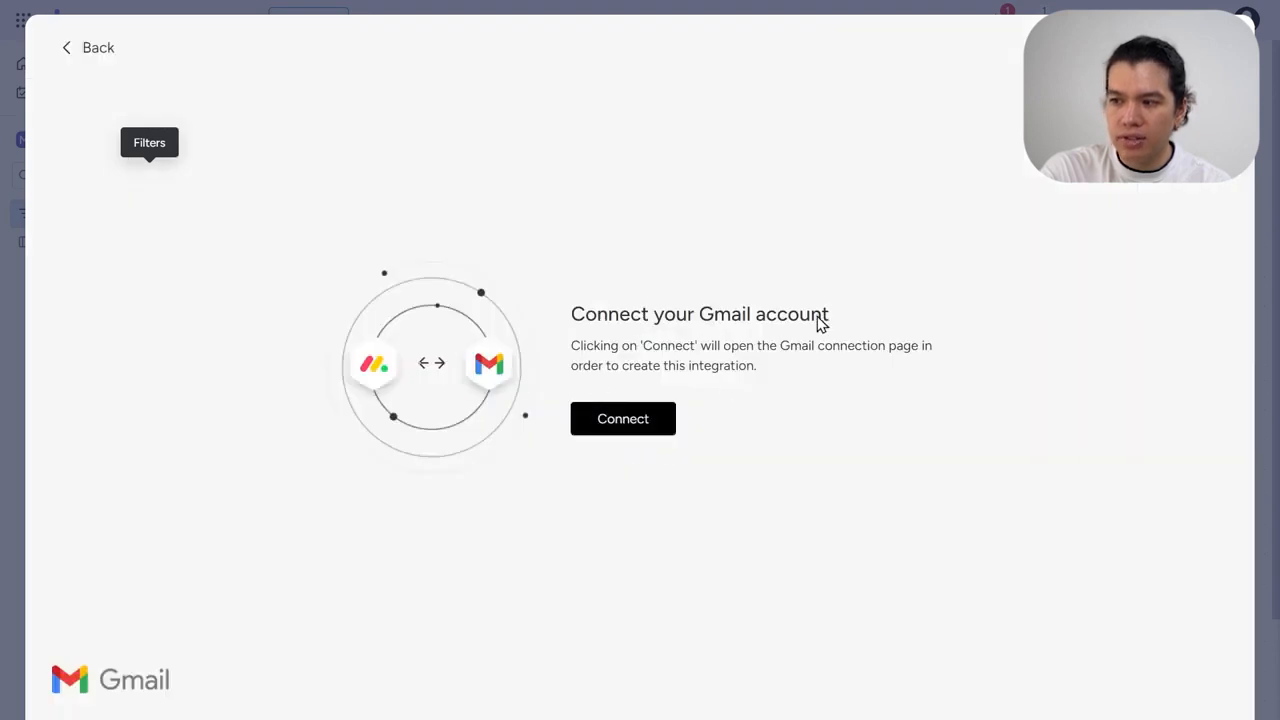
Step: Connect a Gmail account to monday.com and allow the requested access to its emails and drafts
click(648, 420)
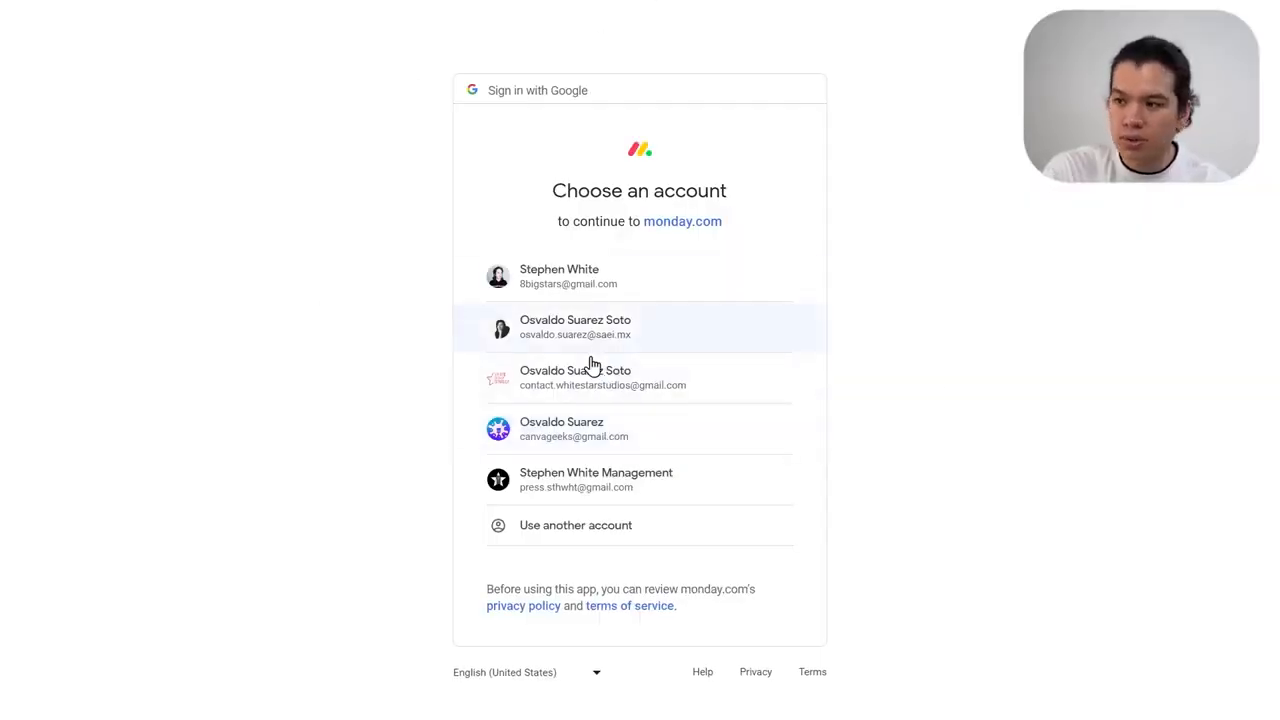
click(594, 434)
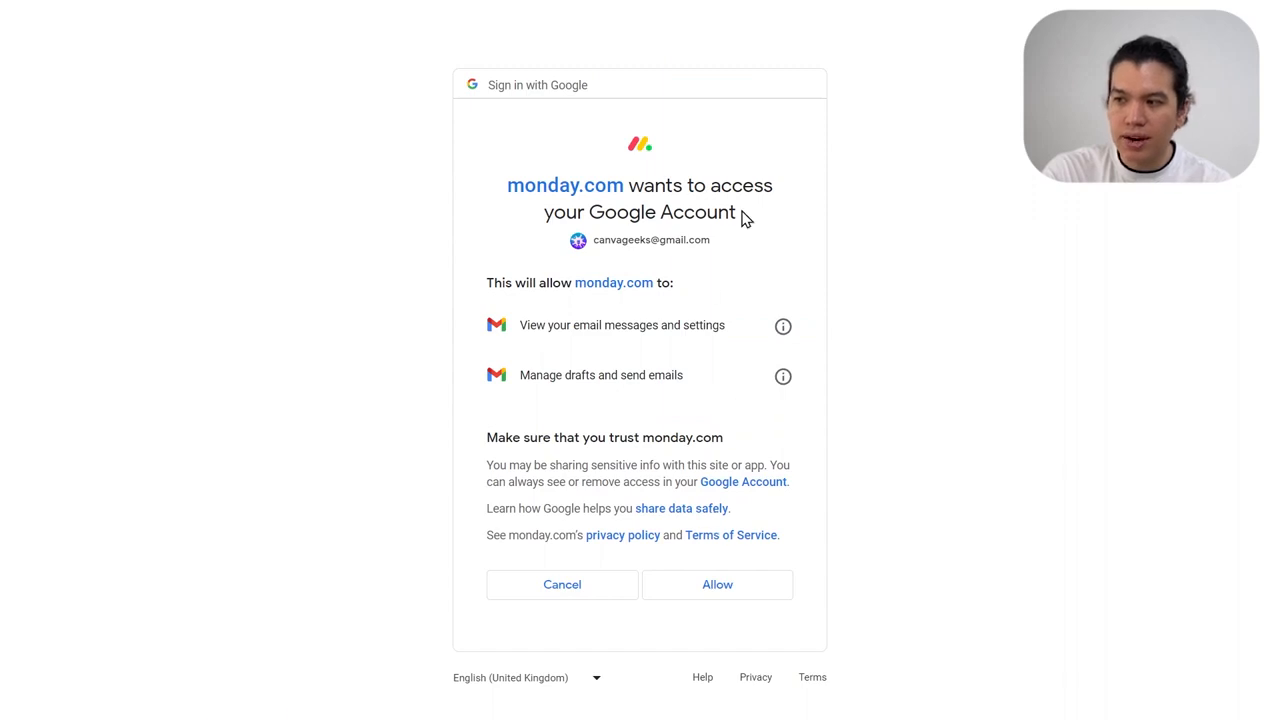
drag(590, 212, 729, 212)
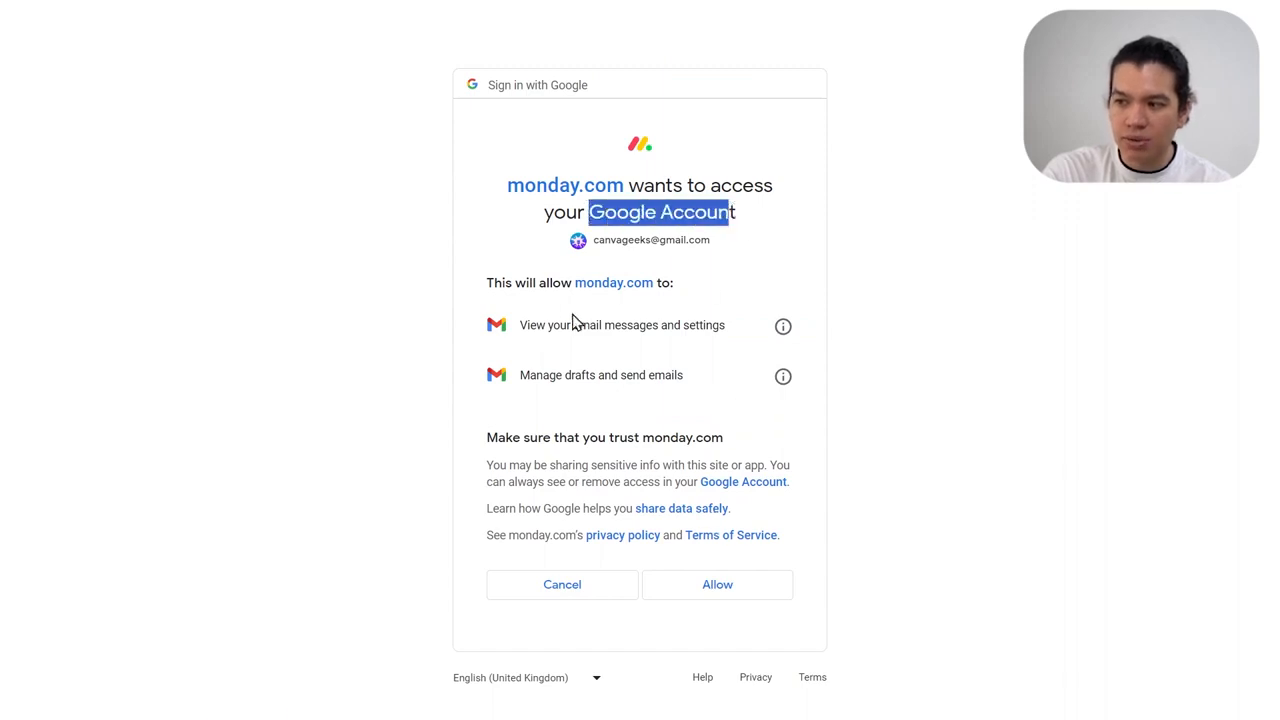
click(706, 586)
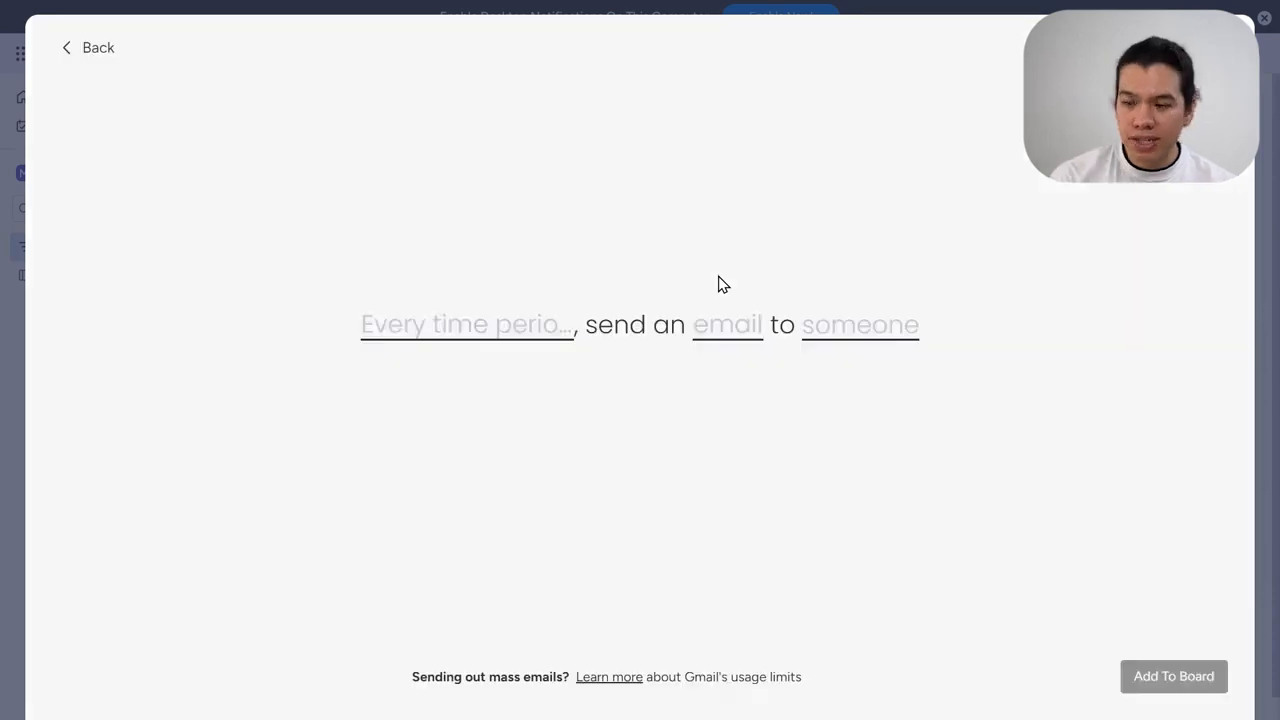
Step: Set the integration's time period to weekly, every 1 week on Monday at 10 AM
click(498, 336)
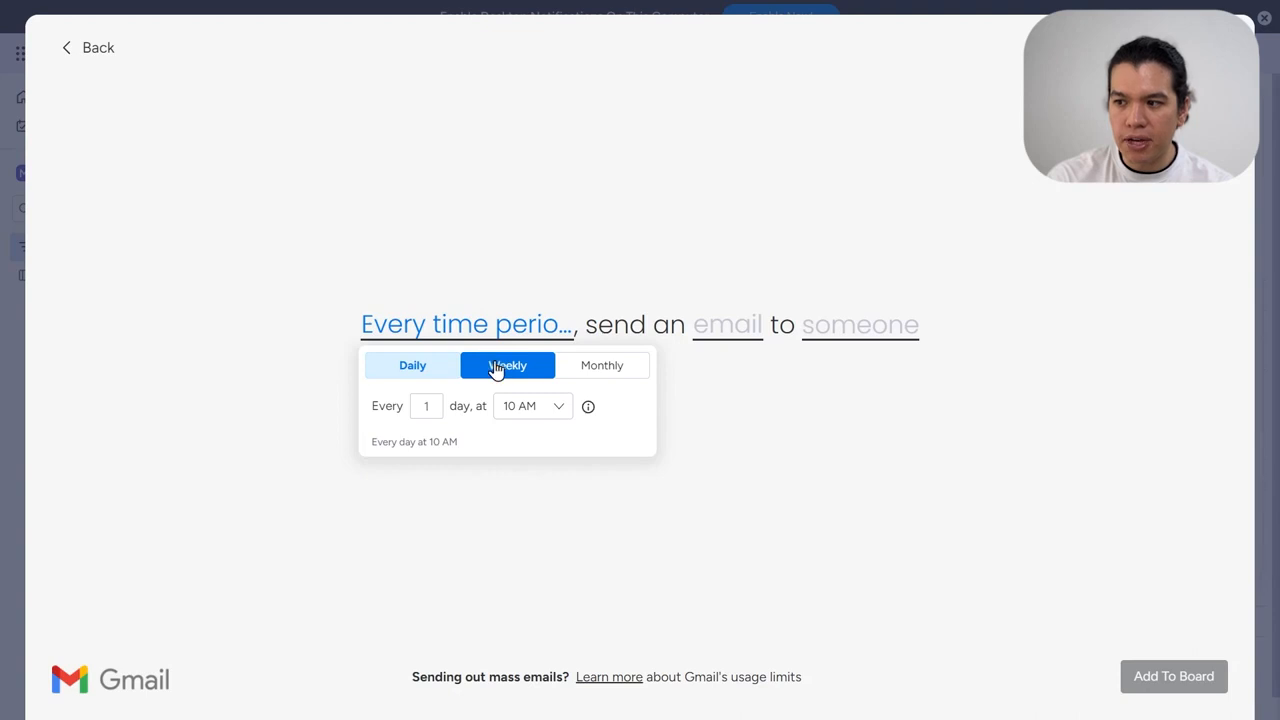
click(496, 367)
click(392, 408)
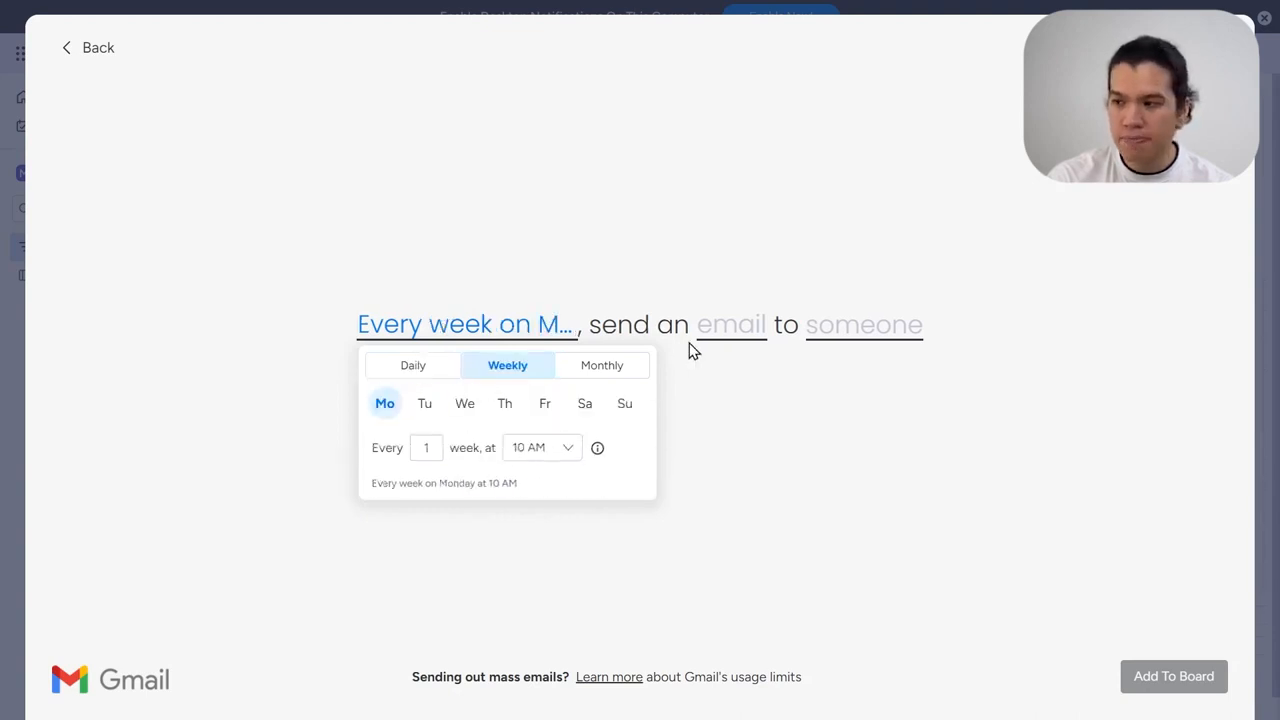
Step: Write the email with subject "Quick reminder" and body "This is just a reminder to let you know that the due date is on Oct 30th"
click(732, 337)
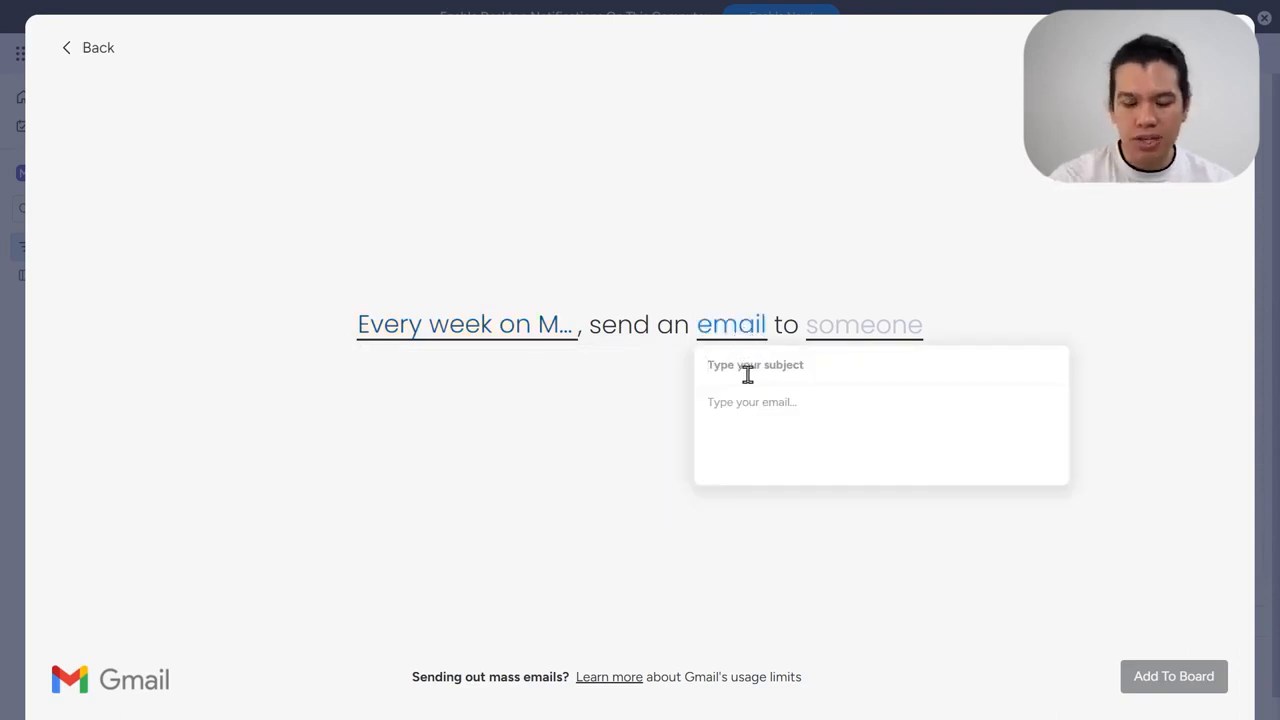
text(Quick reminder)
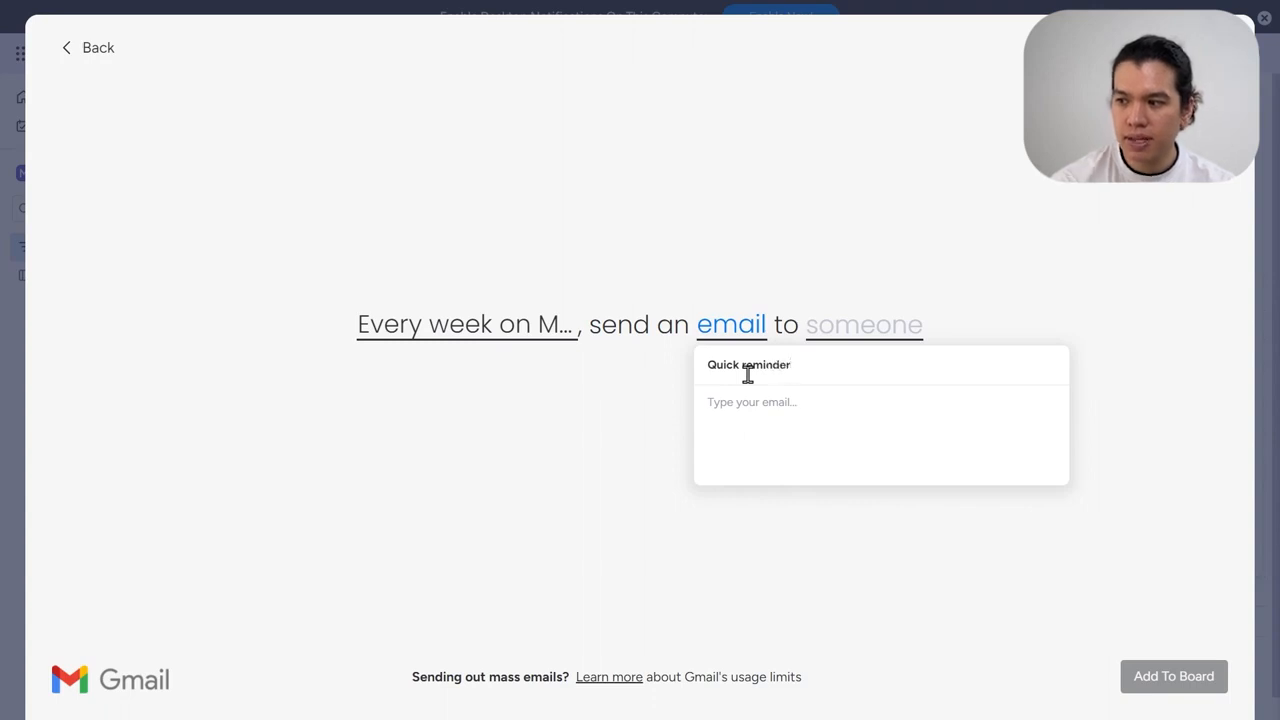
text(Thi si)
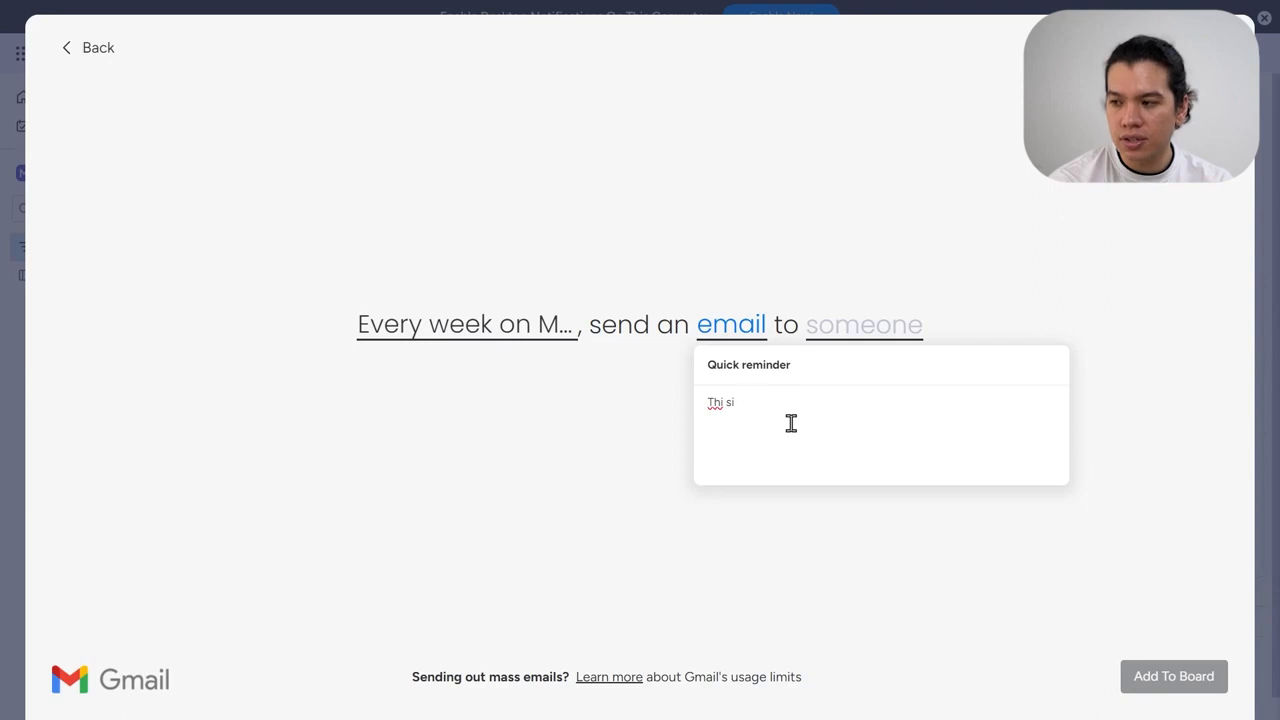
key(BackSpace)
key(BackSpace)
key(BackSpace)
text(s is just a reminder to let you know that the due date is on Oct)
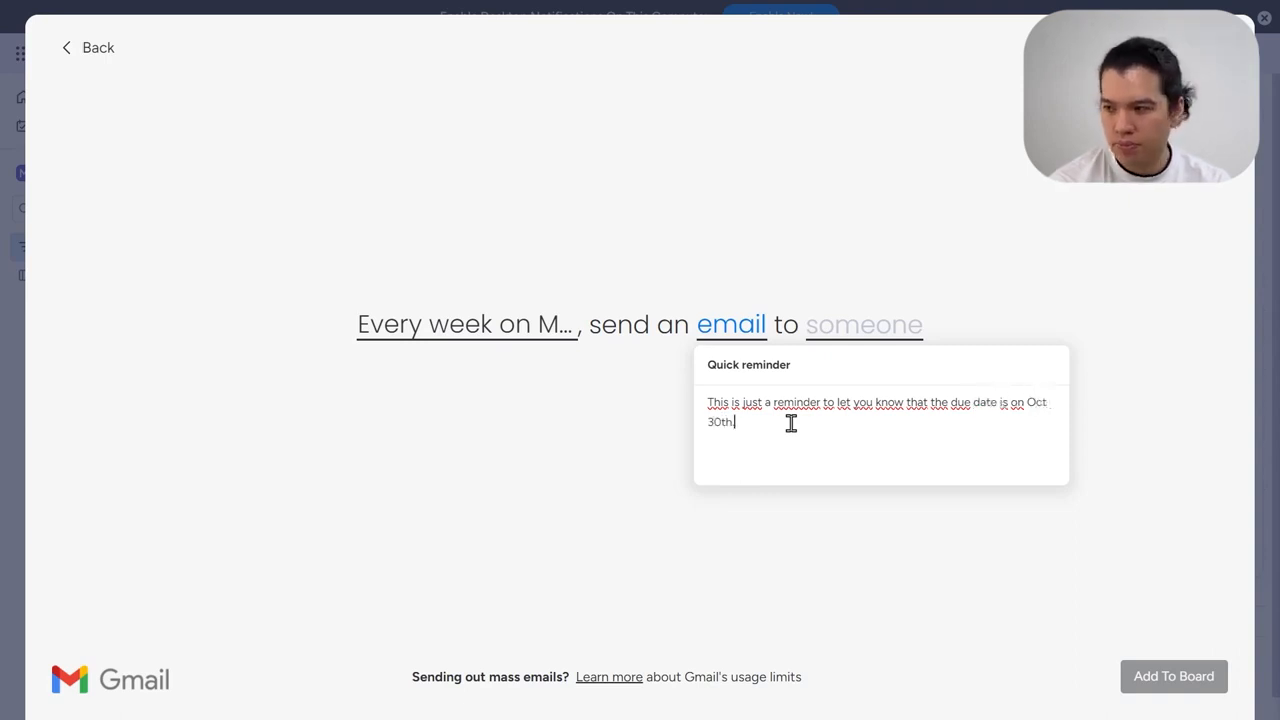
Step: Look through the recipient options, choose Me as the email's recipient, and add the Gmail integration to the board
click(879, 332)
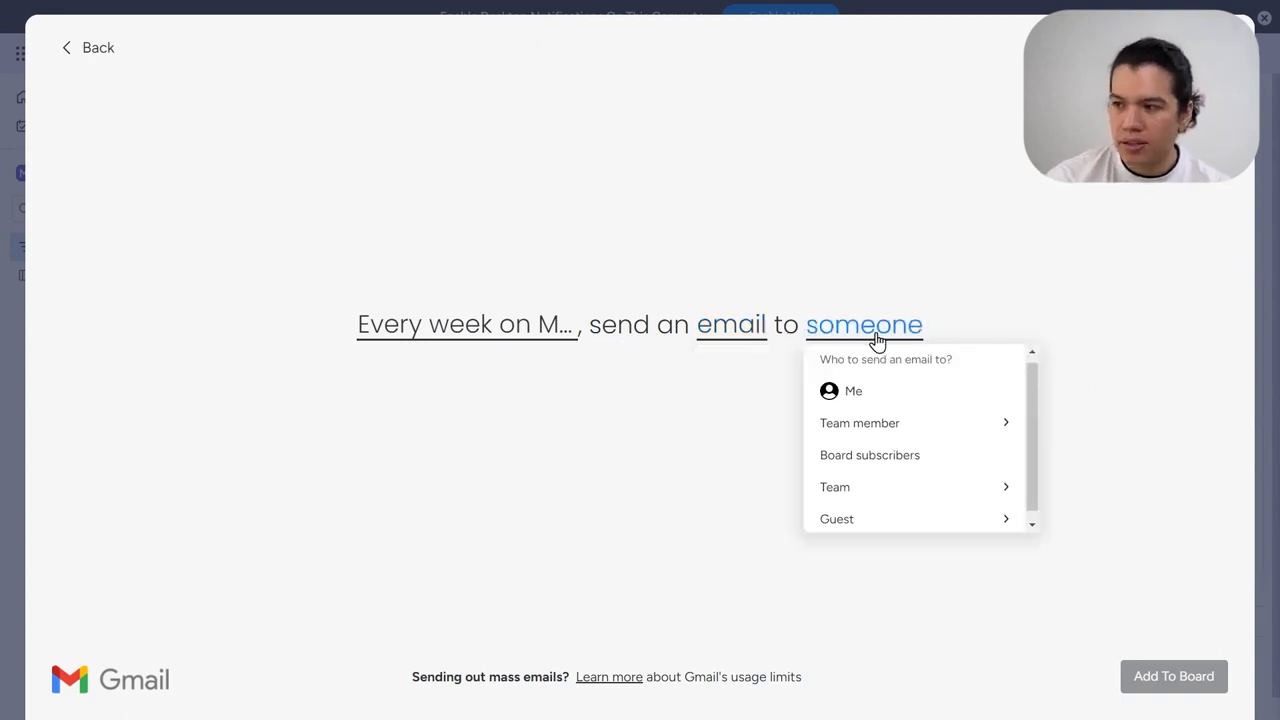
click(888, 426)
click(1007, 368)
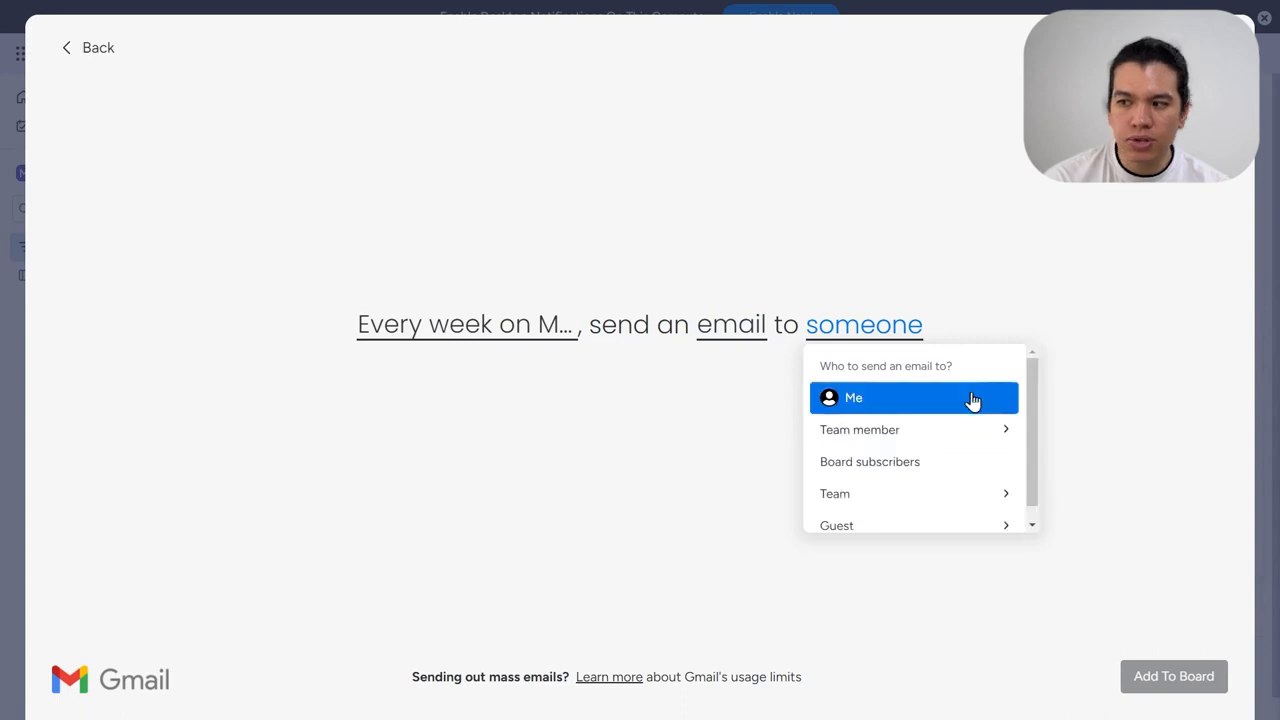
click(926, 510)
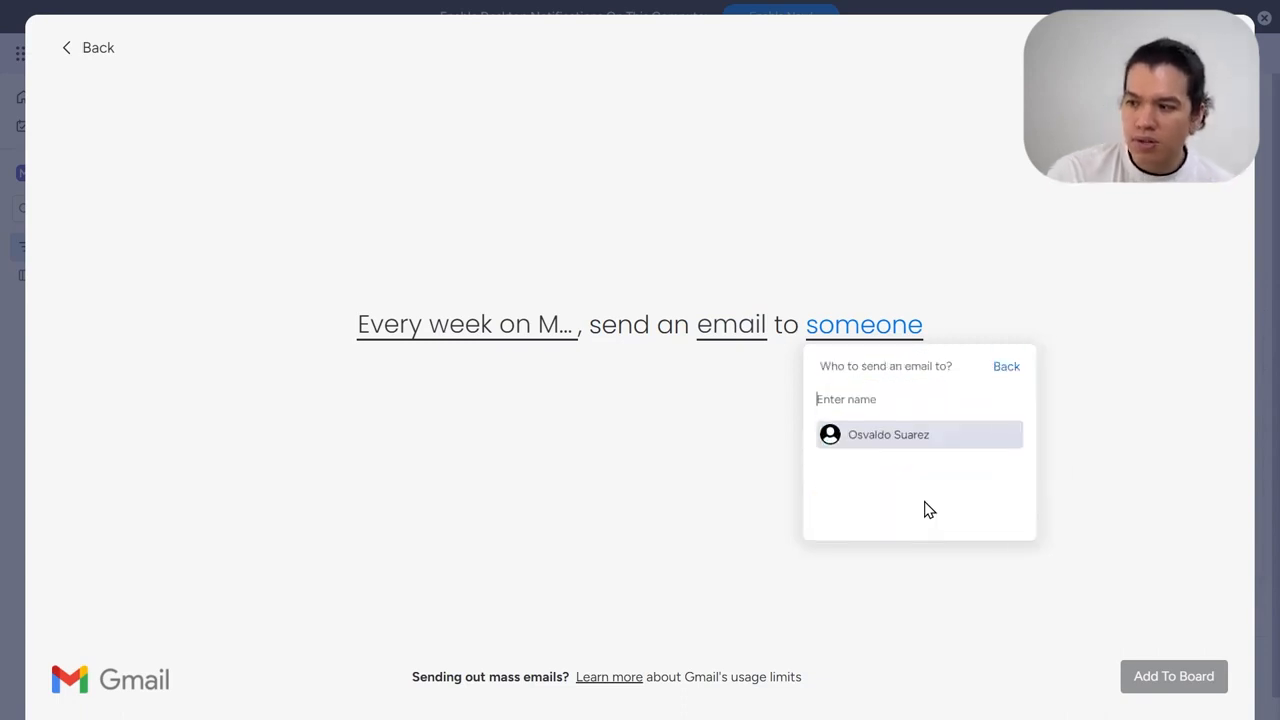
click(1010, 368)
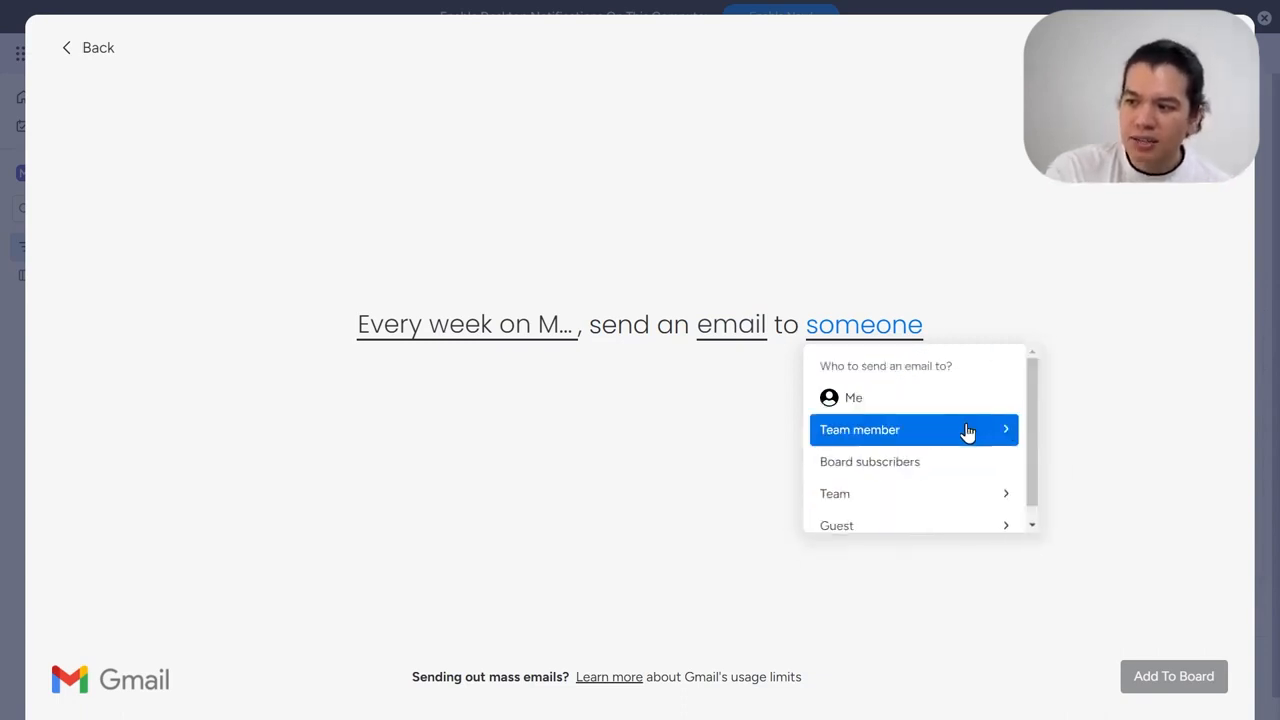
click(948, 400)
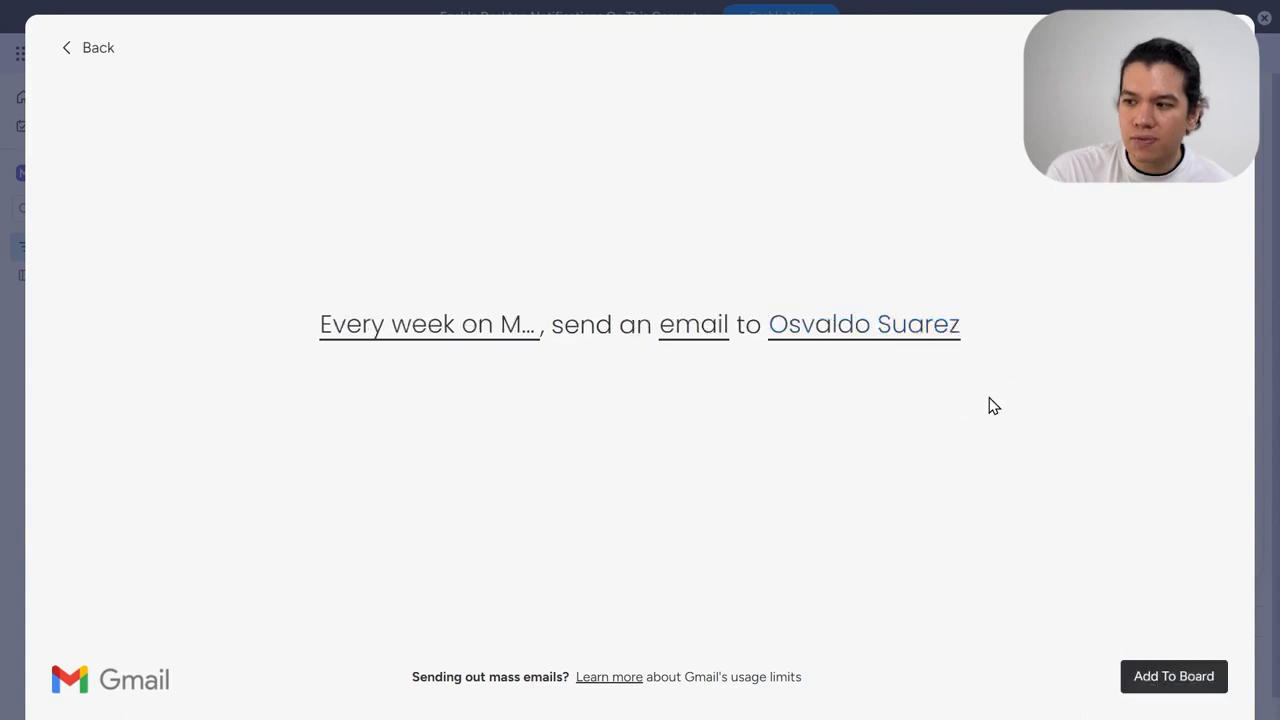
click(1145, 676)
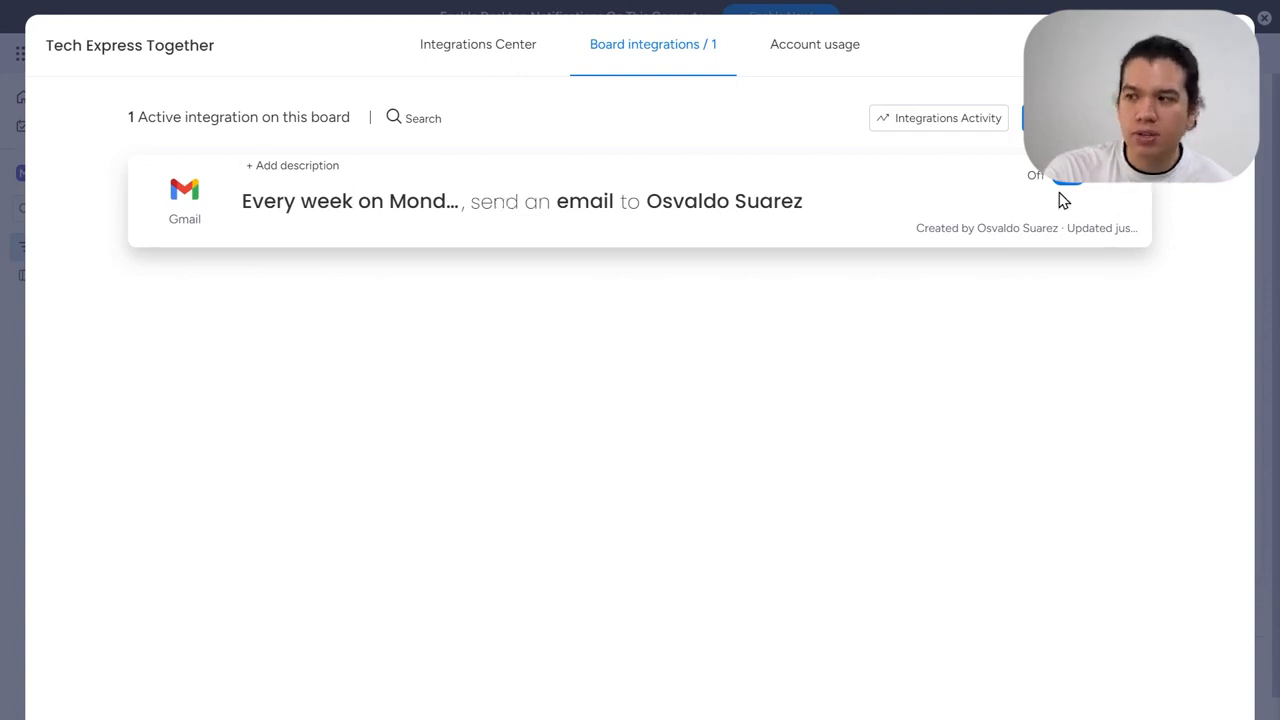
Step: Describe the Gmail integration as "due date reminder email." and return to the board
click(297, 162)
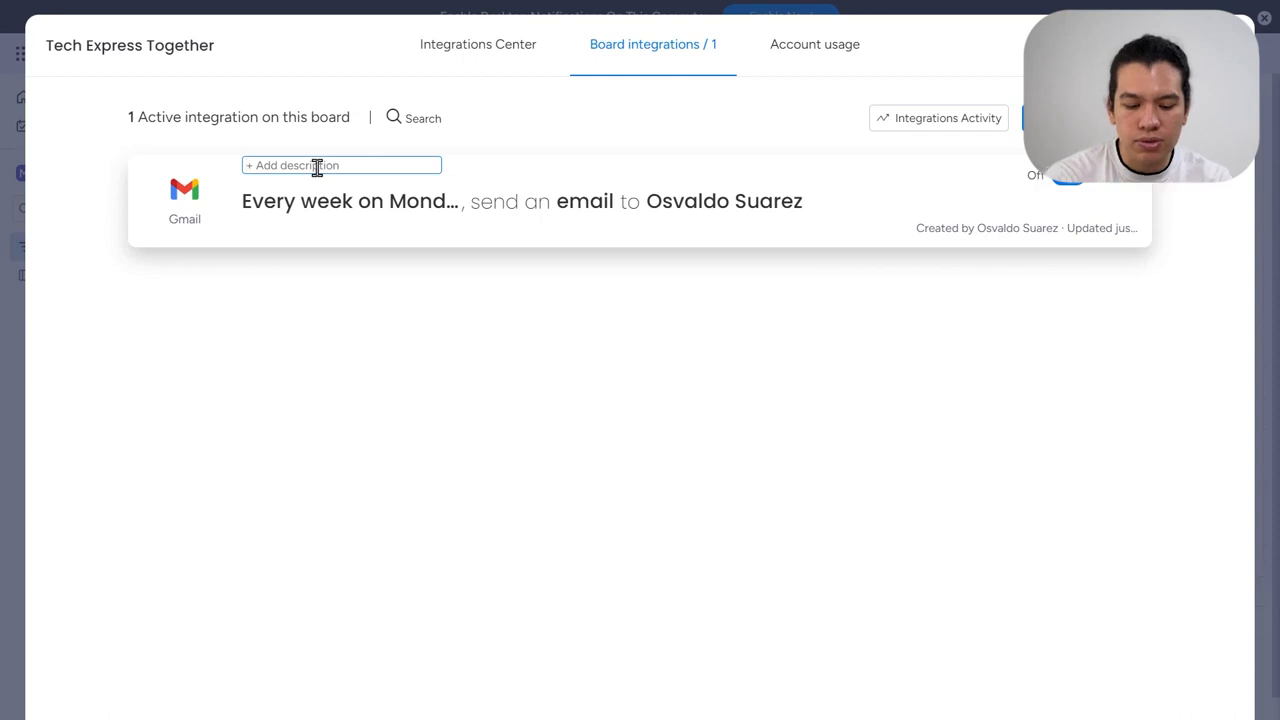
text(due d)
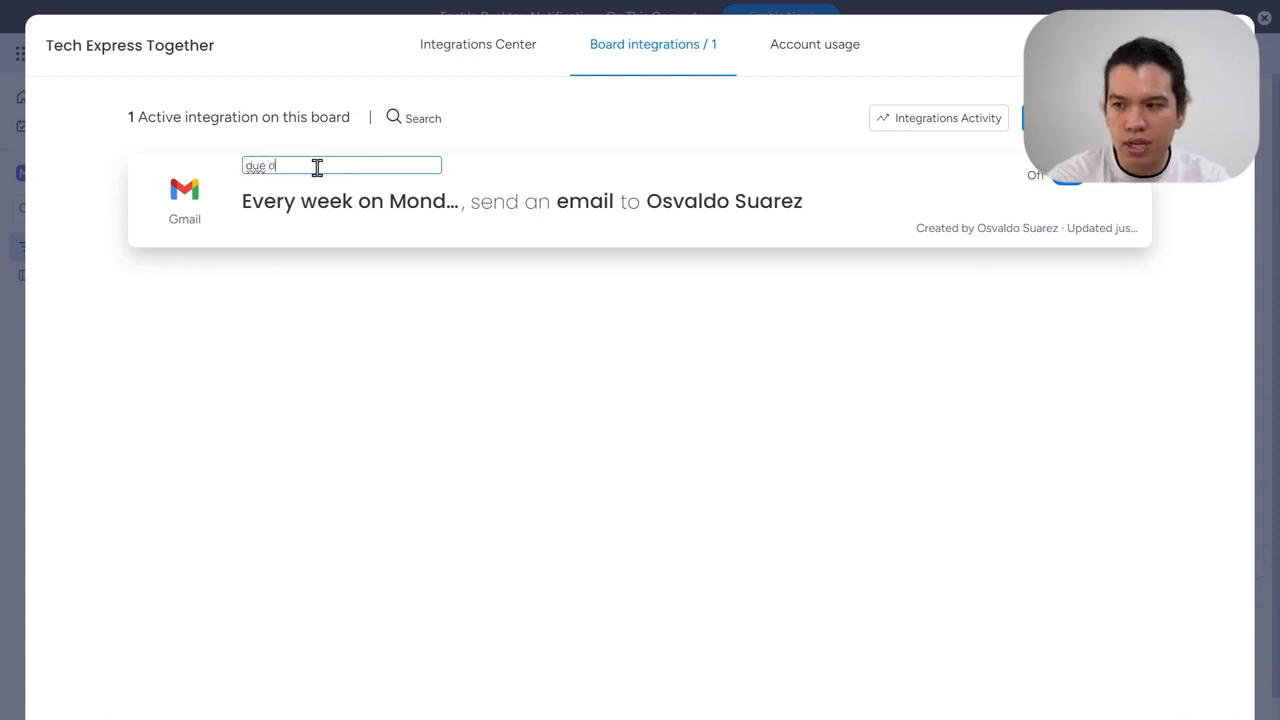
text(ate remin)
text(der email.)
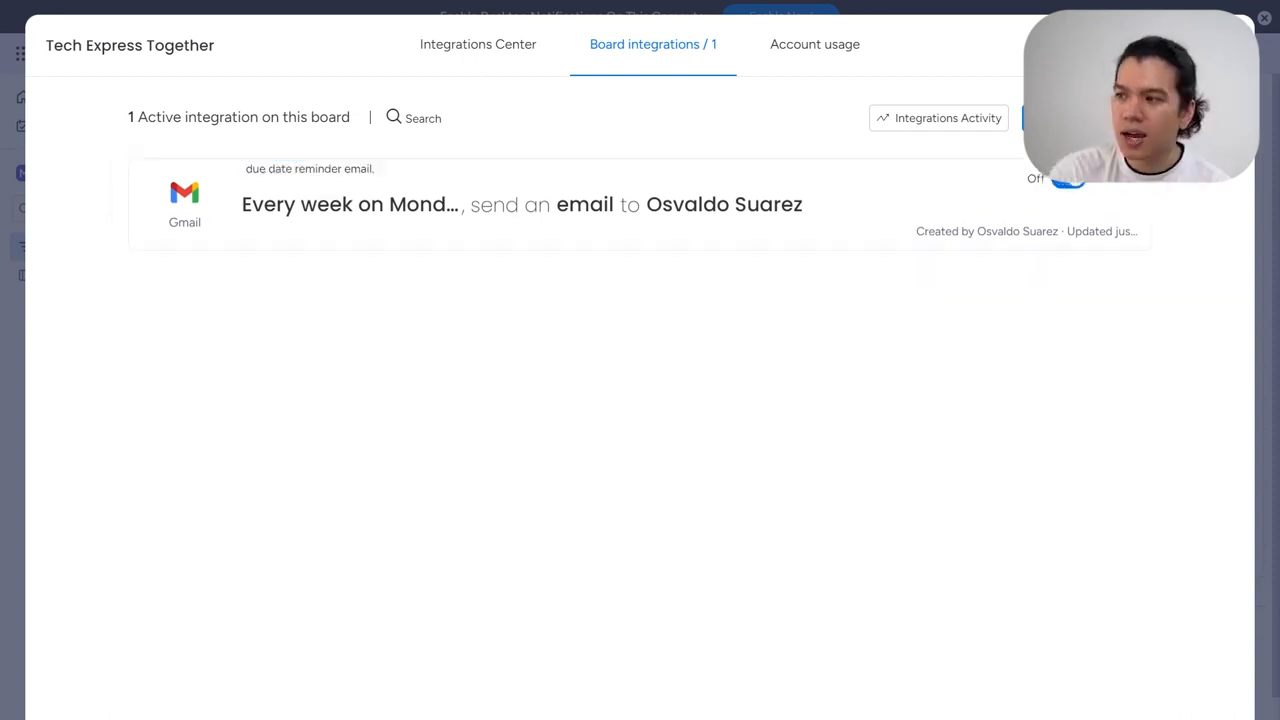
click(1228, 45)
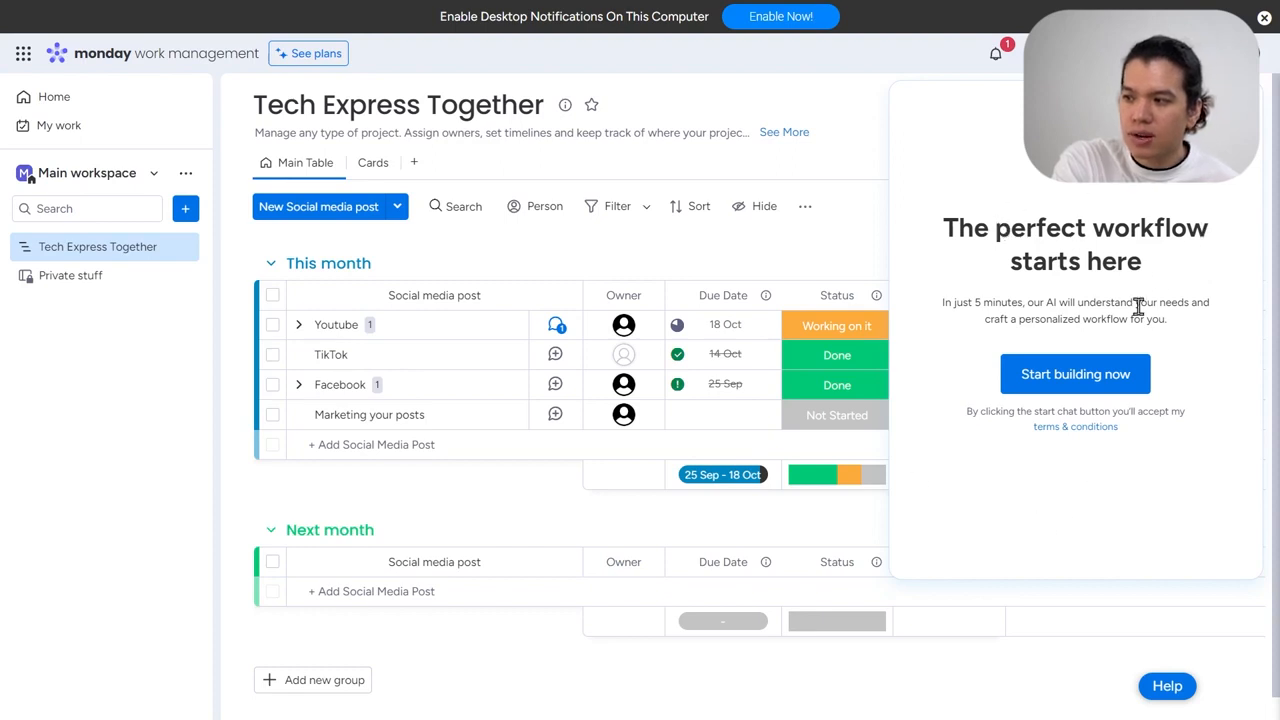
Step: Ask the AI assistant to plan creating a YouTube video once a week, with tasks inside the item for creation, edition, marketing and publishing
click(1112, 380)
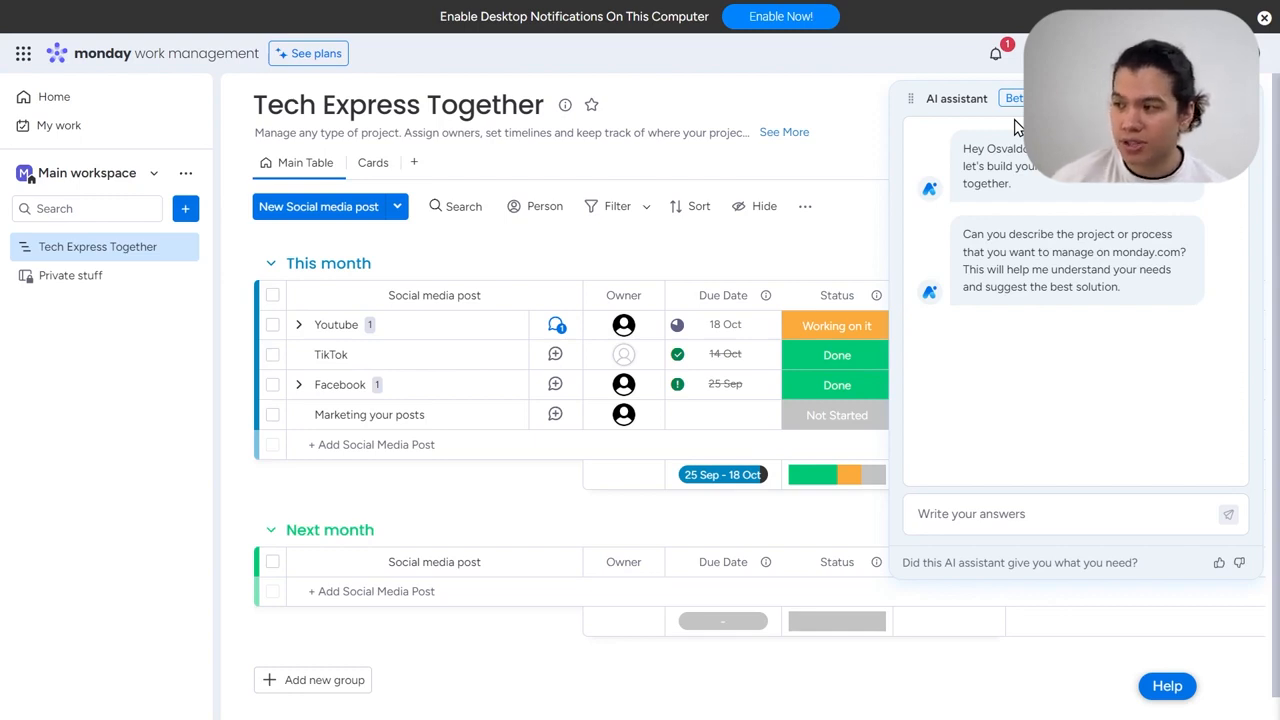
drag(1047, 234, 1170, 290)
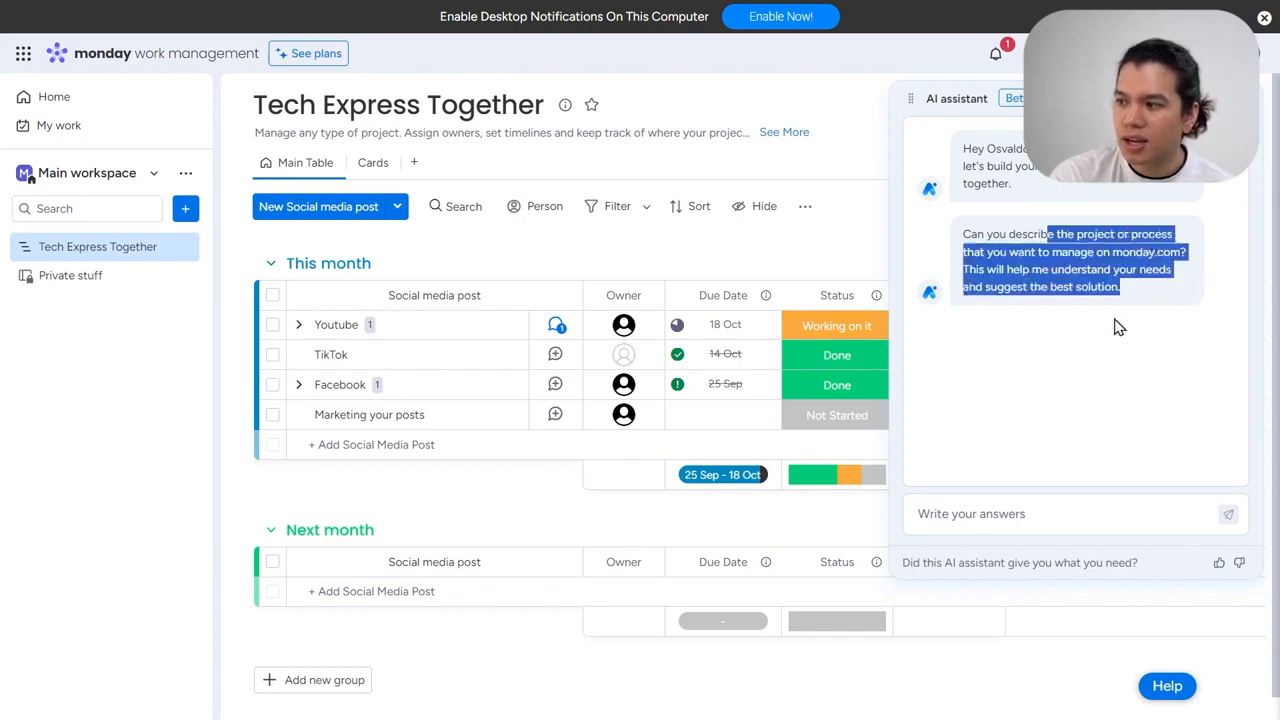
click(1057, 514)
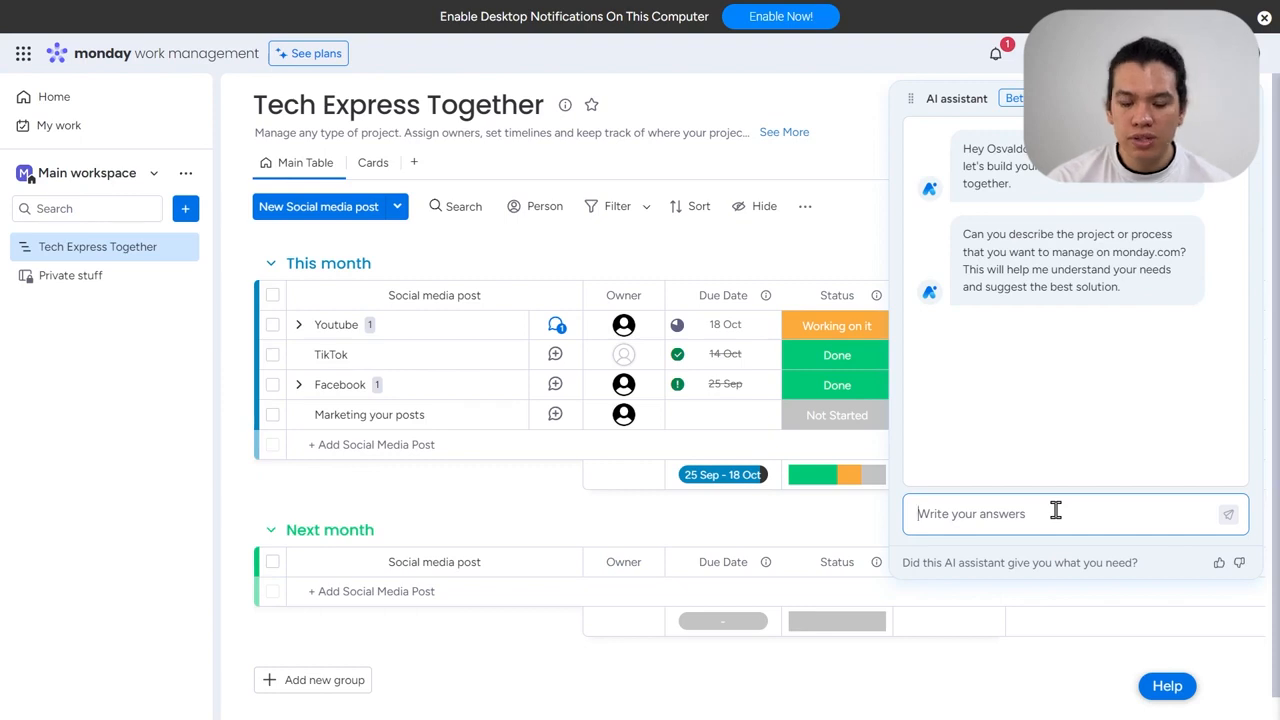
text(create )
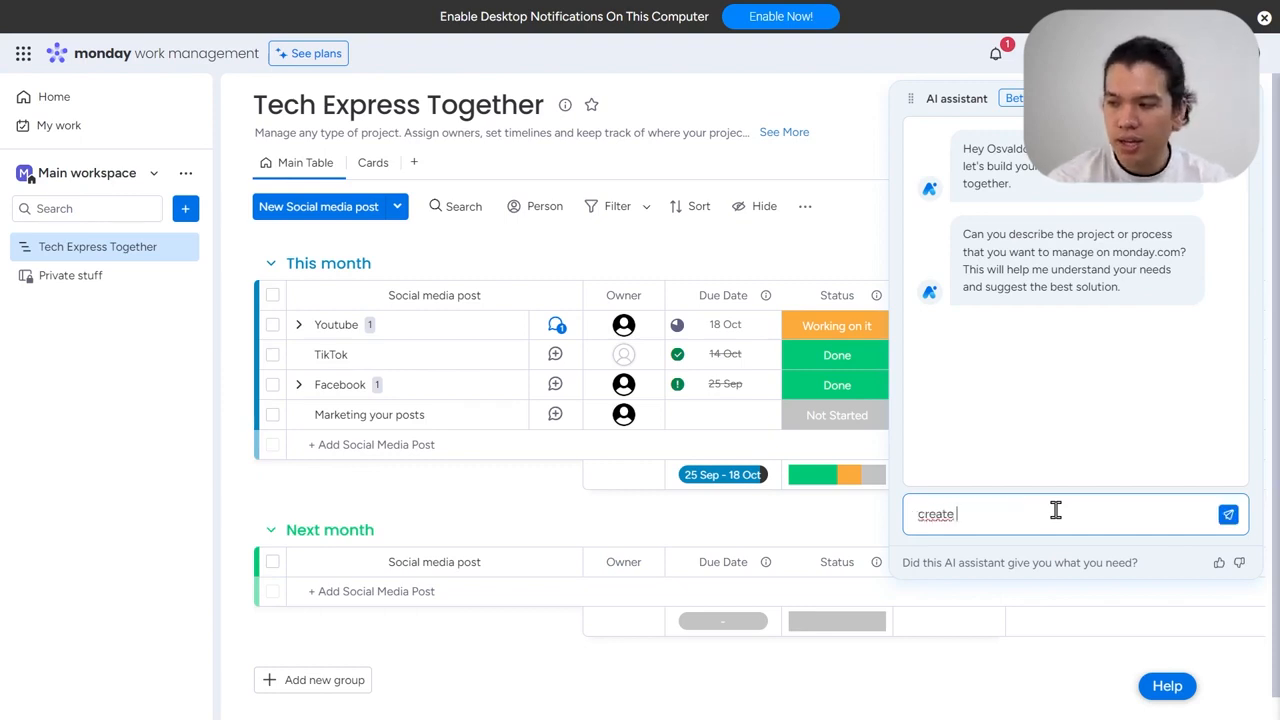
text(a youtube video once a week and I want)
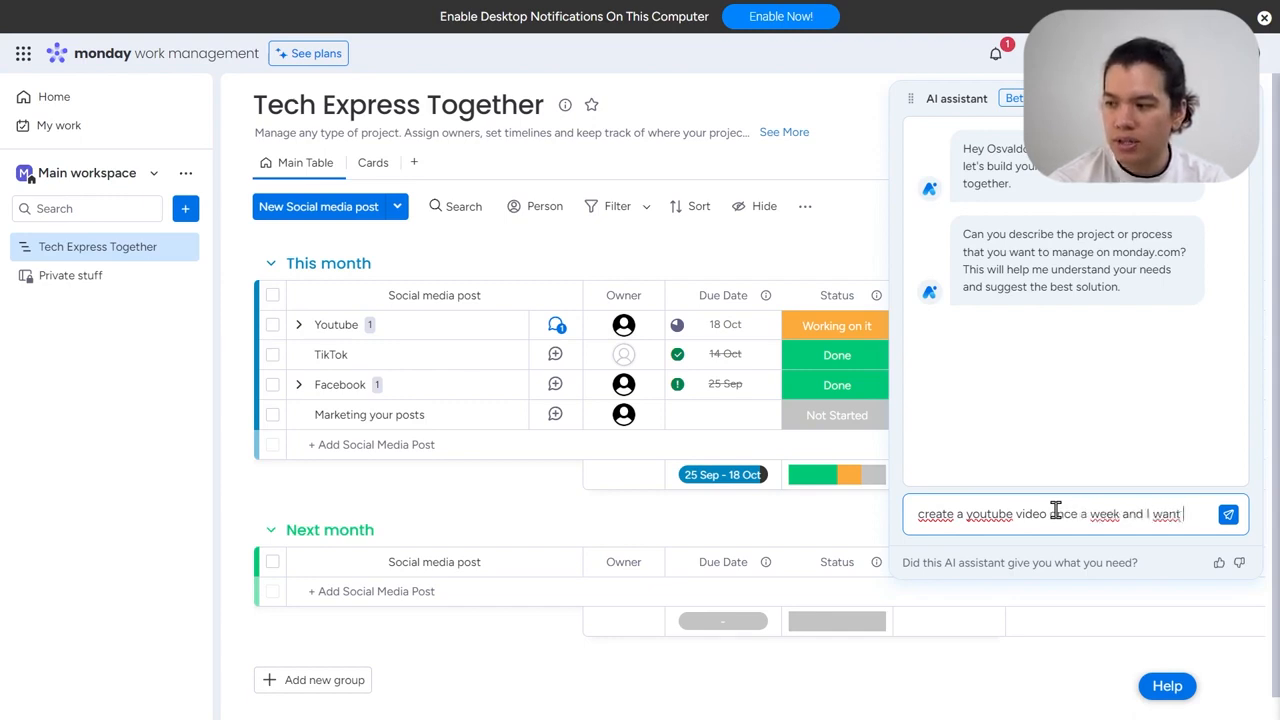
text( to add different tasks inside this item, for exam)
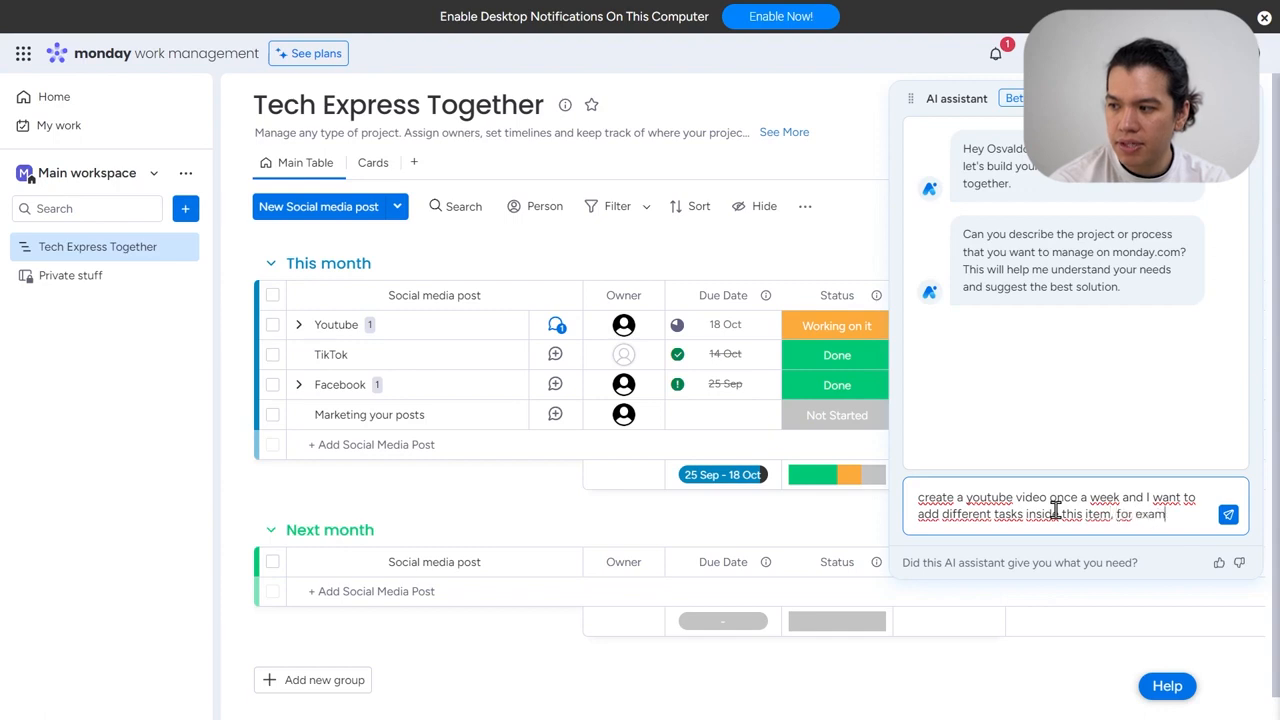
text(eation, edition, marketing, publishing.)
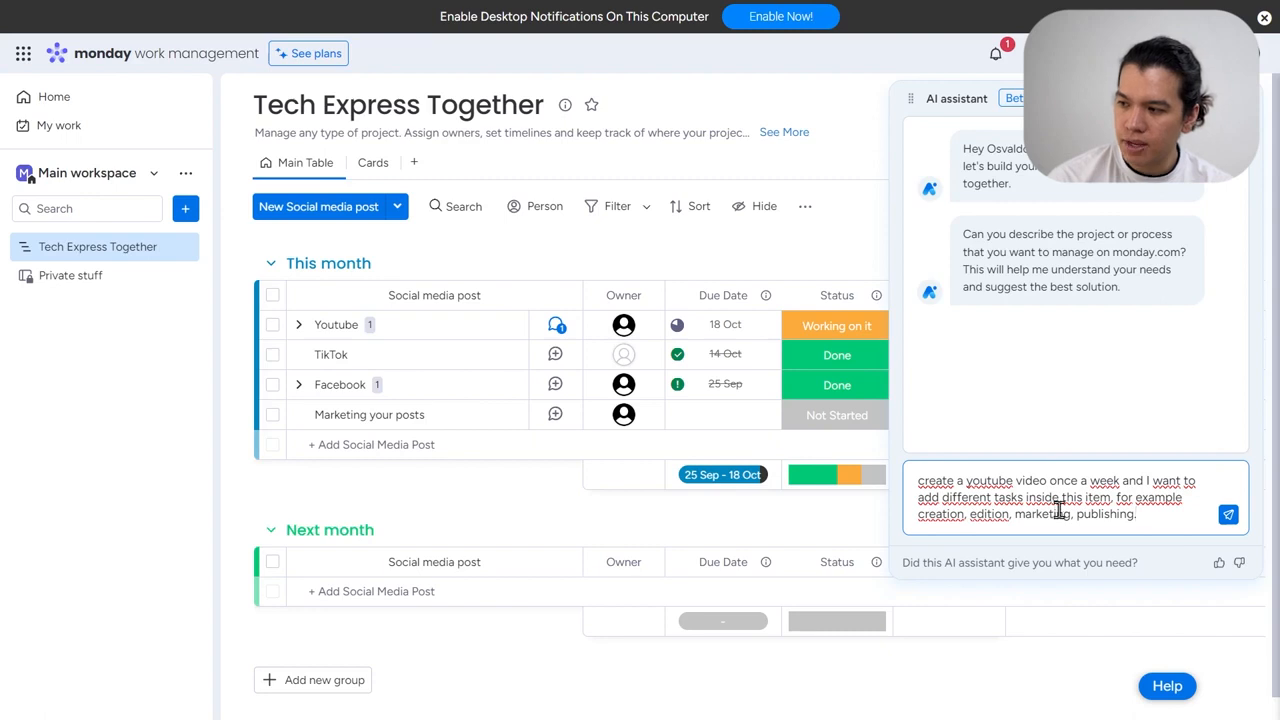
key(Return)
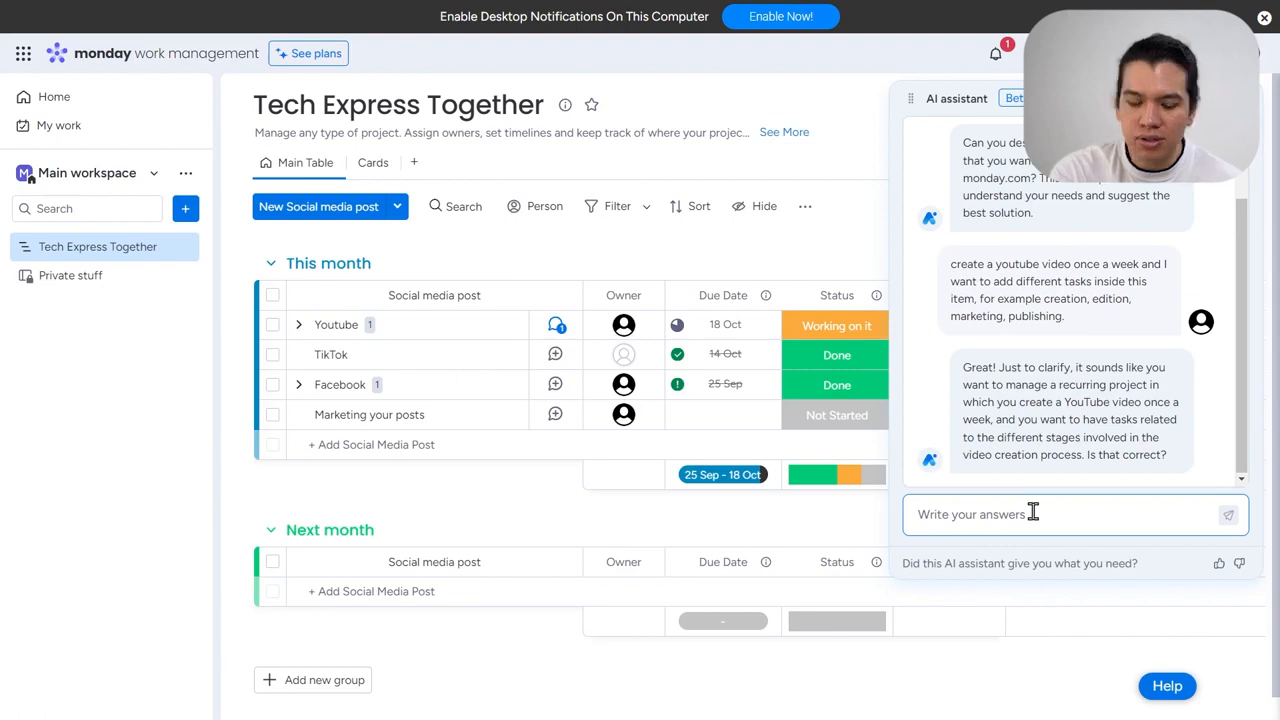
Step: Answer "yes" to both of the AI assistant's clarifying questions to get its proposed board
text(yes)
key(Return)
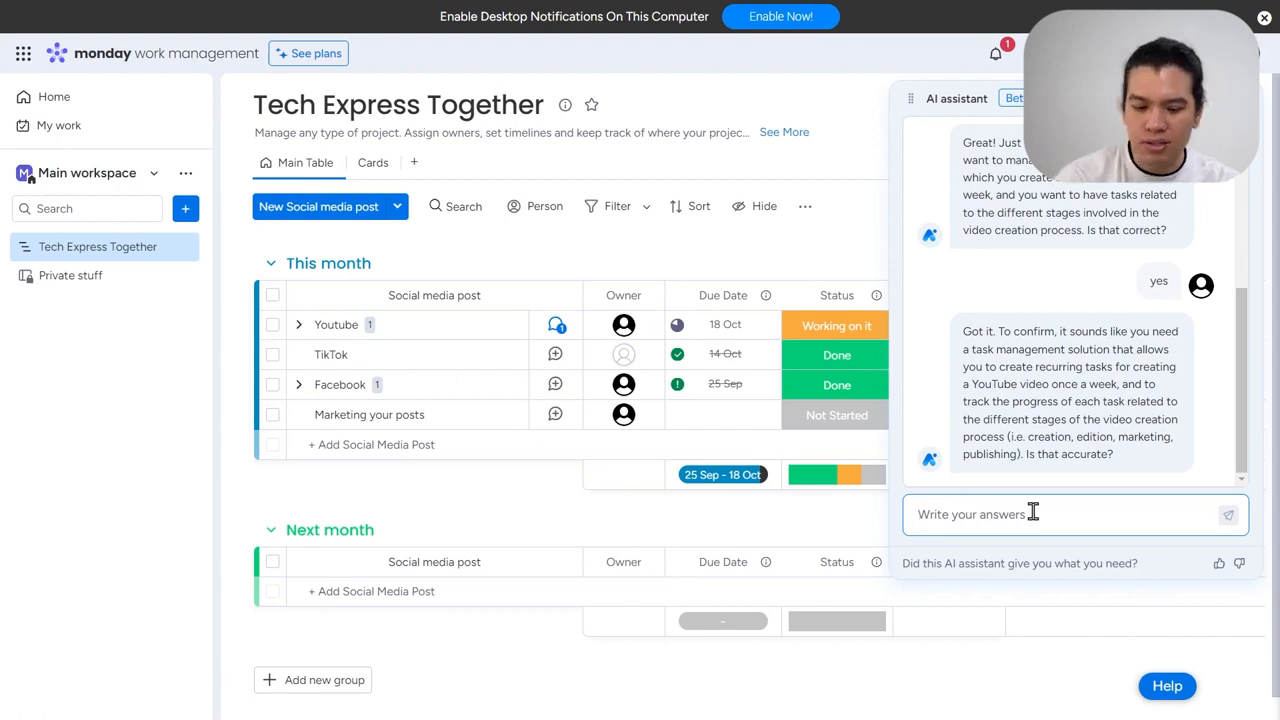
text(yes)
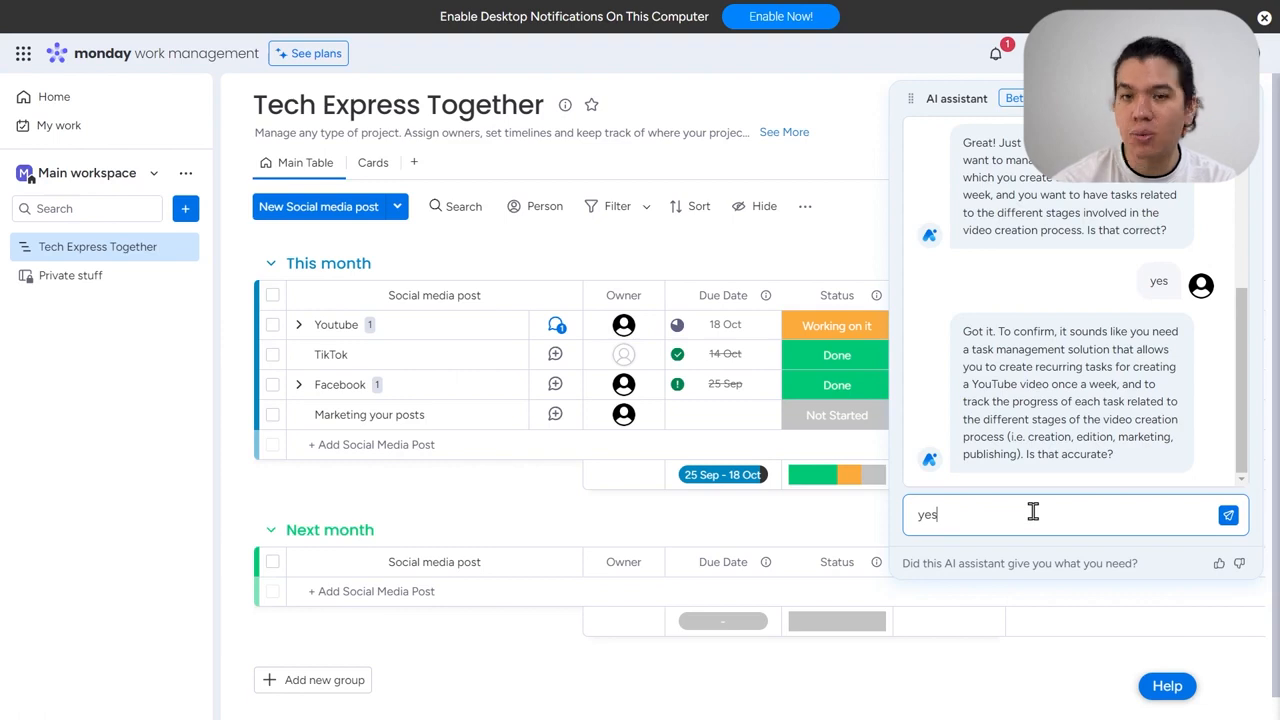
key(Return)
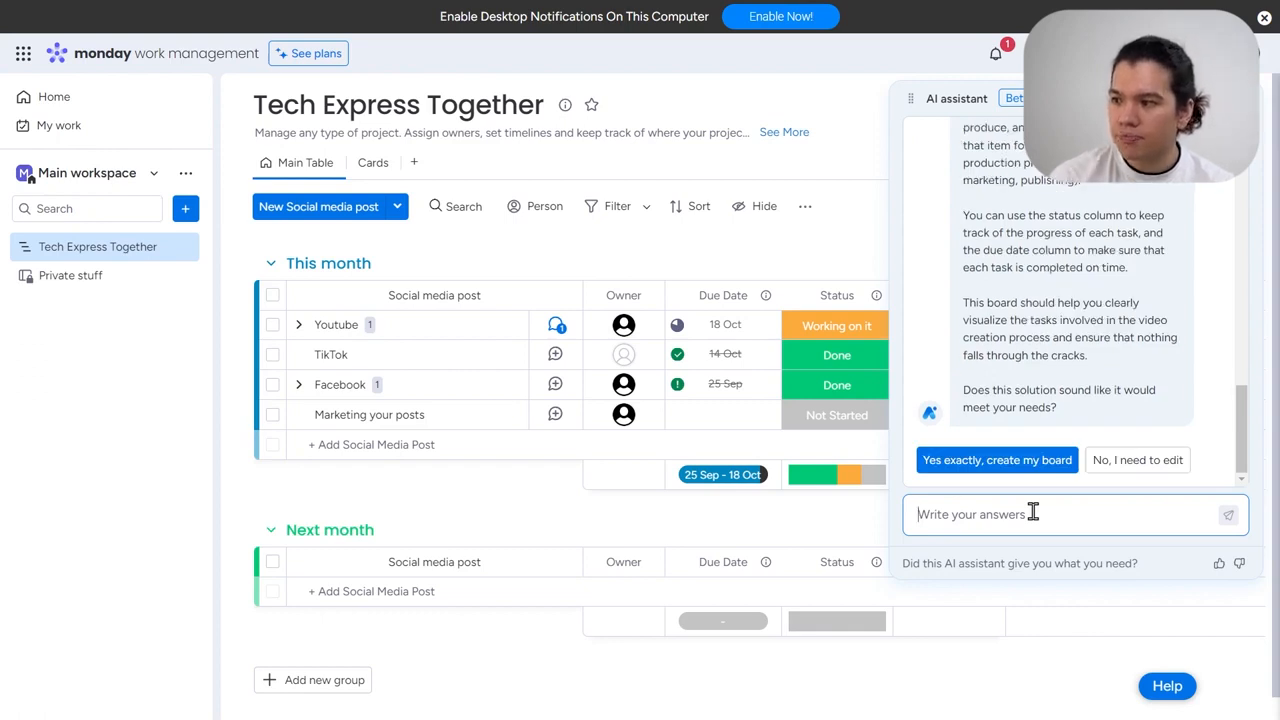
Step: Review the AI assistant's suggested "Video Production Schedule" board, including its columns, status labels and explanation of tasks
scroll(1100, 362, up, 5)
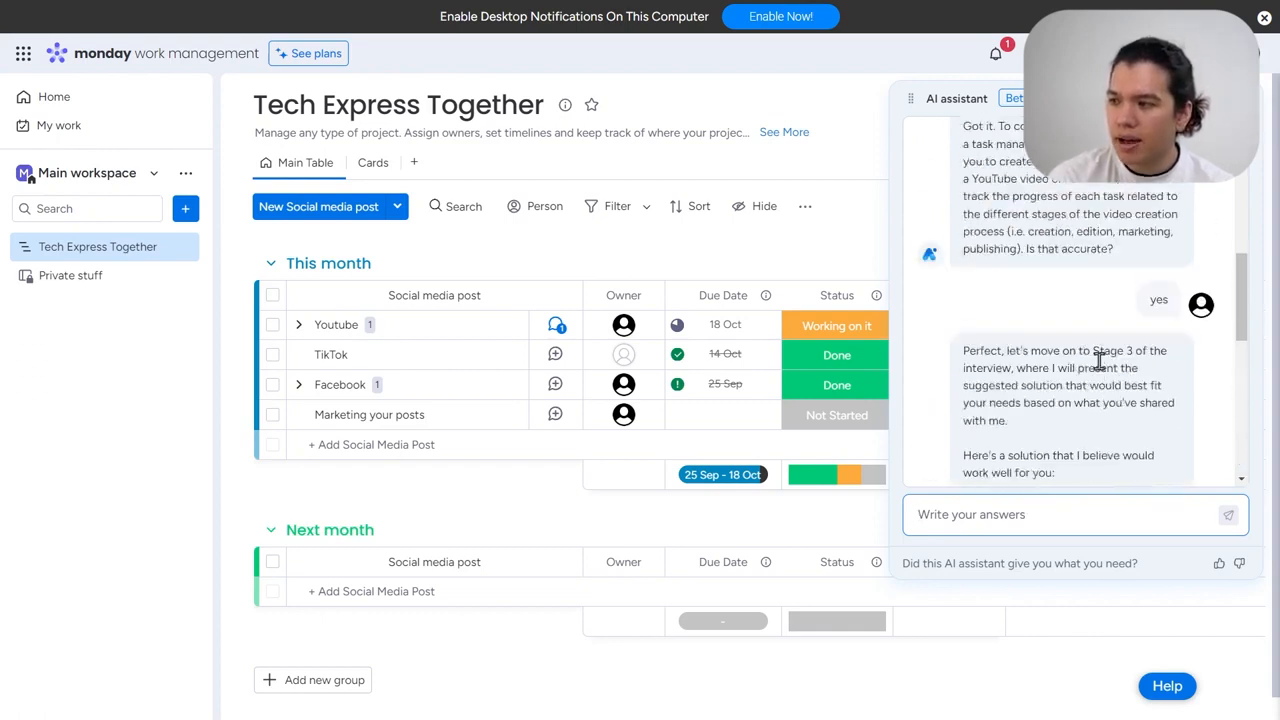
scroll(1100, 362, down, 3)
drag(1044, 183, 1167, 192)
drag(994, 231, 1177, 234)
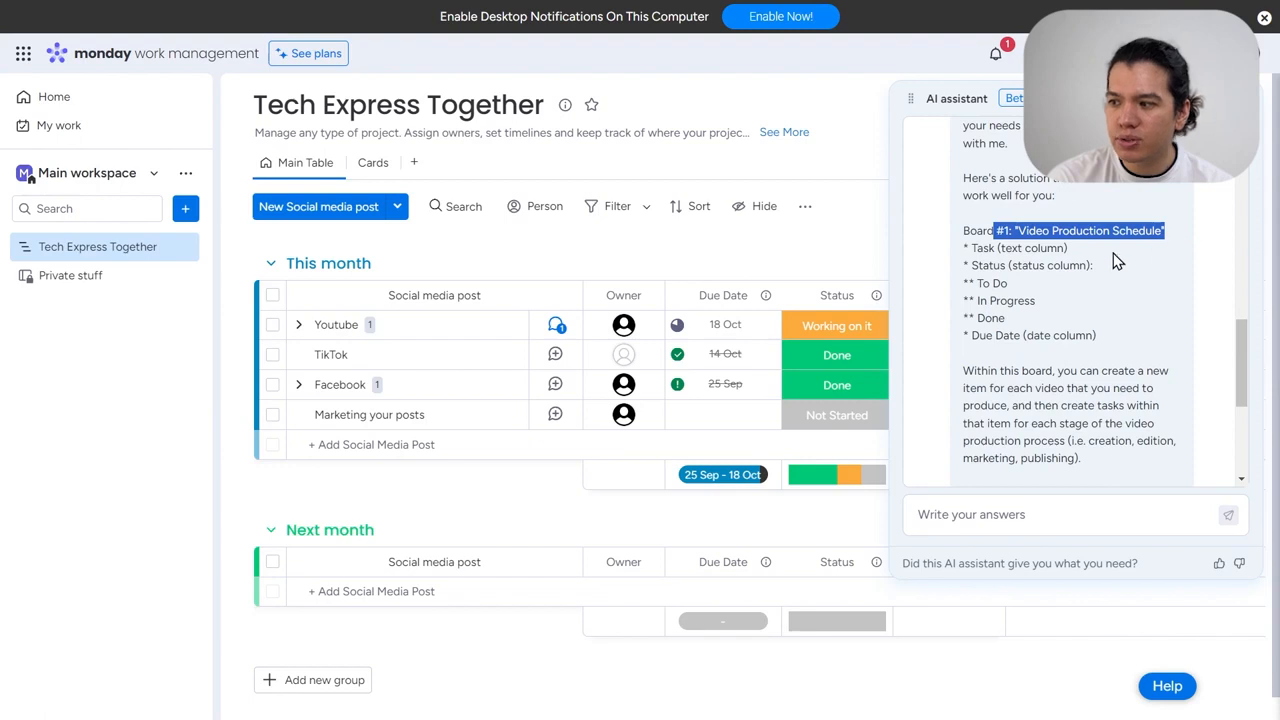
drag(998, 248, 1068, 248)
drag(989, 266, 968, 335)
click(1028, 301)
drag(1093, 336, 1085, 336)
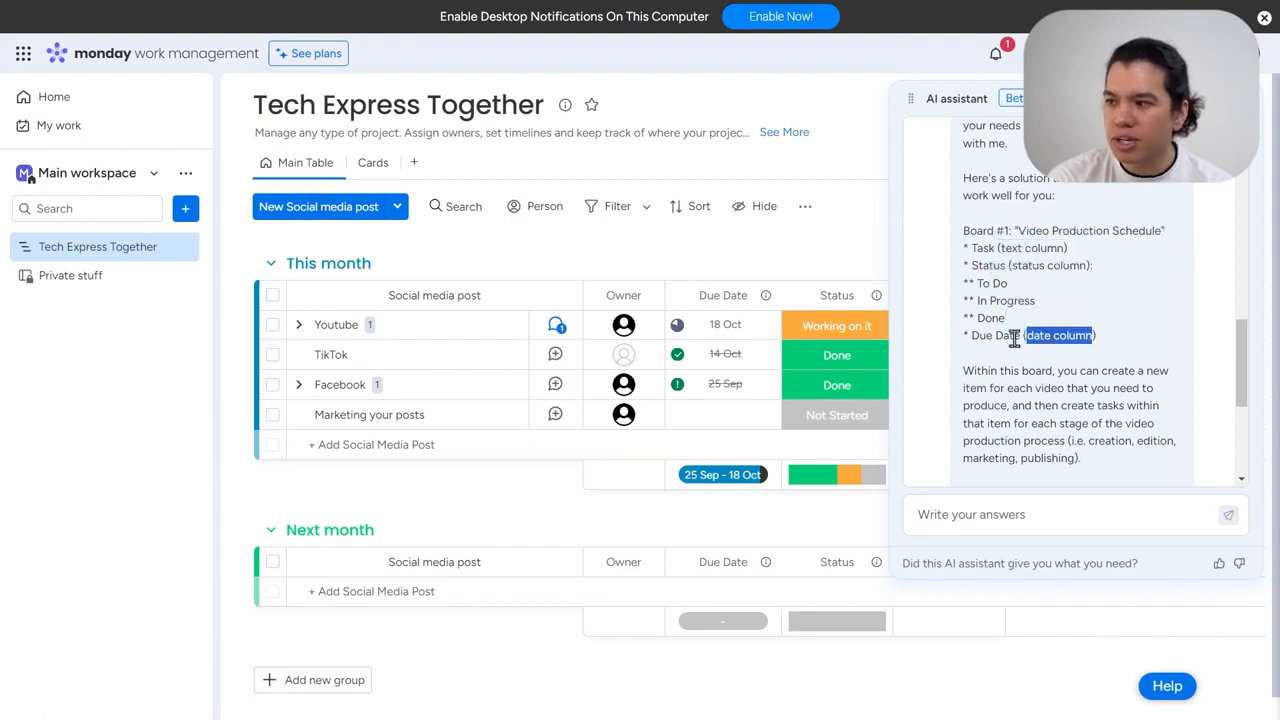
scroll(1090, 340, down, 3)
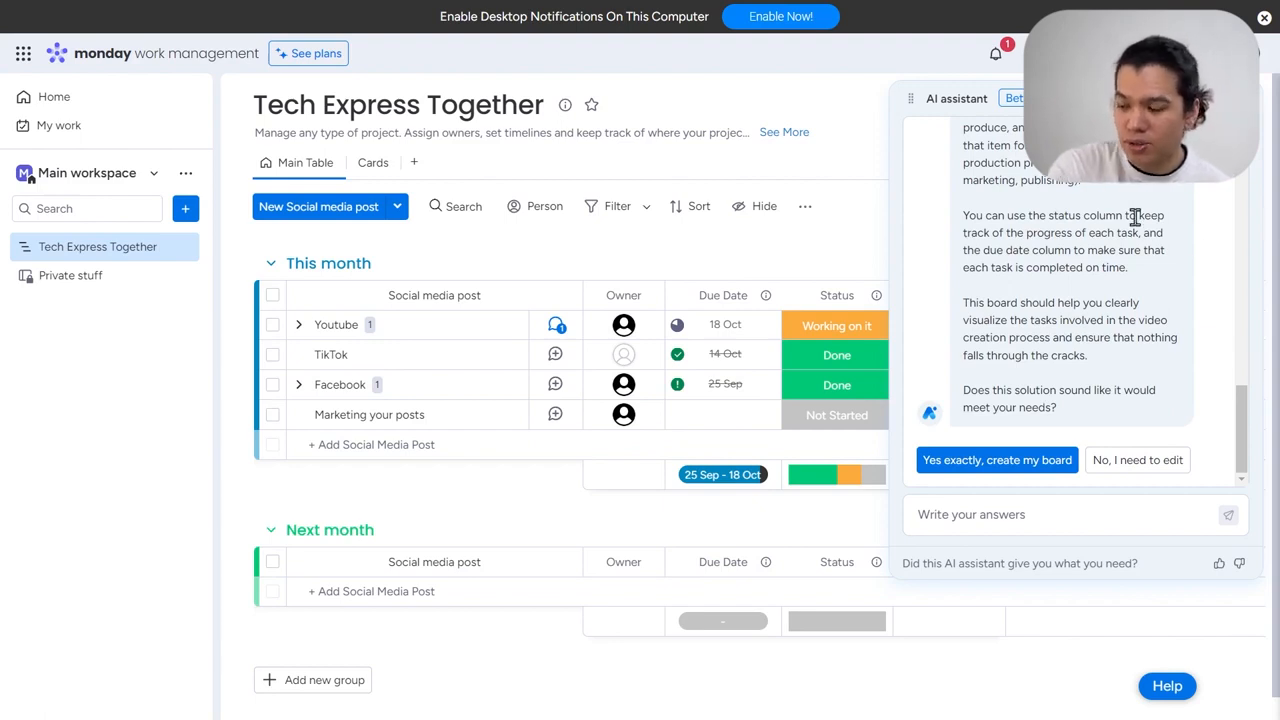
Step: Have the AI assistant create the suggested board and widen the Item column in the new Video Production Schedule board
click(1018, 460)
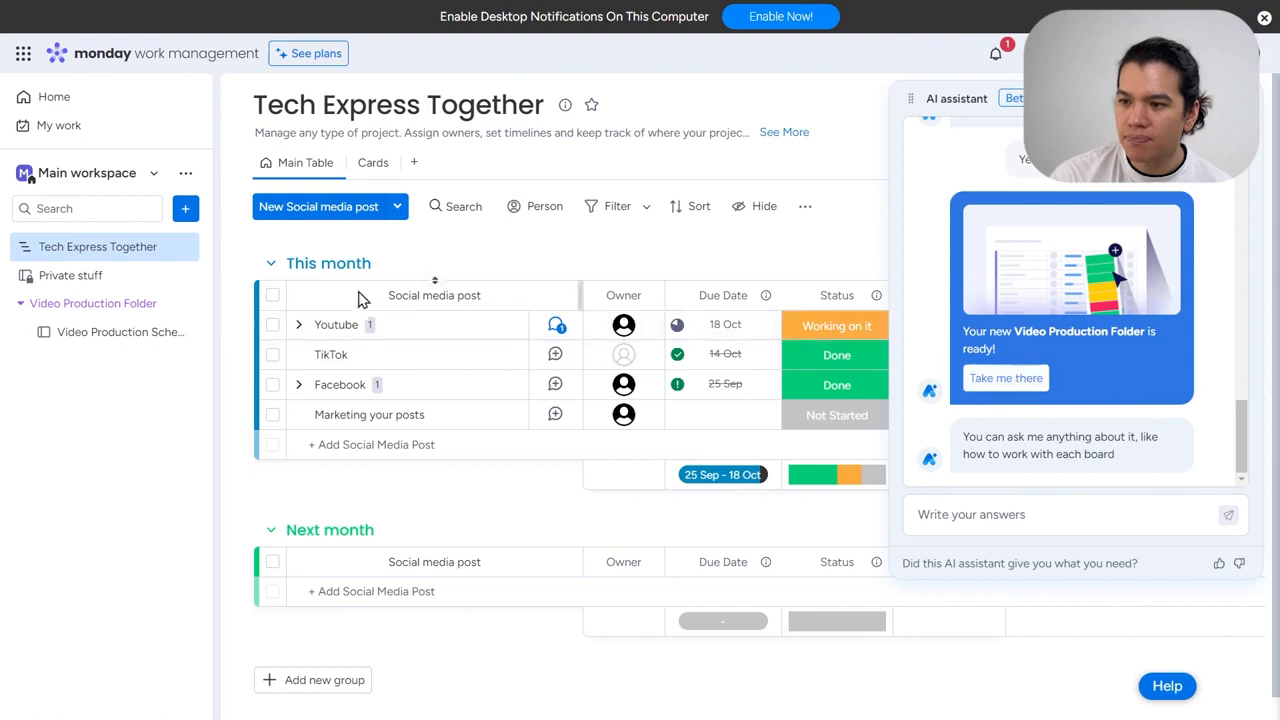
click(116, 340)
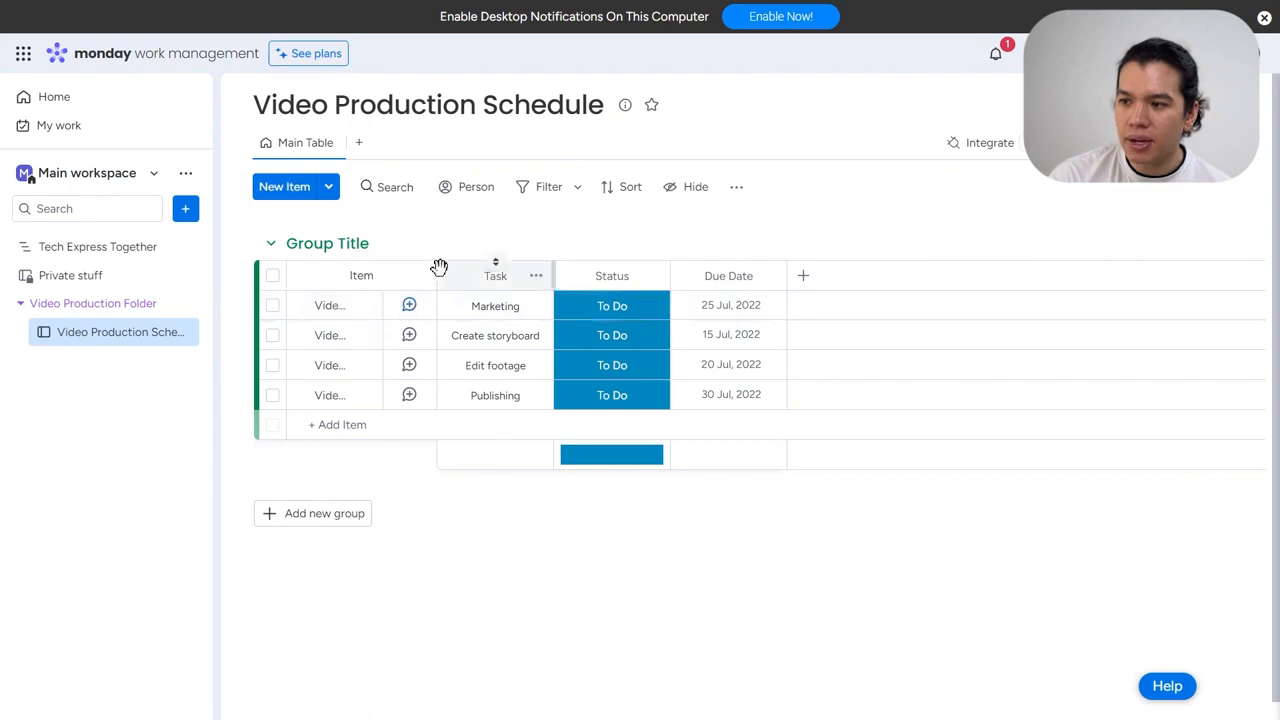
drag(437, 271, 571, 317)
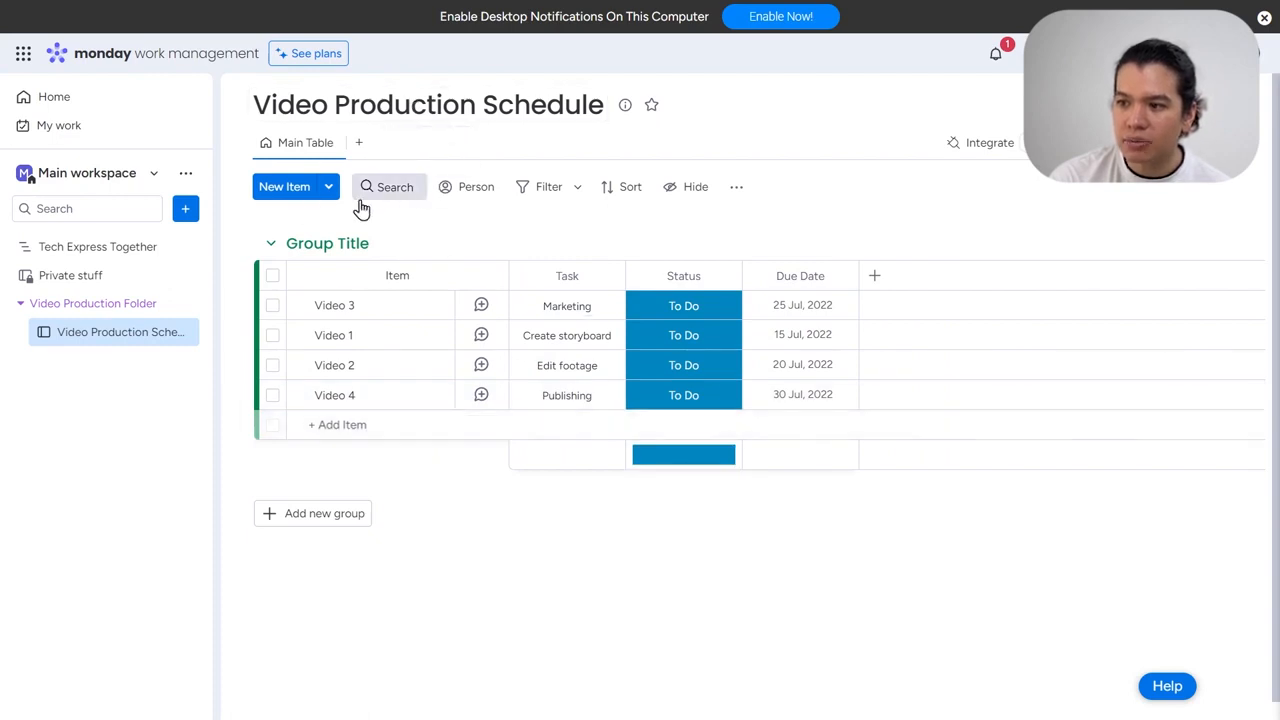
click(124, 312)
click(78, 306)
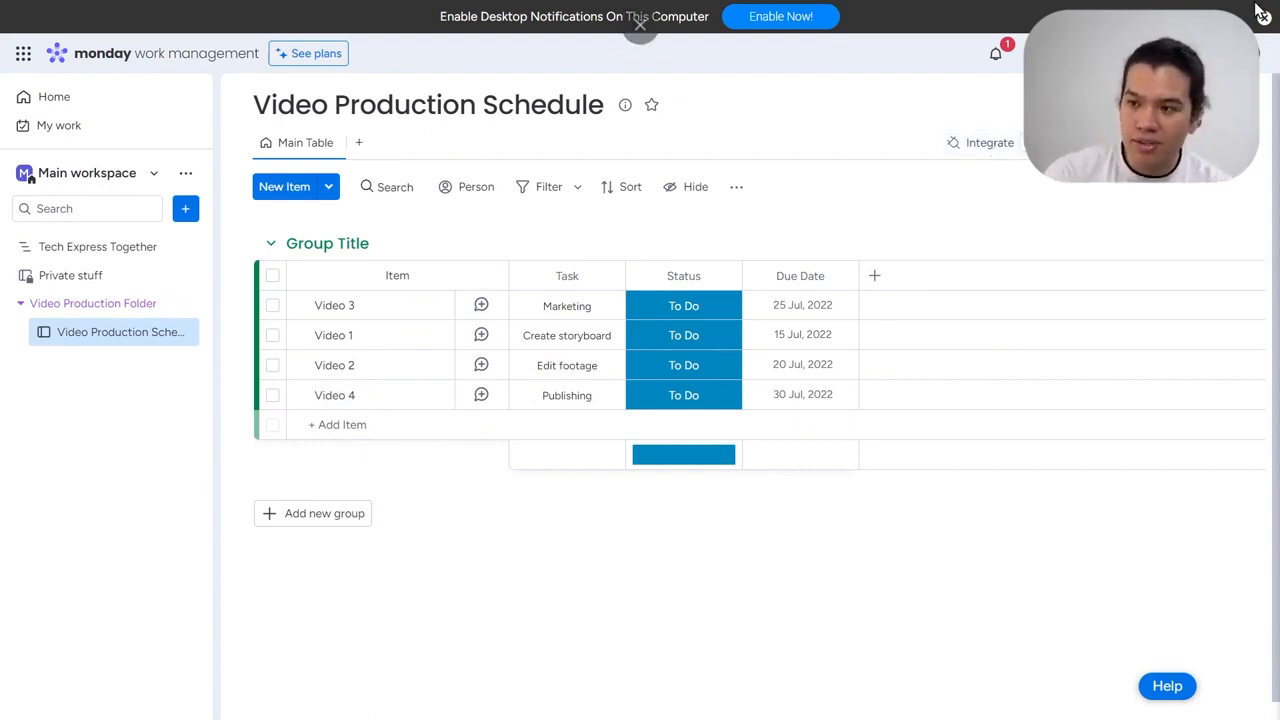
Step: Add a Calendar view to the Tech Express Together board, keeping its default name
click(138, 258)
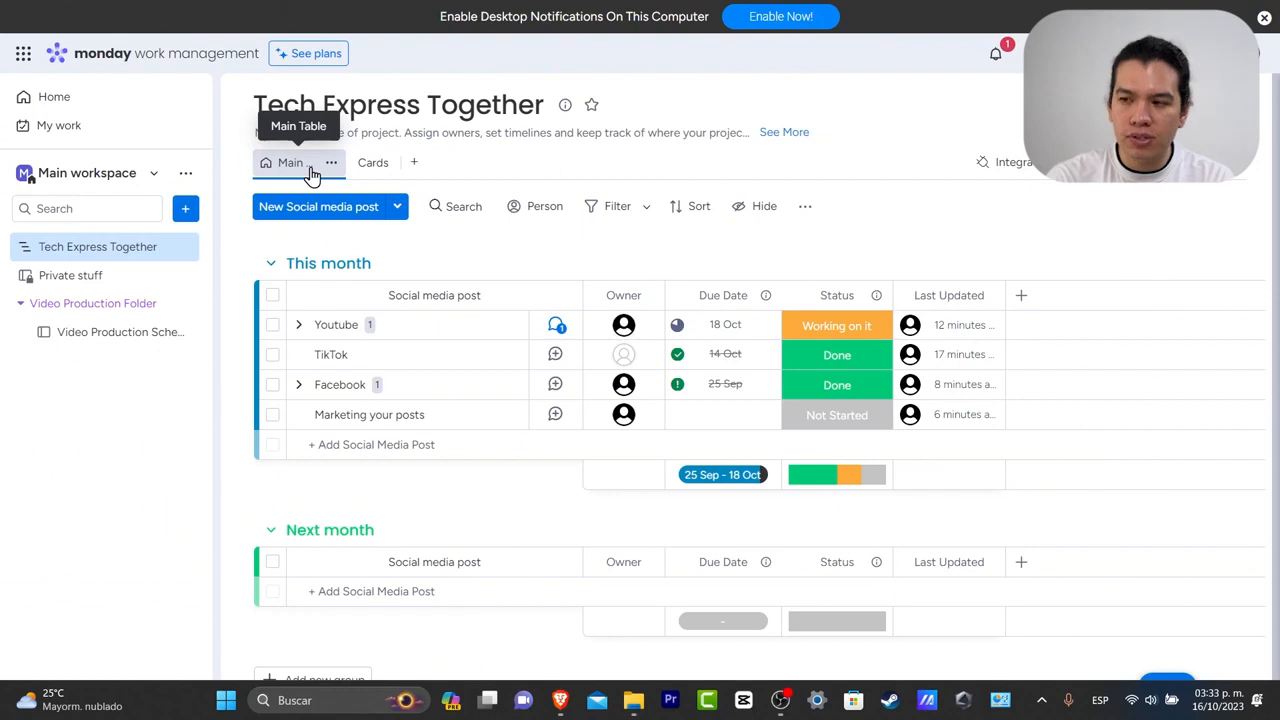
click(422, 173)
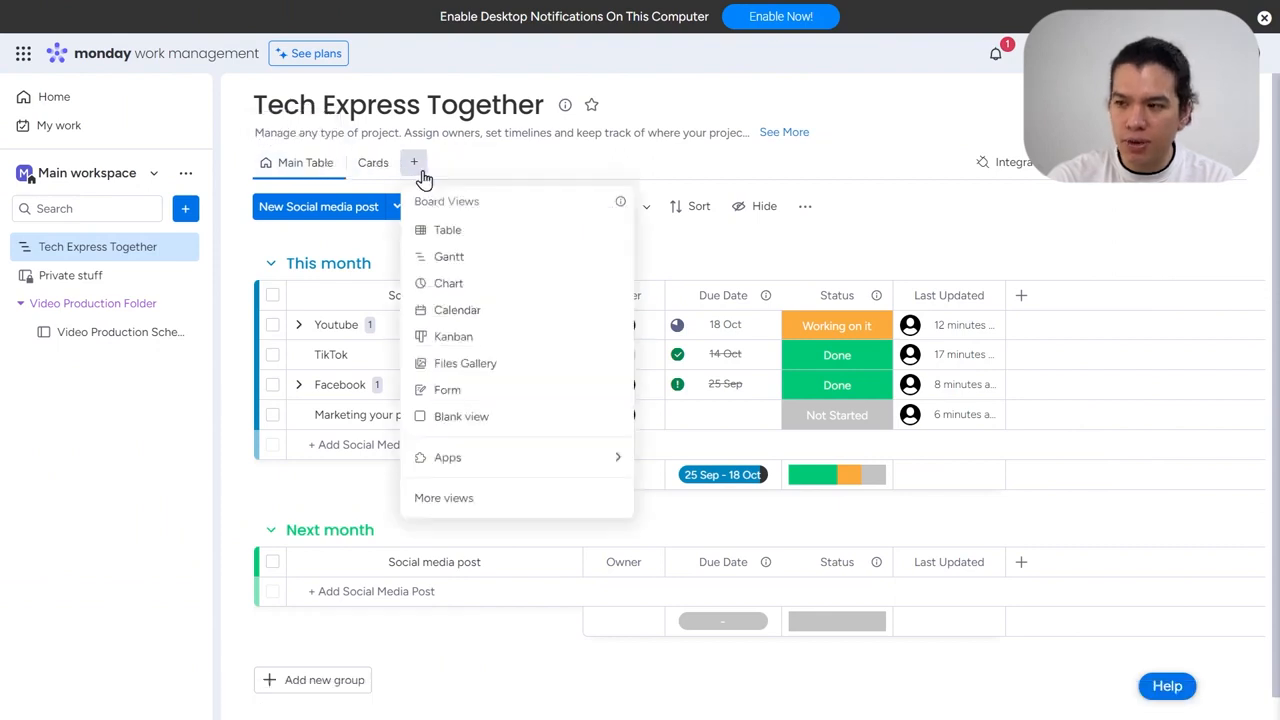
click(488, 306)
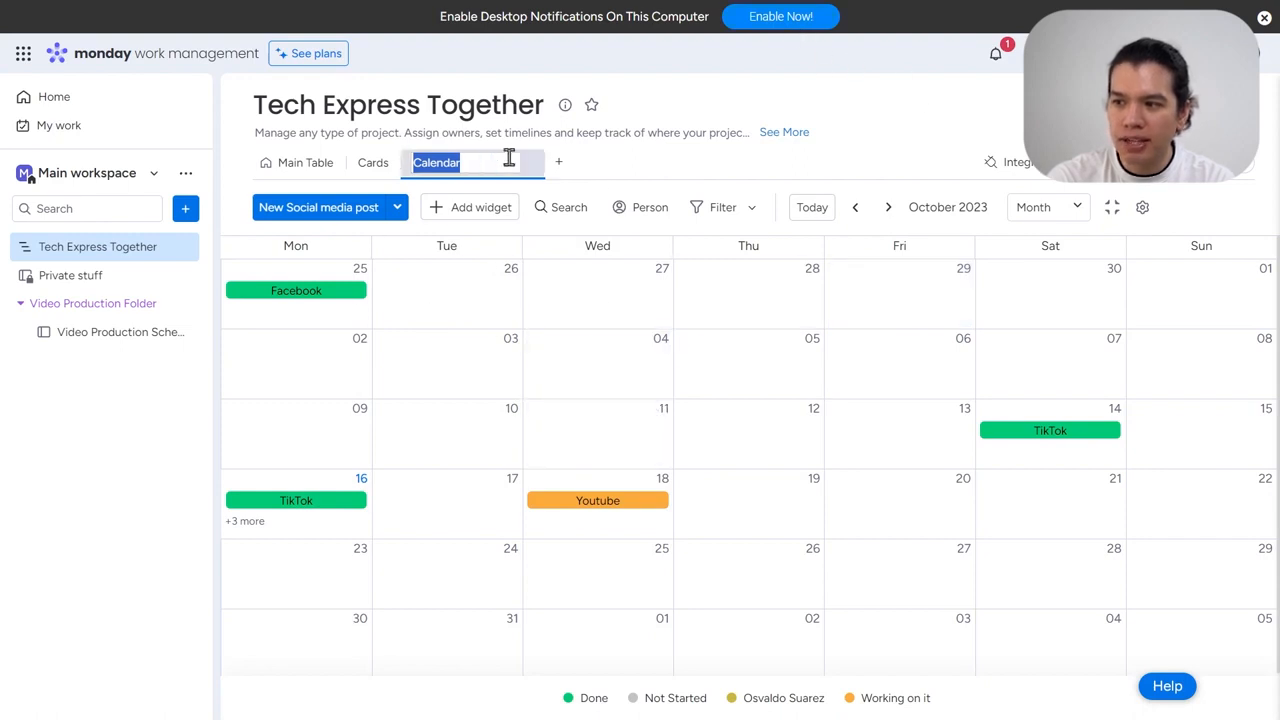
click(643, 165)
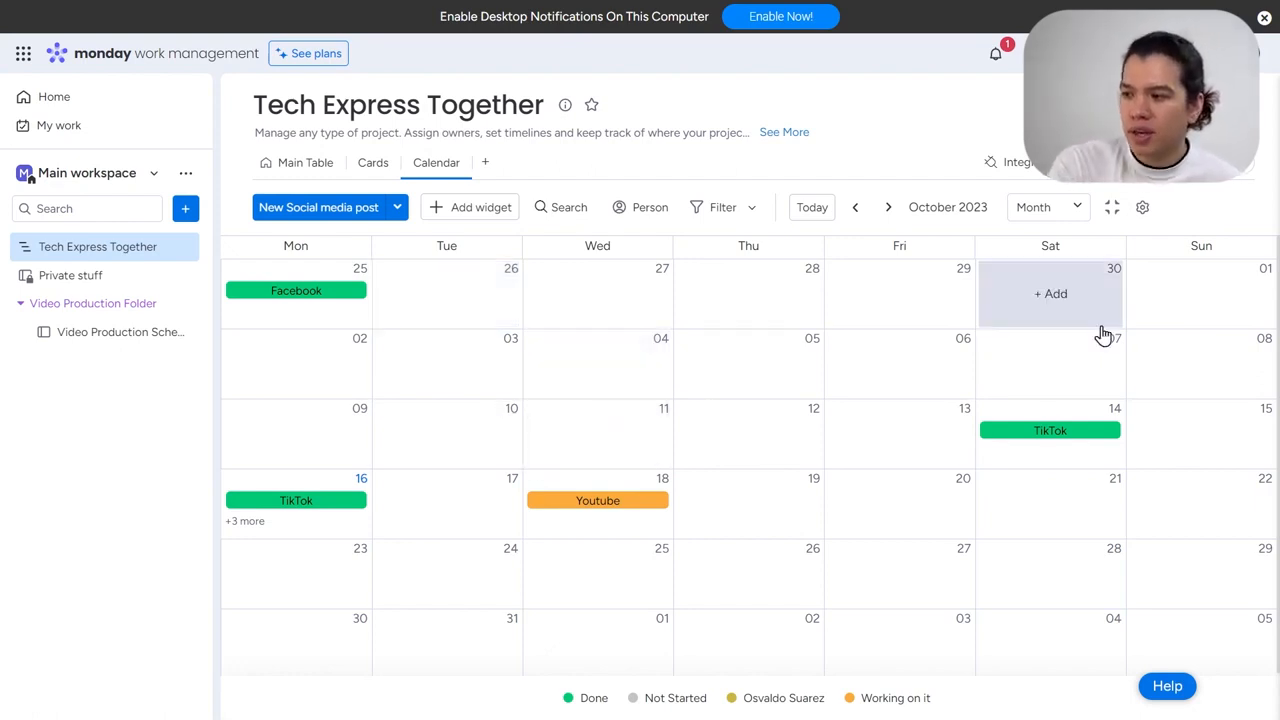
Step: Move the TikTok item to 13 October in the calendar and check the Youtube item's details and group options
mouse_move(1040, 437)
mouse_down()
mouse_move(1103, 477)
mouse_move(1082, 443)
mouse_move(1071, 512)
mouse_move(1006, 451)
mouse_move(934, 436)
mouse_up()
click(614, 503)
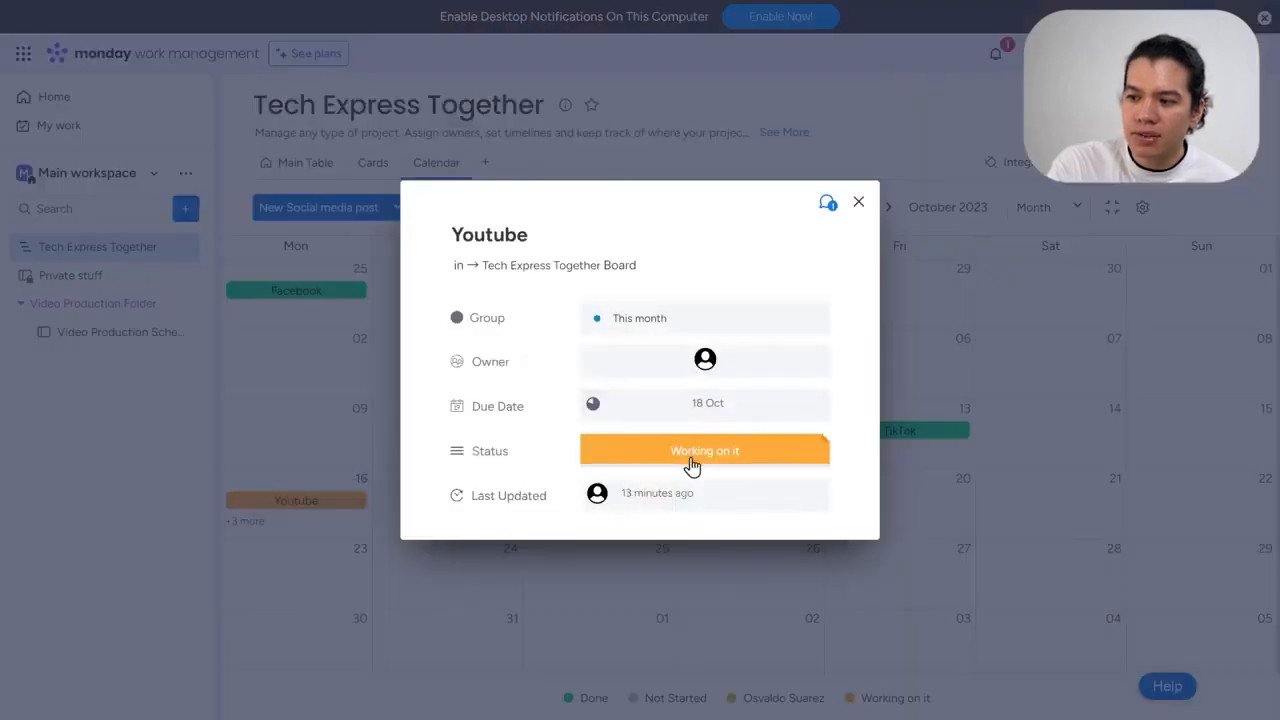
click(661, 316)
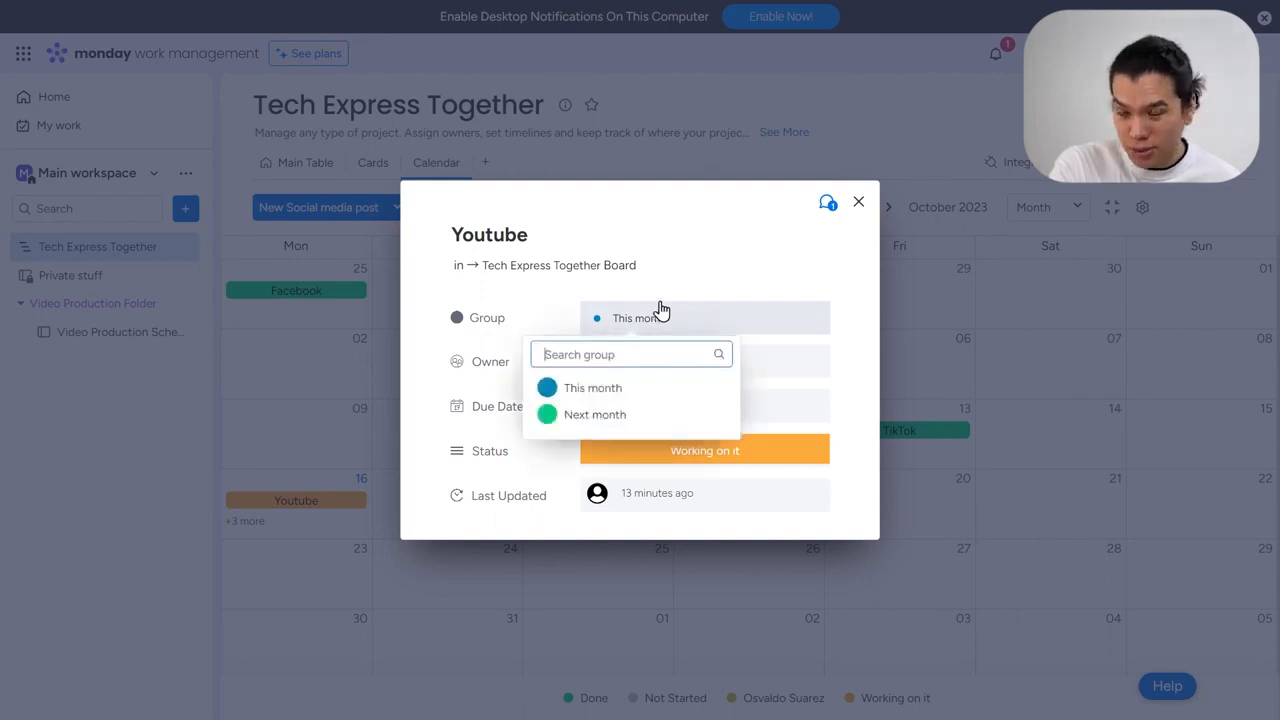
click(858, 201)
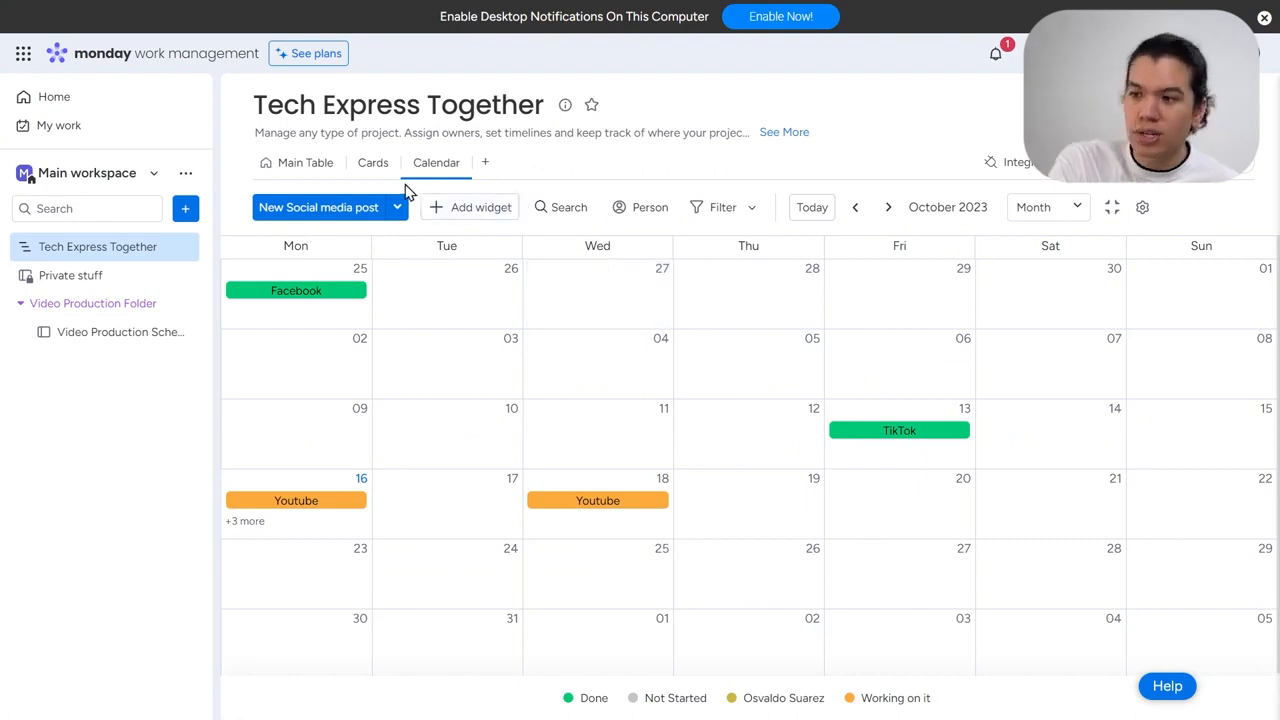
Step: Add a Kanban view to the board and move the Youtube card, with its subitems expanded, to Done
click(300, 162)
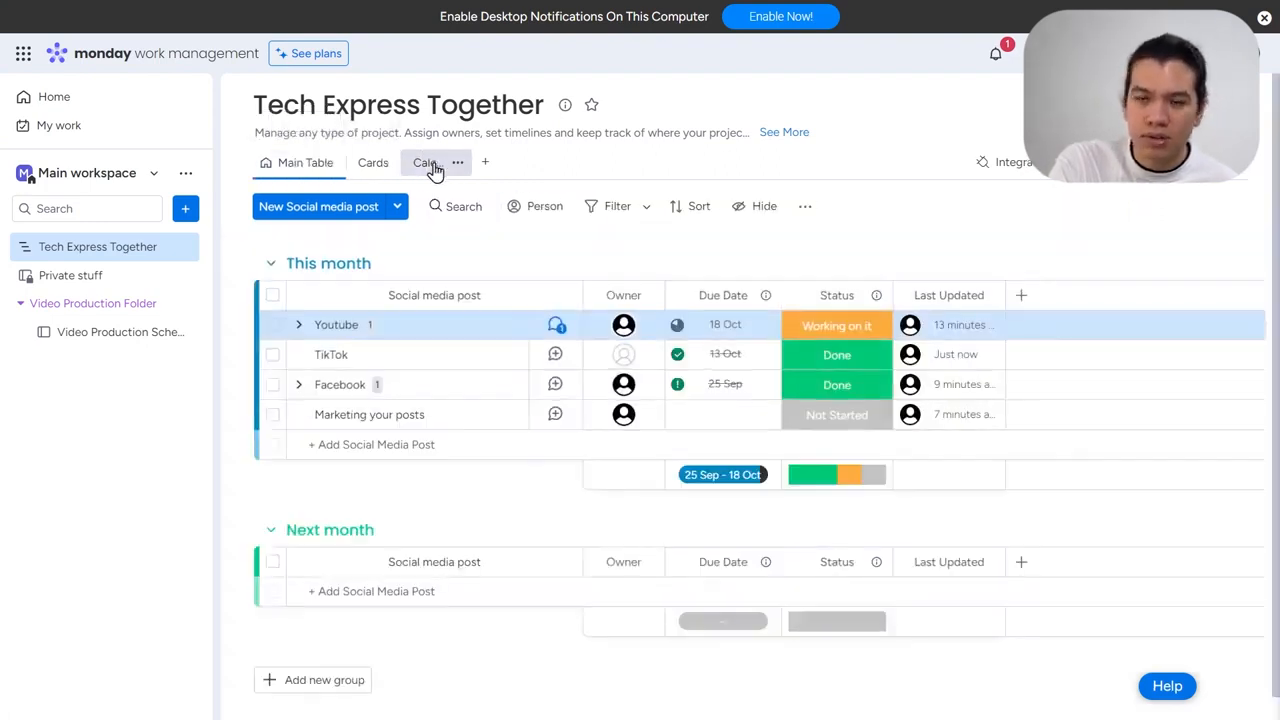
click(487, 170)
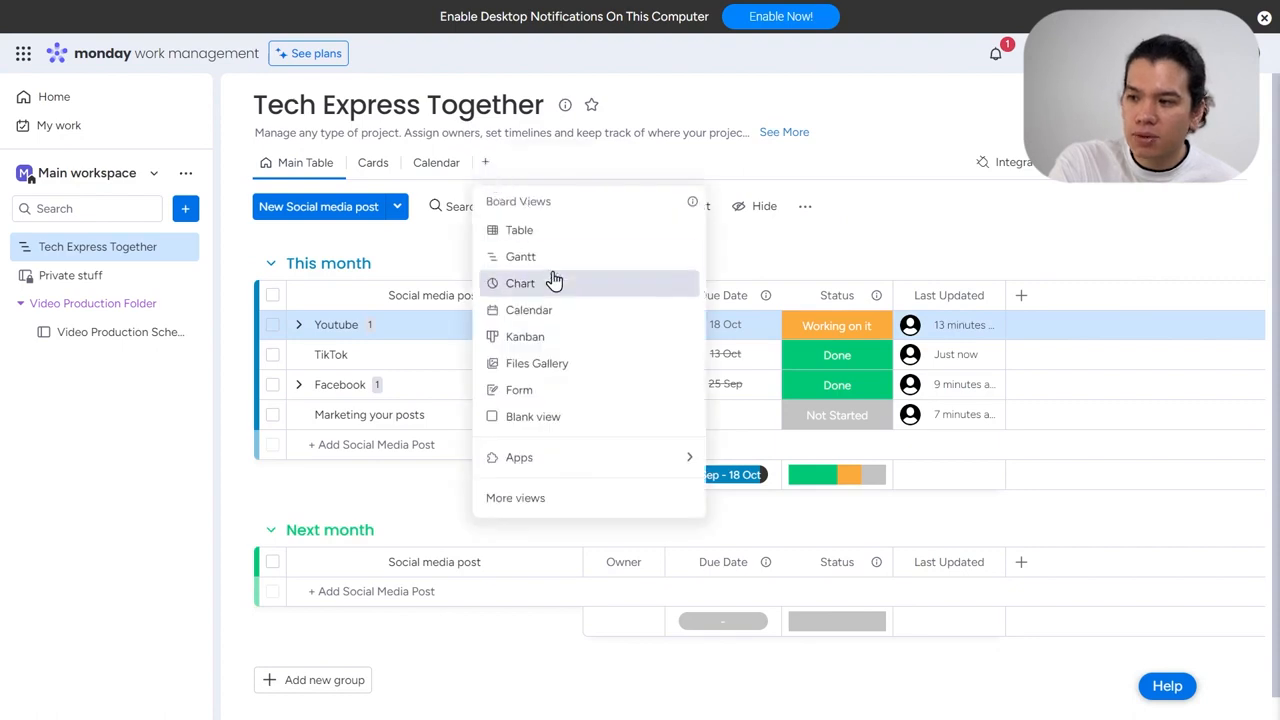
click(598, 345)
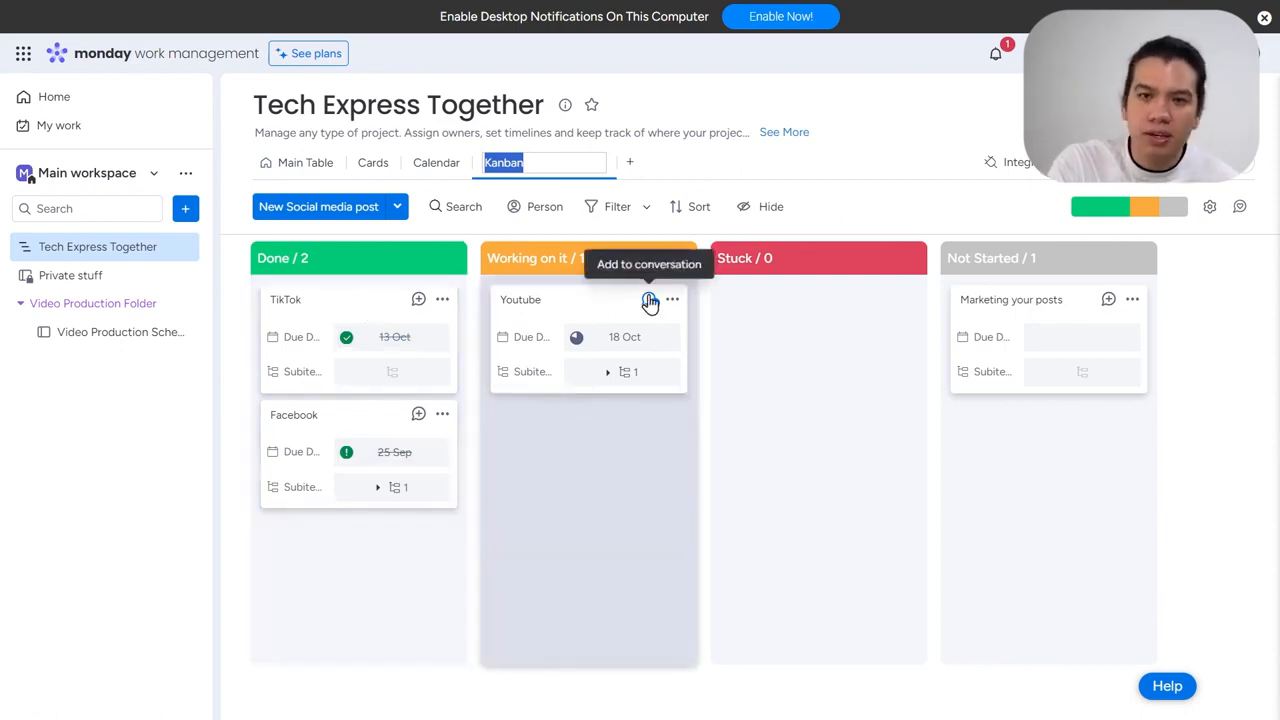
click(609, 373)
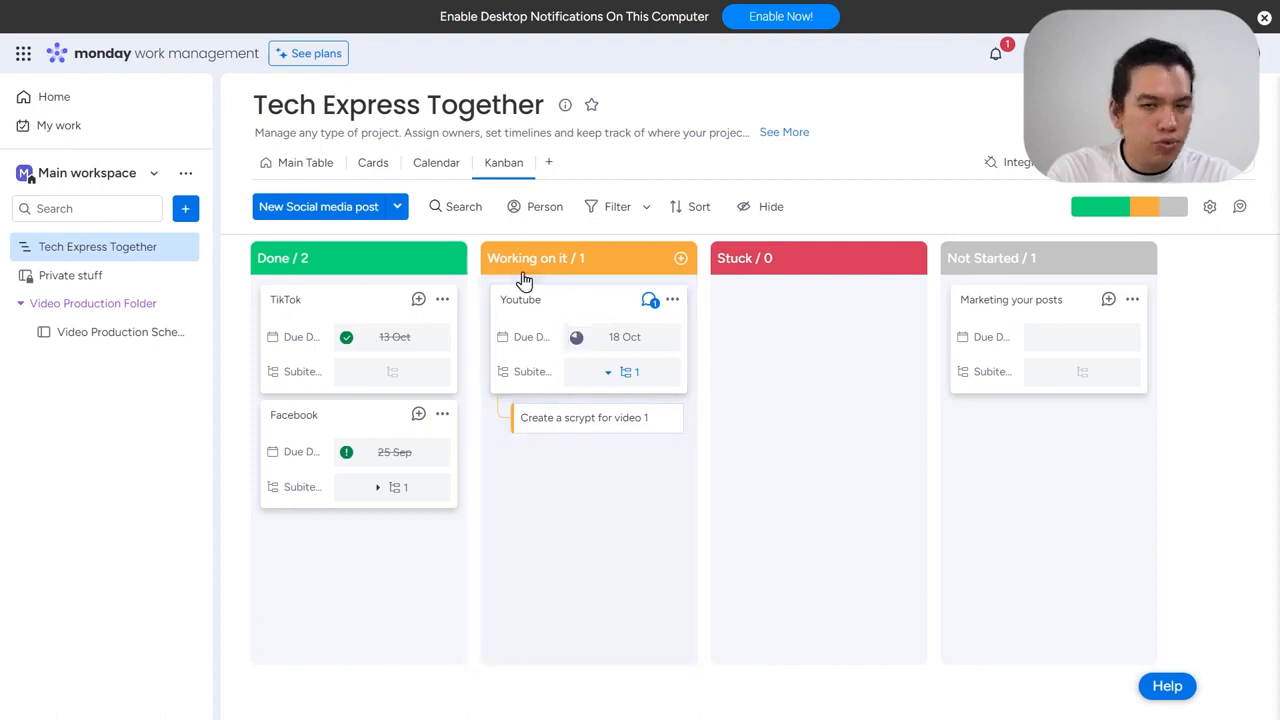
drag(603, 324, 352, 546)
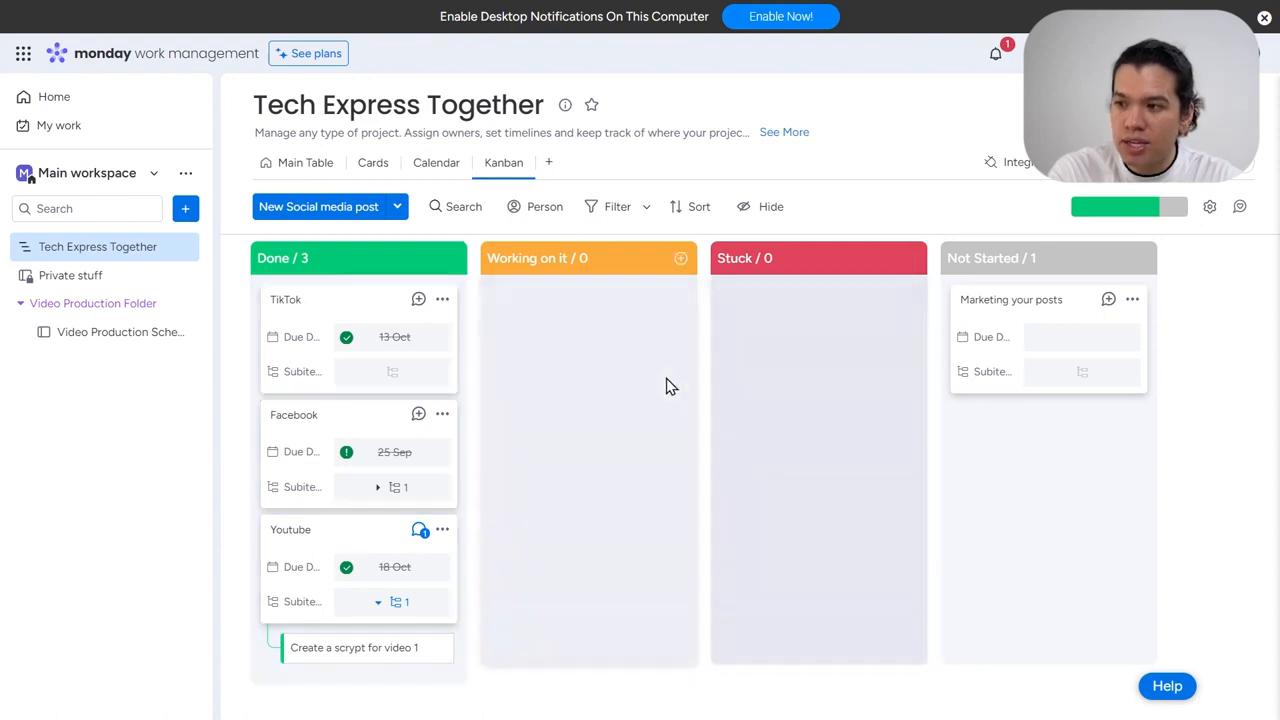
Step: Add a "created" status label while creating a new social media post in This month with its default name
click(351, 210)
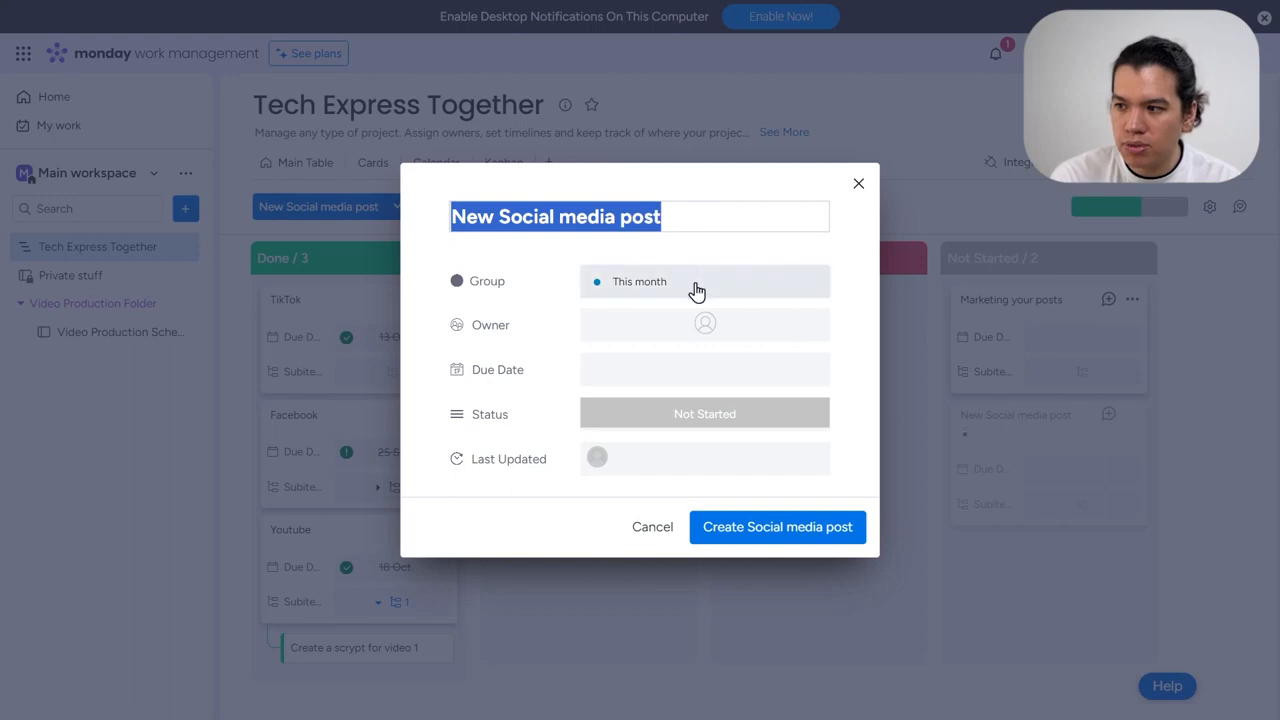
click(672, 433)
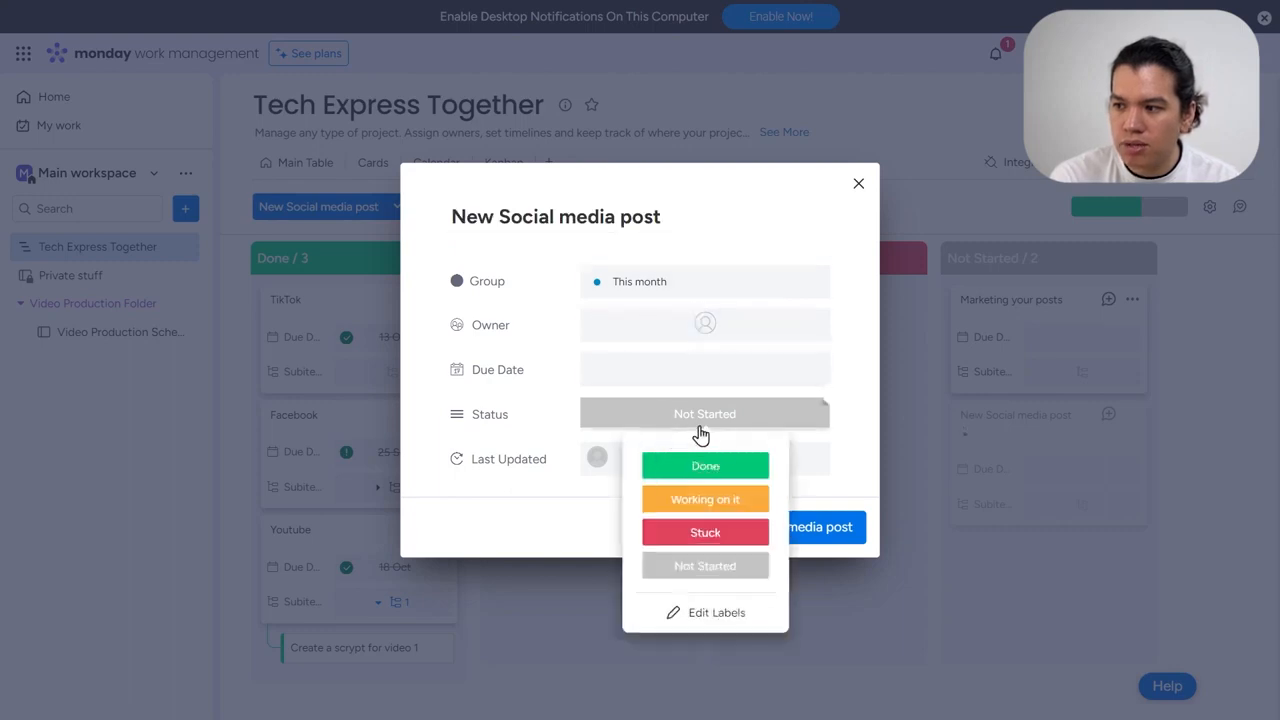
click(727, 620)
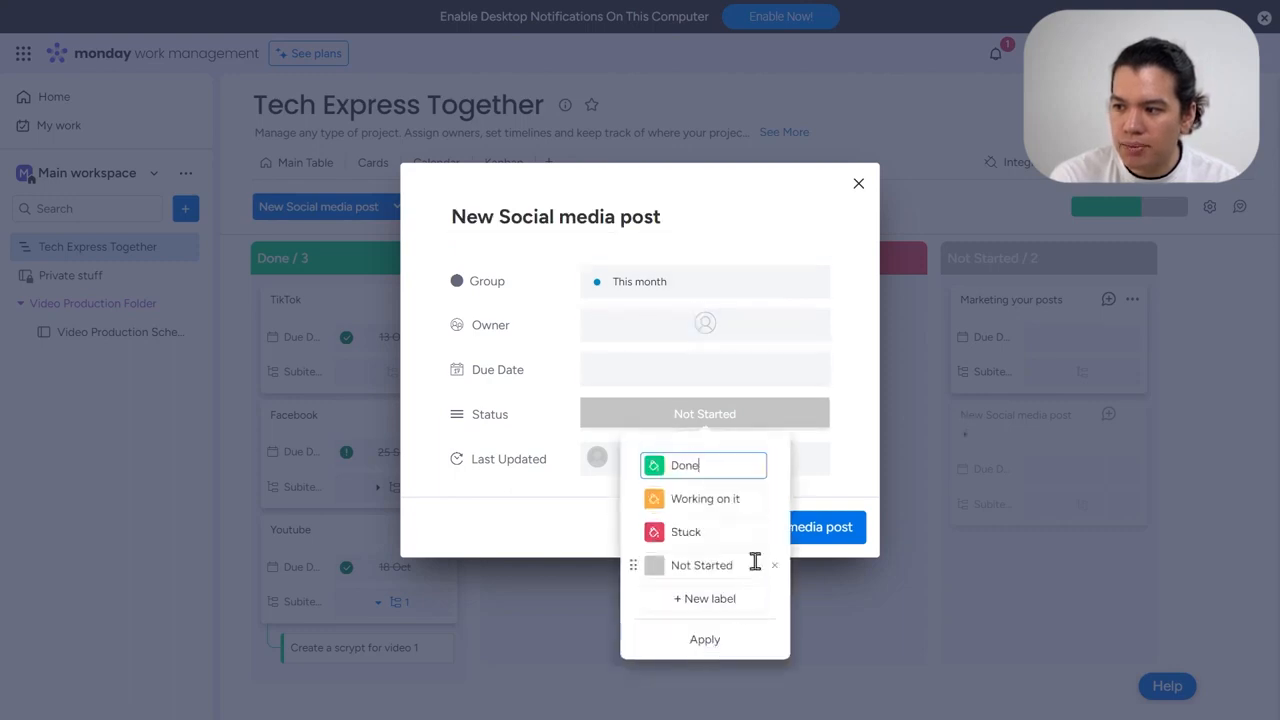
click(712, 596)
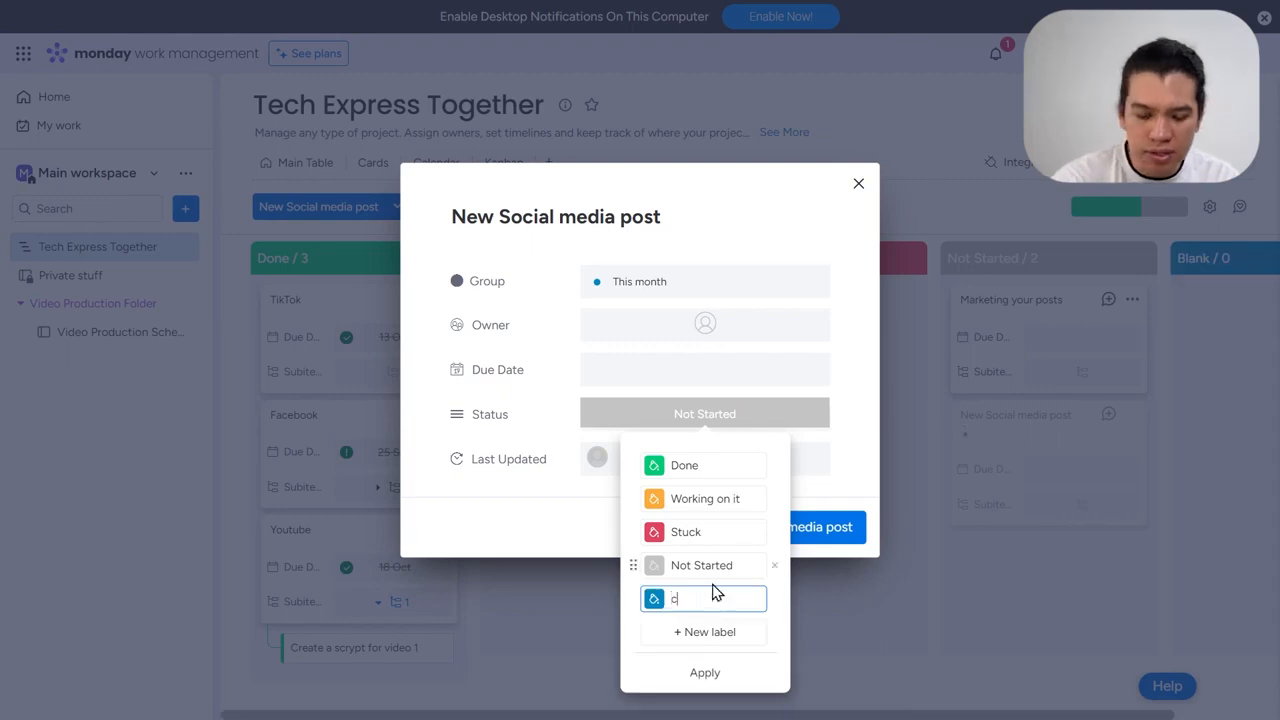
click(686, 677)
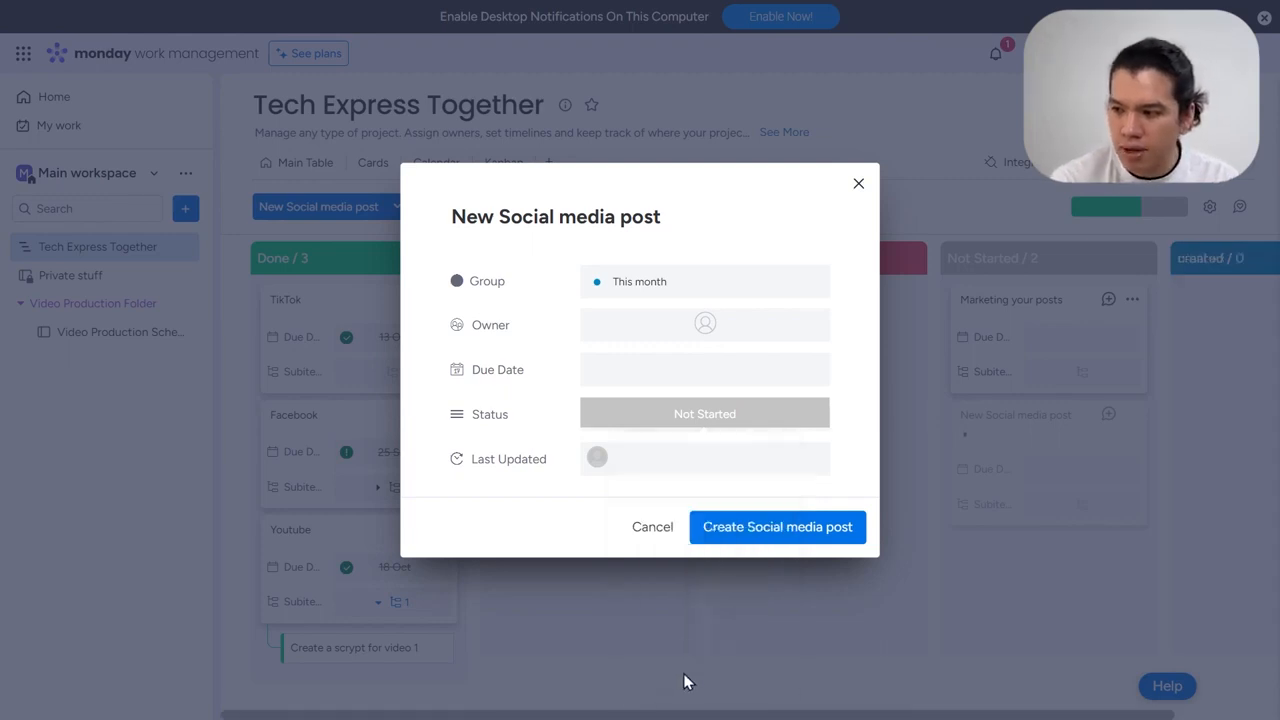
click(752, 525)
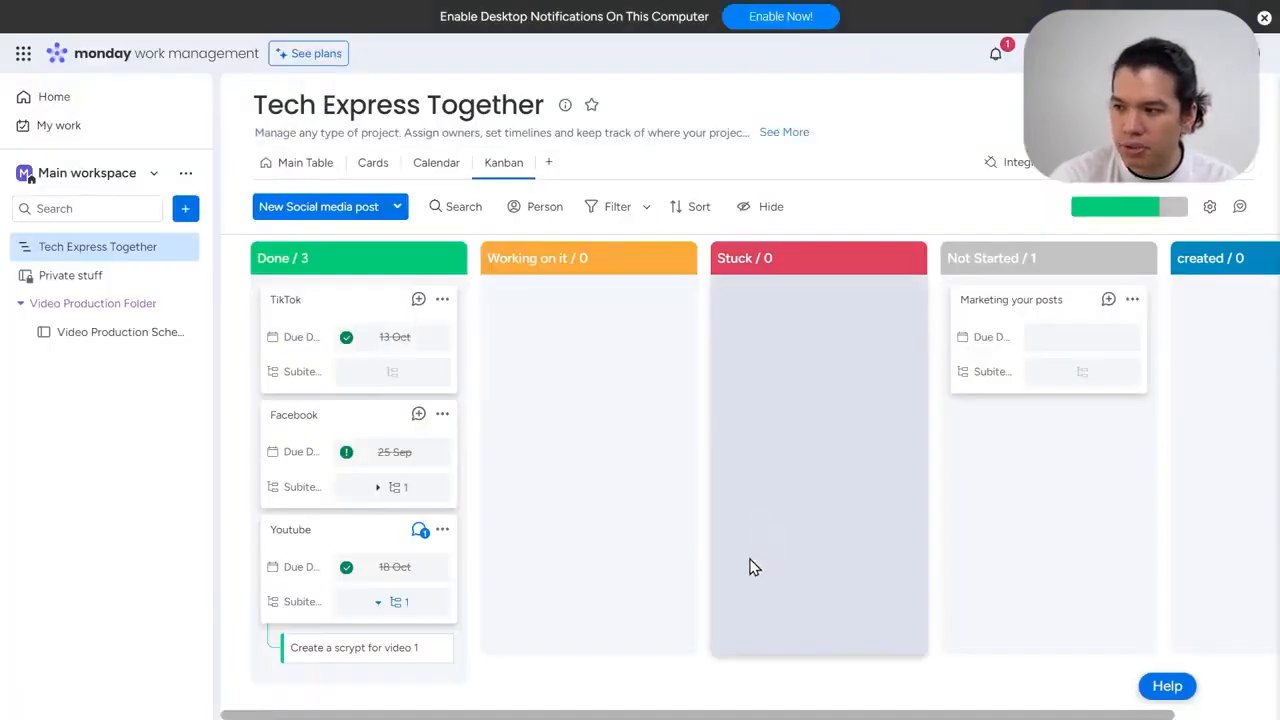
Step: Move the New Social media post card from Not Started to the created column
click(1141, 259)
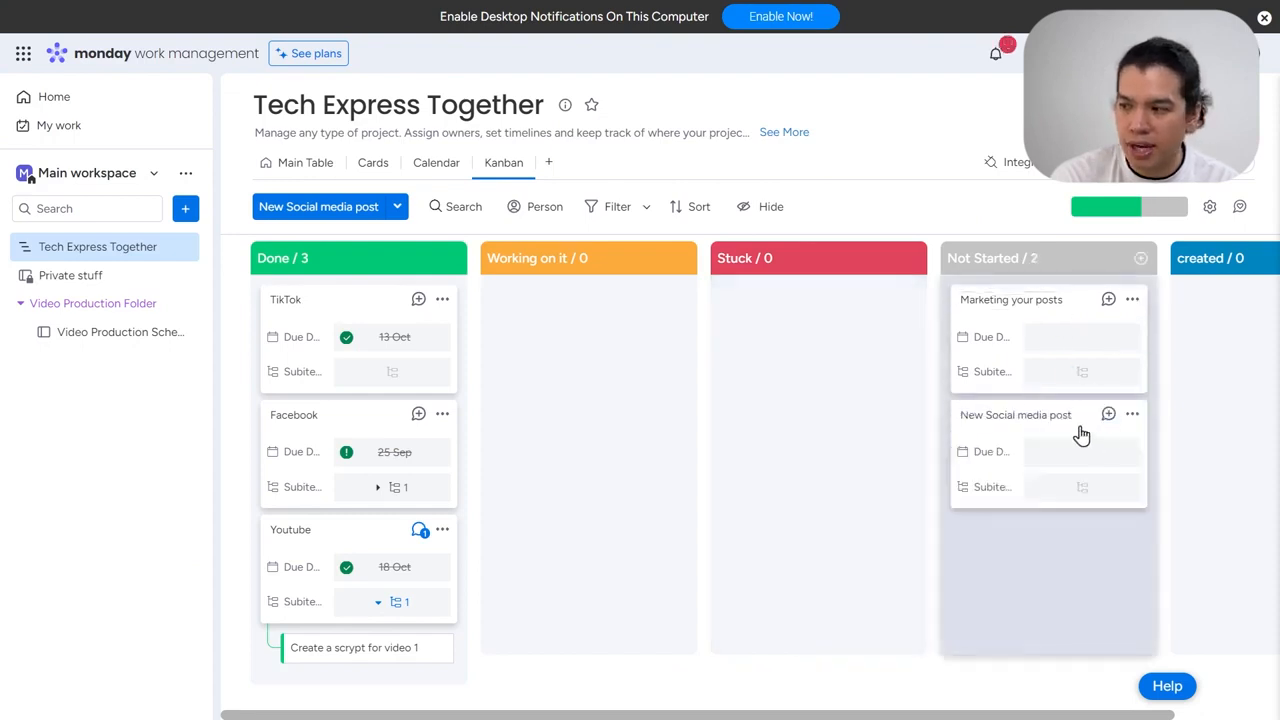
drag(1049, 417, 1199, 357)
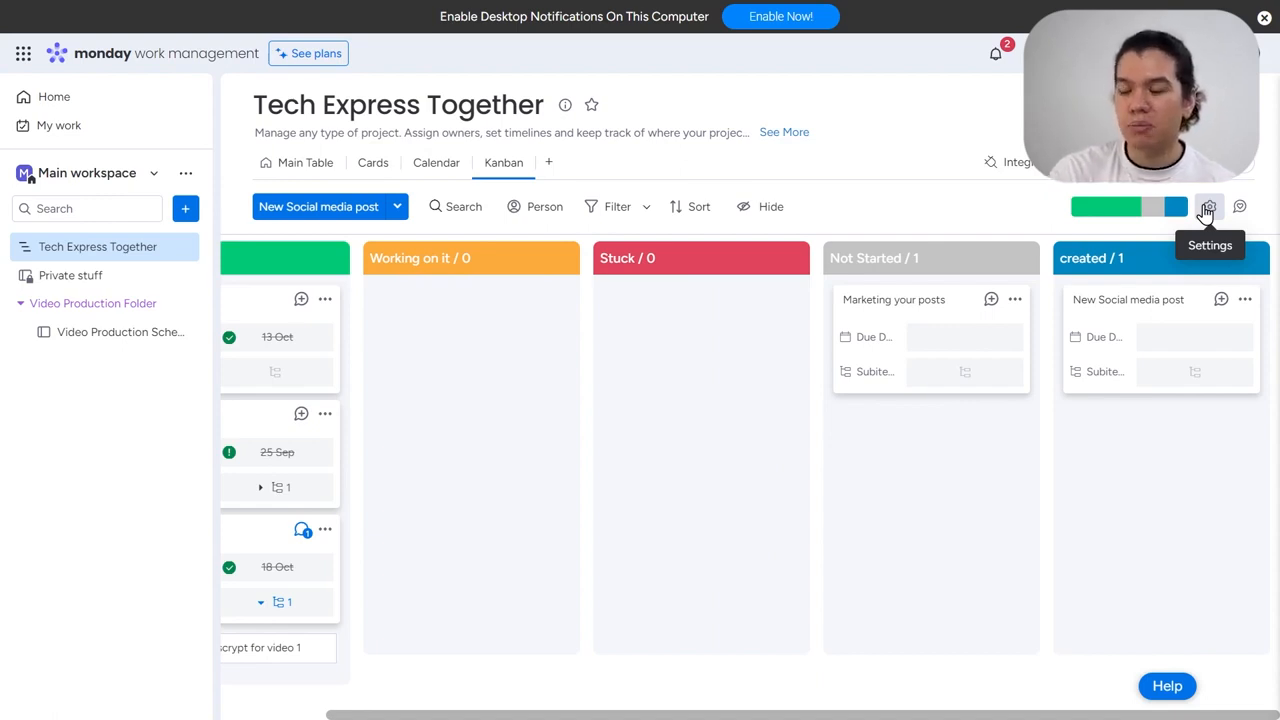
Step: Open the pricing plans and compare the free trial terms, prices and included features of Basic, Standard, Pro and Enterprise
click(300, 56)
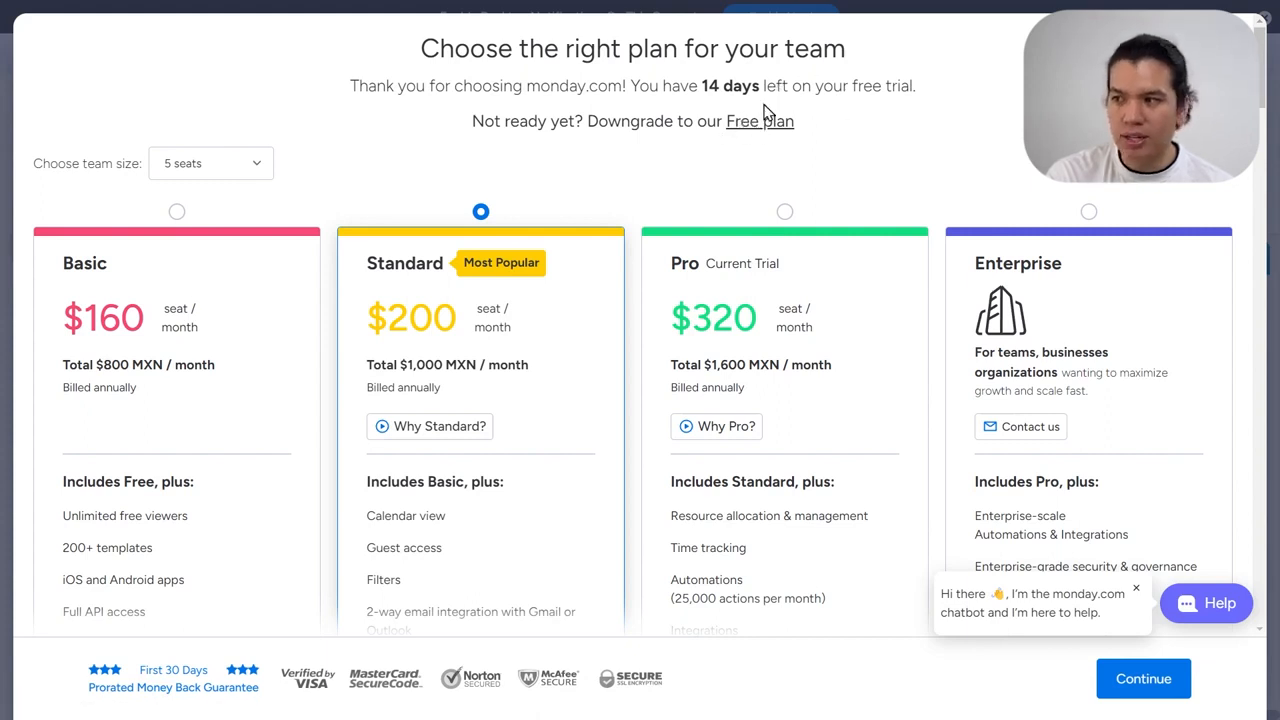
drag(700, 85, 928, 104)
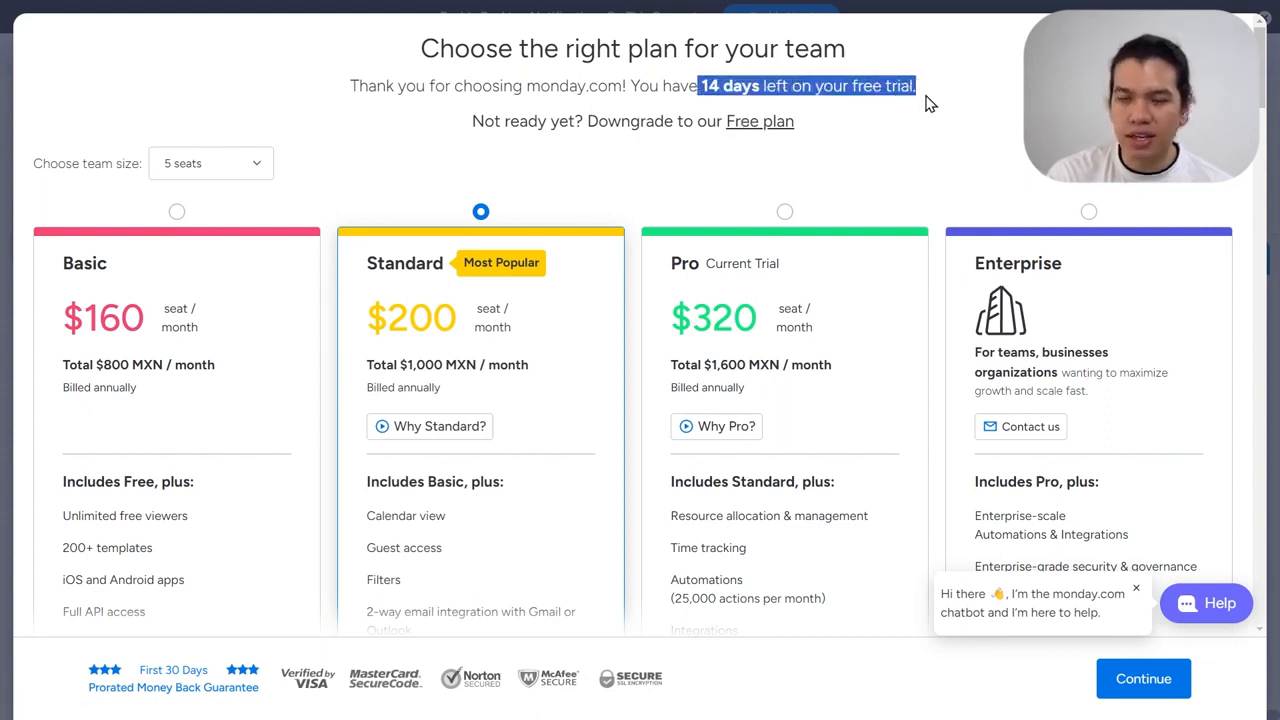
scroll(928, 137, down, 3)
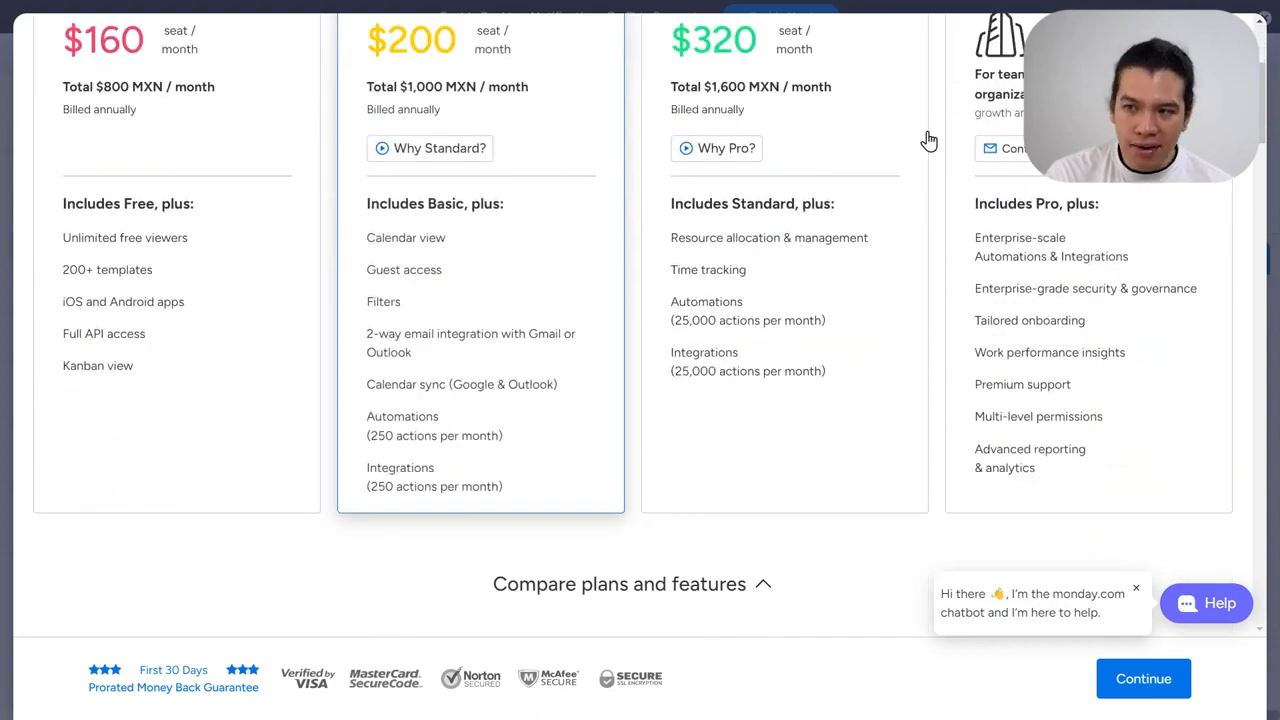
scroll(928, 140, up, 3)
scroll(928, 140, down, 3)
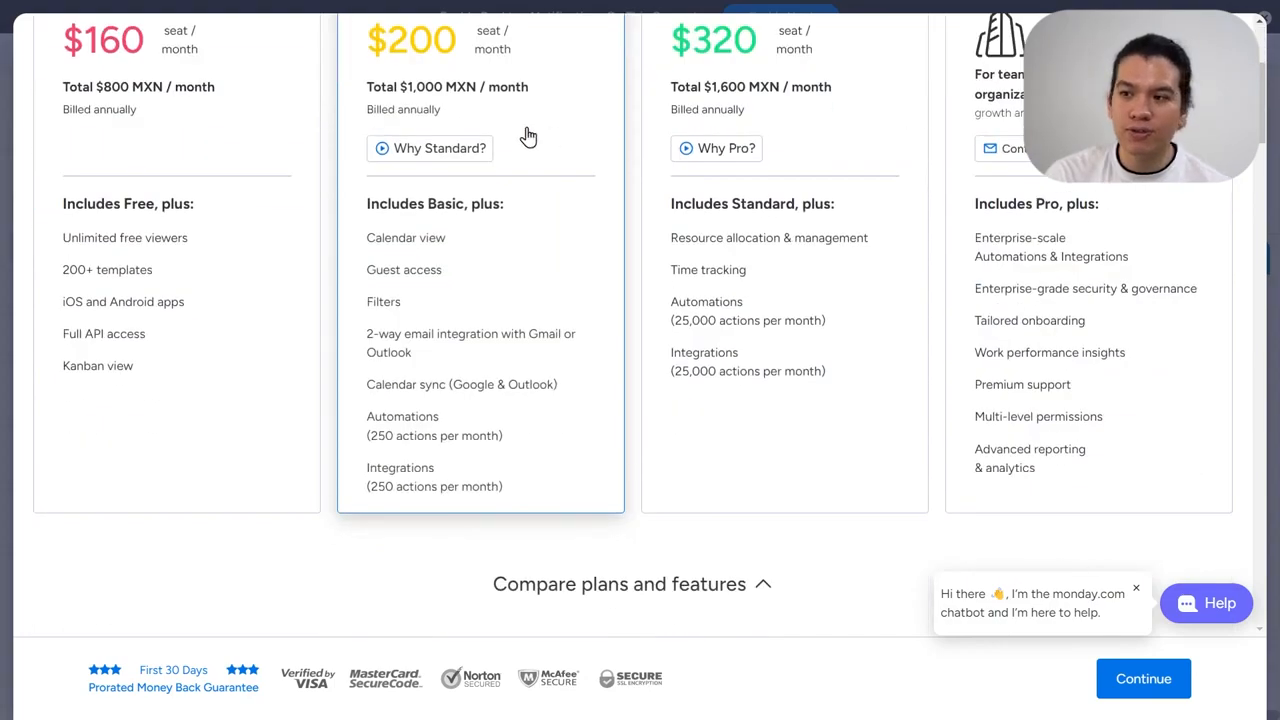
scroll(258, 110, up, 3)
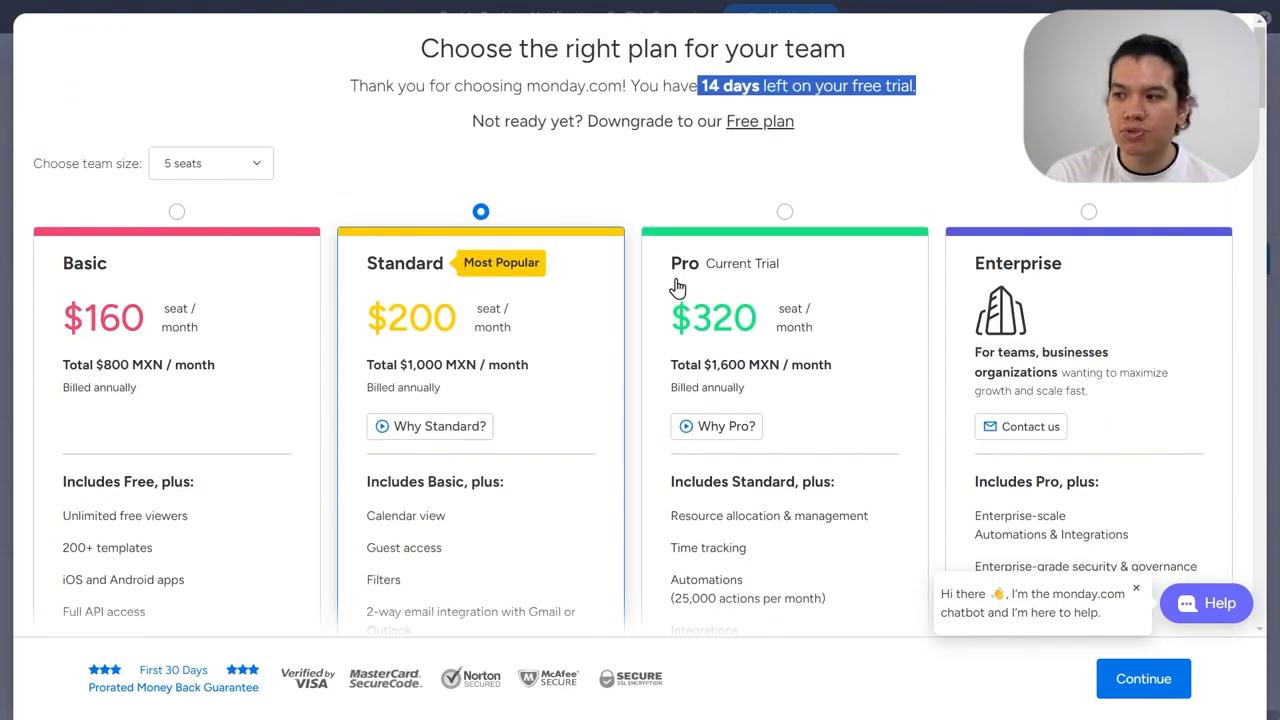
scroll(1057, 286, down, 3)
scroll(1055, 286, up, 3)
drag(1265, 100, 1262, 123)
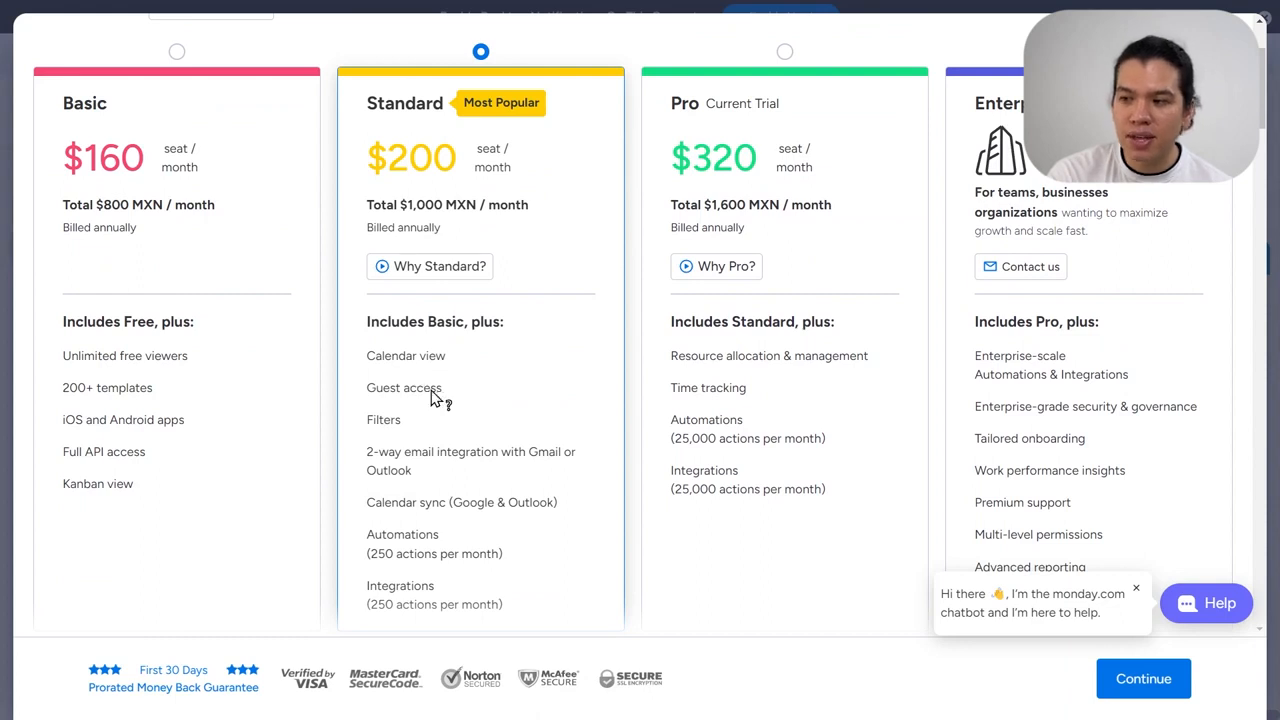
mouse_move(407, 476)
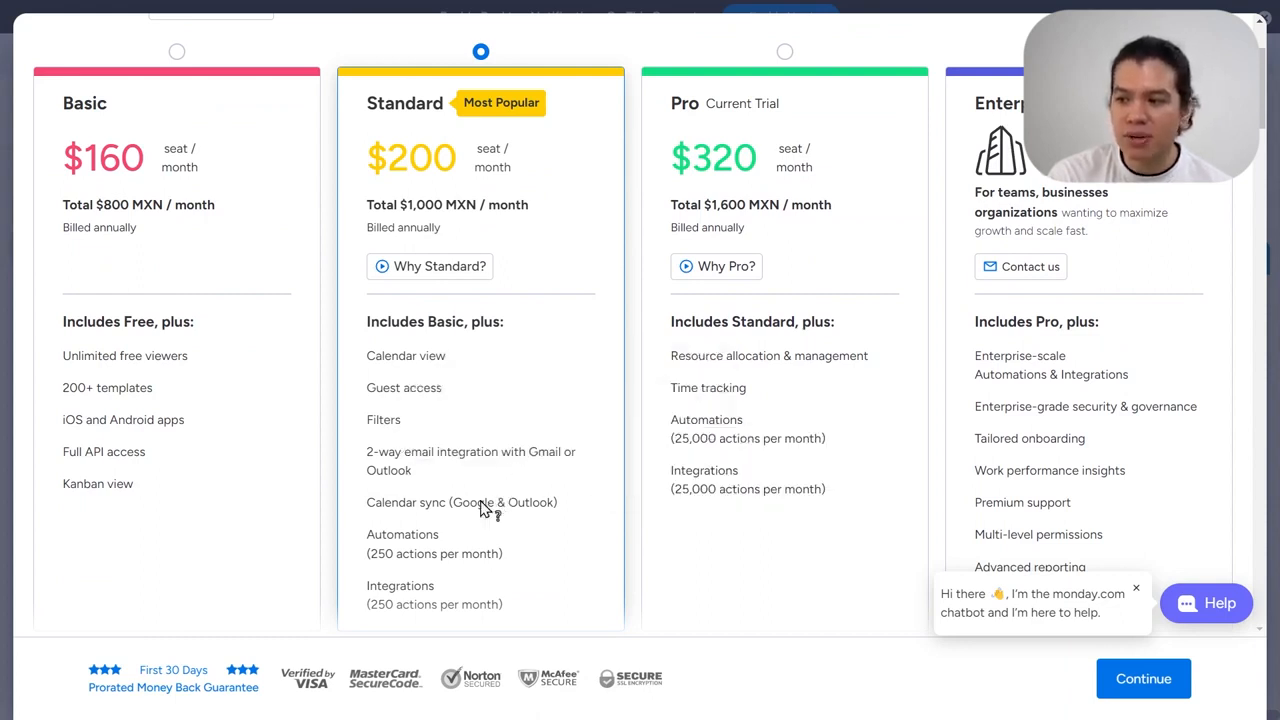
Step: Examine the Kanban, automation and integration features of the Basic, Standard and Pro plans, and return to the Tech Express Together board's Main Table
scroll(490, 500, down, 3)
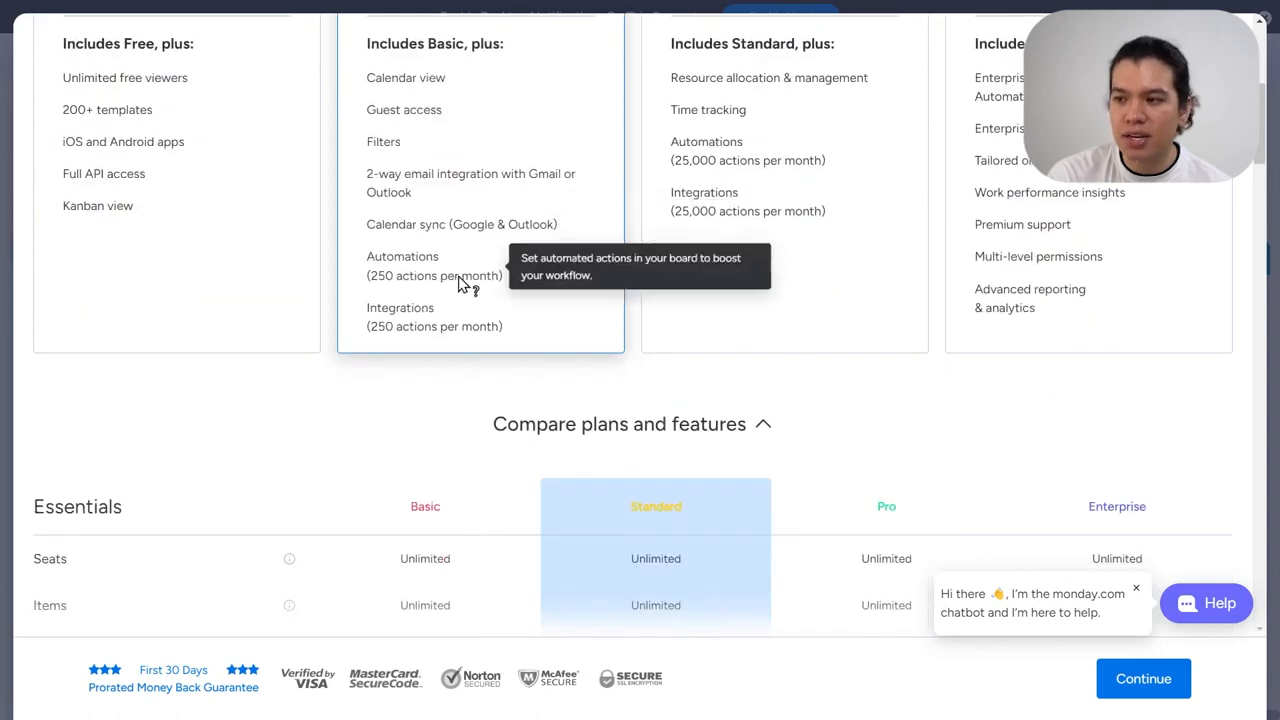
mouse_move(443, 329)
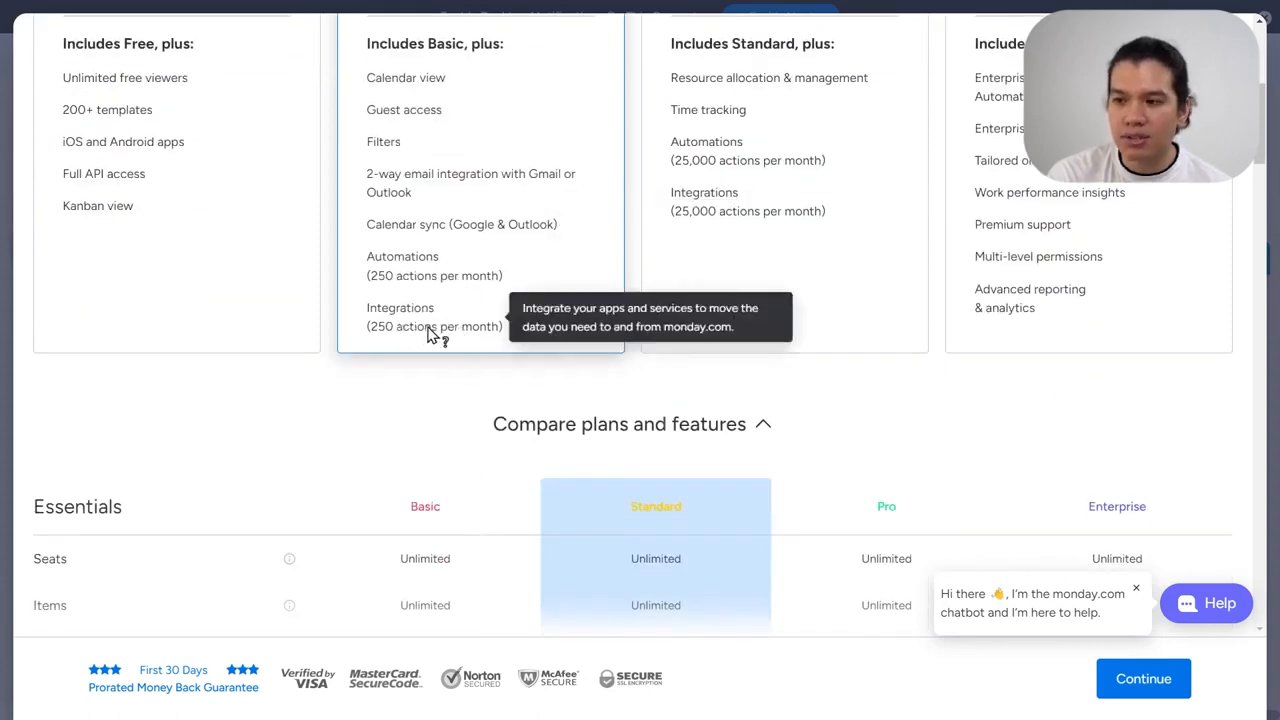
scroll(433, 327, up, 3)
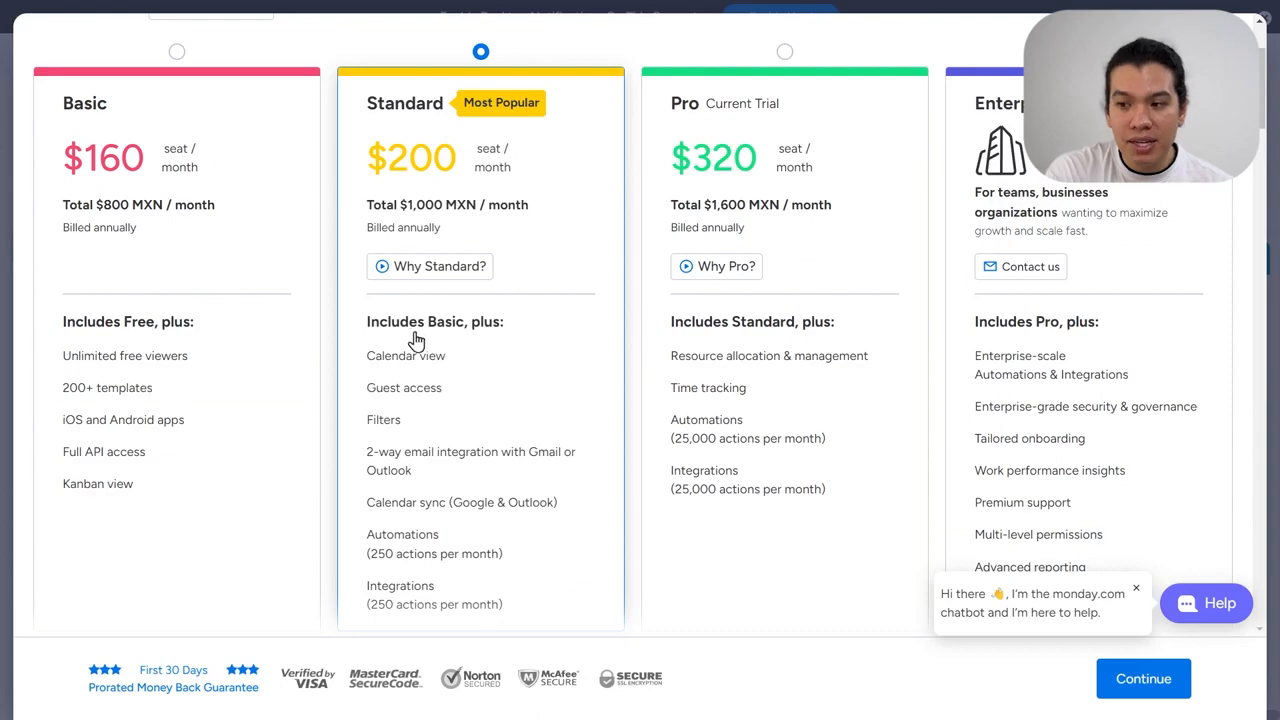
mouse_move(110, 497)
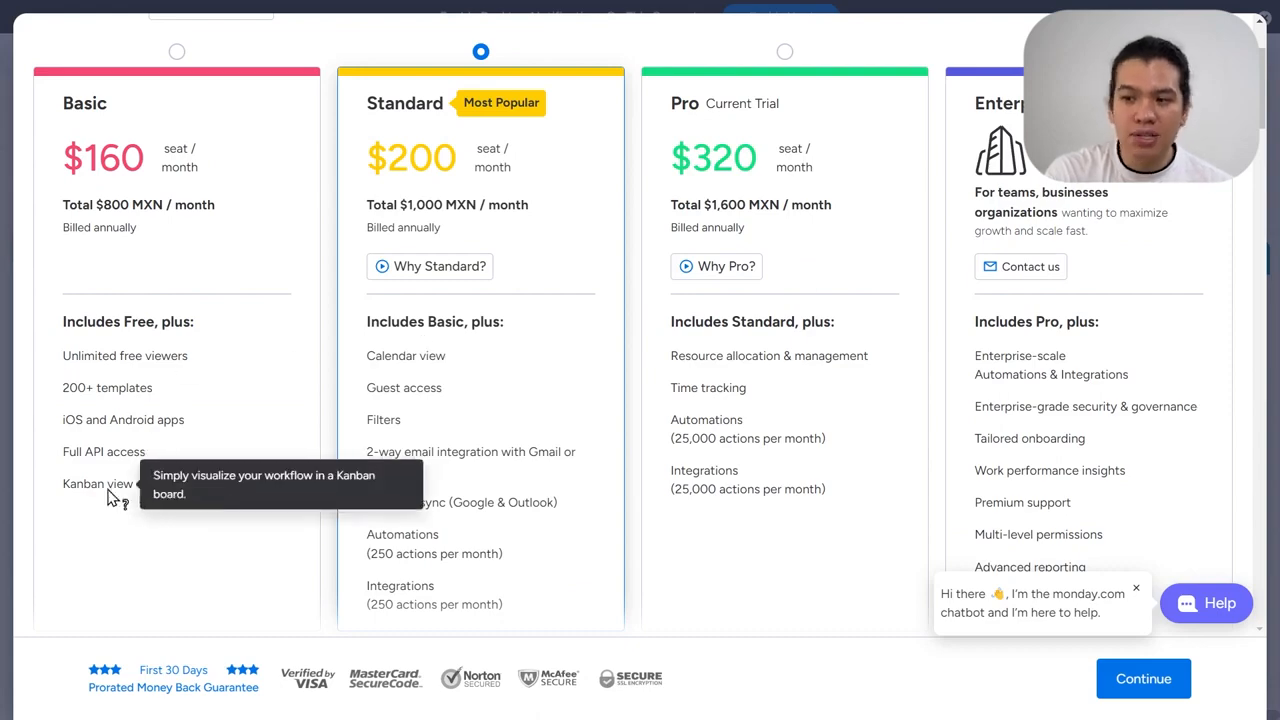
scroll(466, 434, down, 3)
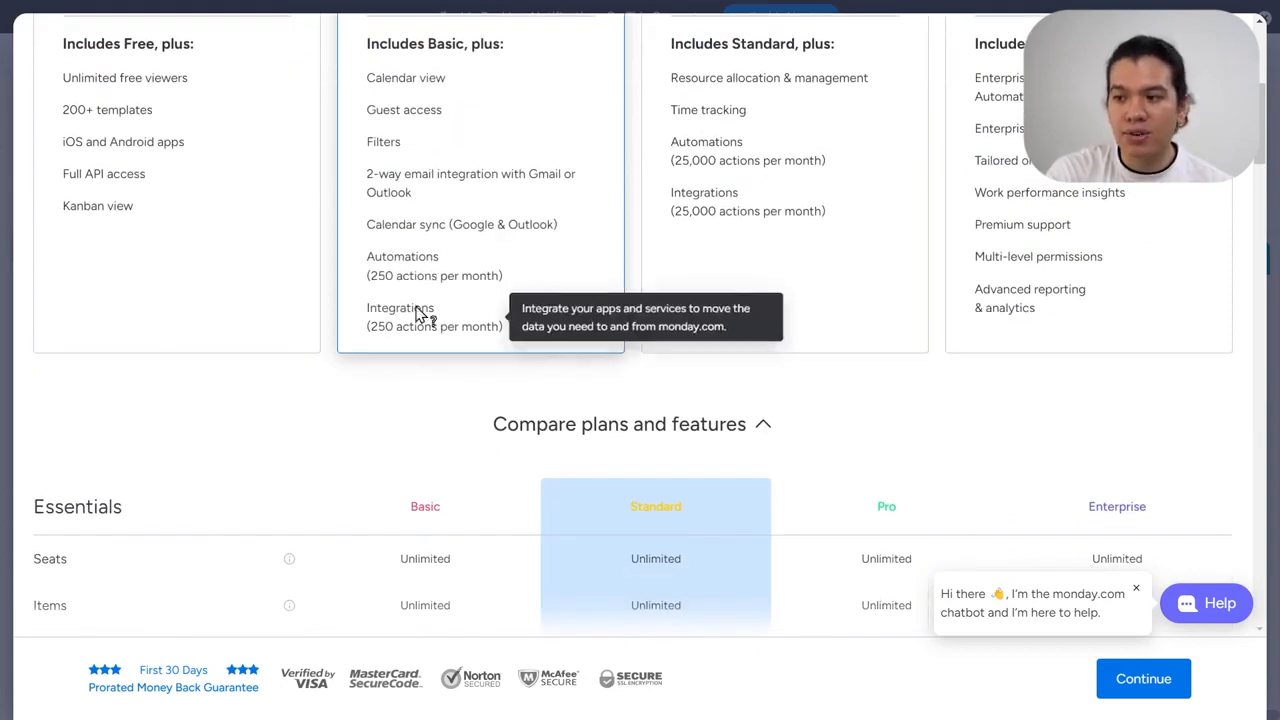
mouse_move(430, 279)
scroll(432, 272, up, 3)
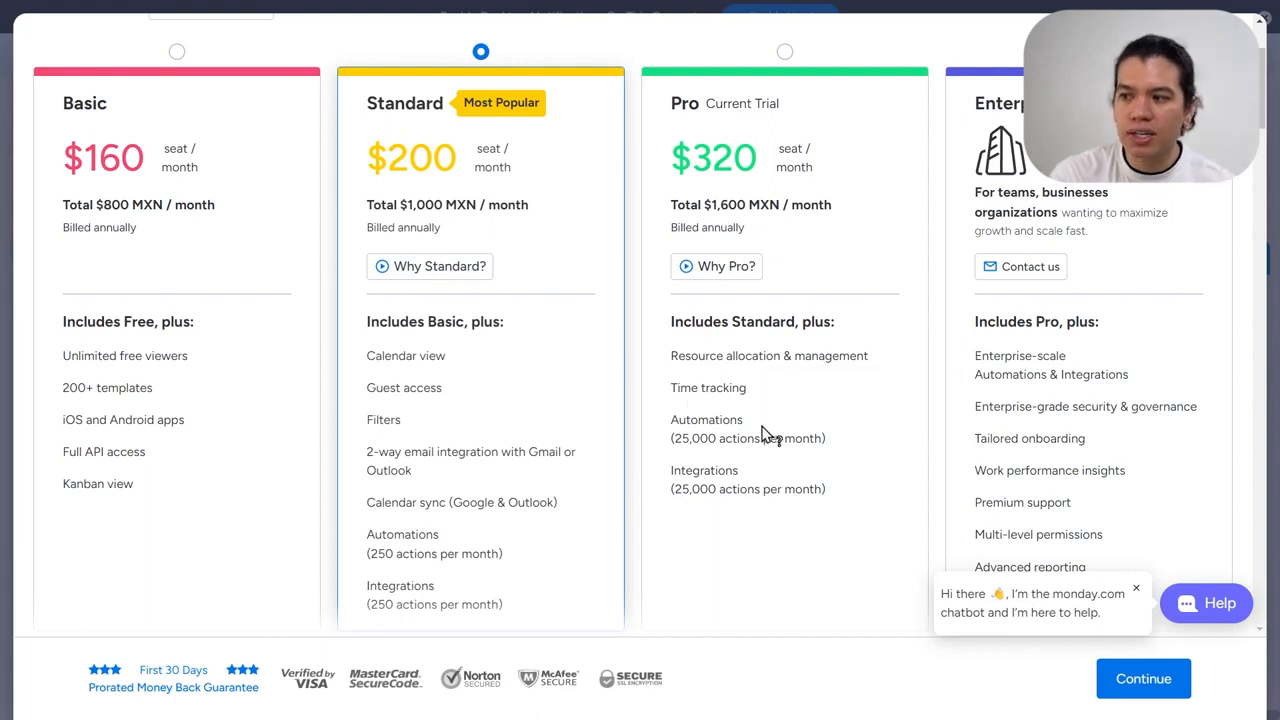
mouse_move(768, 440)
mouse_move(762, 473)
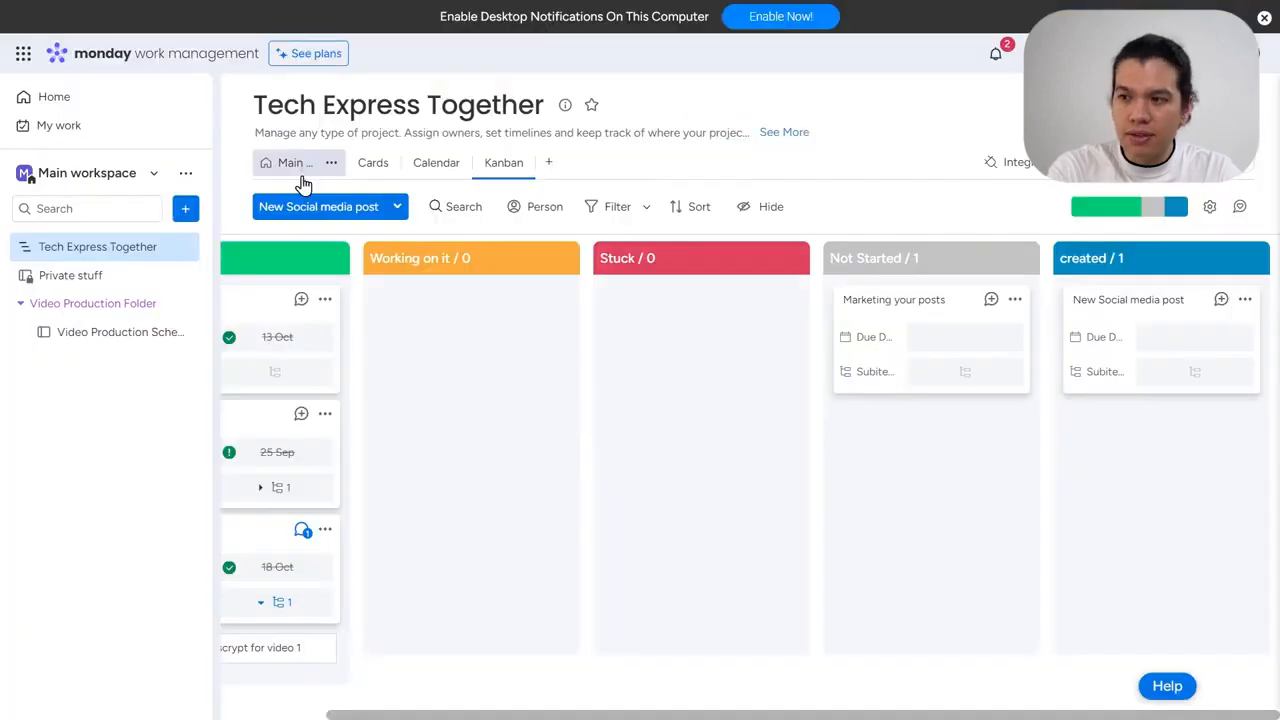
click(298, 163)
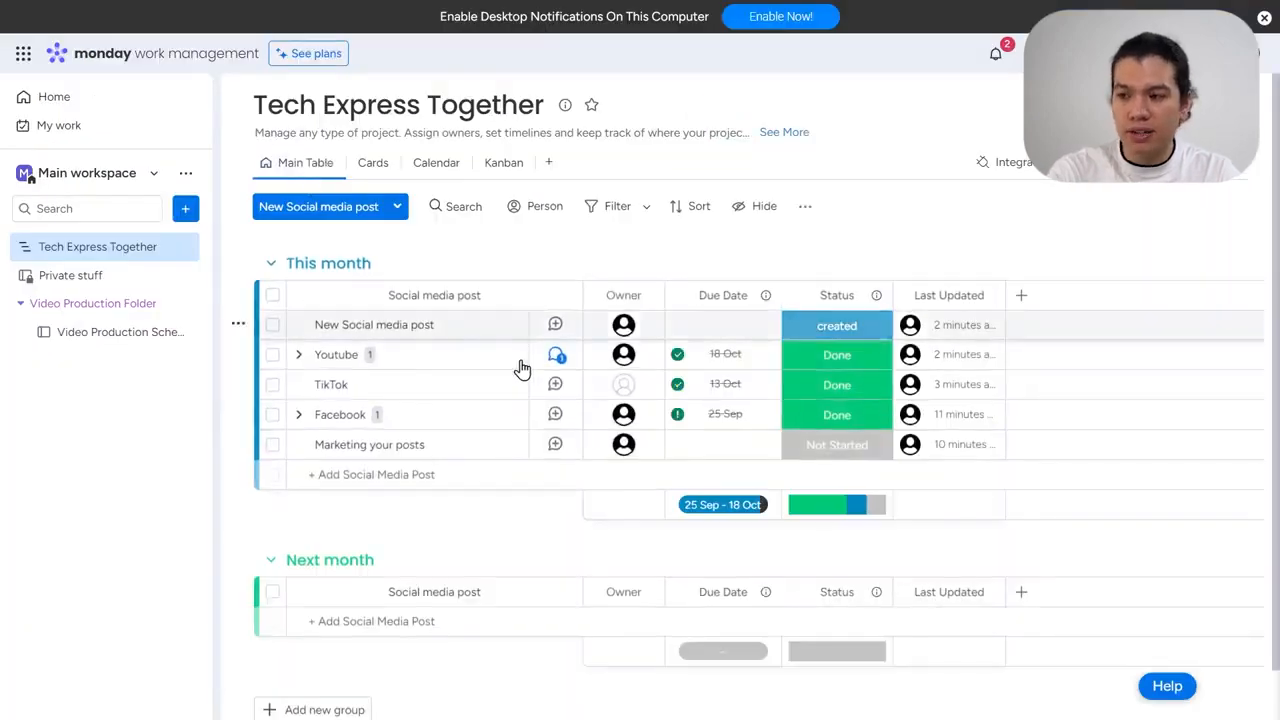